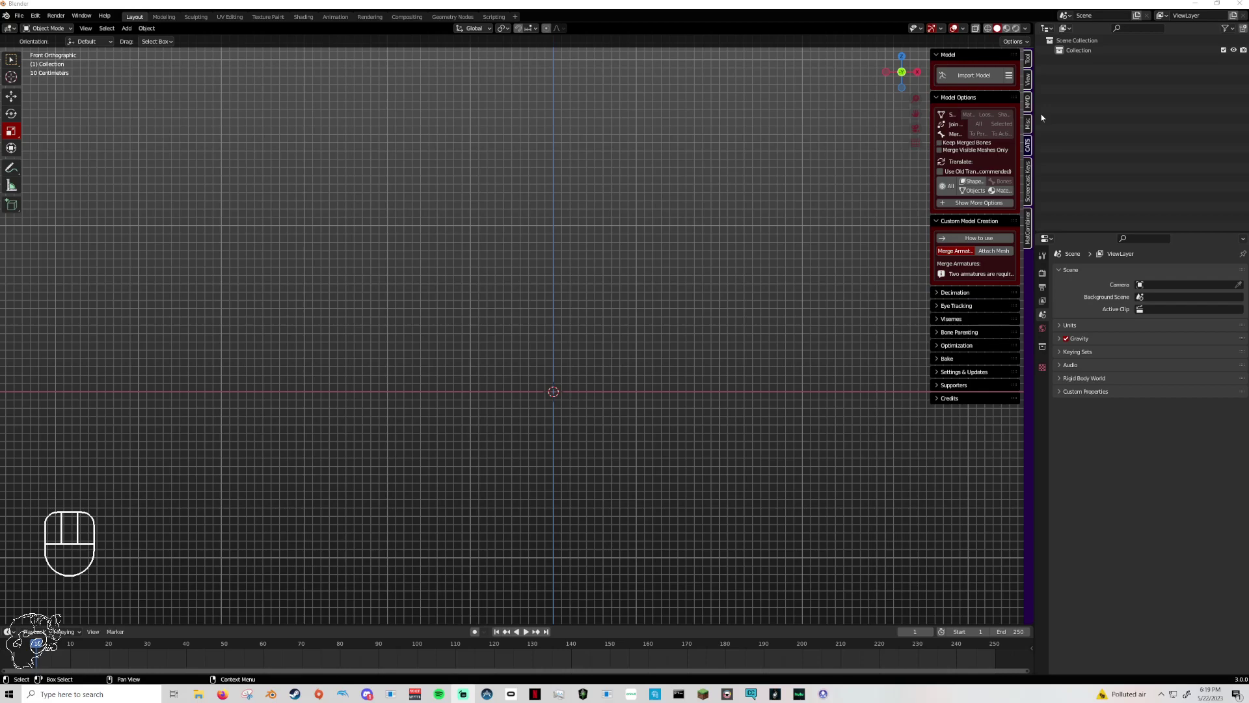
pyautogui.moveTo(689, 263); pyautogui.dragTo(653, 306, button='middle')
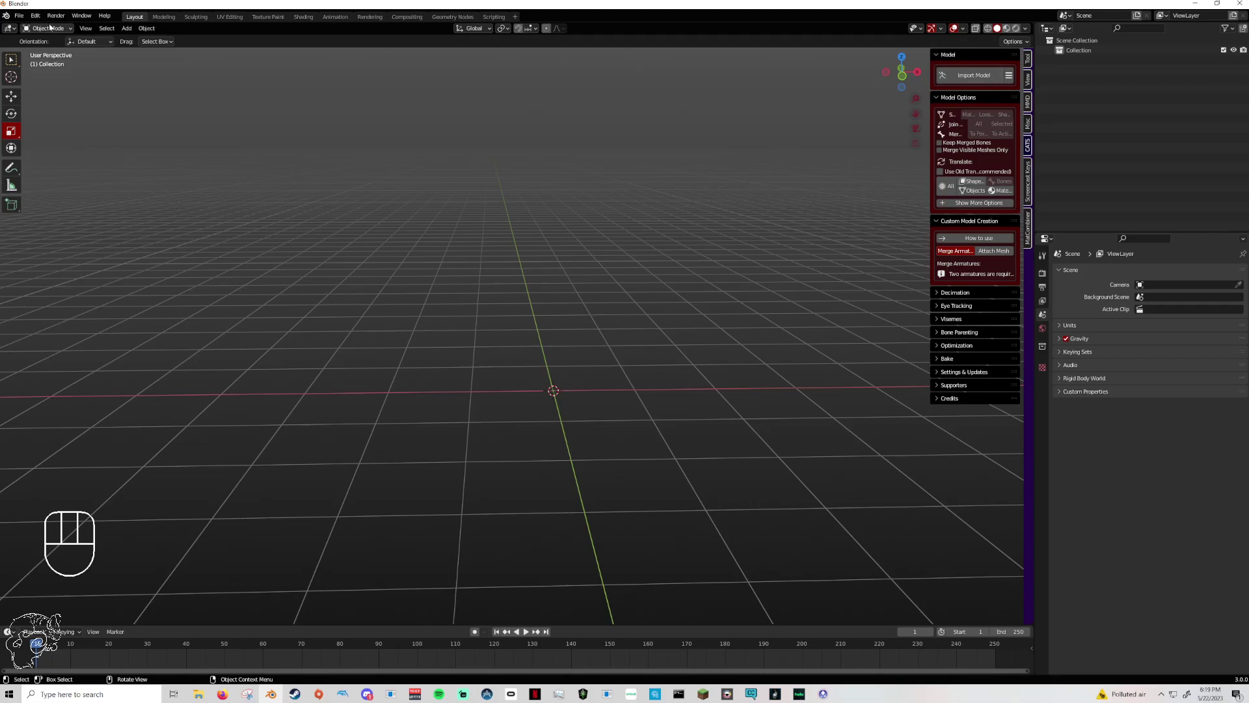
pyautogui.click(17, 15)
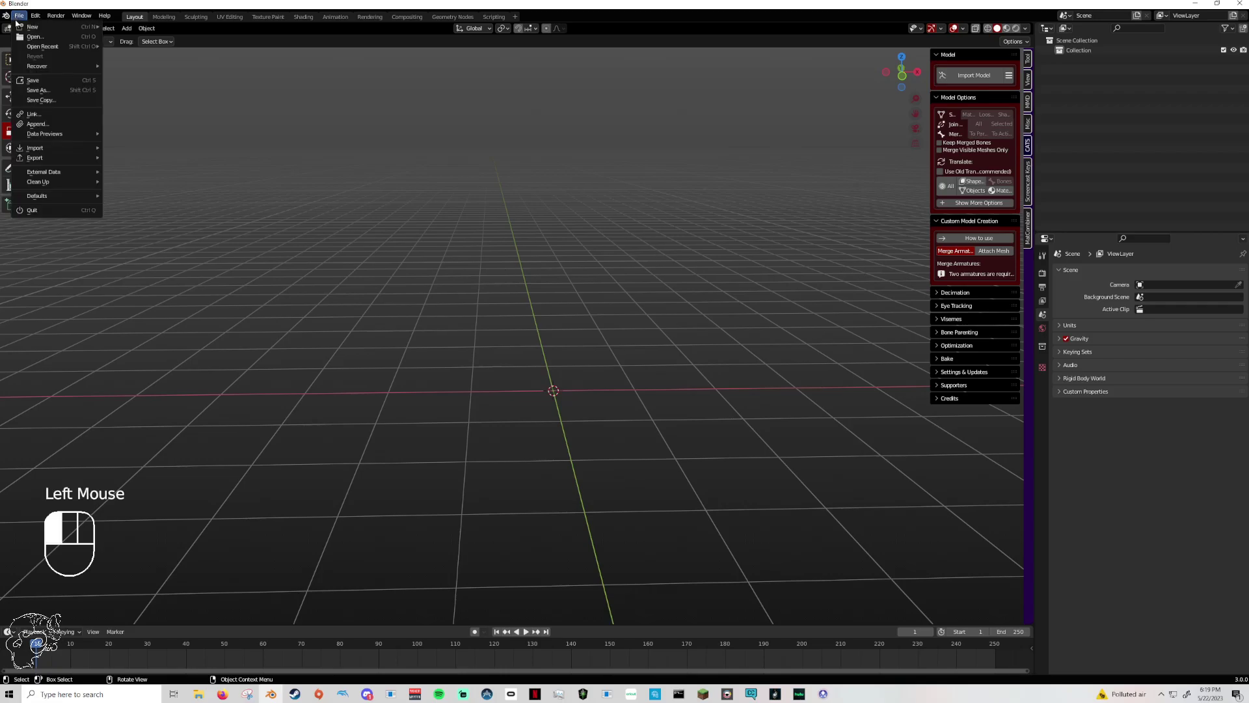
pyautogui.moveTo(31, 150)
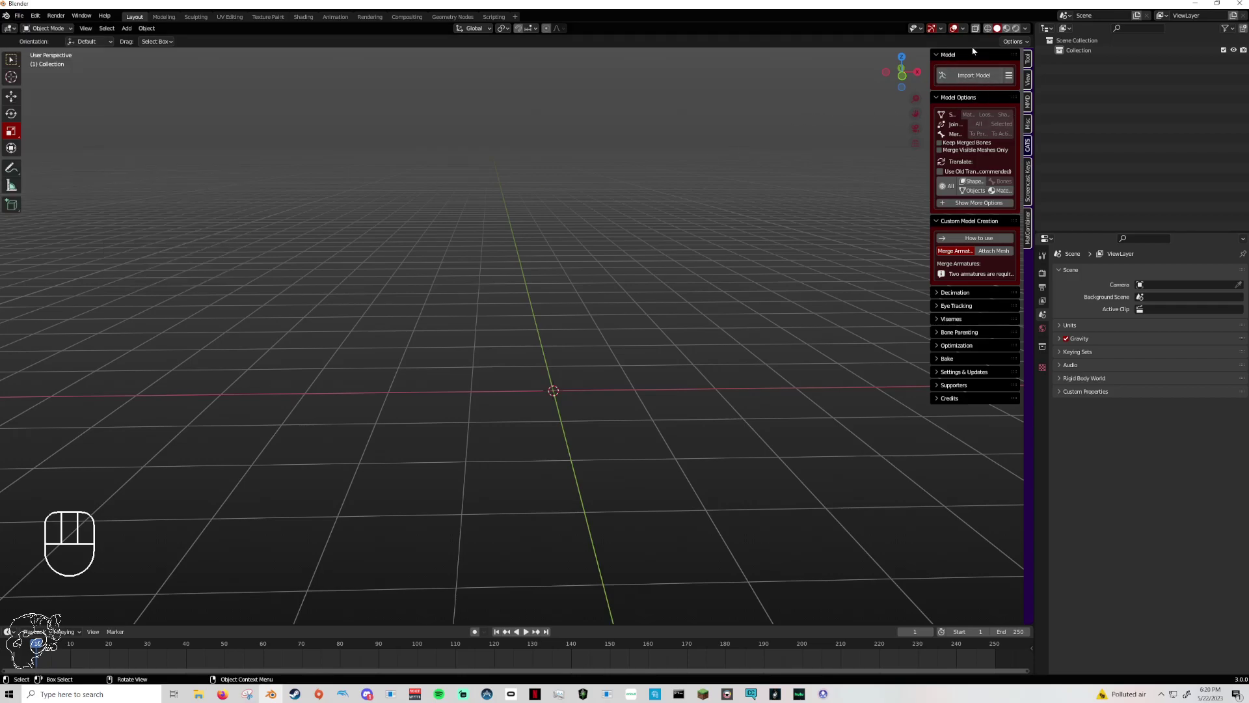
# Import ZinPia_Fit Base HEELED Foot High Poly.fbx with the CATS model importer from the heeled high-poly base folder inside Tutorial Avatar.
pyautogui.click(974, 75)
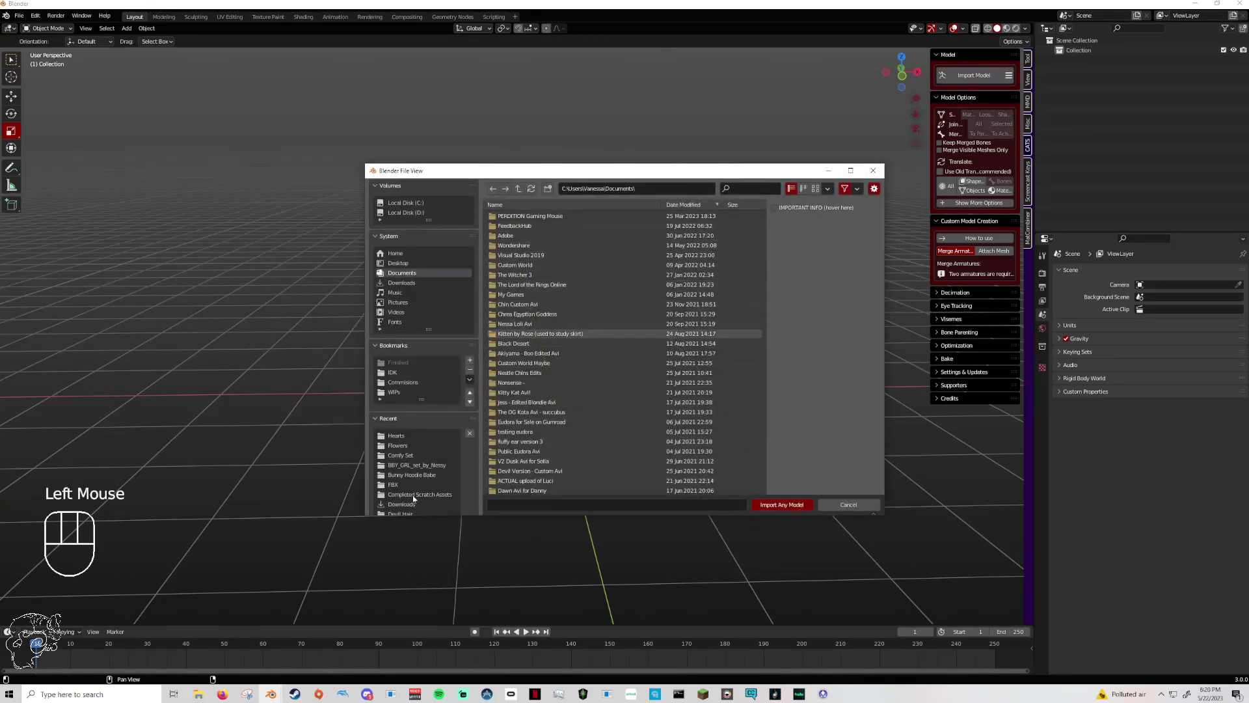
pyautogui.scroll(-1, 407, 423)
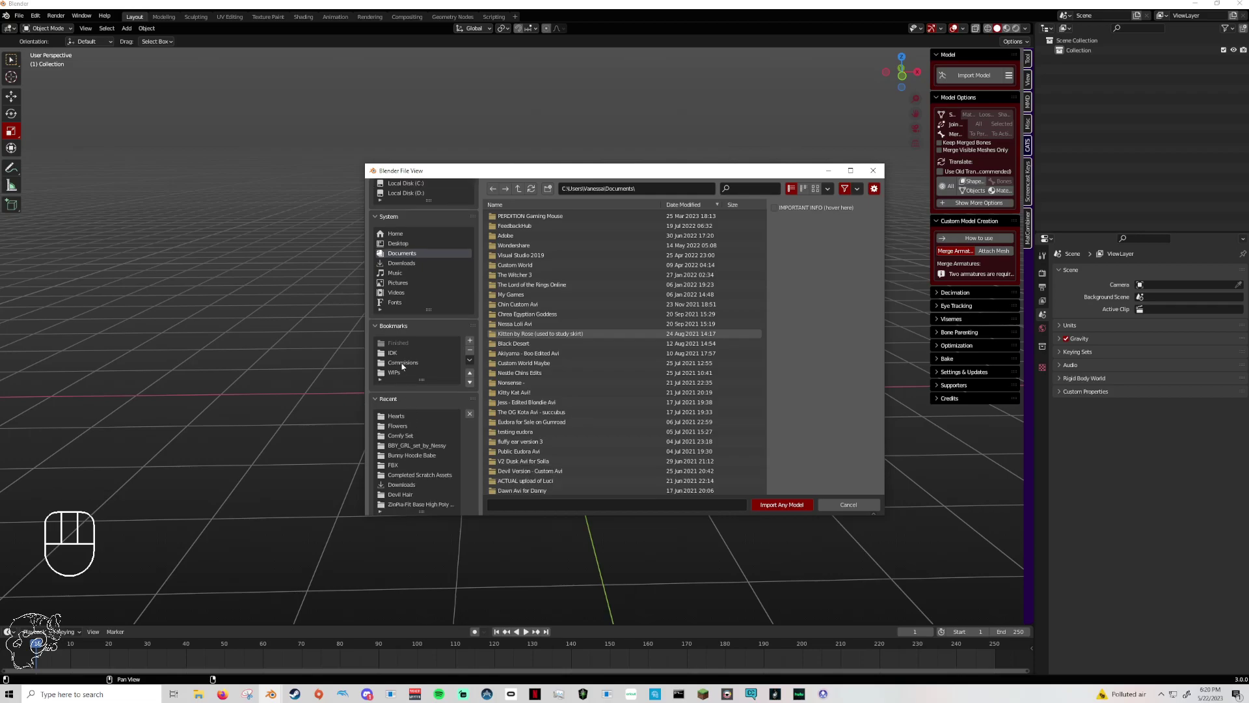
pyautogui.click(400, 372)
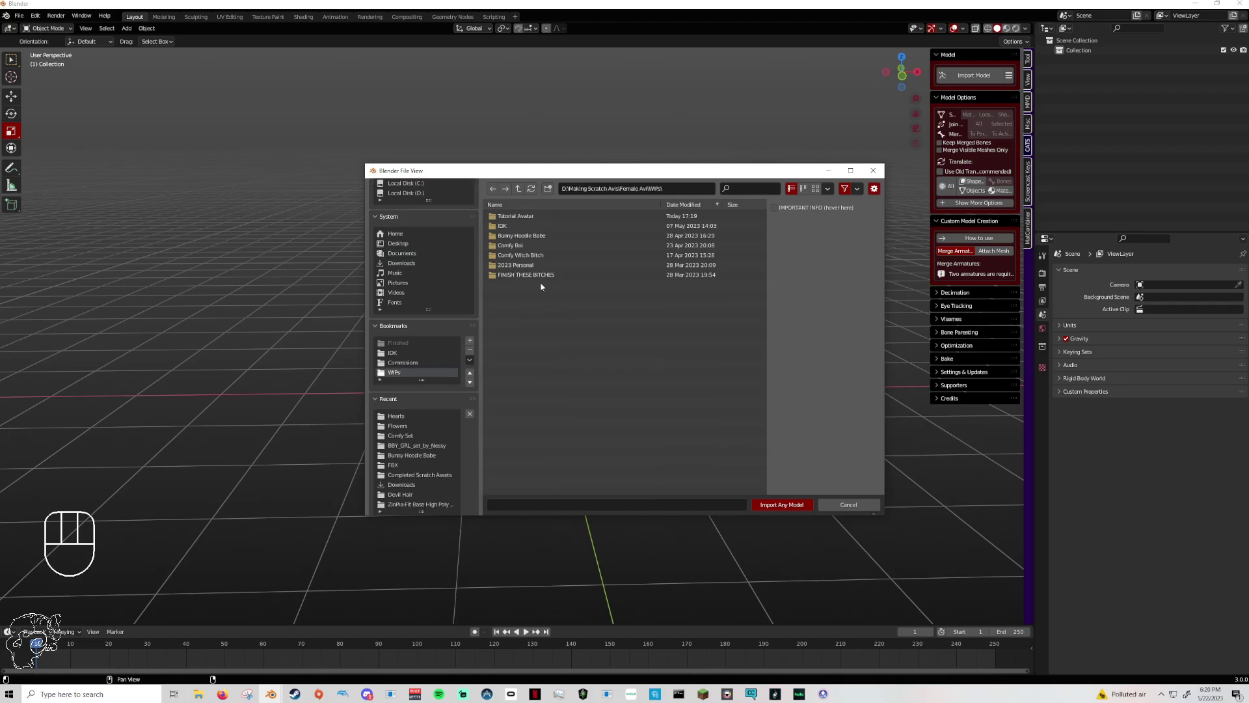
pyautogui.doubleClick(525, 215)
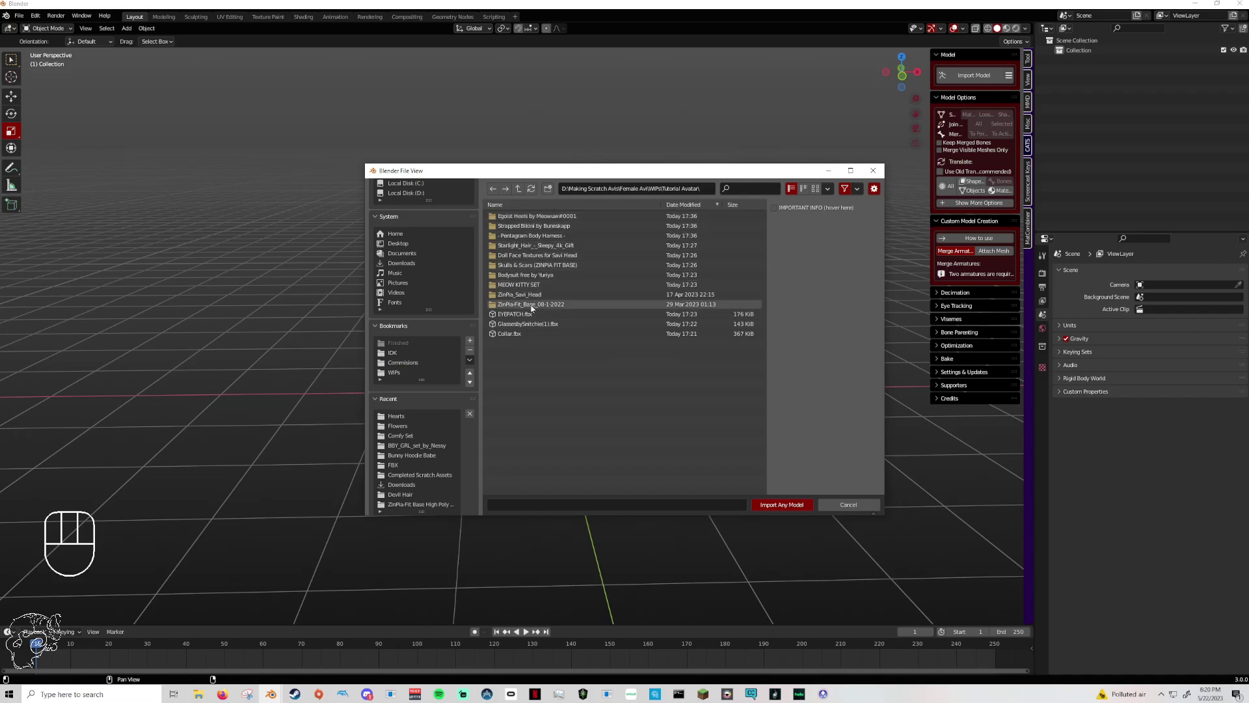
pyautogui.doubleClick(517, 305)
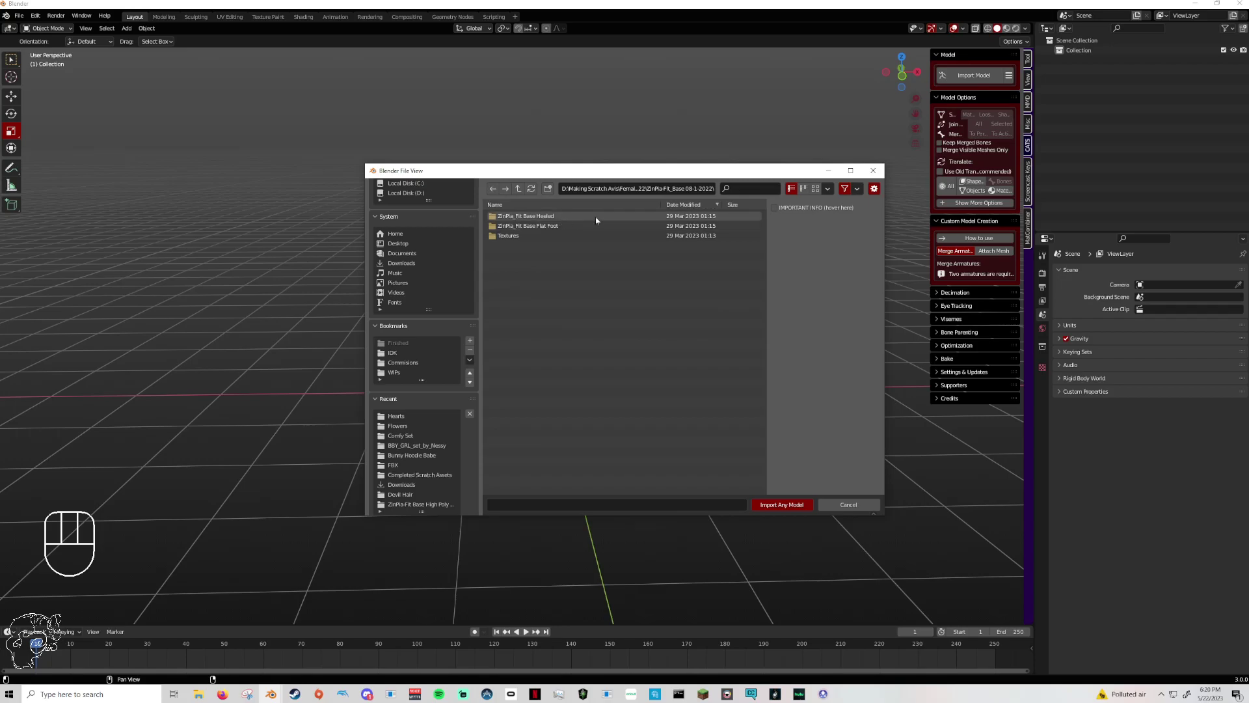
pyautogui.doubleClick(524, 216)
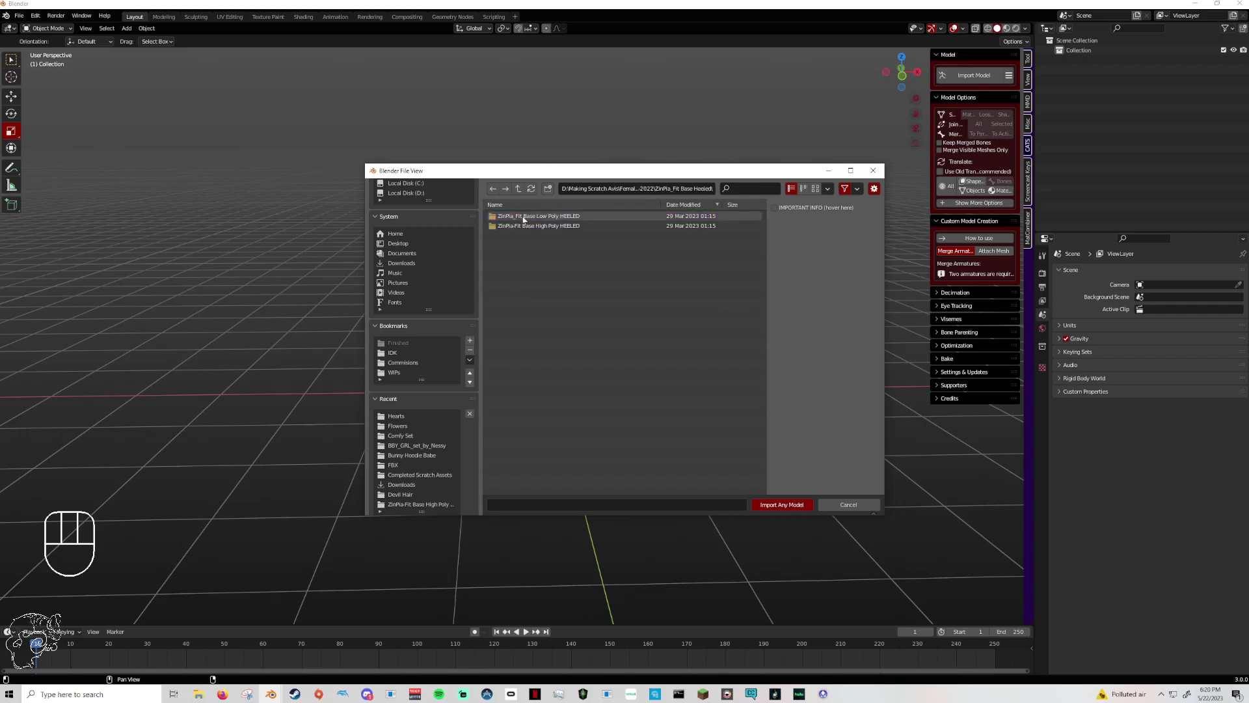
pyautogui.doubleClick(528, 226)
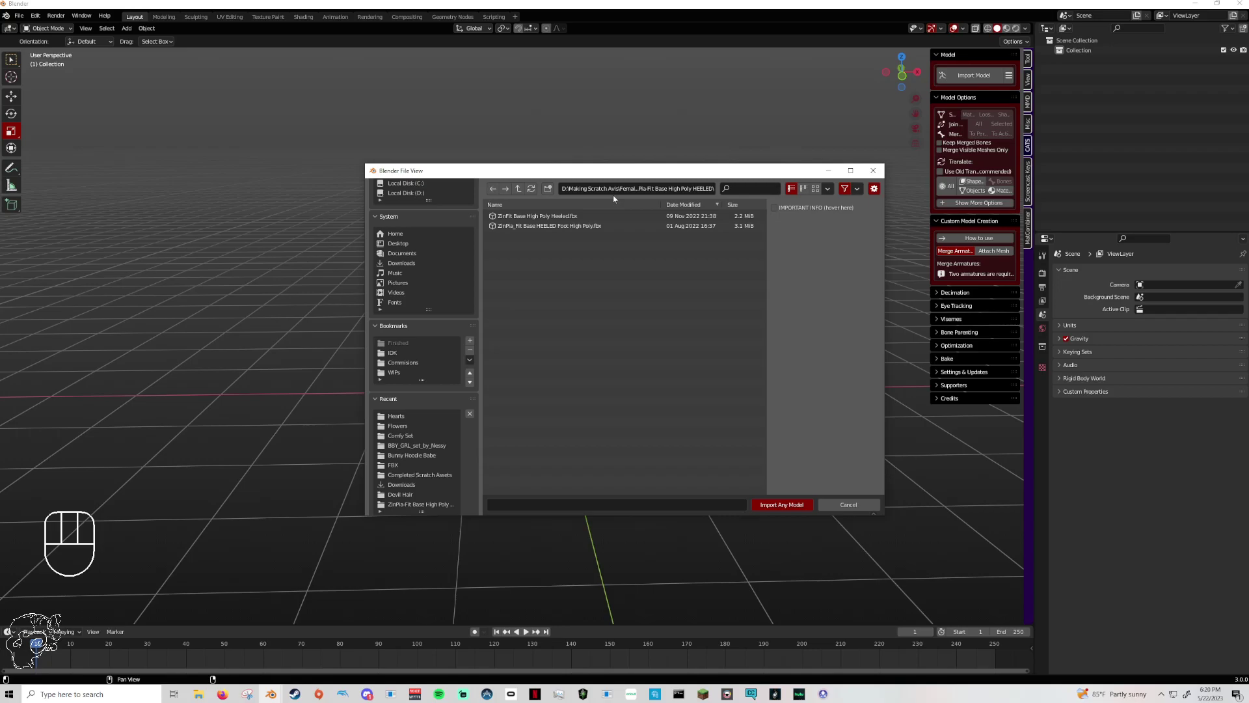
pyautogui.click(554, 225)
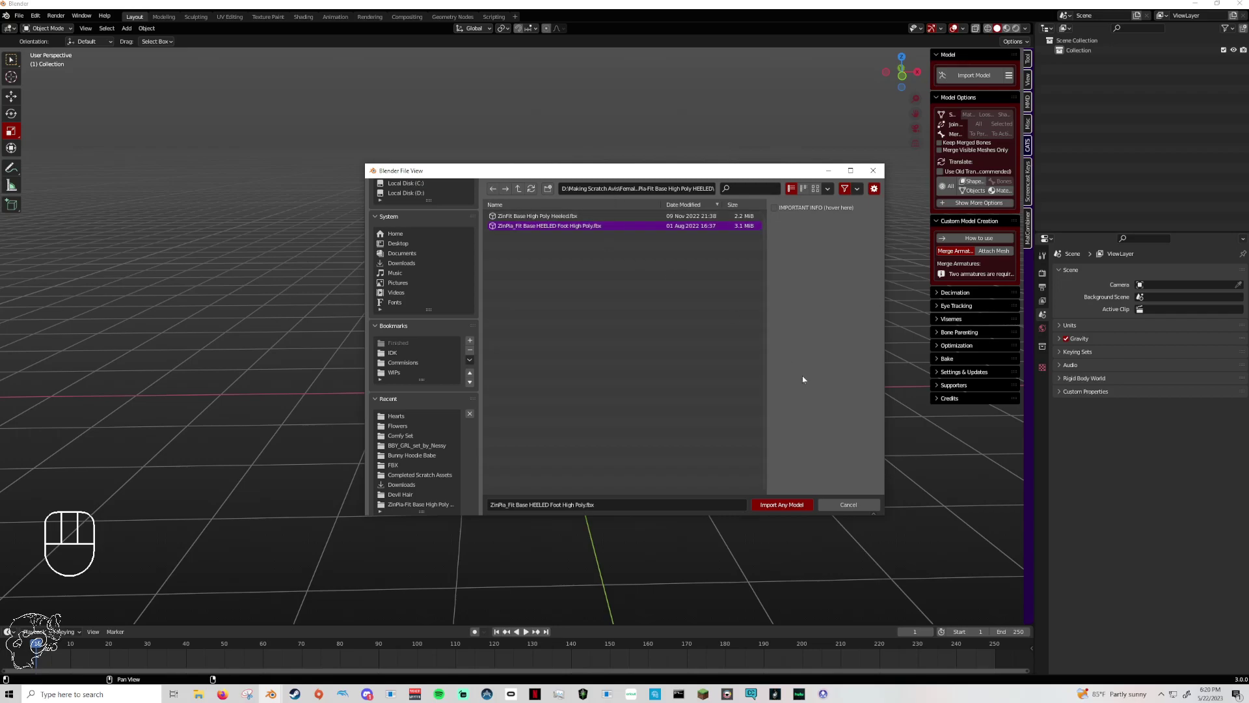
pyautogui.click(775, 506)
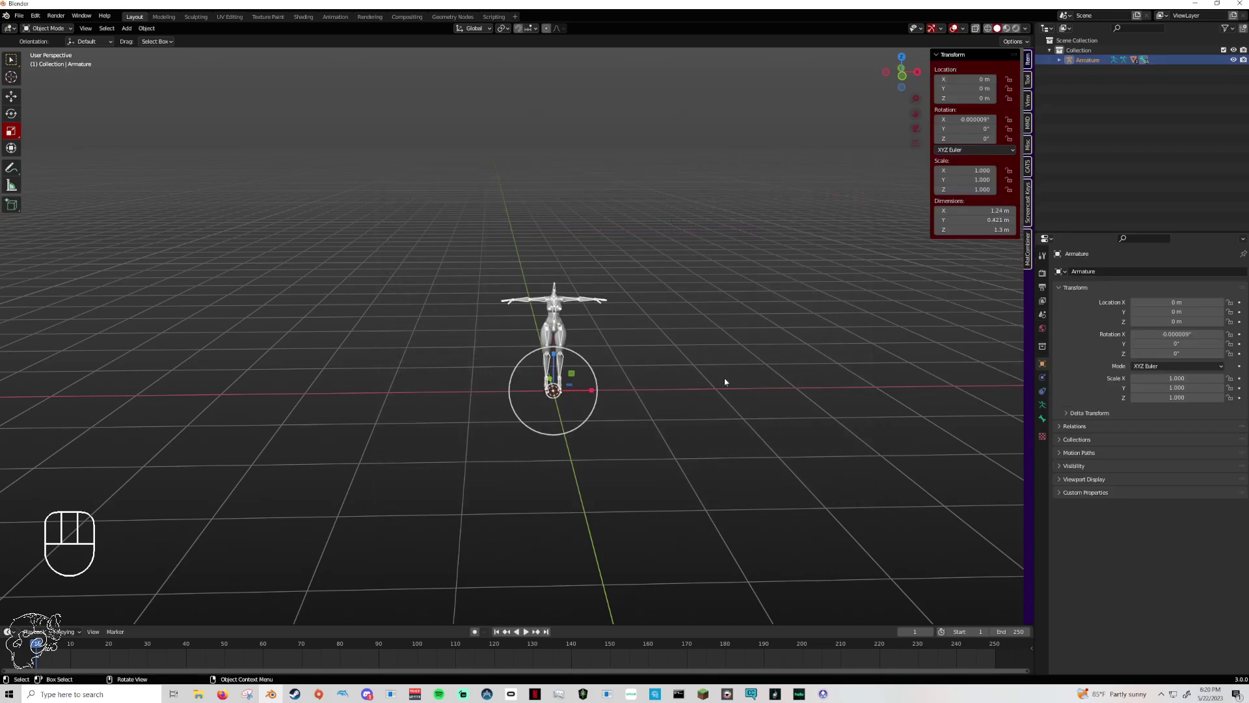
# Switch to the Move tool and examine the imported body and its bones from the front and the side.
pyautogui.click(11, 95)
pyautogui.keyDown('shift'); pyautogui.moveTo(740, 352); pyautogui.dragTo(712, 396, button='middle'); pyautogui.keyUp('shift')
pyautogui.scroll(5, 586, 371)
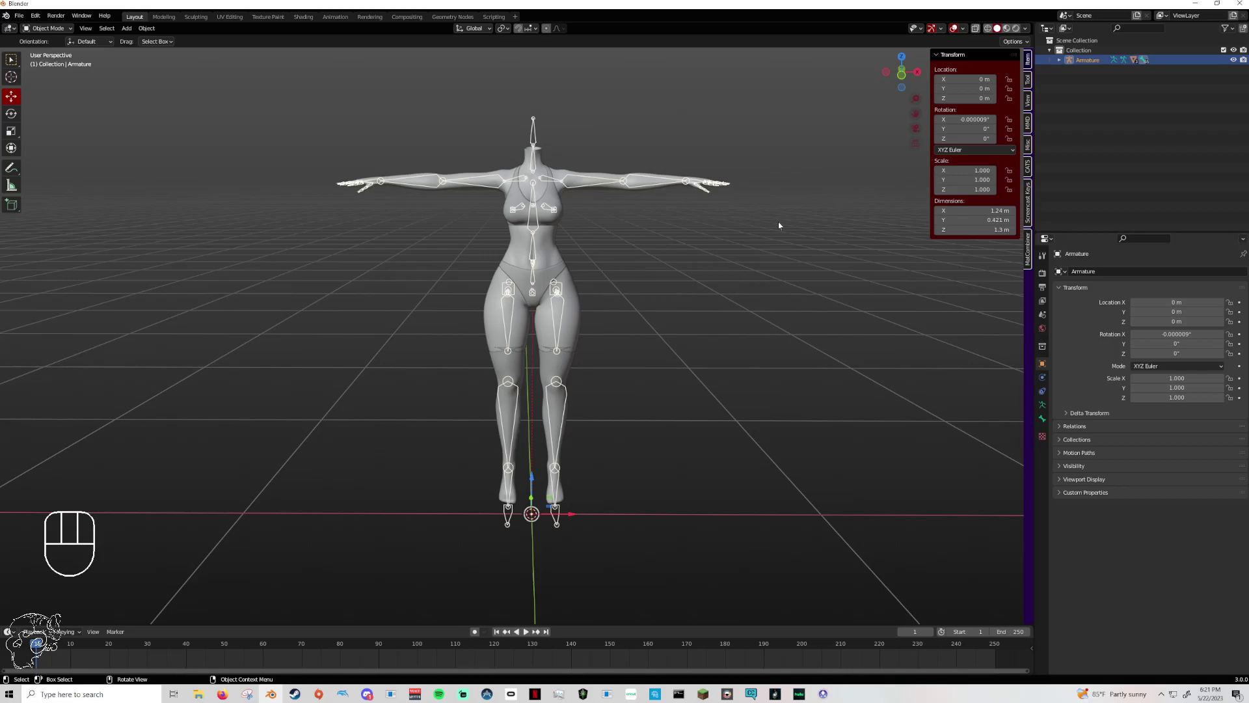
pyautogui.keyDown('shift'); pyautogui.moveTo(700, 256); pyautogui.dragTo(569, 257, button='middle'); pyautogui.keyUp('shift')
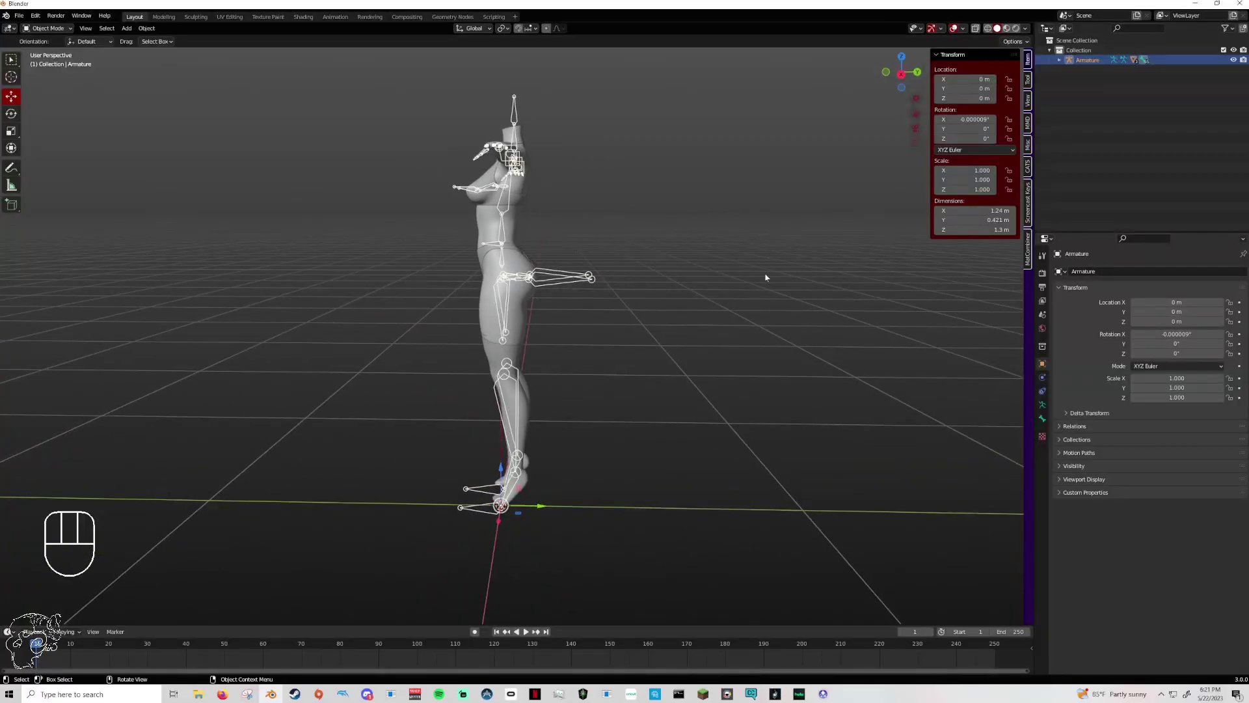
pyautogui.moveTo(638, 295); pyautogui.dragTo(736, 301, button='middle')
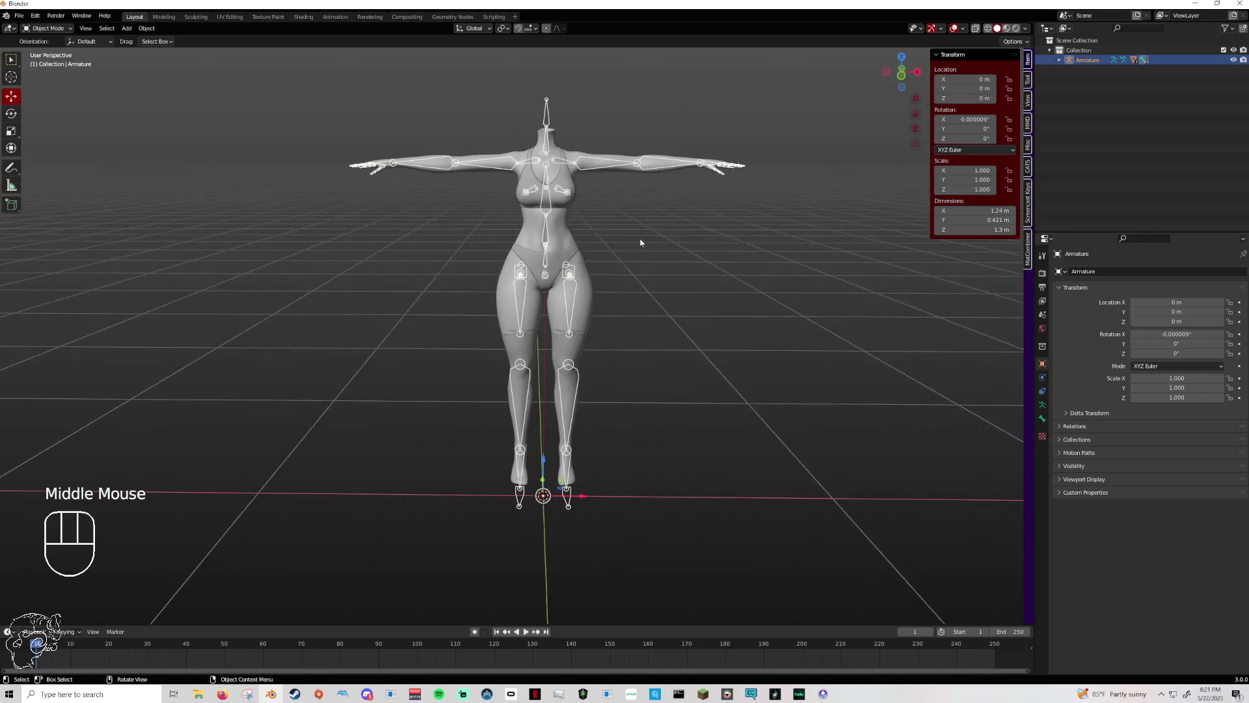
pyautogui.scroll(1, 698, 245)
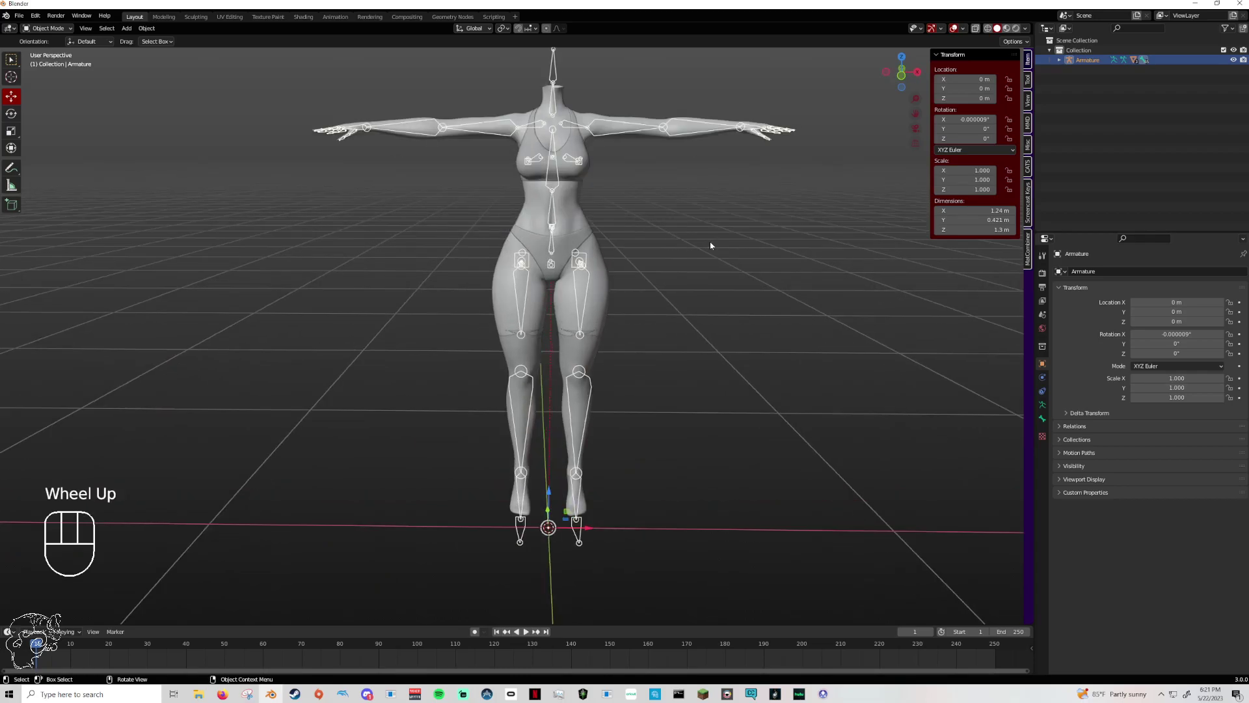
pyautogui.click(902, 72)
pyautogui.click(902, 73)
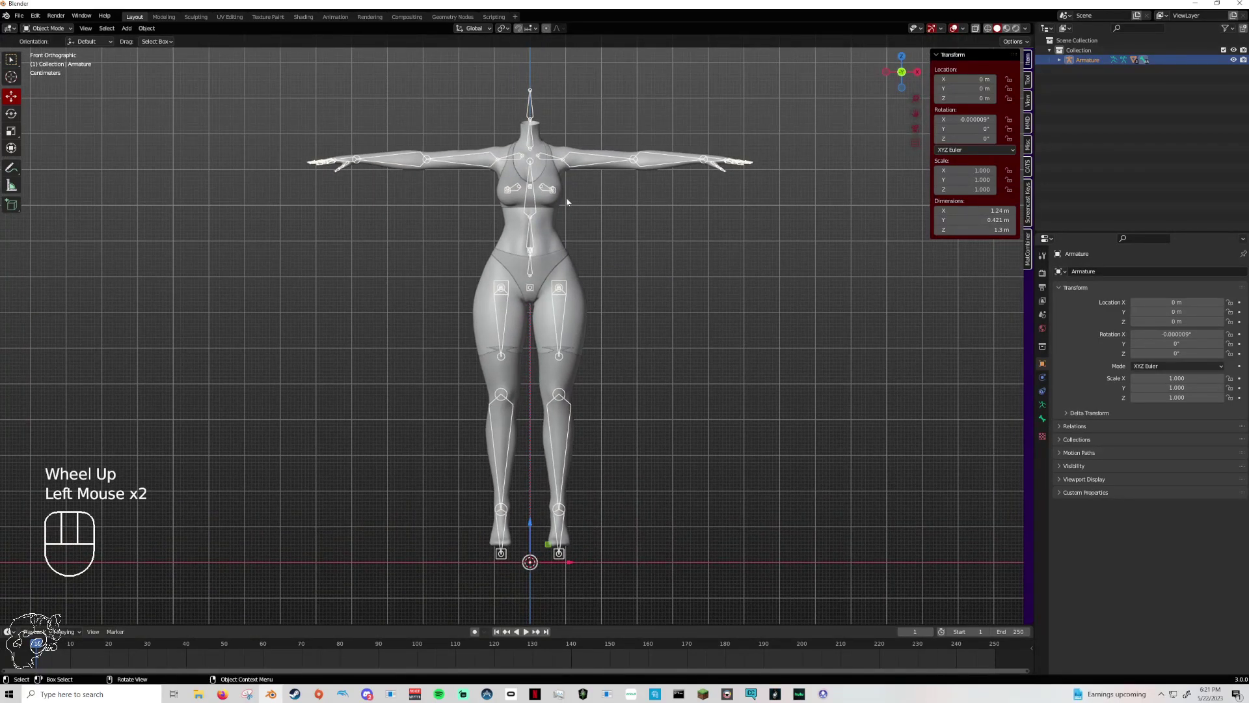
pyautogui.moveTo(806, 117); pyautogui.dragTo(781, 140, button='middle')
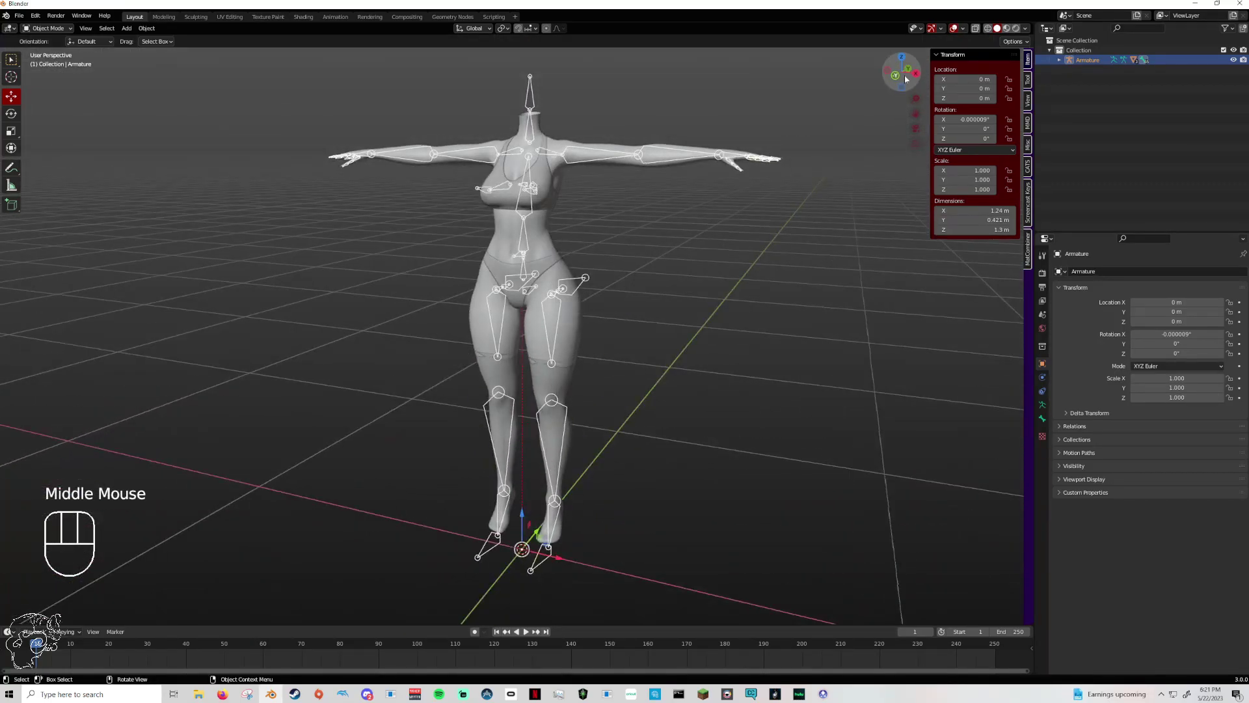
pyautogui.click(903, 76)
pyautogui.keyDown('shift'); pyautogui.moveTo(488, 58); pyautogui.dragTo(490, 88, button='middle'); pyautogui.keyUp('shift')
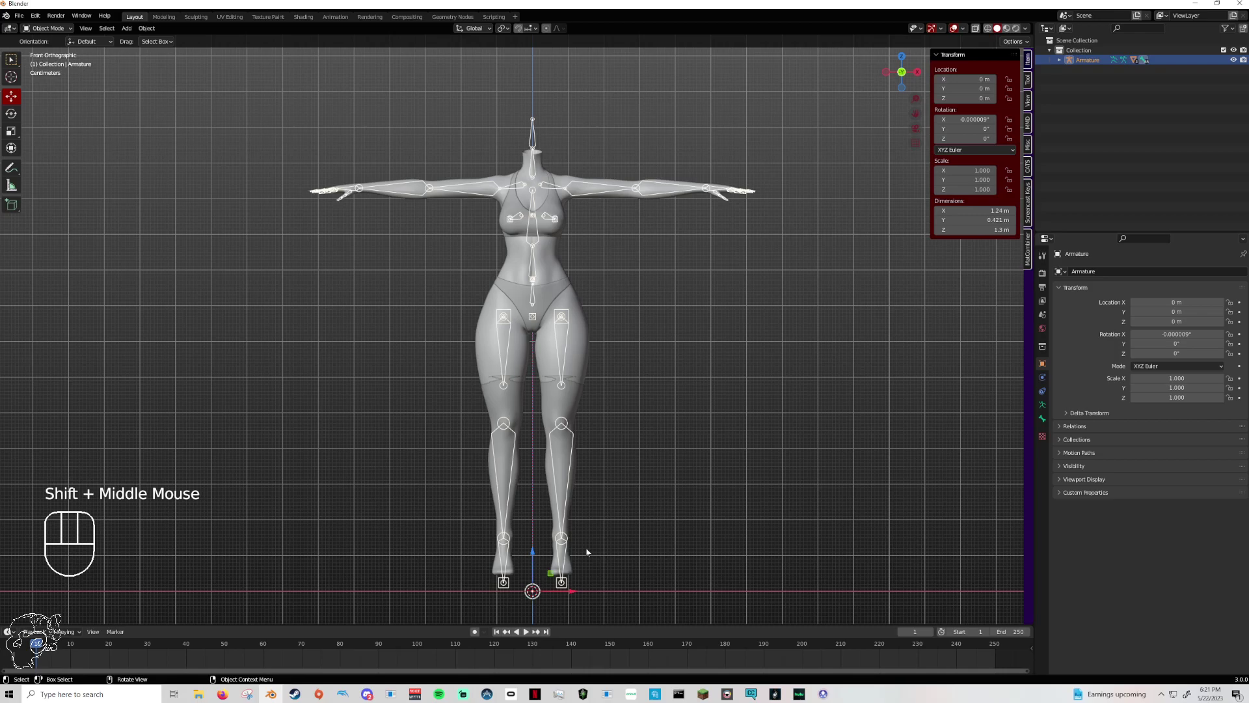
pyautogui.moveTo(647, 564); pyautogui.dragTo(564, 570, button='middle')
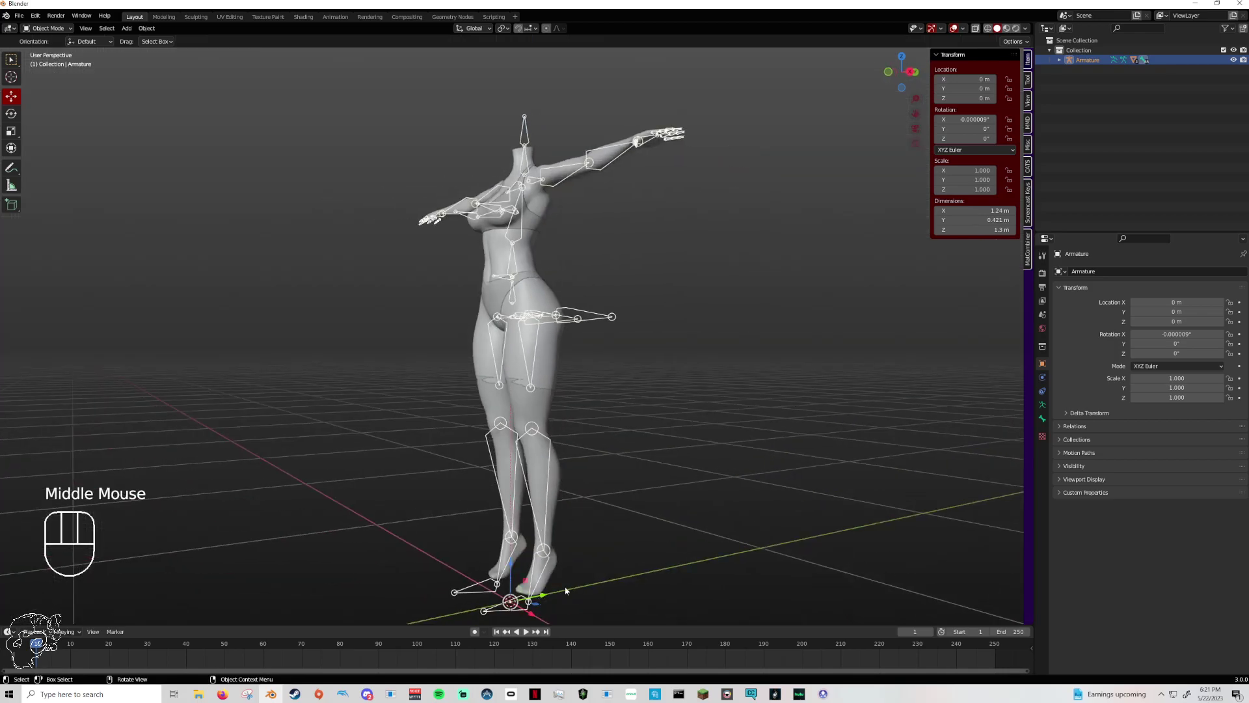
pyautogui.click(910, 71)
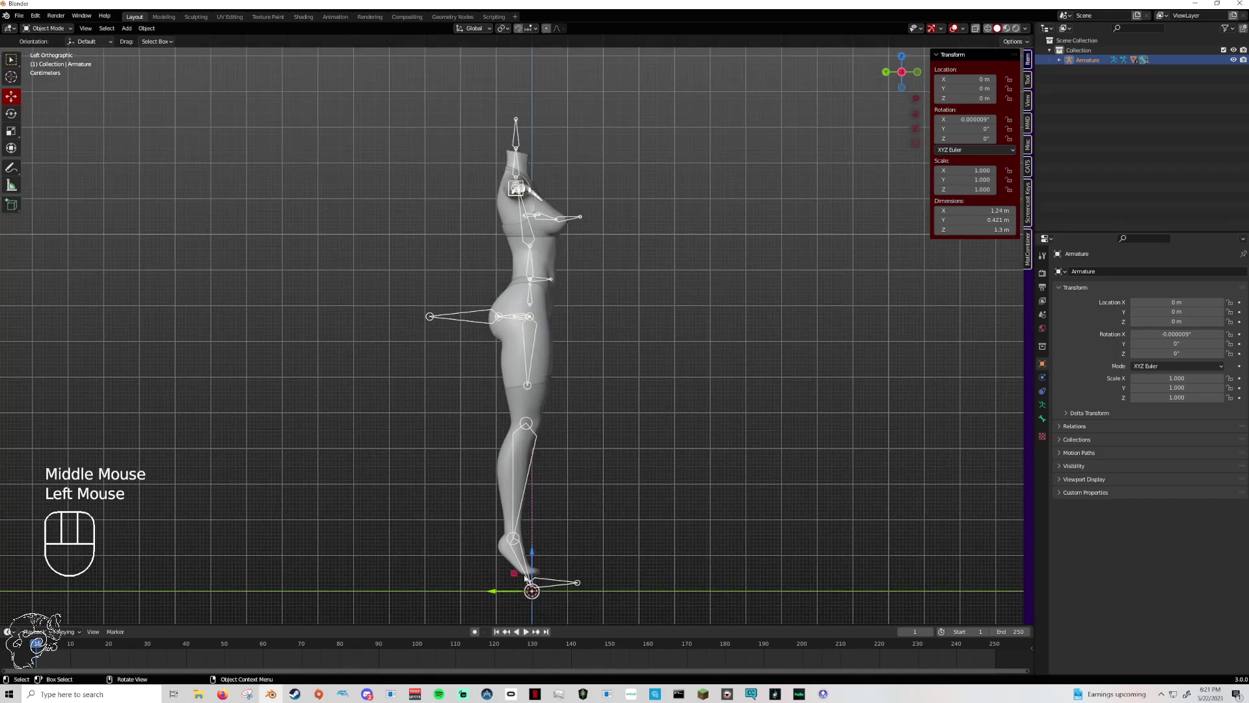
pyautogui.moveTo(637, 554); pyautogui.dragTo(521, 589, button='middle')
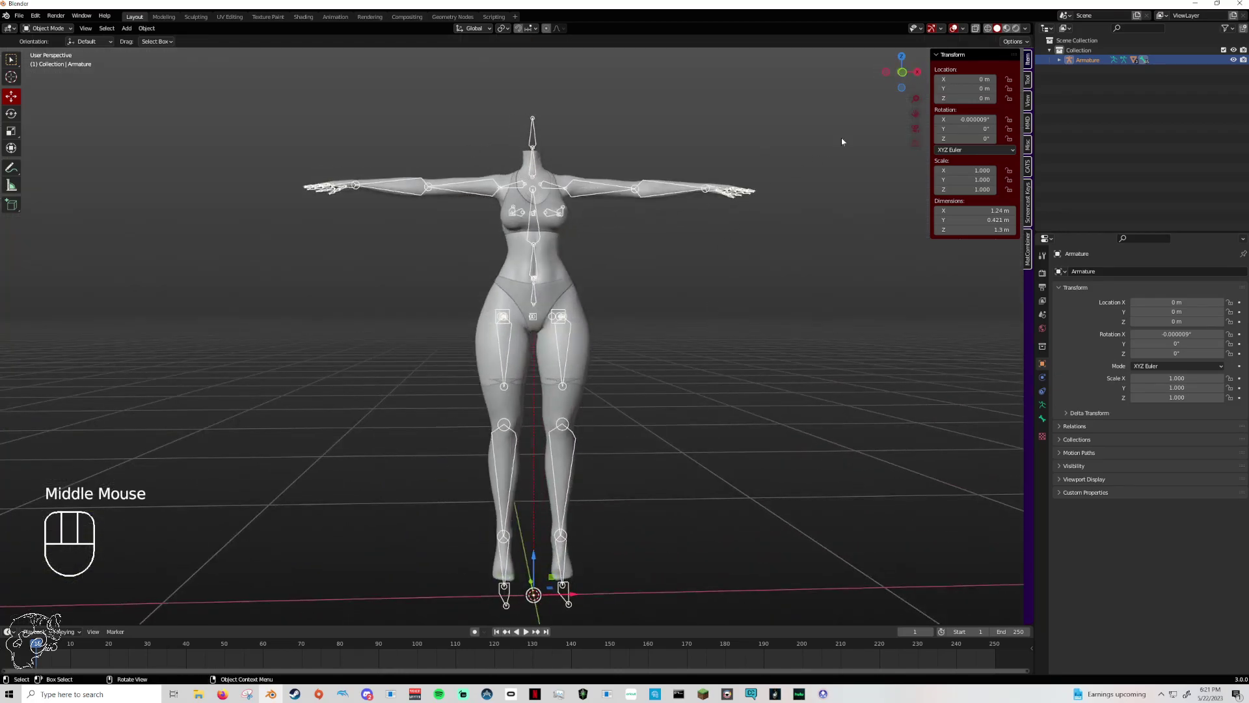
pyautogui.click(902, 73)
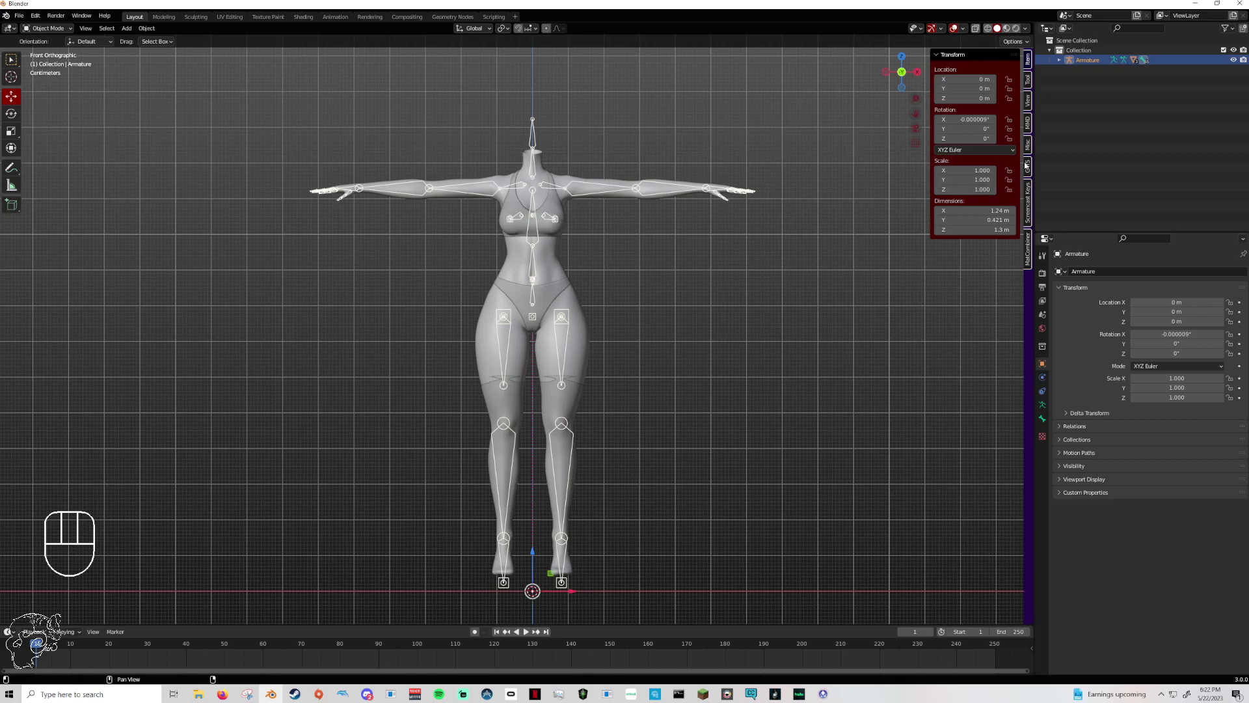
# Hide the armature in the viewport and expand its hierarchy to list the child meshes.
pyautogui.click(538, 137)
pyautogui.click(536, 140)
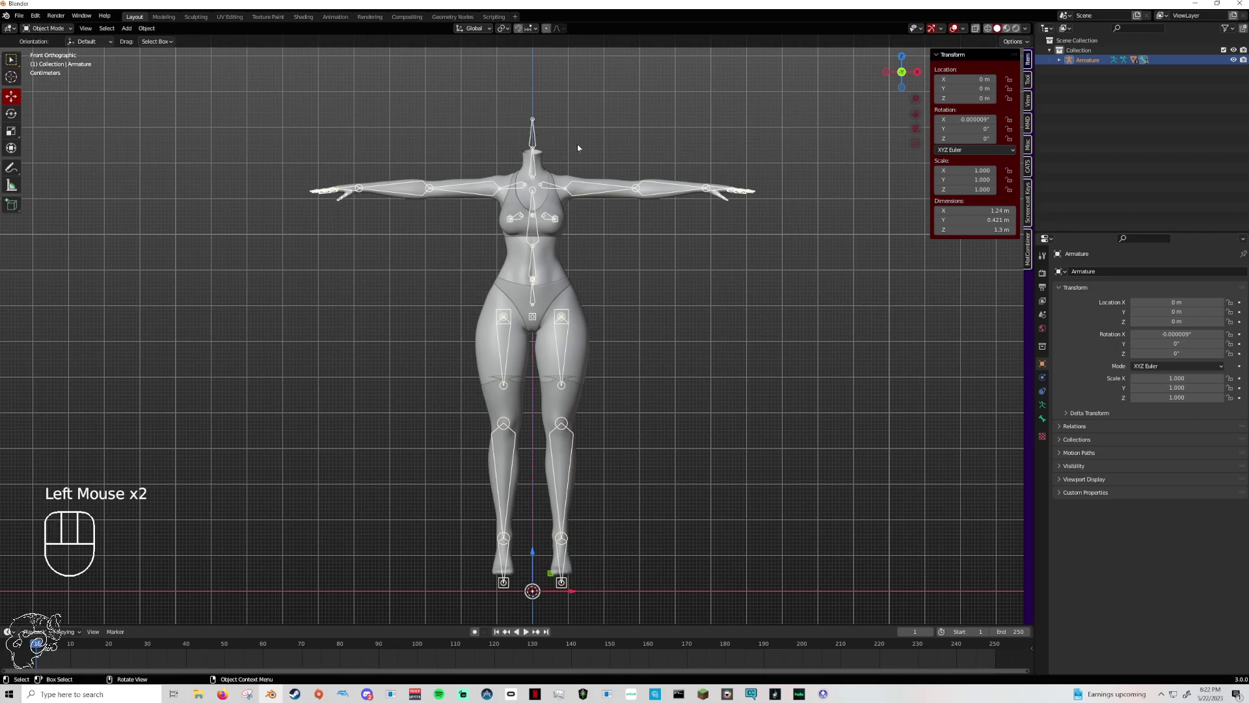
pyautogui.click(1233, 59)
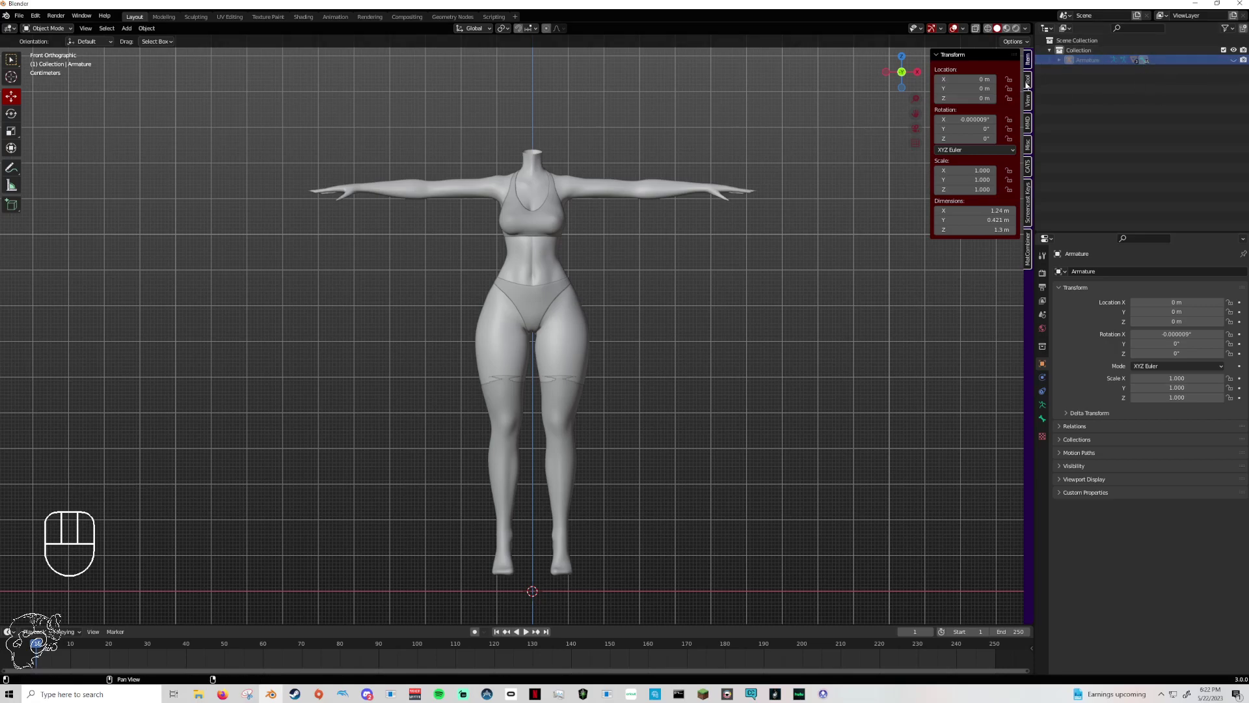
pyautogui.click(1060, 60)
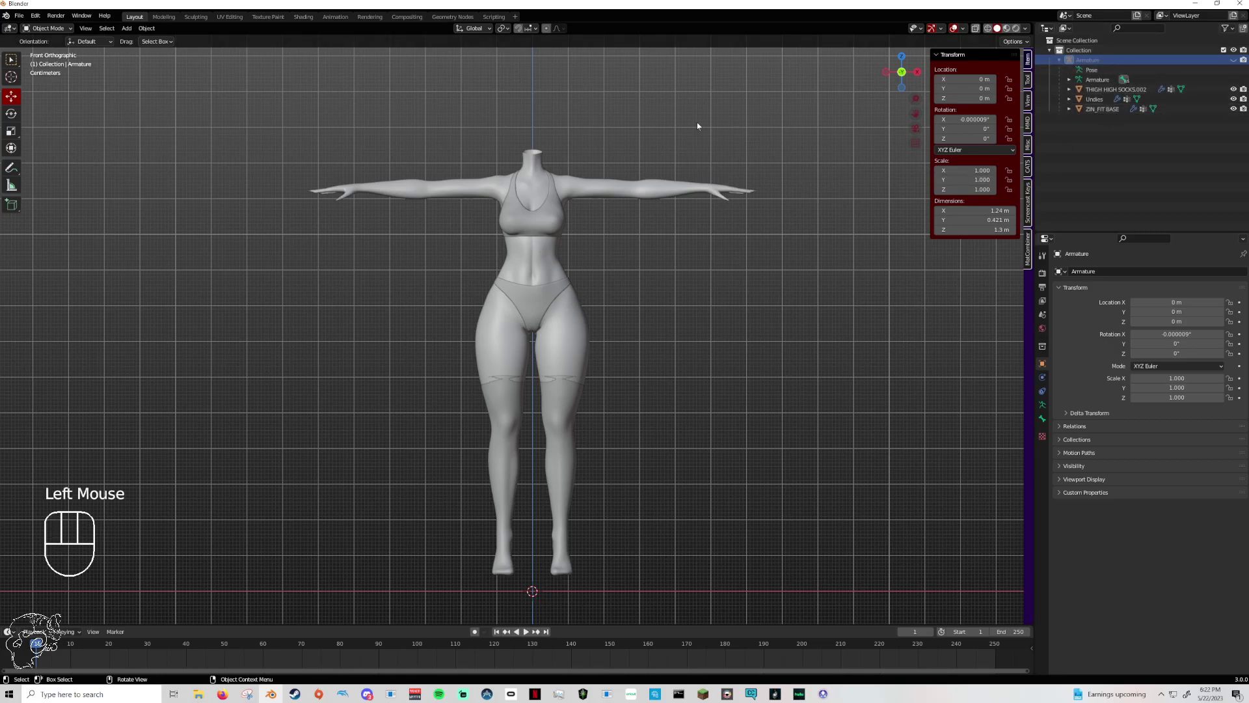
# Delete the THIGH HIGH SOCKS.002 mesh from the model.
pyautogui.doubleClick(635, 190)
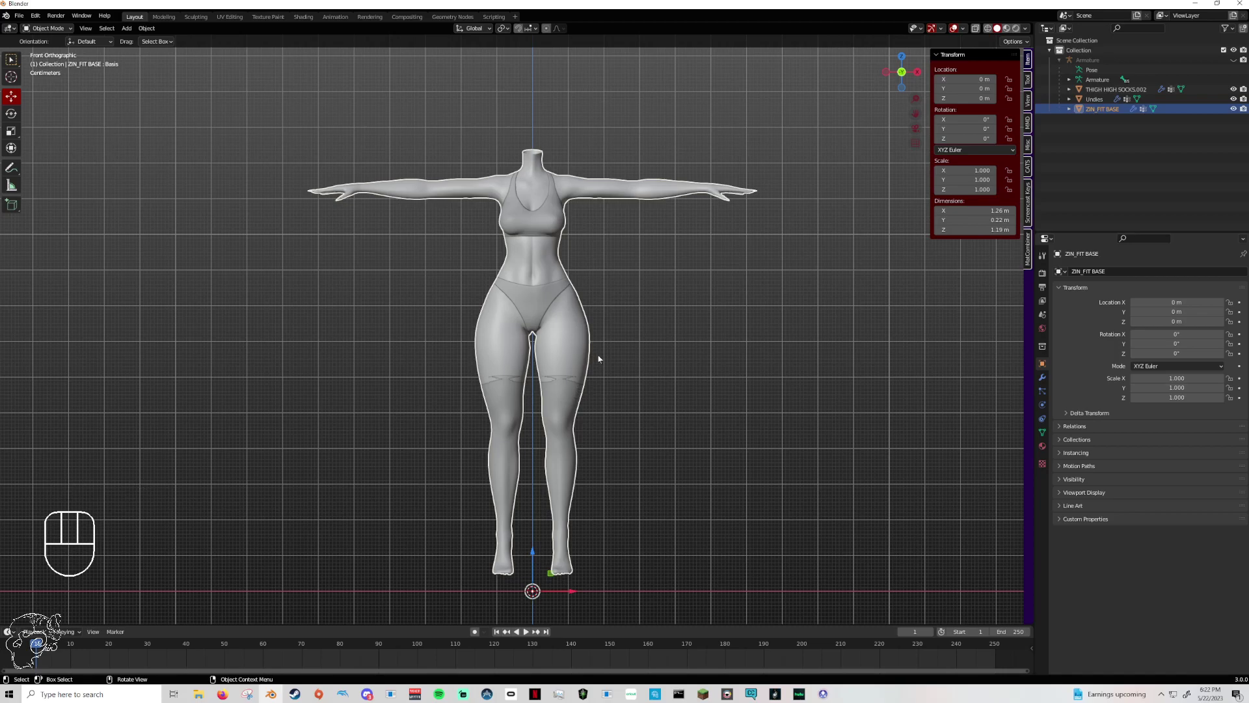
pyautogui.click(582, 398)
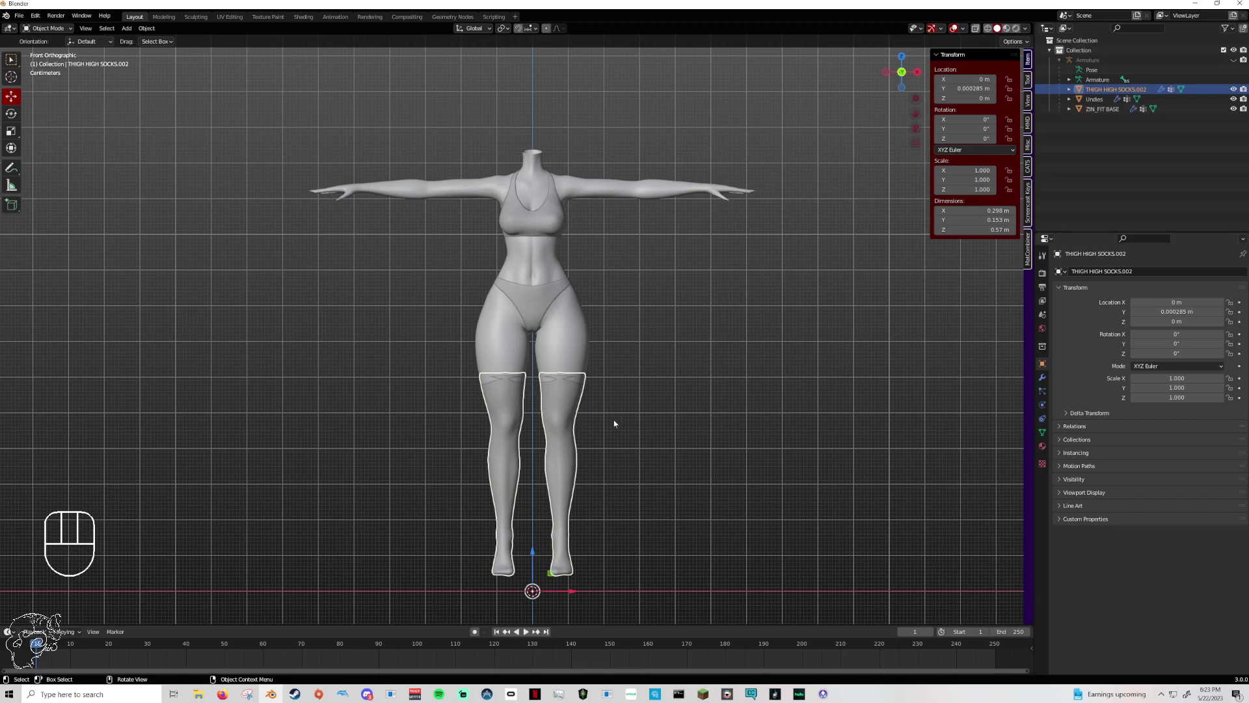
pyautogui.press('Delete')
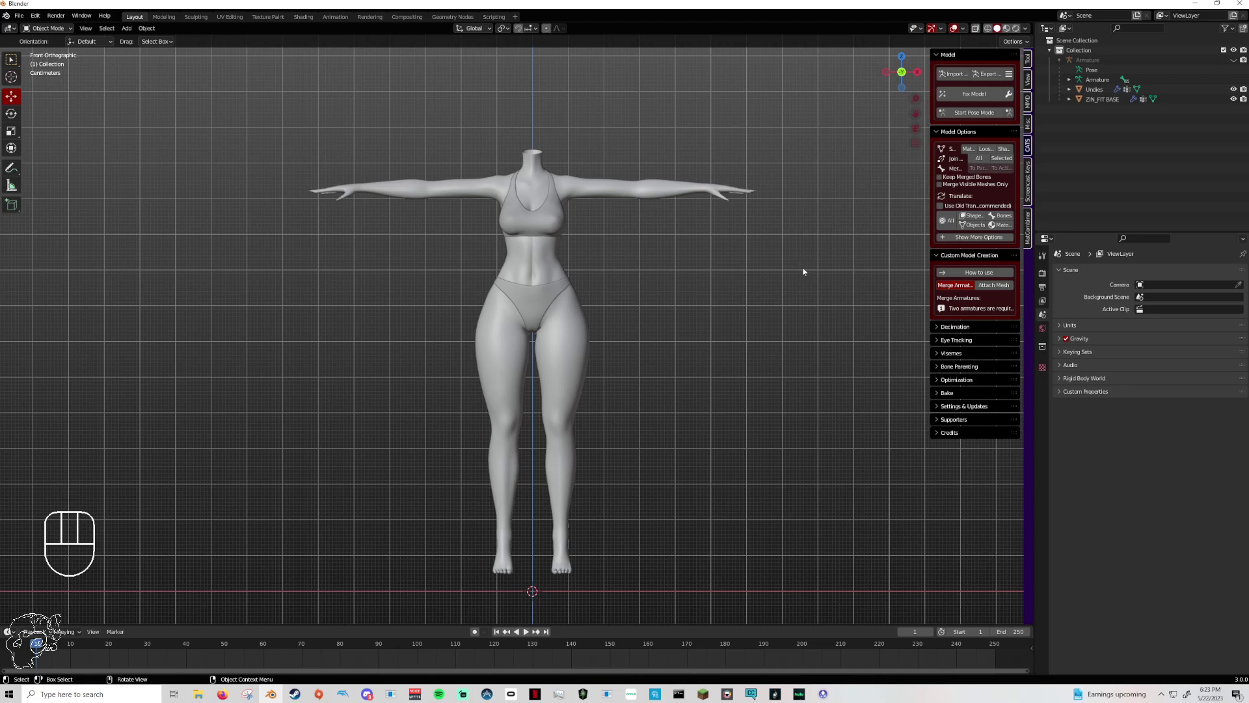
# Rename the ZIN_FIT BASE mesh to Body and clear the selection.
pyautogui.doubleClick(1103, 99)
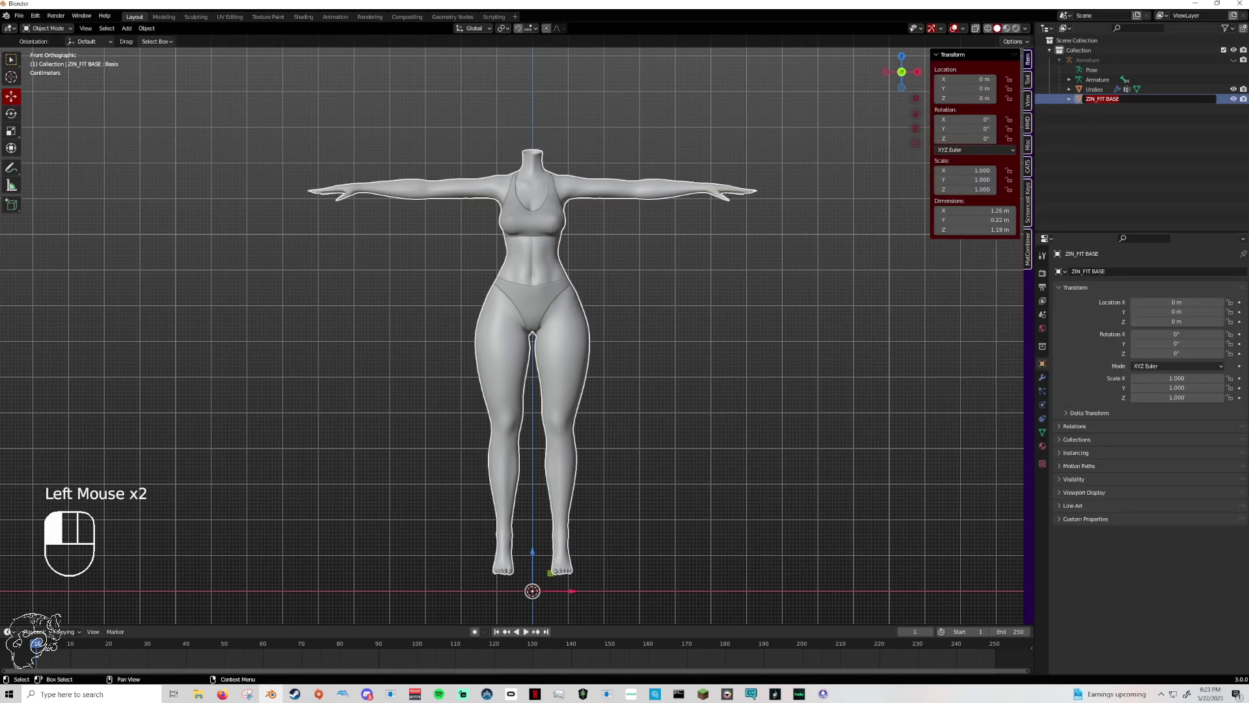
pyautogui.write('Body')
pyautogui.press('Return')
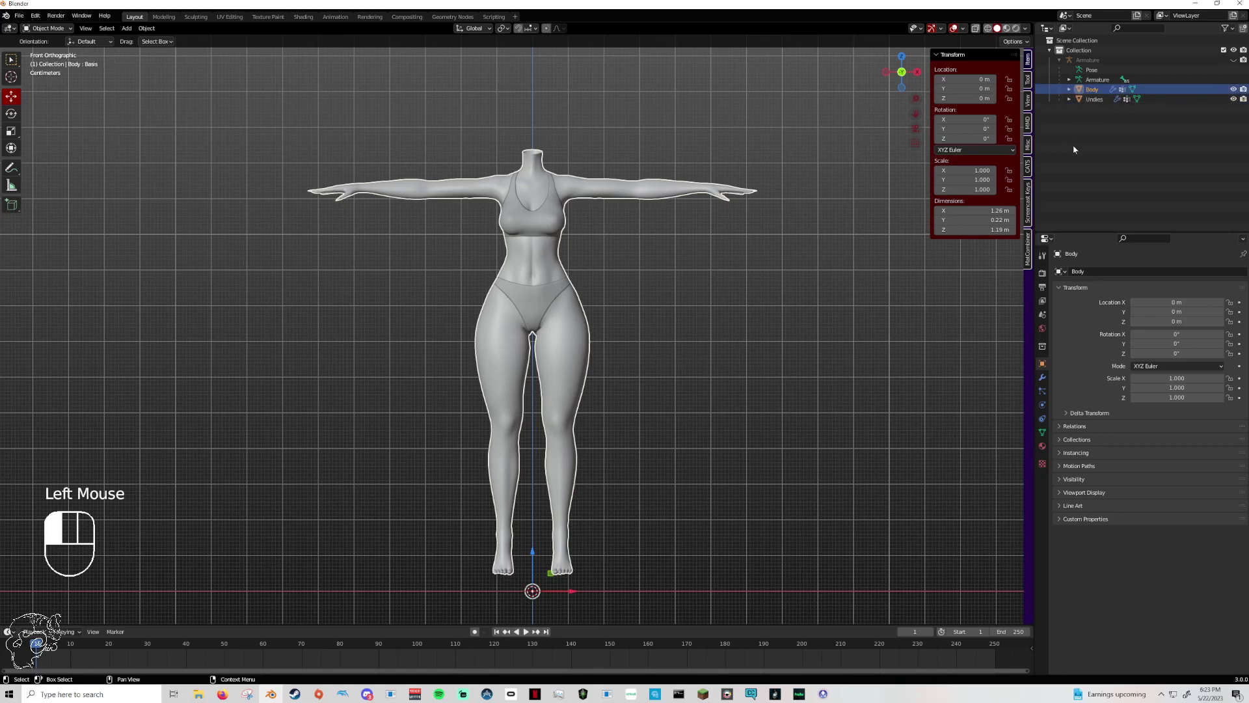
pyautogui.click(751, 202)
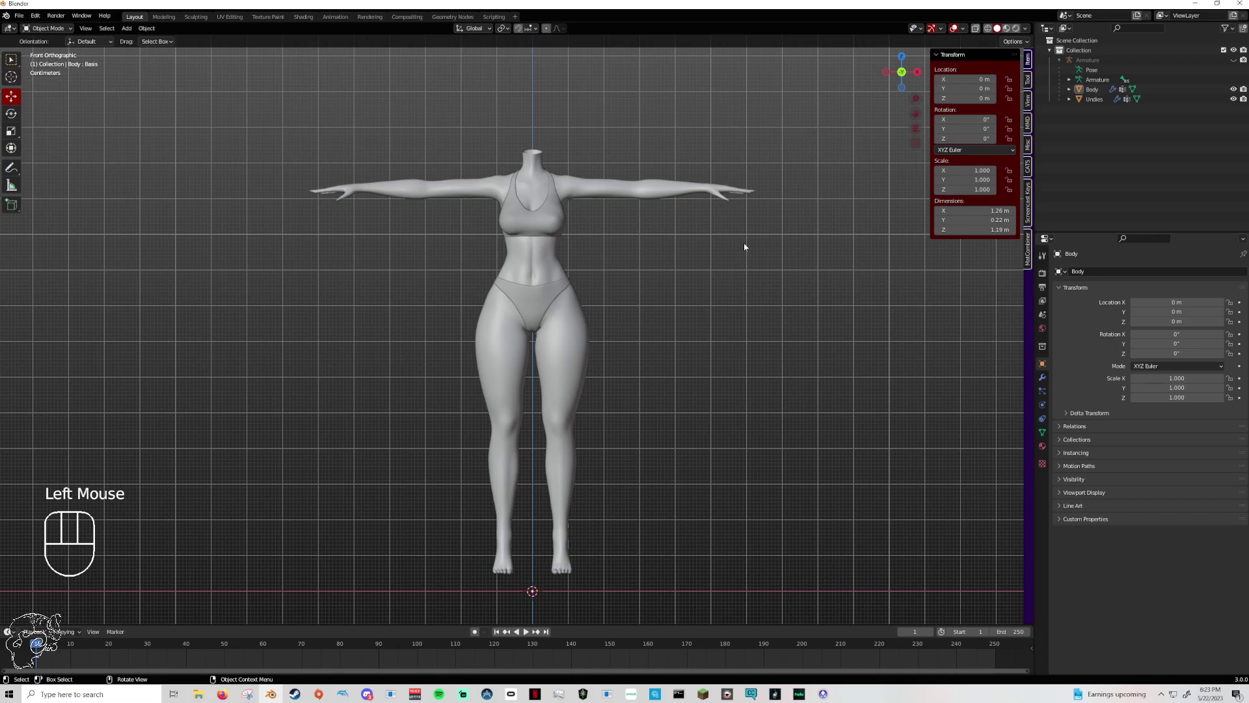
# Select the Body mesh and display its object data properties with the shape keys.
pyautogui.scroll(1, 745, 245)
pyautogui.scroll(-1, 744, 245)
pyautogui.scroll(1, 744, 245)
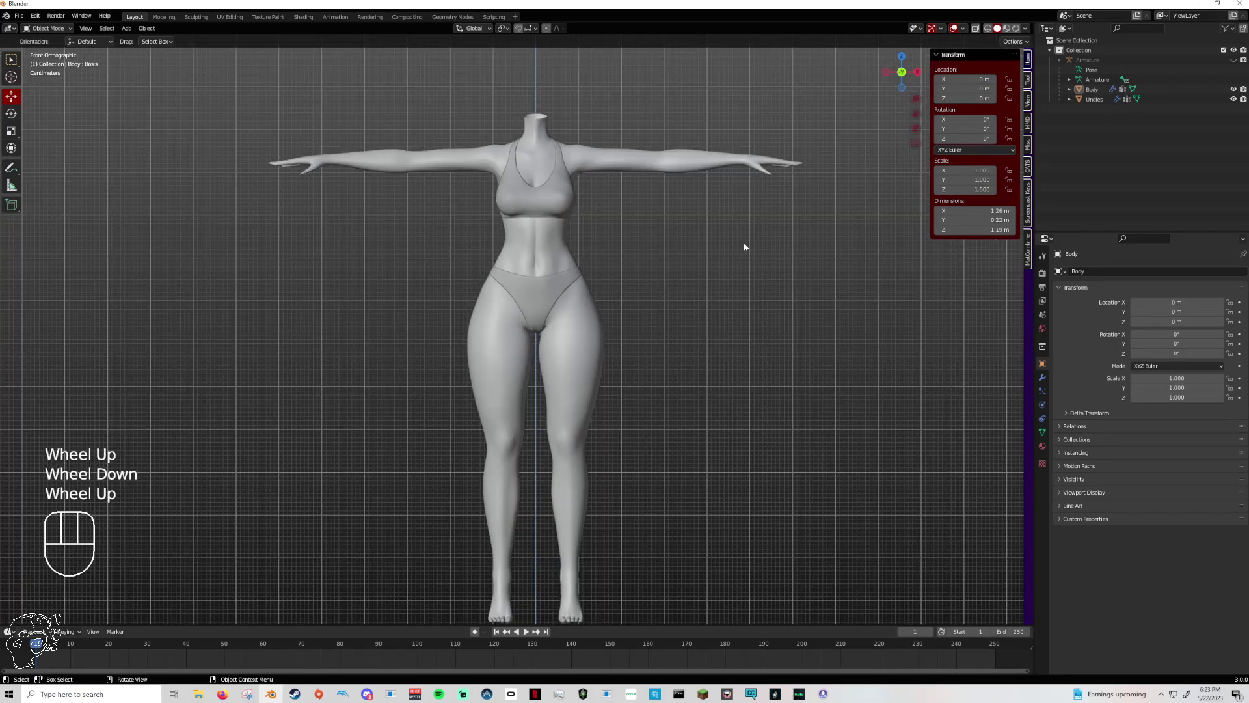
pyautogui.scroll(-1, 736, 242)
pyautogui.click(683, 192)
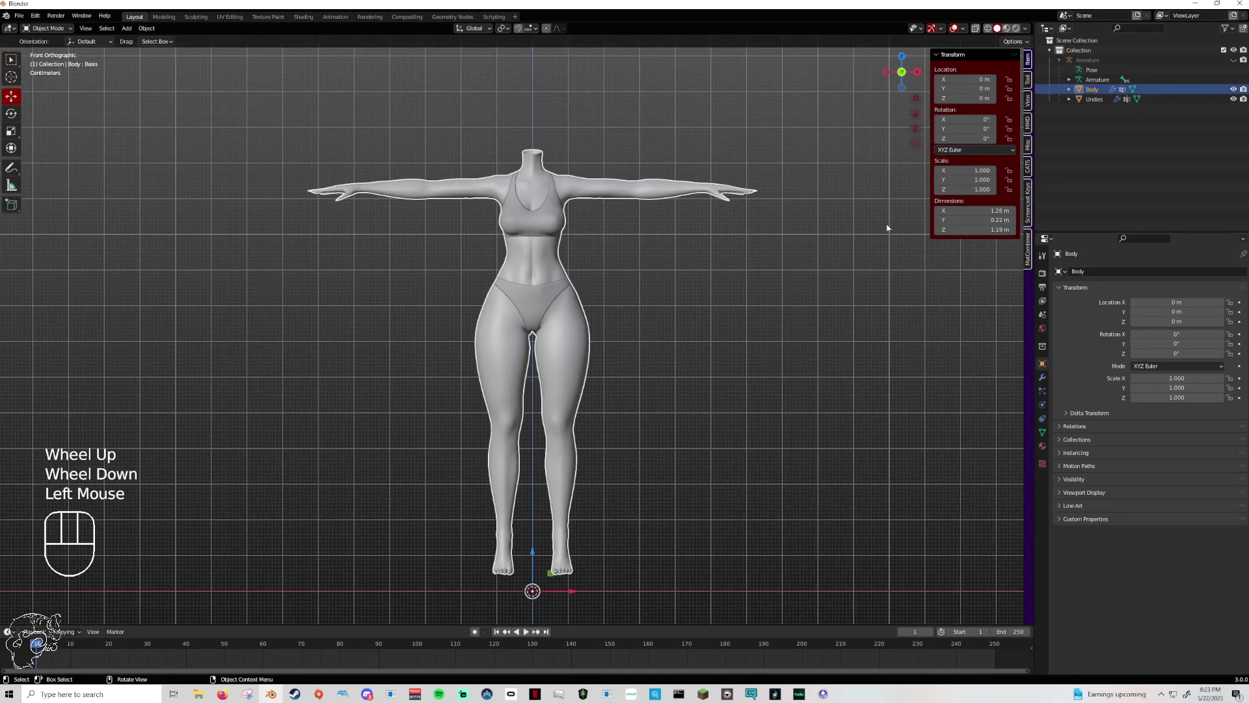
pyautogui.click(1042, 432)
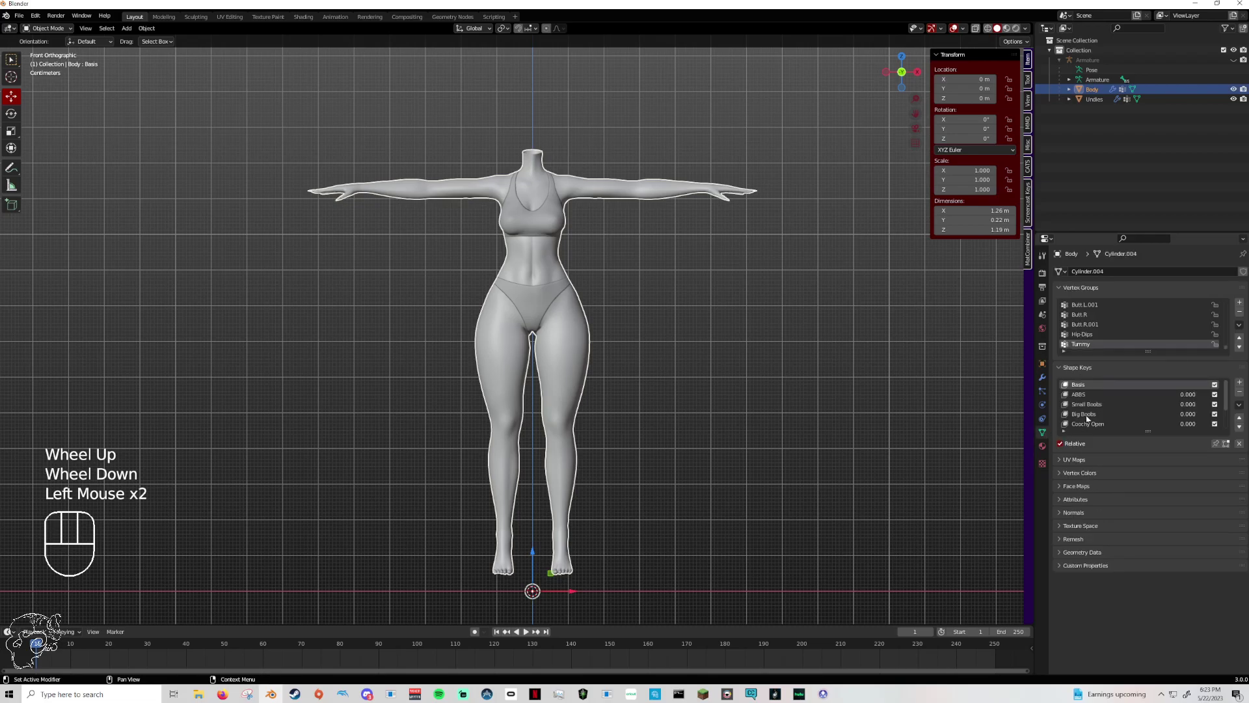
# Enlarge the shape keys list so all of the Body mesh's keys are shown.
pyautogui.moveTo(1149, 434); pyautogui.dragTo(1132, 501)
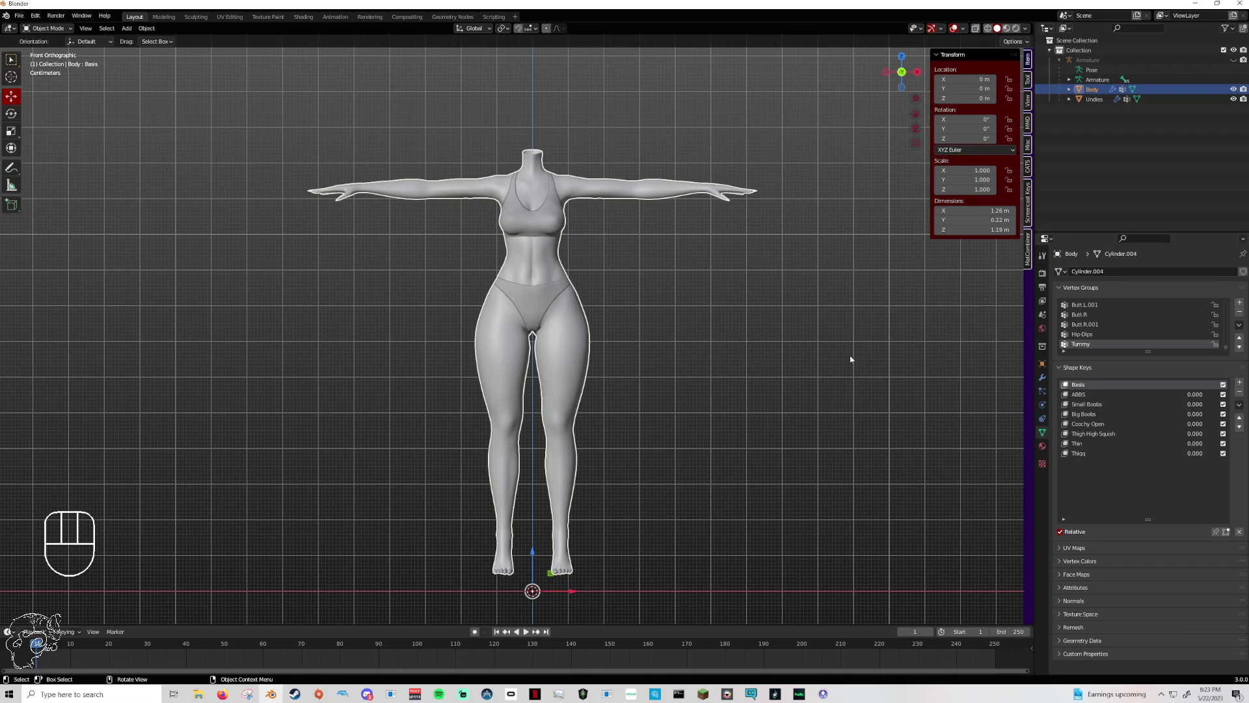
pyautogui.moveTo(915, 114); pyautogui.dragTo(874, 104)
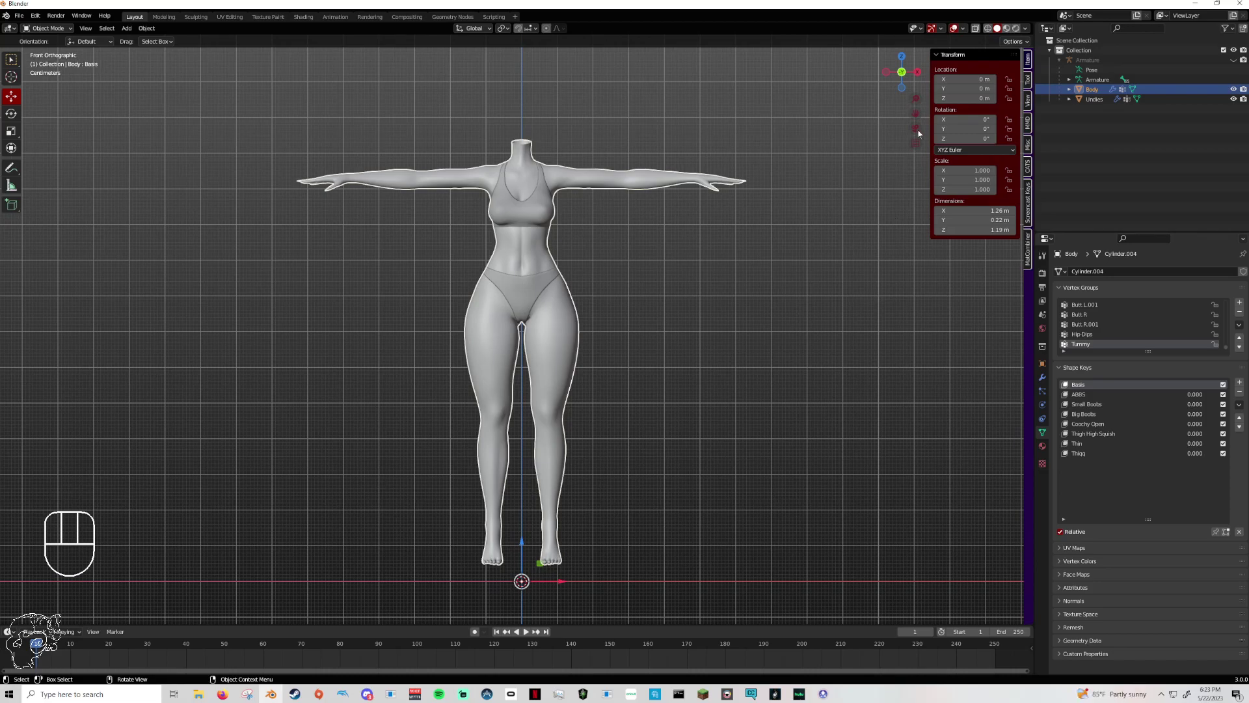
pyautogui.moveTo(916, 114); pyautogui.dragTo(918, 101)
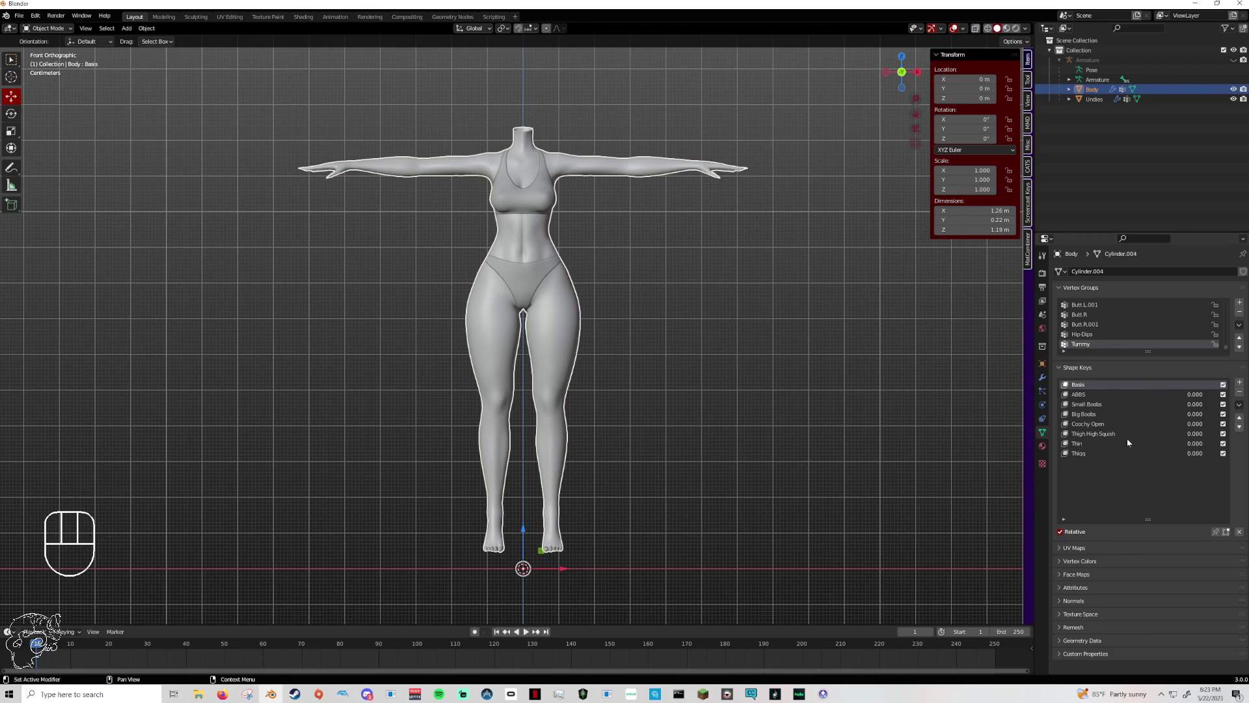
# Preview the Thin and Thiqq shape keys at full strength on the body and reset both to 0.
pyautogui.click(1080, 443)
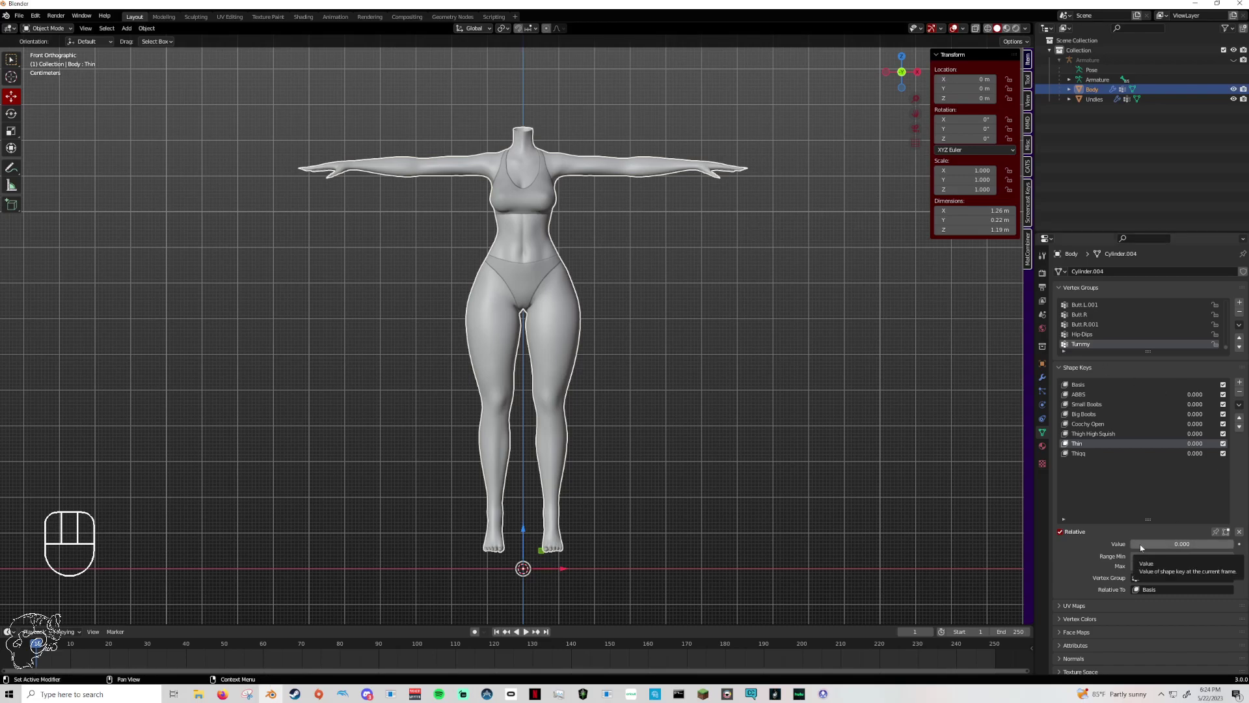
pyautogui.moveTo(1165, 544); pyautogui.dragTo(1233, 544)
pyautogui.click(1079, 453)
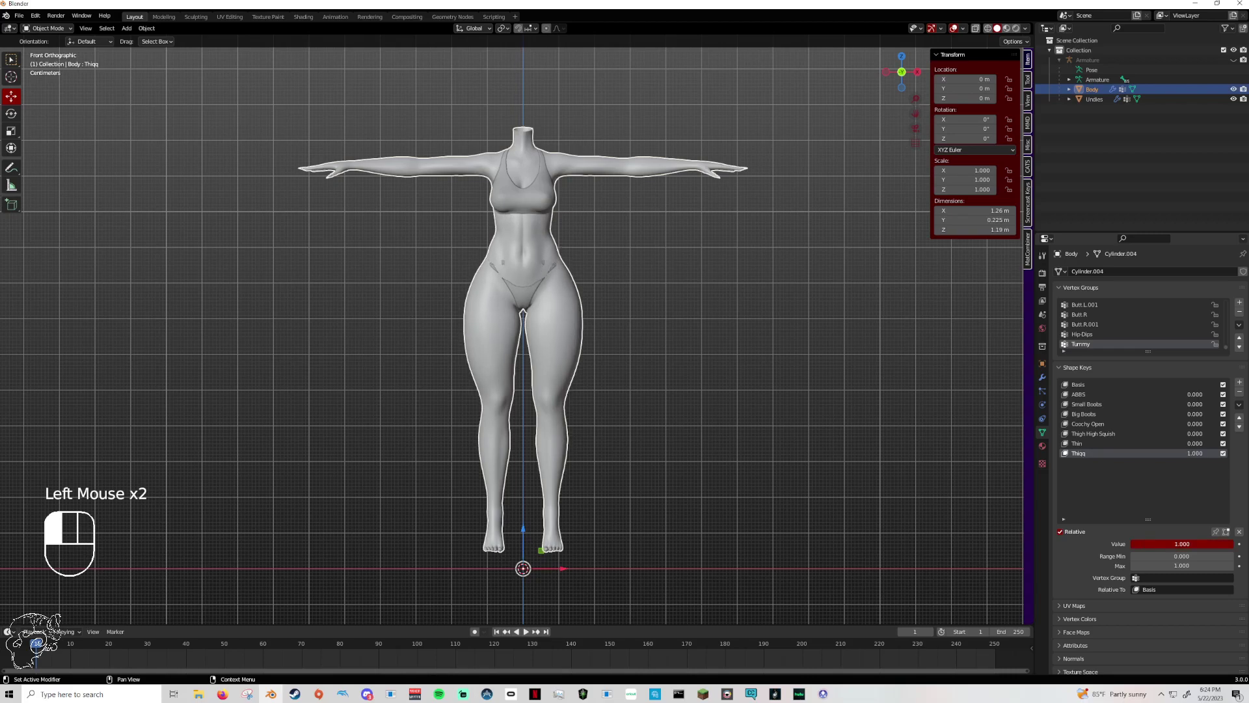
pyautogui.moveTo(1233, 544); pyautogui.dragTo(1132, 544)
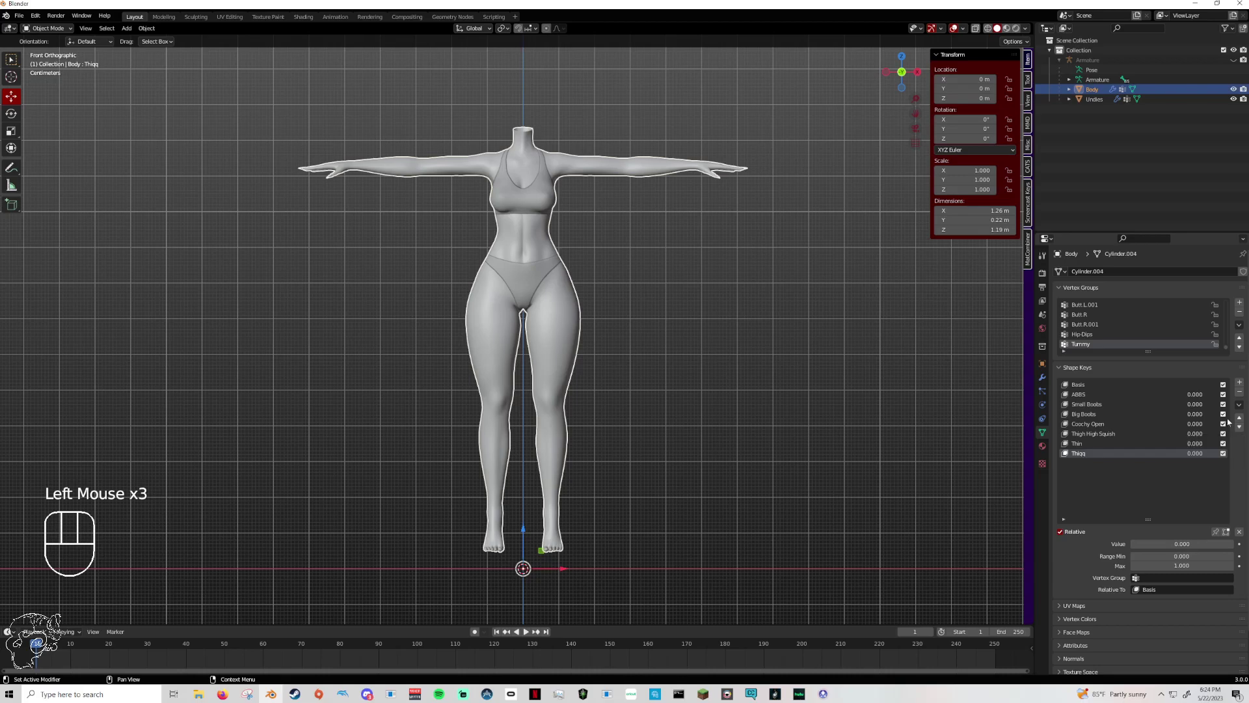
# Set the Thiqq shape key to about 0.479 and check the body's shape from the side and front.
pyautogui.moveTo(1146, 544); pyautogui.dragTo(1180, 544)
pyautogui.moveTo(887, 446); pyautogui.dragTo(854, 420, button='middle')
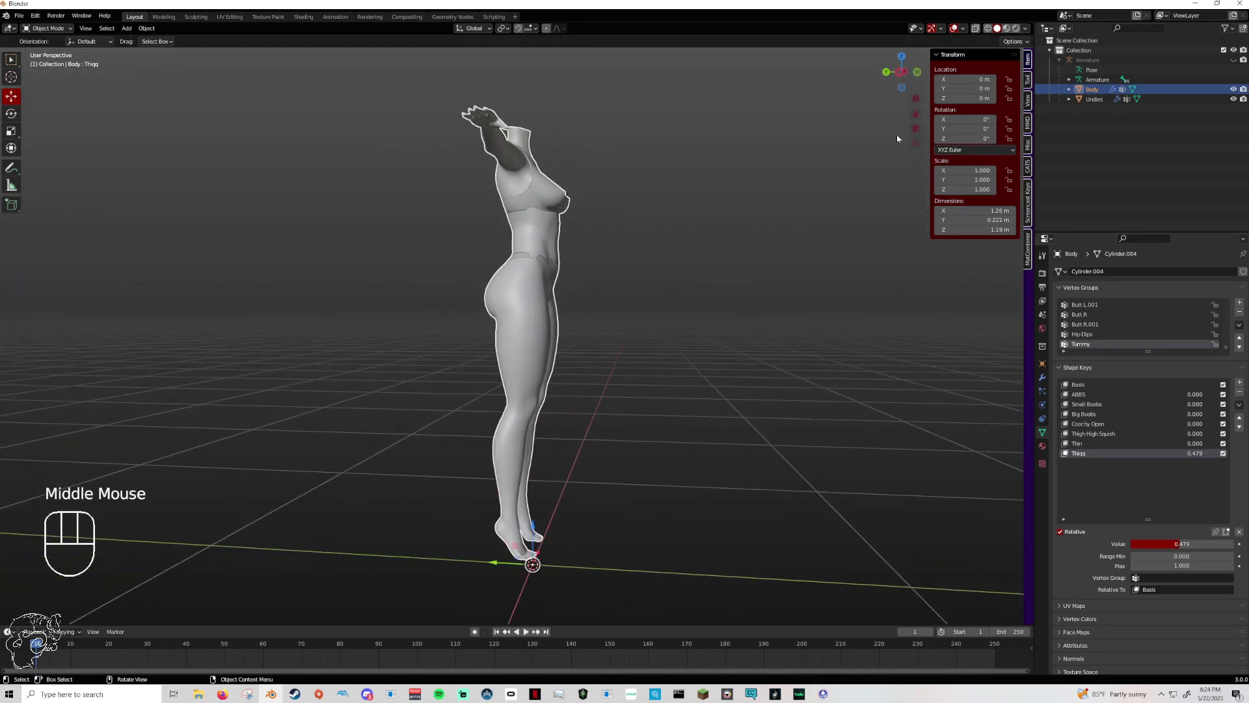
pyautogui.click(918, 73)
pyautogui.click(918, 73)
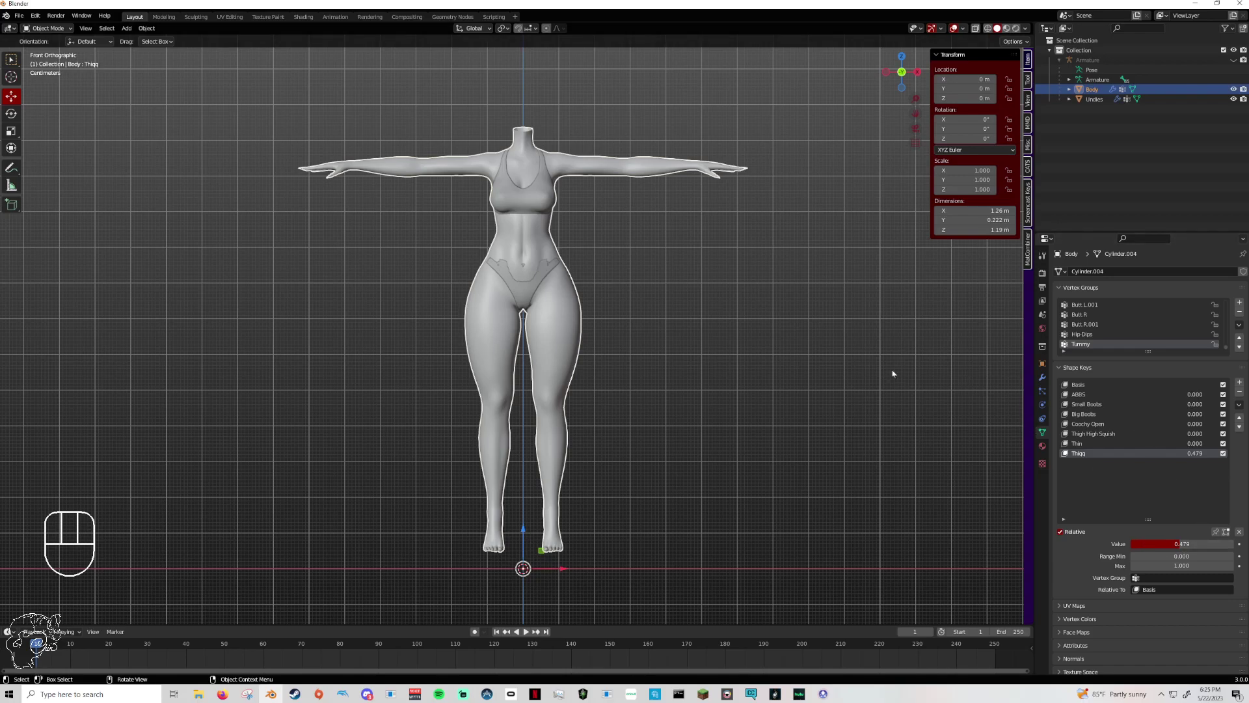
# Try out the Small Boobs and Big Boobs shape keys on the body.
pyautogui.click(1115, 404)
pyautogui.moveTo(1165, 543); pyautogui.dragTo(1128, 547)
pyautogui.click(1099, 415)
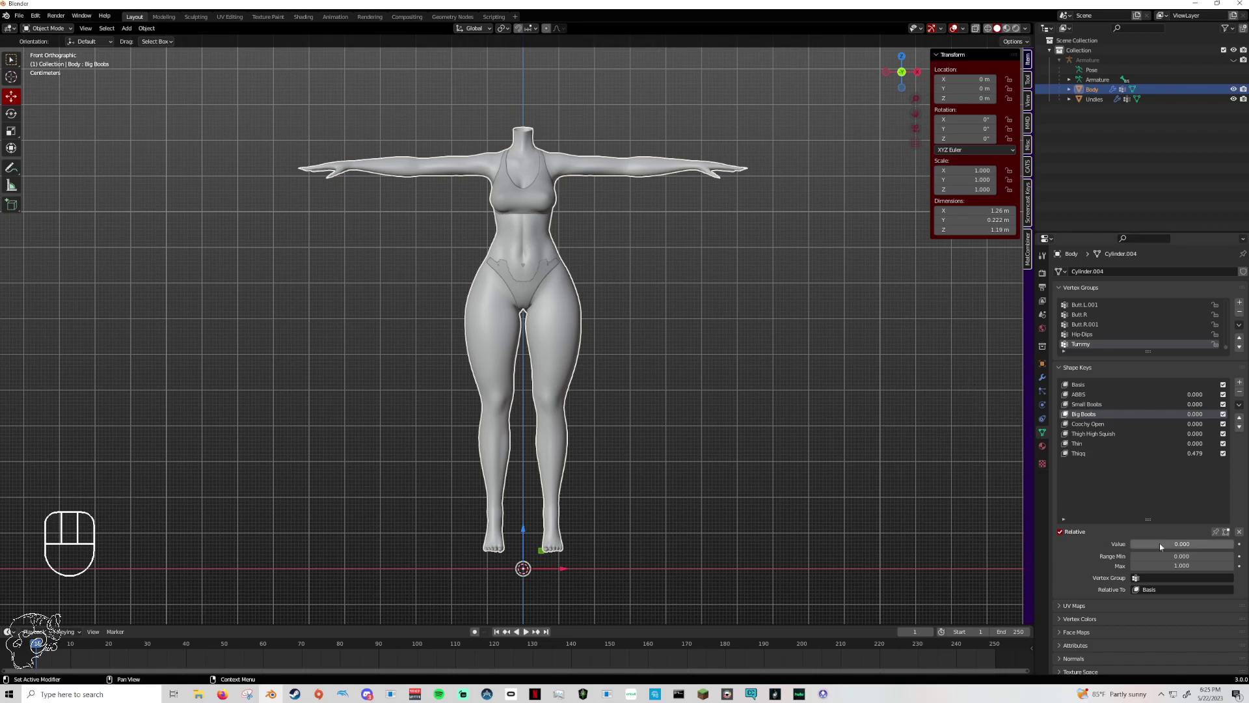
# Apply the Thiqq shape key to the Basis of the Body mesh.
pyautogui.click(1121, 455)
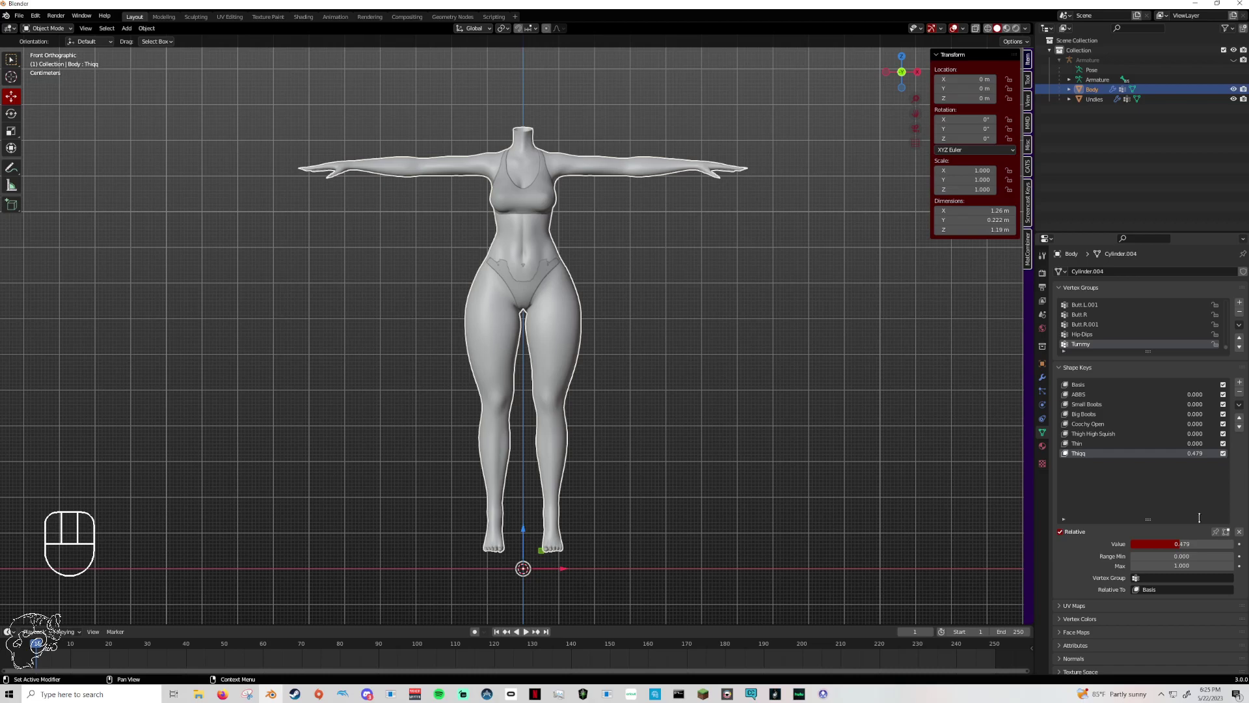
pyautogui.click(1240, 405)
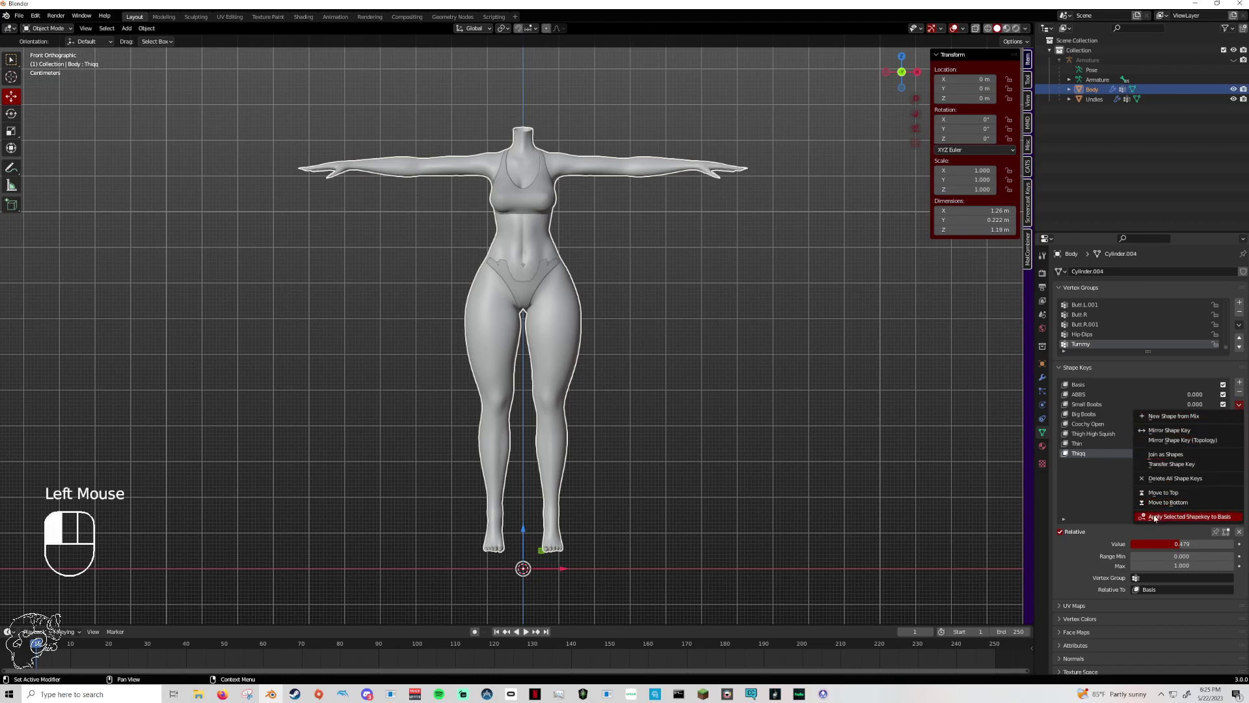
pyautogui.click(1223, 518)
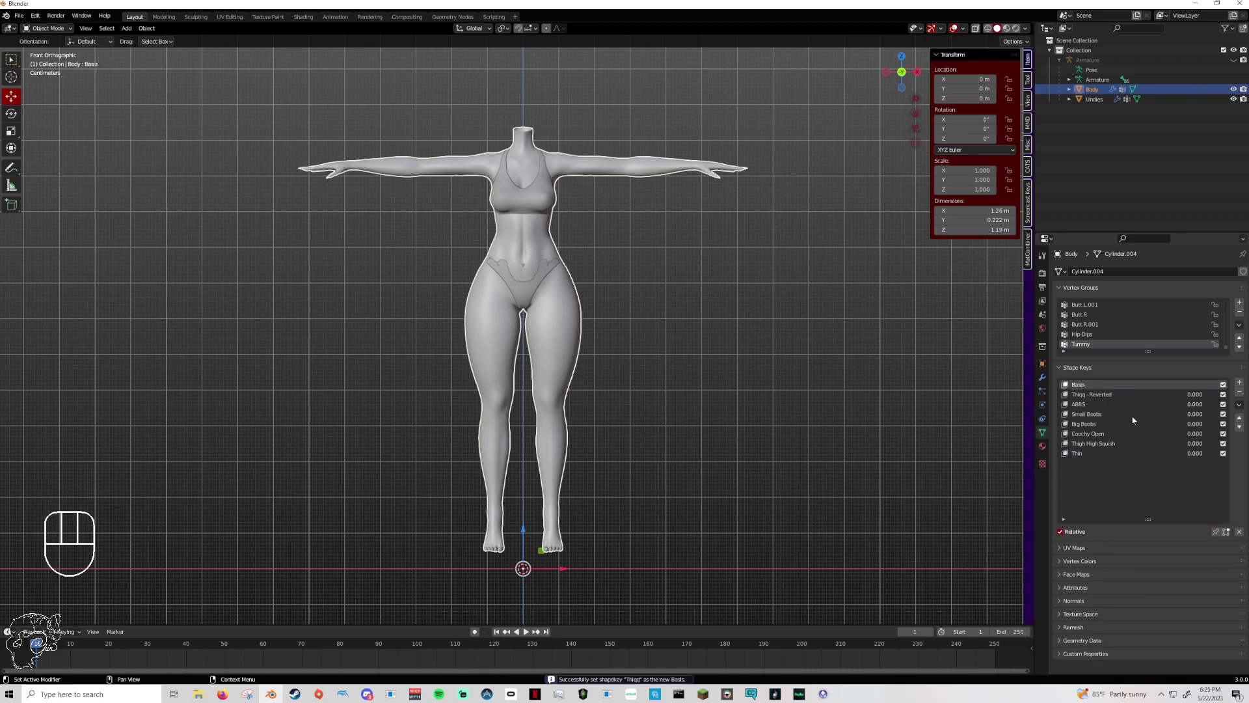
# Preview the Thiqq - Reverted shape key at 1.000 and reset it to 0.
pyautogui.click(1094, 394)
pyautogui.moveTo(1147, 544); pyautogui.dragTo(1235, 549)
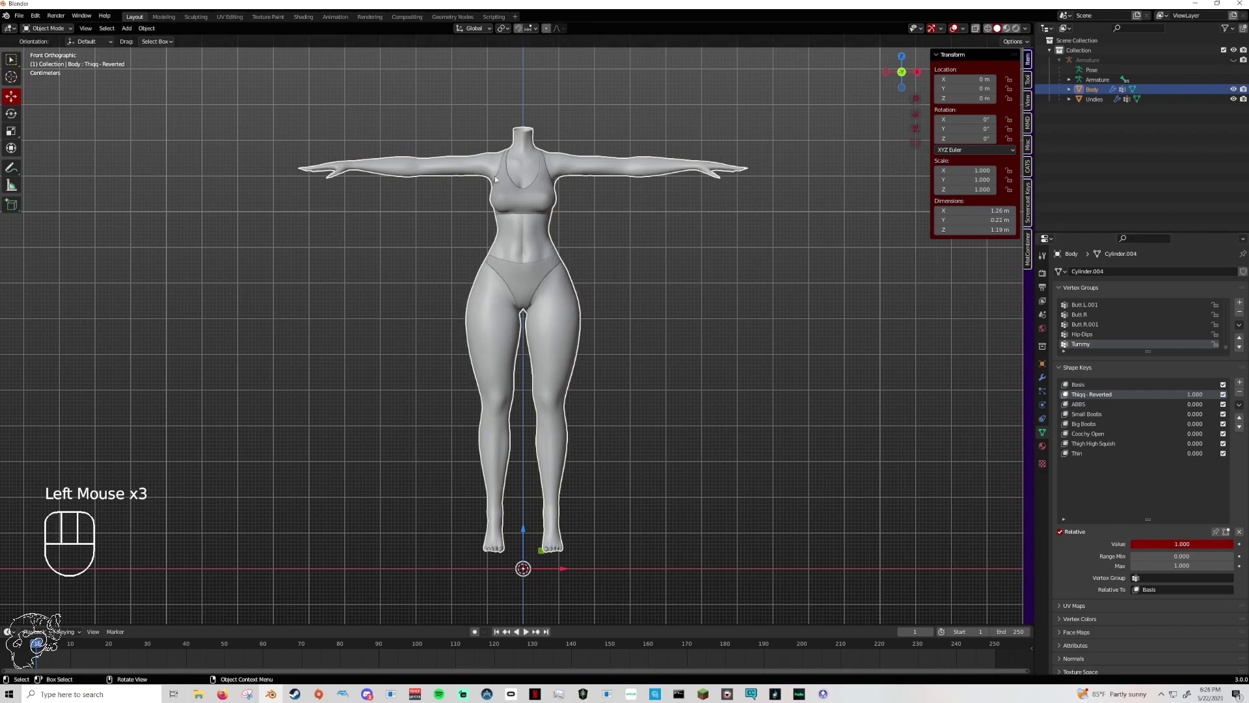
pyautogui.click(832, 339)
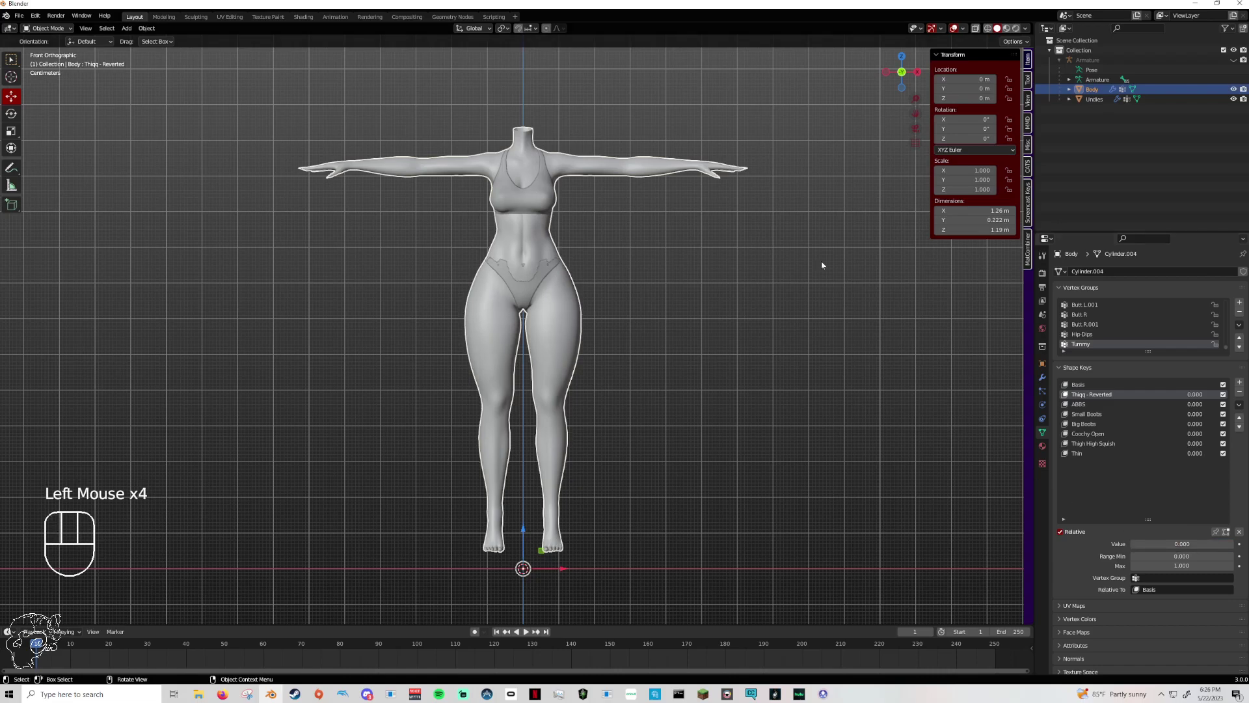
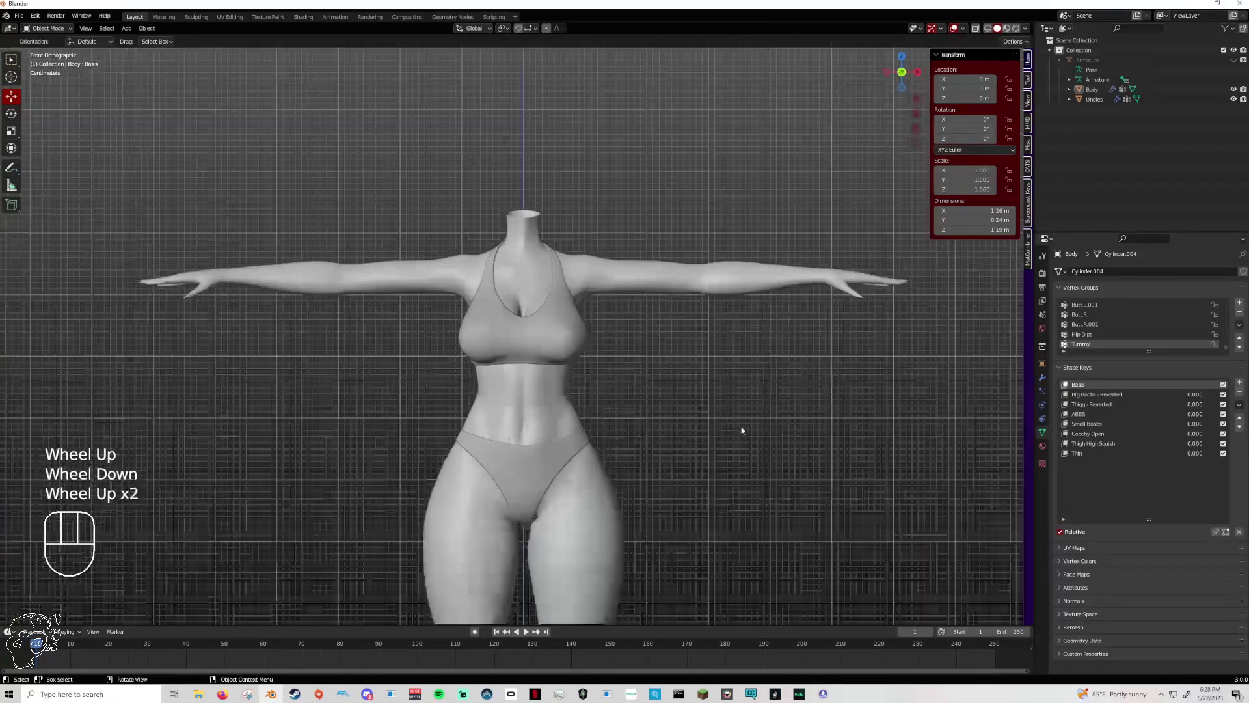
# Examine the reshaped body's proportions from the front and from the side.
pyautogui.scroll(2, 743, 431)
pyautogui.scroll(-1, 745, 432)
pyautogui.scroll(1, 745, 432)
pyautogui.scroll(-1, 744, 432)
pyautogui.scroll(1, 744, 432)
pyautogui.scroll(-1, 744, 432)
pyautogui.scroll(-2, 681, 283)
pyautogui.scroll(1, 681, 279)
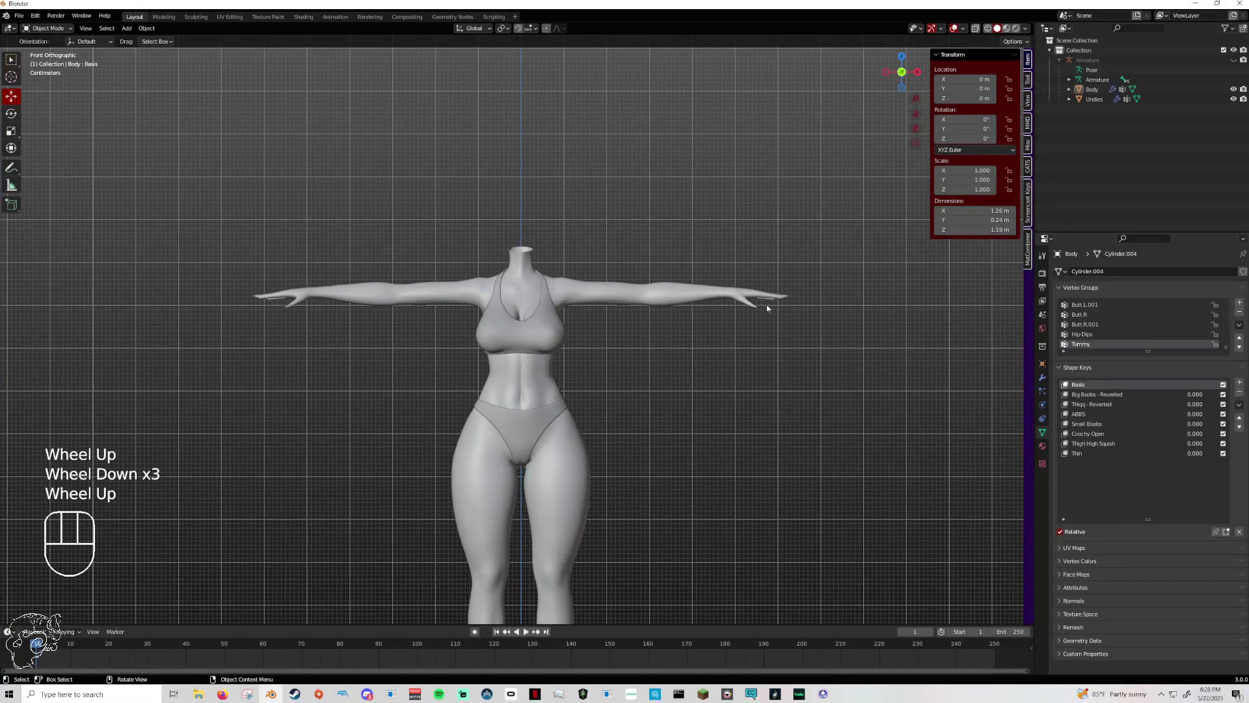
pyautogui.moveTo(917, 114); pyautogui.dragTo(813, 248)
pyautogui.moveTo(702, 323); pyautogui.dragTo(648, 349, button='middle')
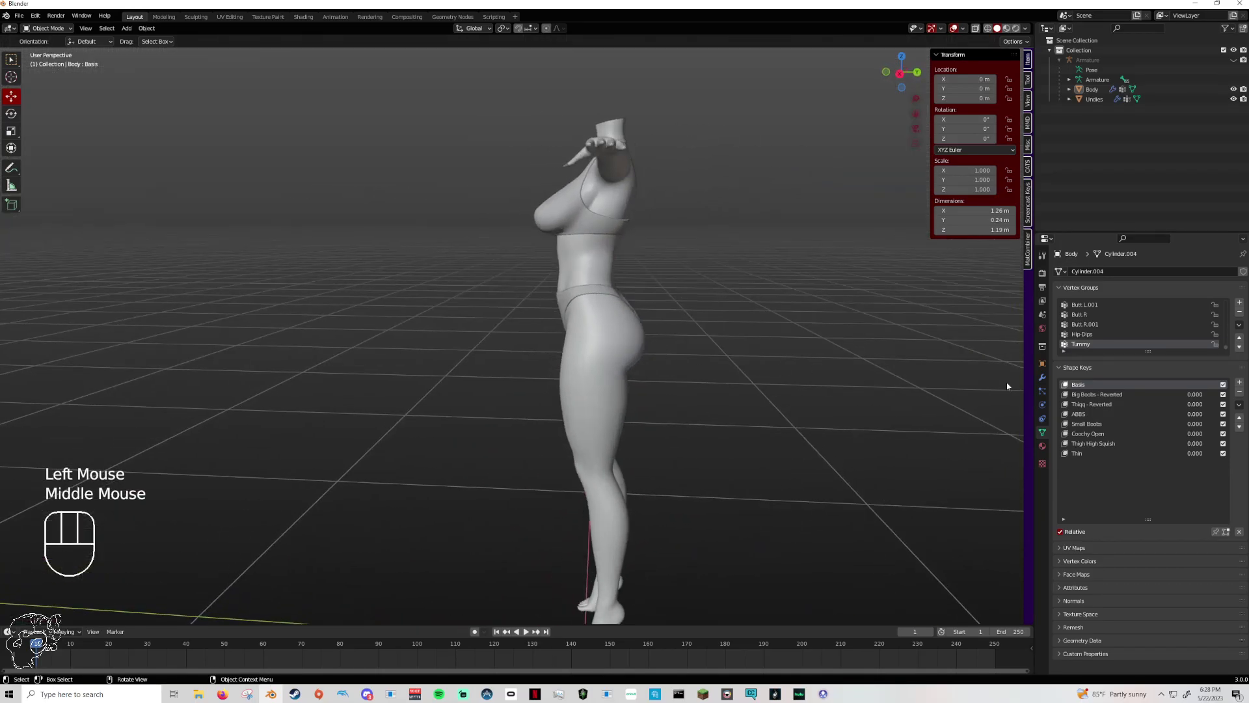
# Preview the Big Boobs - Reverted and Thin shape keys on the body and reset both to 0.
pyautogui.click(1100, 394)
pyautogui.moveTo(1145, 544)
pyautogui.mouseDown()
pyautogui.moveTo(1207, 544)
pyautogui.moveTo(1112, 532)
pyautogui.moveTo(1217, 544)
pyautogui.moveTo(1135, 544)
pyautogui.mouseUp()
pyautogui.click(1080, 453)
pyautogui.moveTo(814, 501); pyautogui.dragTo(924, 502, button='middle')
pyautogui.moveTo(1142, 547); pyautogui.dragTo(1224, 546)
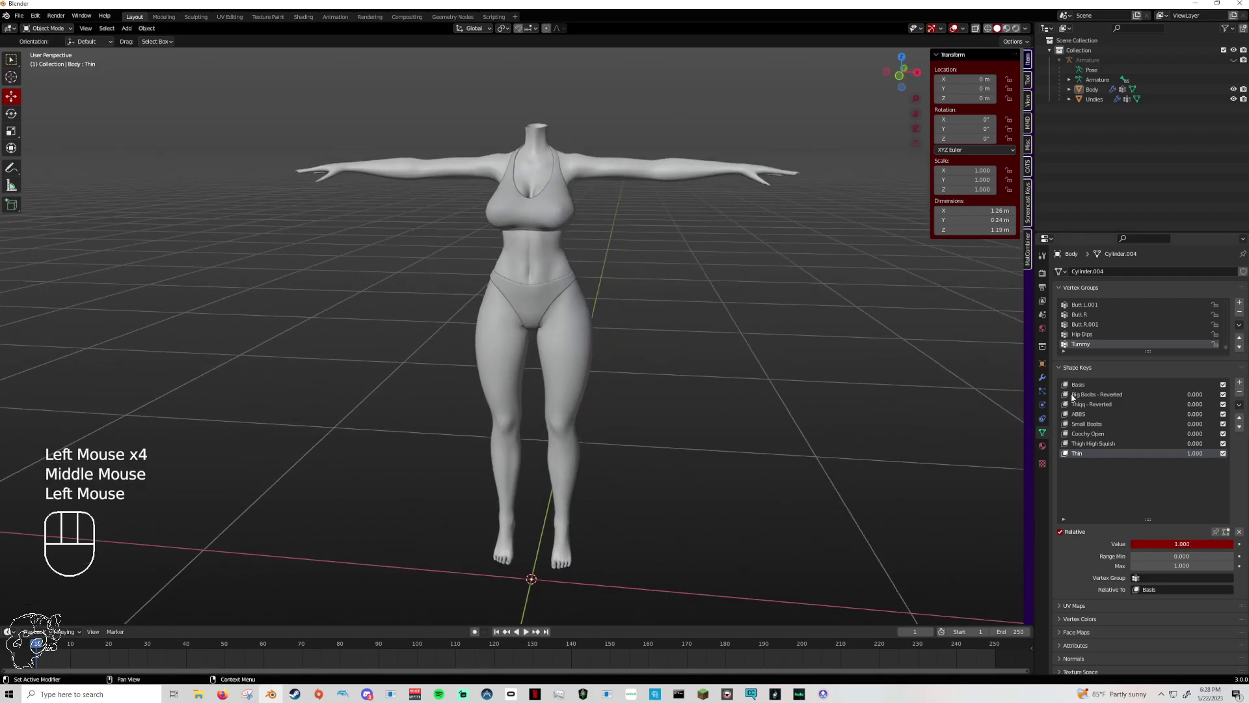
pyautogui.click(1097, 431)
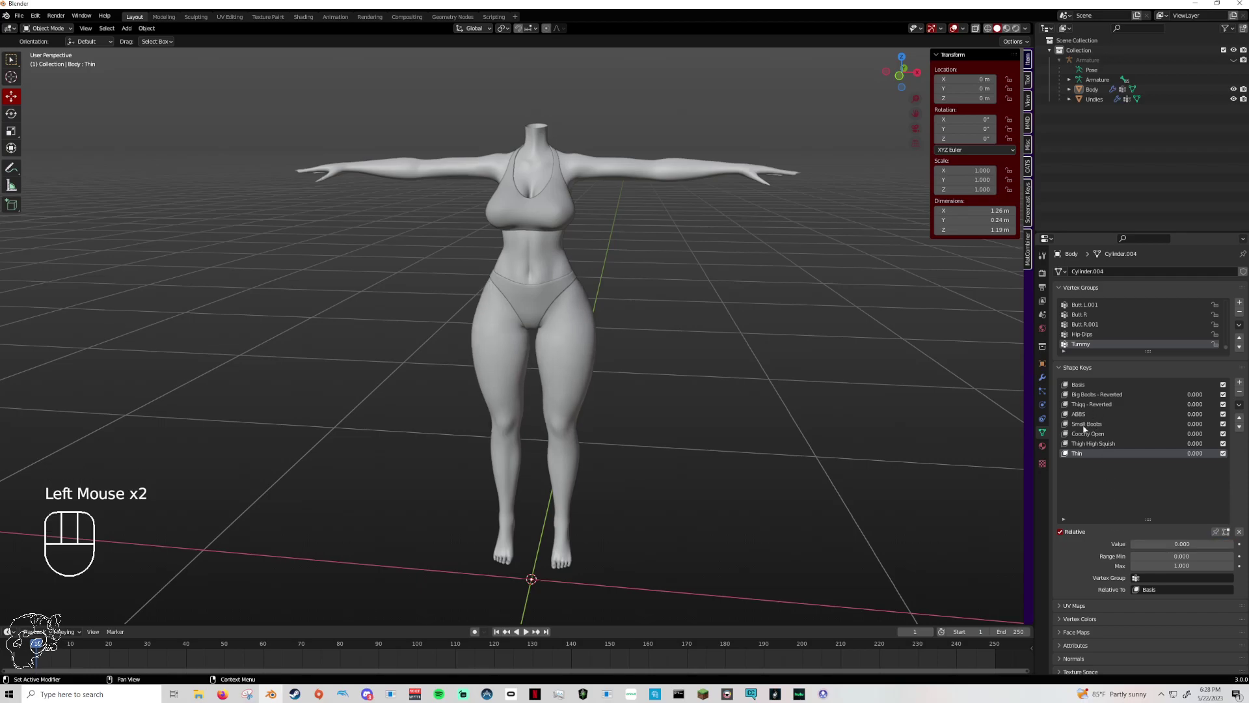
pyautogui.moveTo(1152, 544)
pyautogui.mouseDown()
pyautogui.moveTo(1223, 544)
pyautogui.moveTo(1128, 544)
pyautogui.mouseUp()
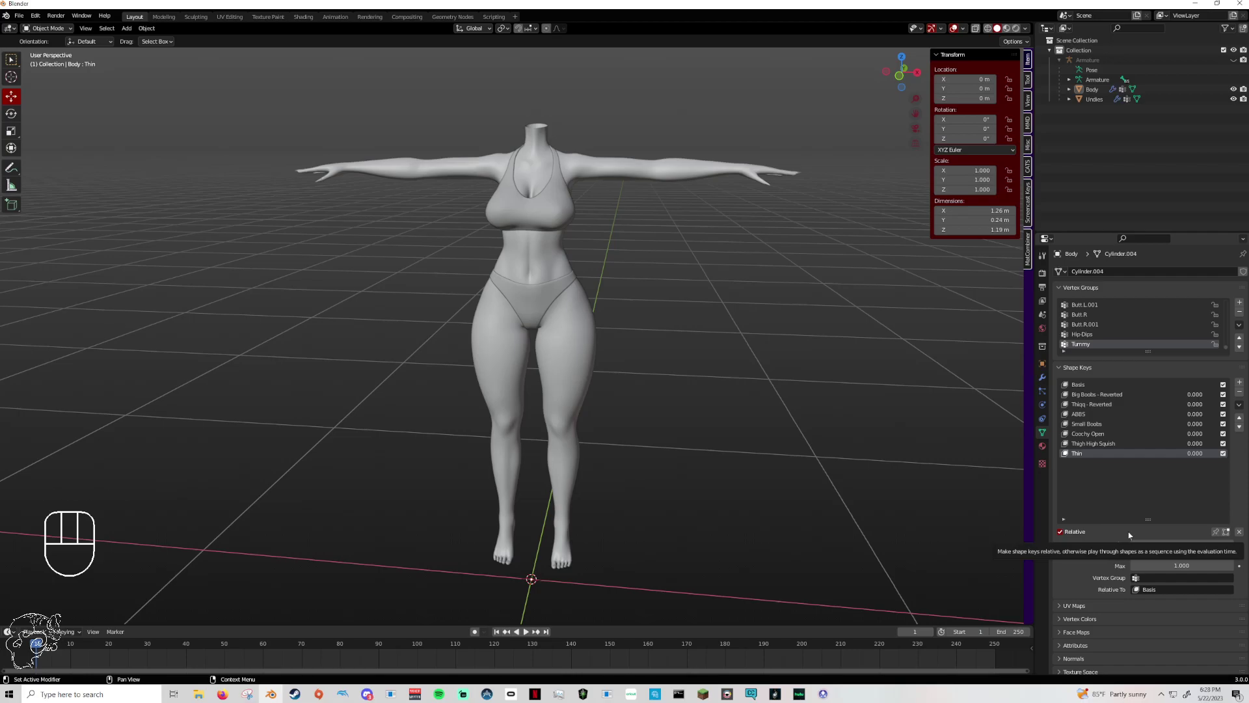
# Preview the ABBS shape key on the body and reset it to 0.
pyautogui.click(1086, 414)
pyautogui.click(1165, 544)
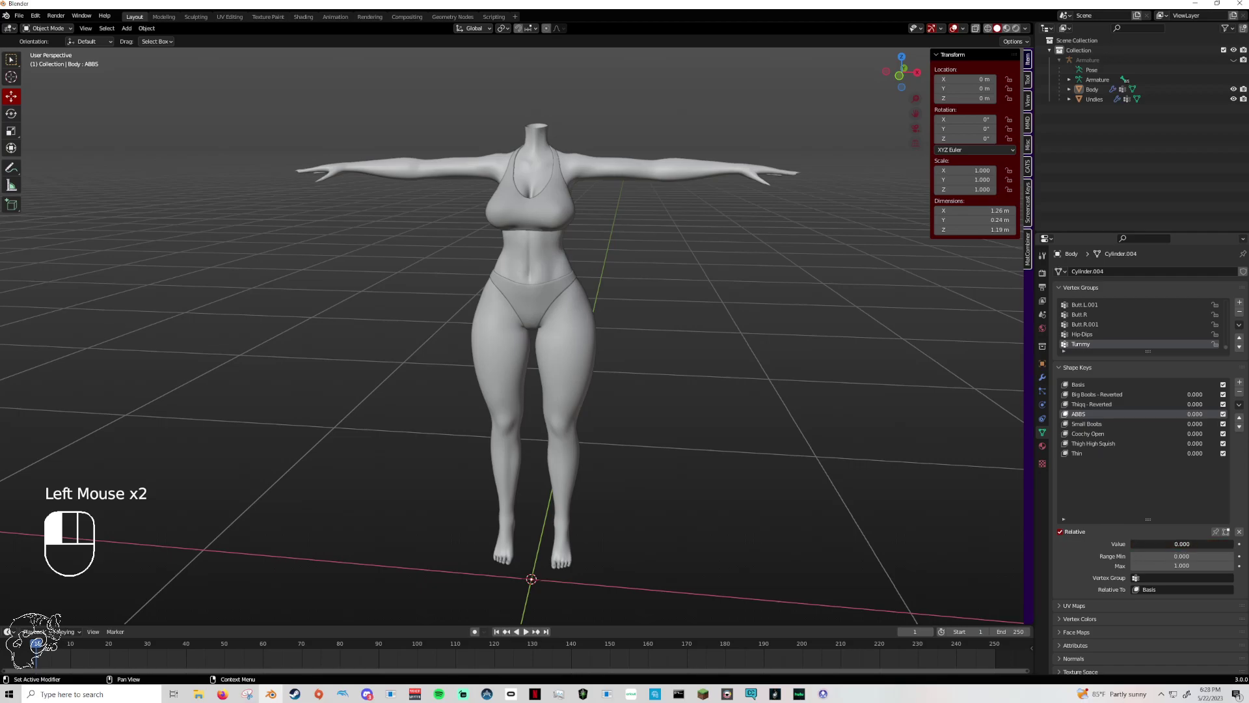
pyautogui.moveTo(1165, 544); pyautogui.dragTo(1233, 544)
pyautogui.moveTo(813, 476); pyautogui.dragTo(1085, 513, button='middle')
pyautogui.moveTo(1182, 544); pyautogui.dragTo(1107, 544)
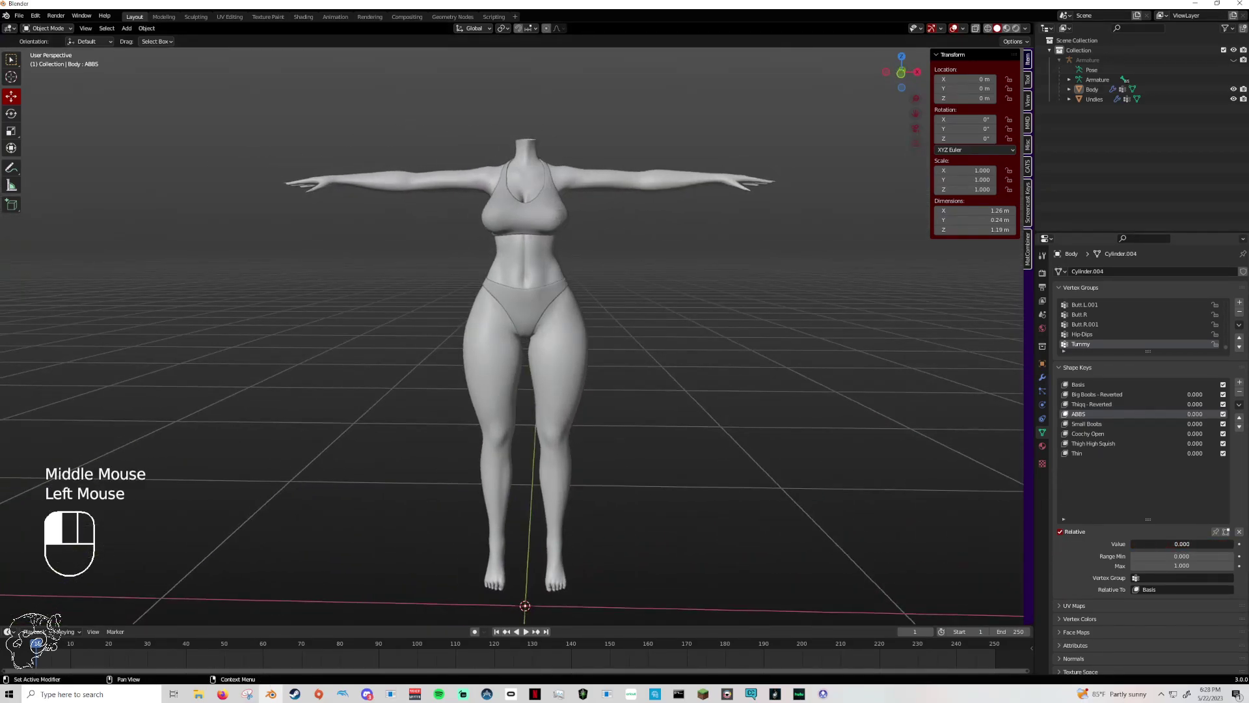
# Import the model ZinPia Savi Head.fbx from the ZinPia_Savi Head folder using CATS.
pyautogui.click(901, 72)
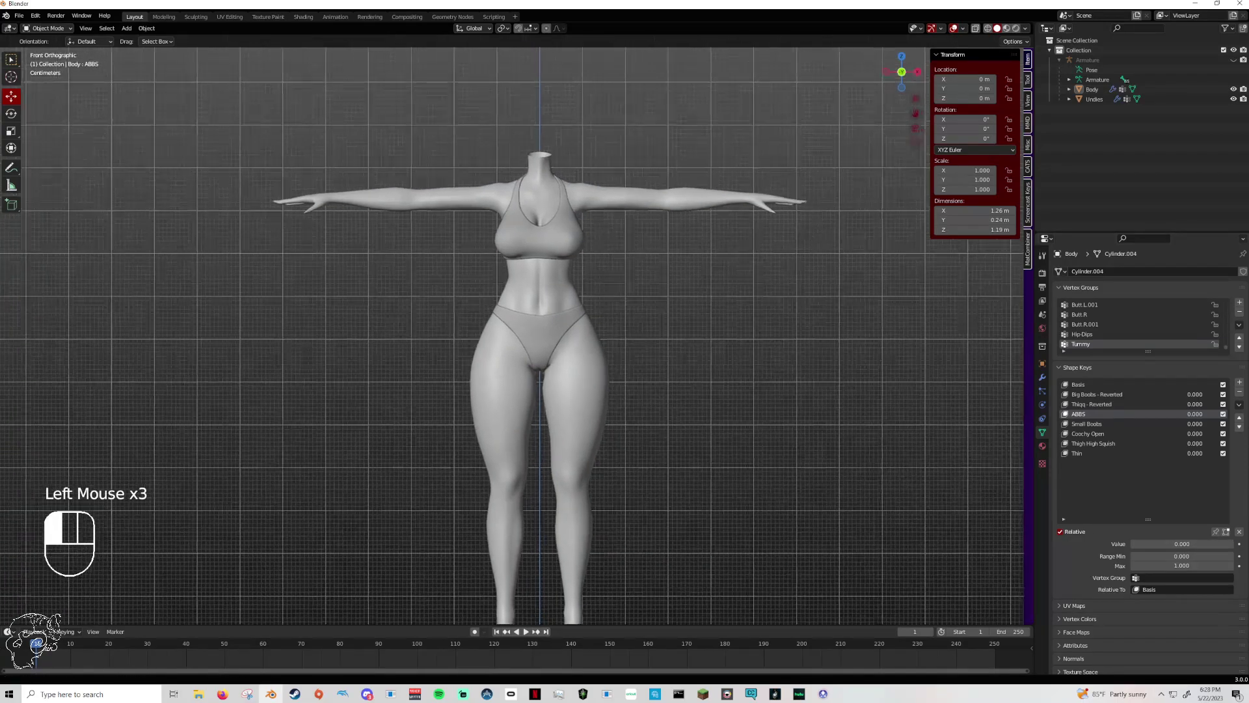
pyautogui.moveTo(916, 112); pyautogui.dragTo(914, 195)
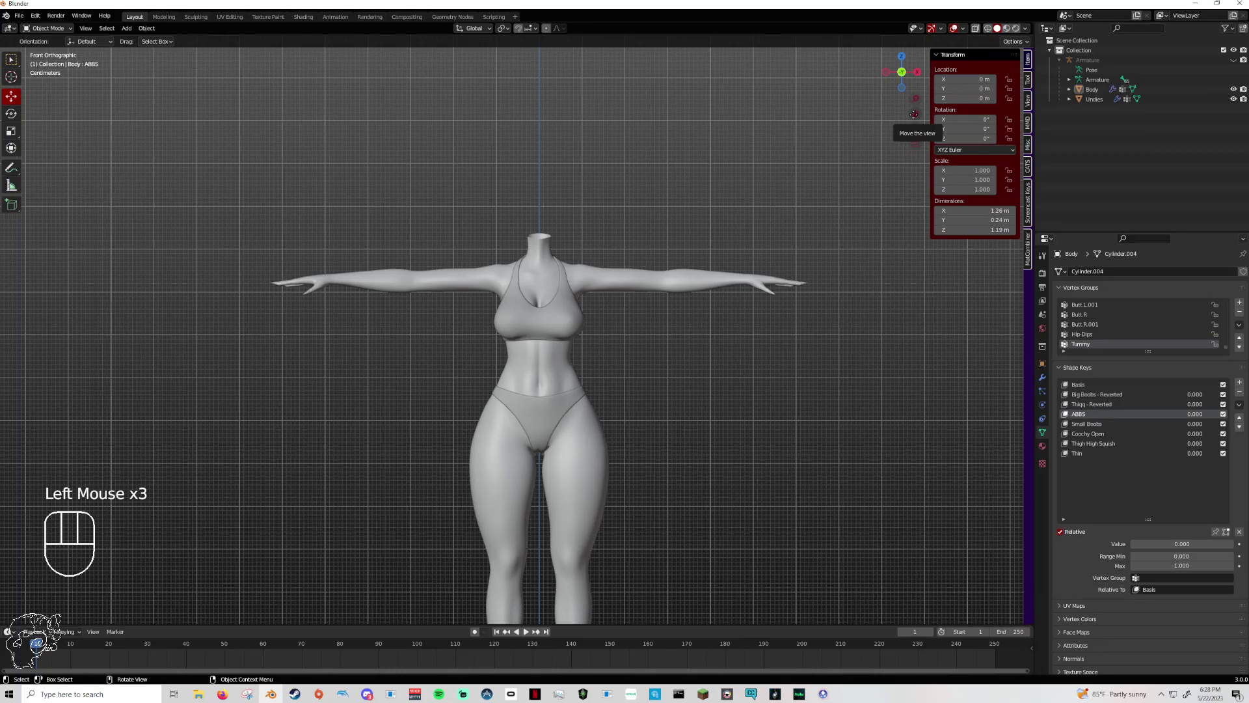
pyautogui.click(1029, 169)
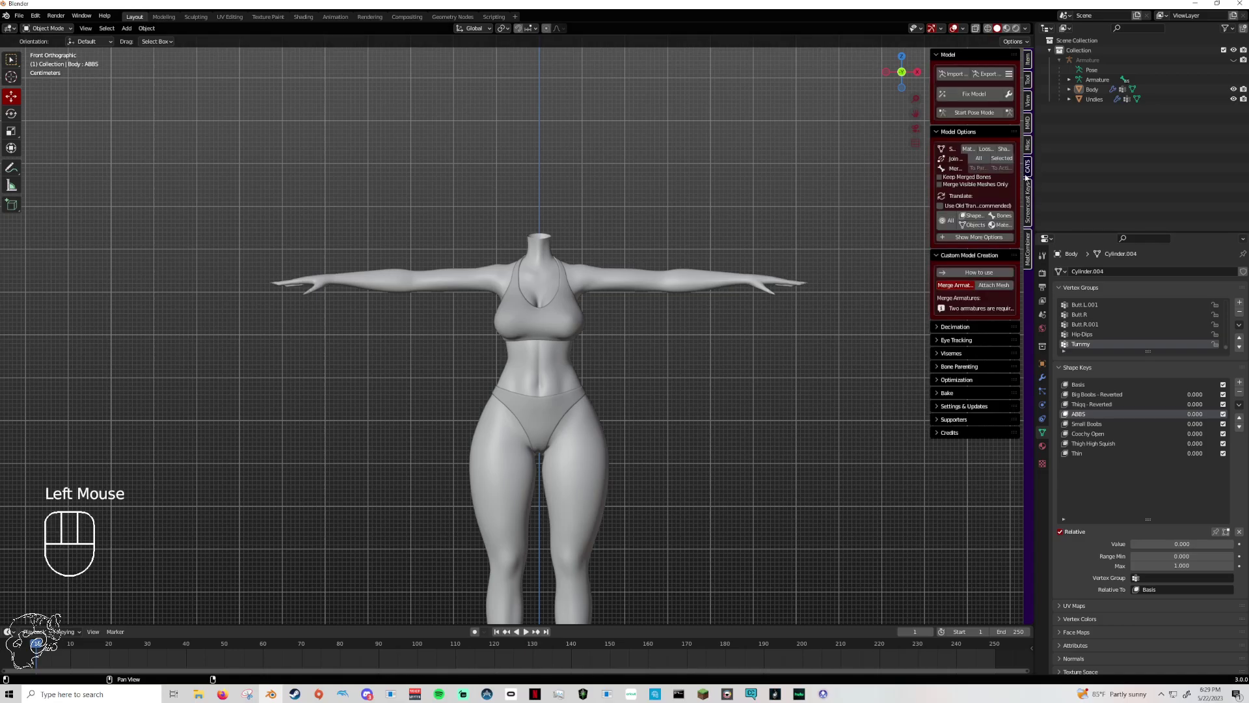
pyautogui.click(954, 76)
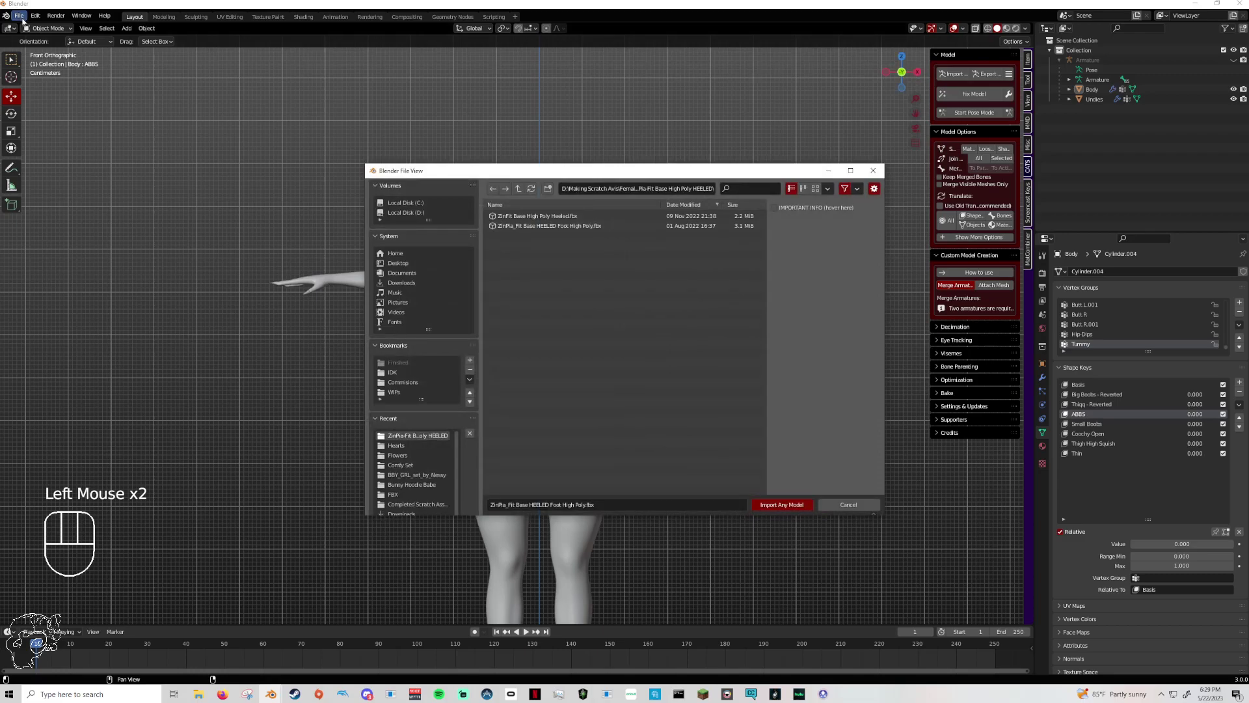
pyautogui.click(518, 188)
pyautogui.click(518, 188)
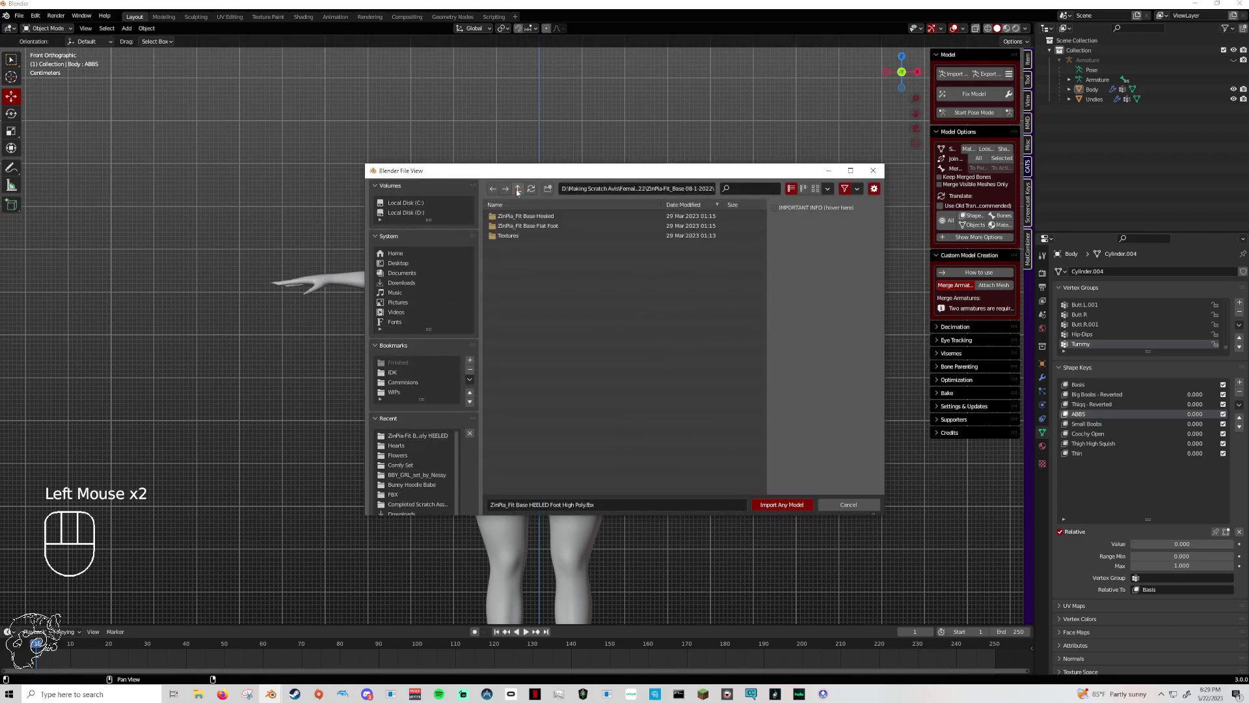
pyautogui.click(518, 188)
pyautogui.doubleClick(513, 296)
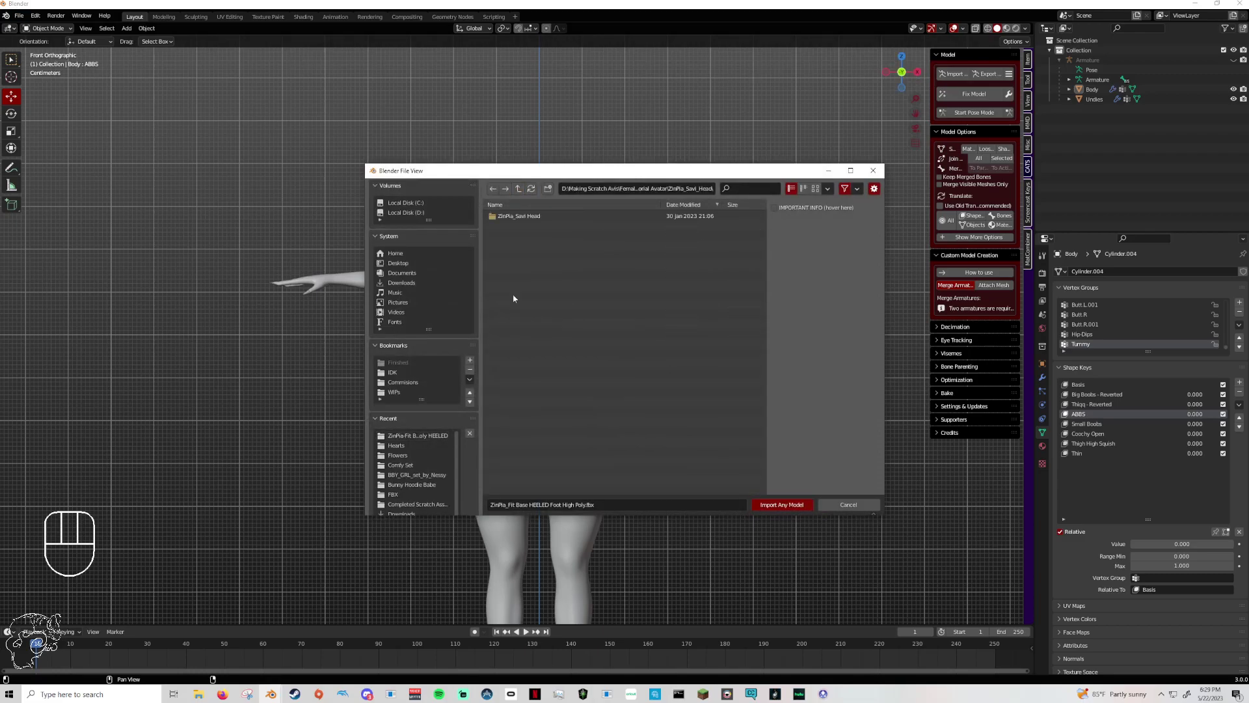
pyautogui.doubleClick(509, 216)
pyautogui.click(510, 226)
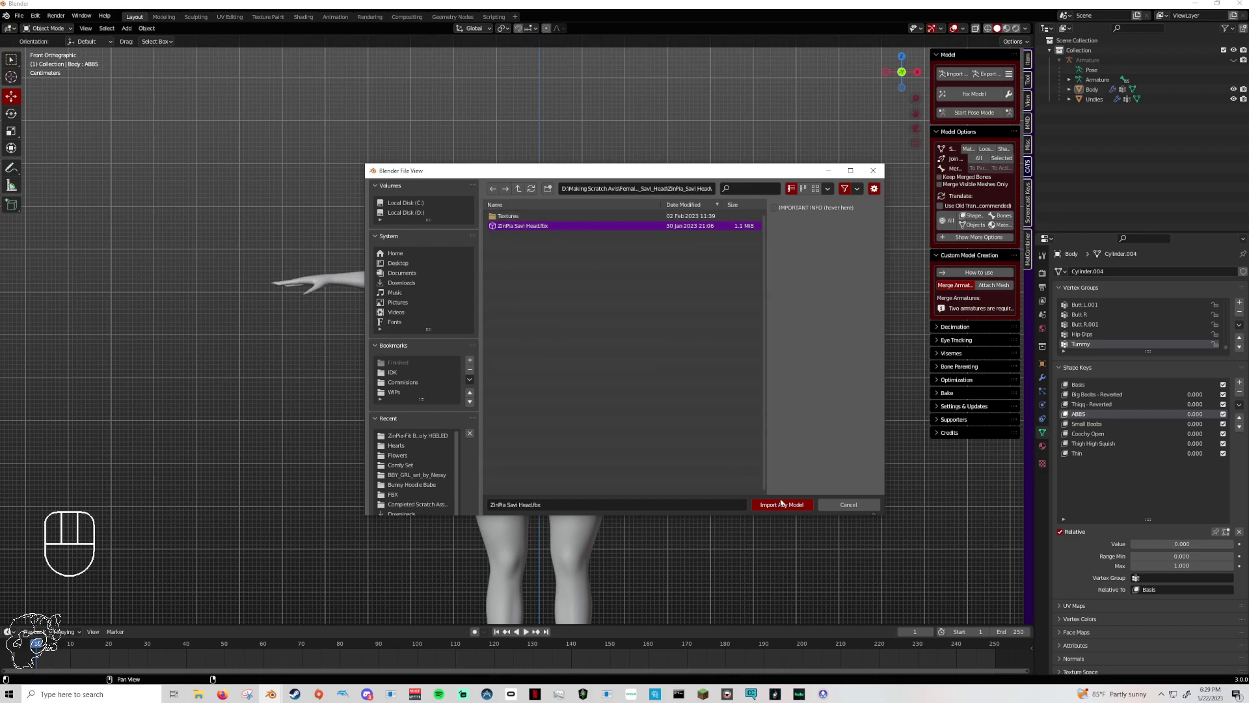
pyautogui.click(782, 506)
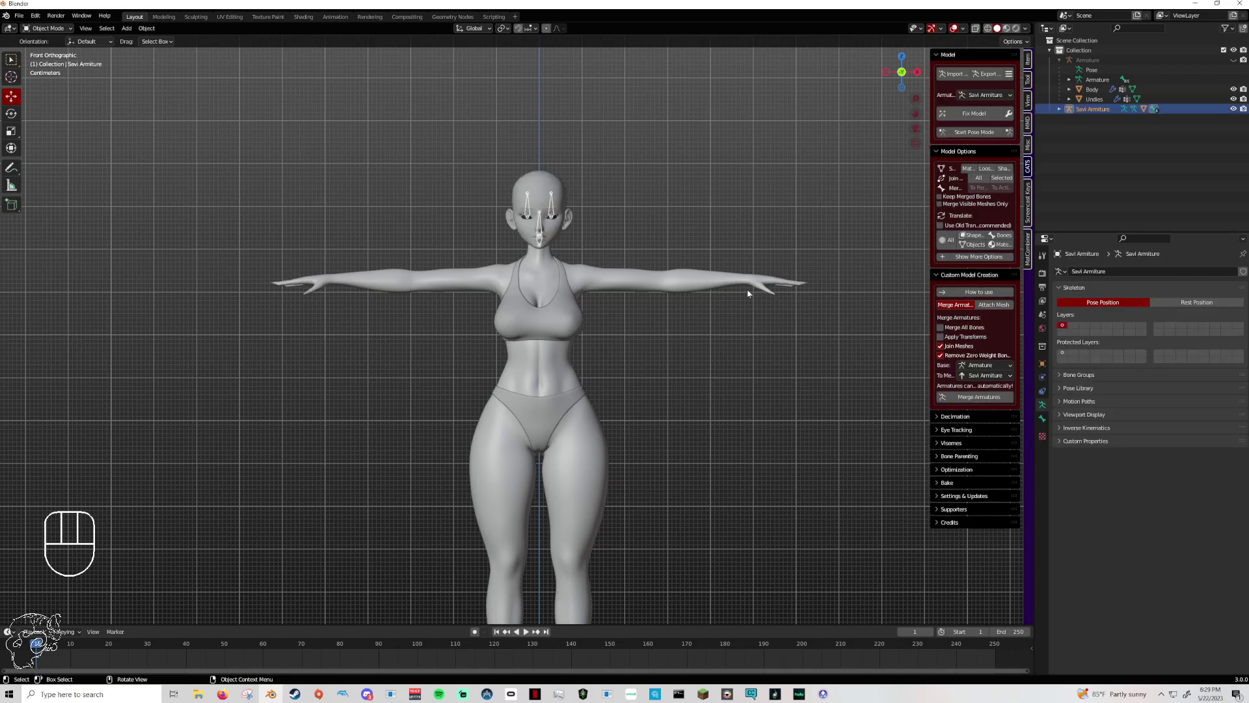
# Examine how the imported Savi head sits on the body's neck from several angles.
pyautogui.scroll(2, 647, 290)
pyautogui.moveTo(647, 291); pyautogui.dragTo(800, 213, button='middle')
pyautogui.click(902, 73)
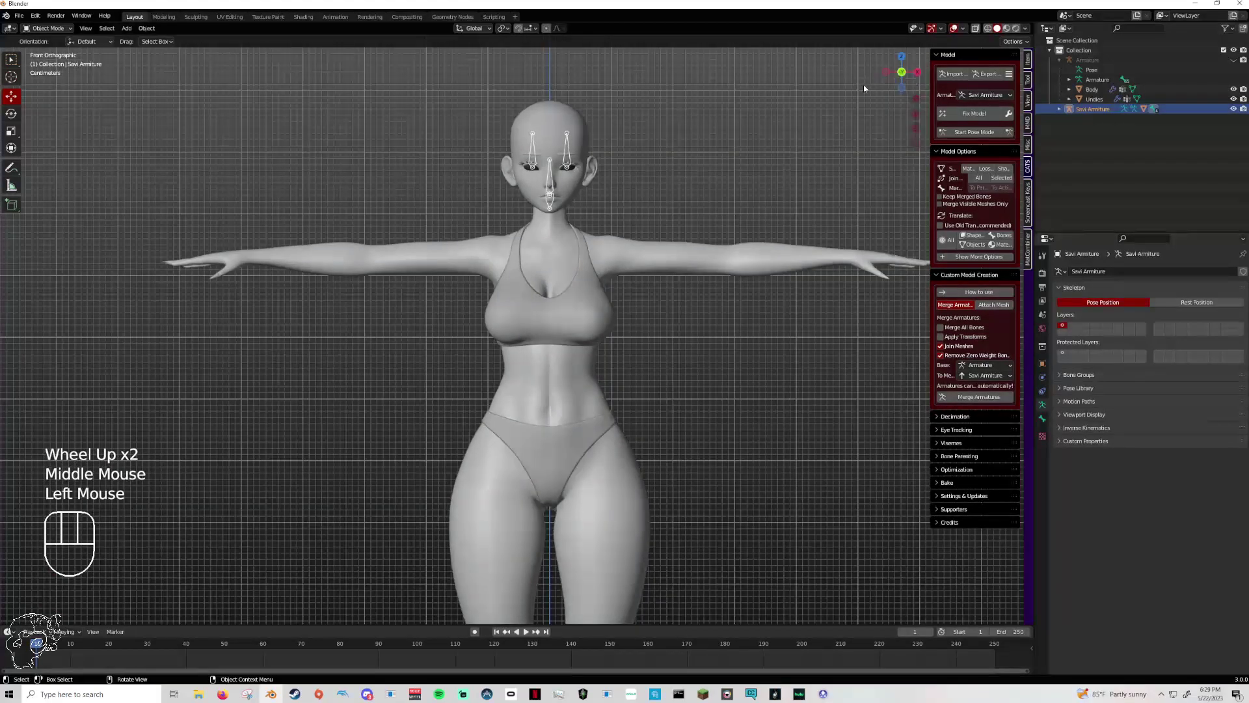
pyautogui.scroll(-2, 647, 229)
pyautogui.scroll(-1, 674, 250)
pyautogui.moveTo(674, 249)
pyautogui.keyDown('shift'); pyautogui.mouseDown(button='middle')
pyautogui.moveTo(688, 260)
pyautogui.moveTo(670, 237)
pyautogui.moveTo(673, 252)
pyautogui.mouseUp(button='middle'); pyautogui.keyUp('shift')
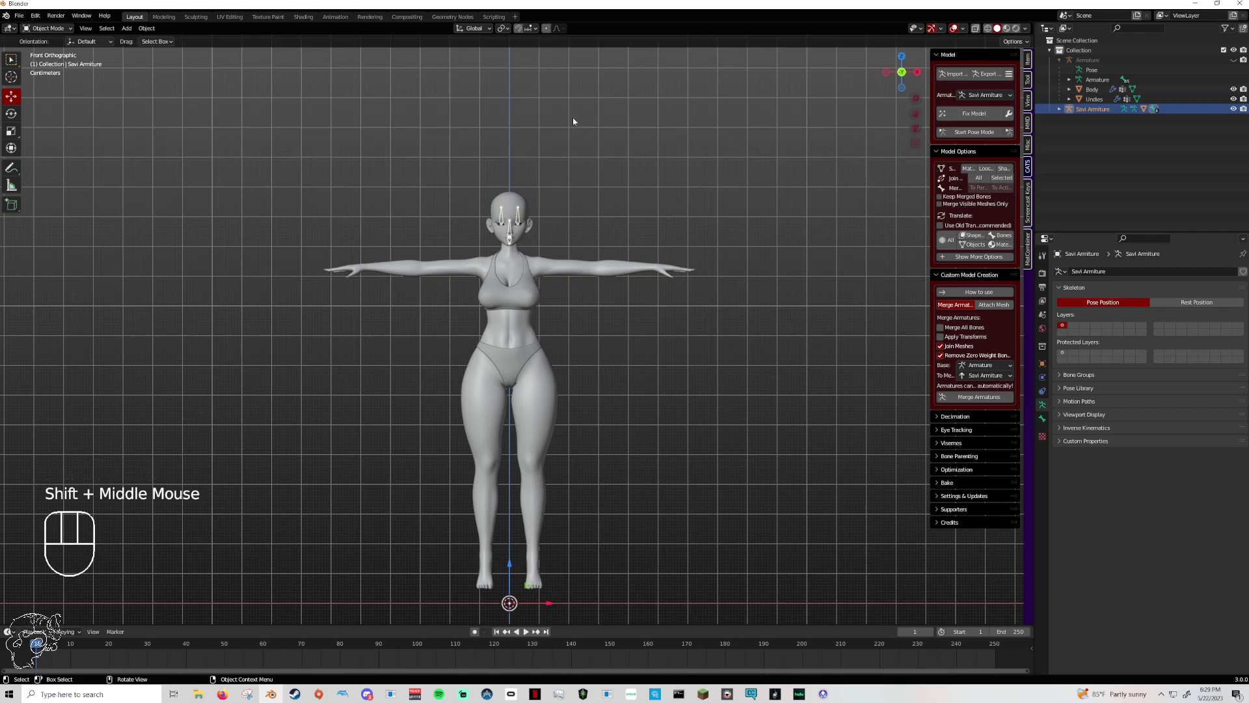
pyautogui.moveTo(572, 120); pyautogui.dragTo(901, 79, button='middle')
pyautogui.click(900, 72)
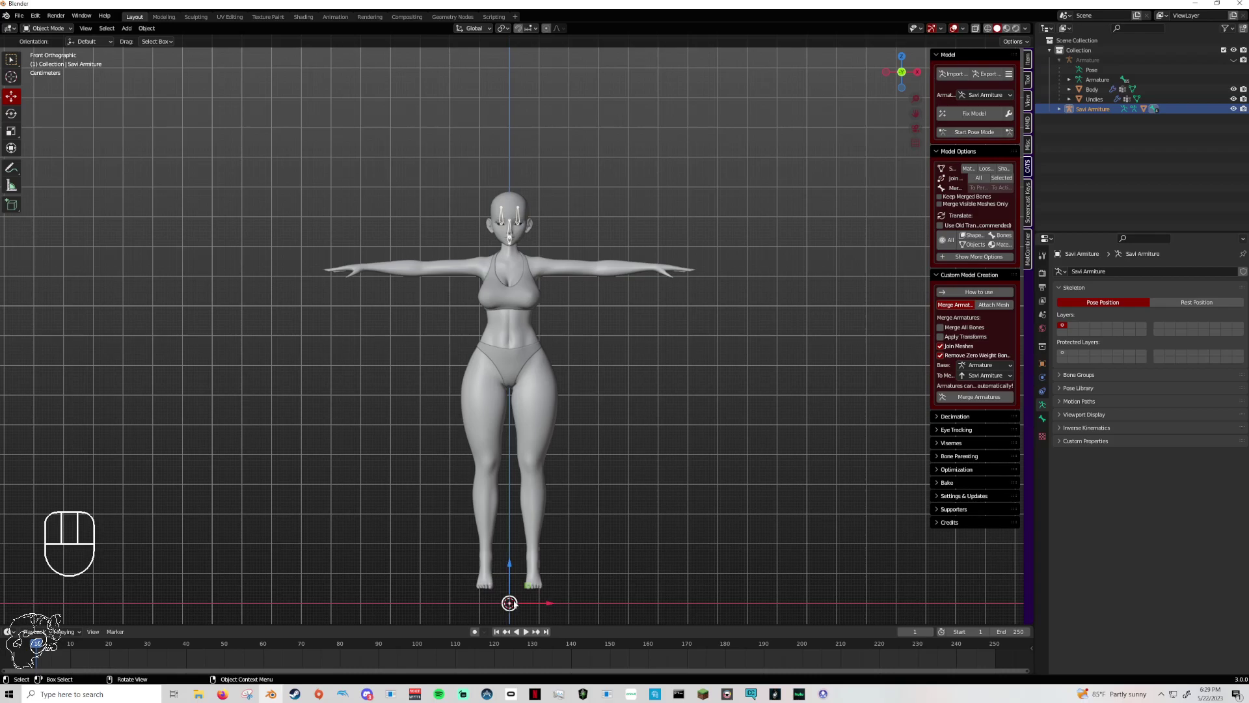
# Nudge the Savi armature slightly upward along the Z axis to seat the head on the neck.
pyautogui.click(510, 570)
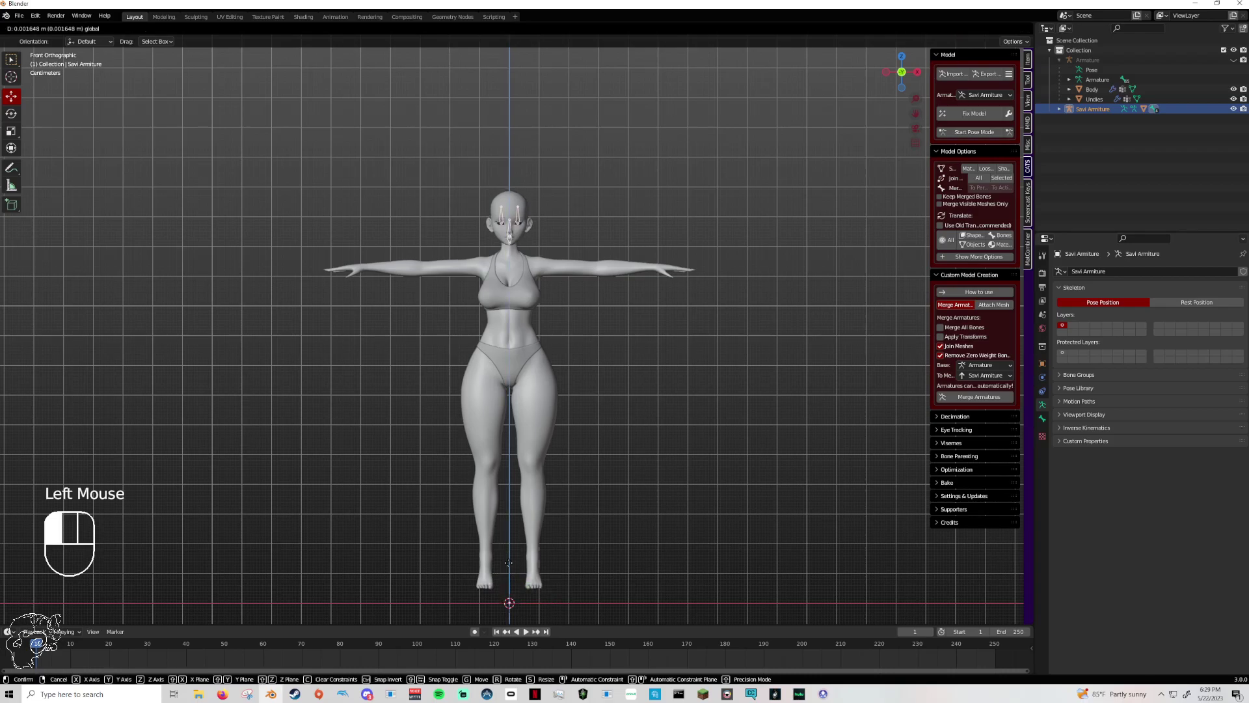
pyautogui.scroll(4, 510, 549)
pyautogui.moveTo(915, 113); pyautogui.dragTo(923, 235)
pyautogui.scroll(1, 561, 352)
pyautogui.scroll(-2, 589, 481)
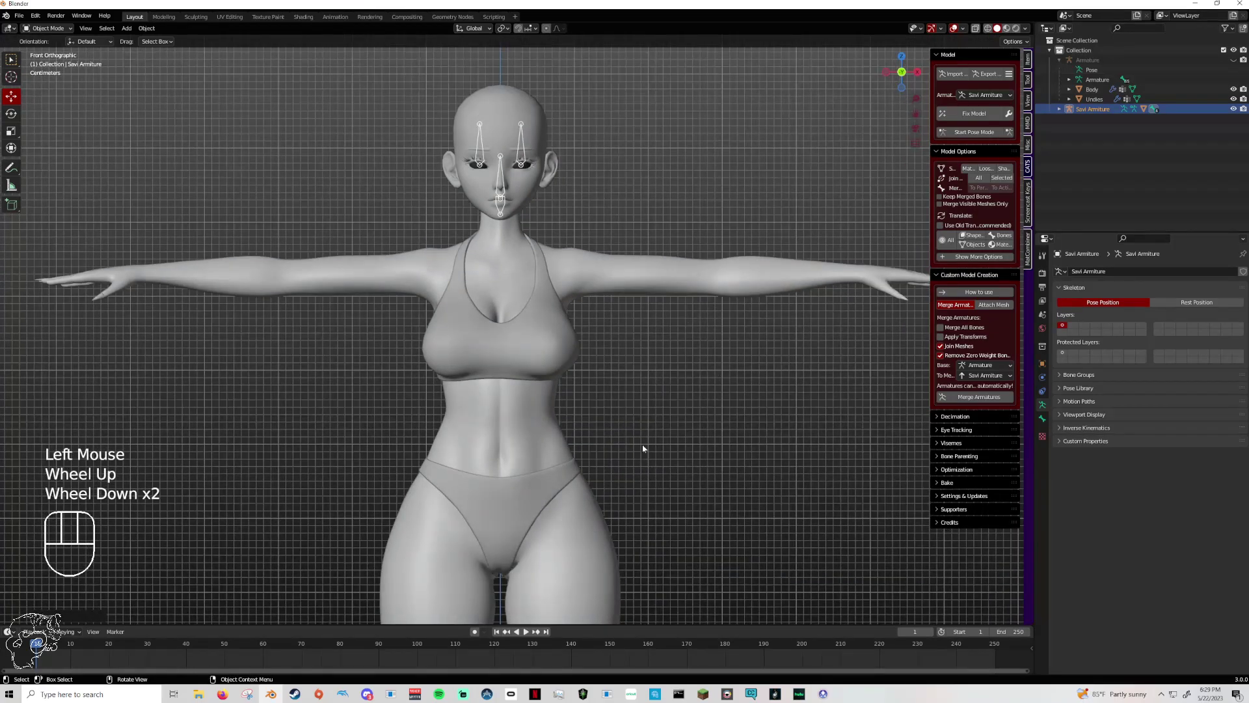
pyautogui.scroll(-3, 643, 449)
pyautogui.scroll(4, 612, 212)
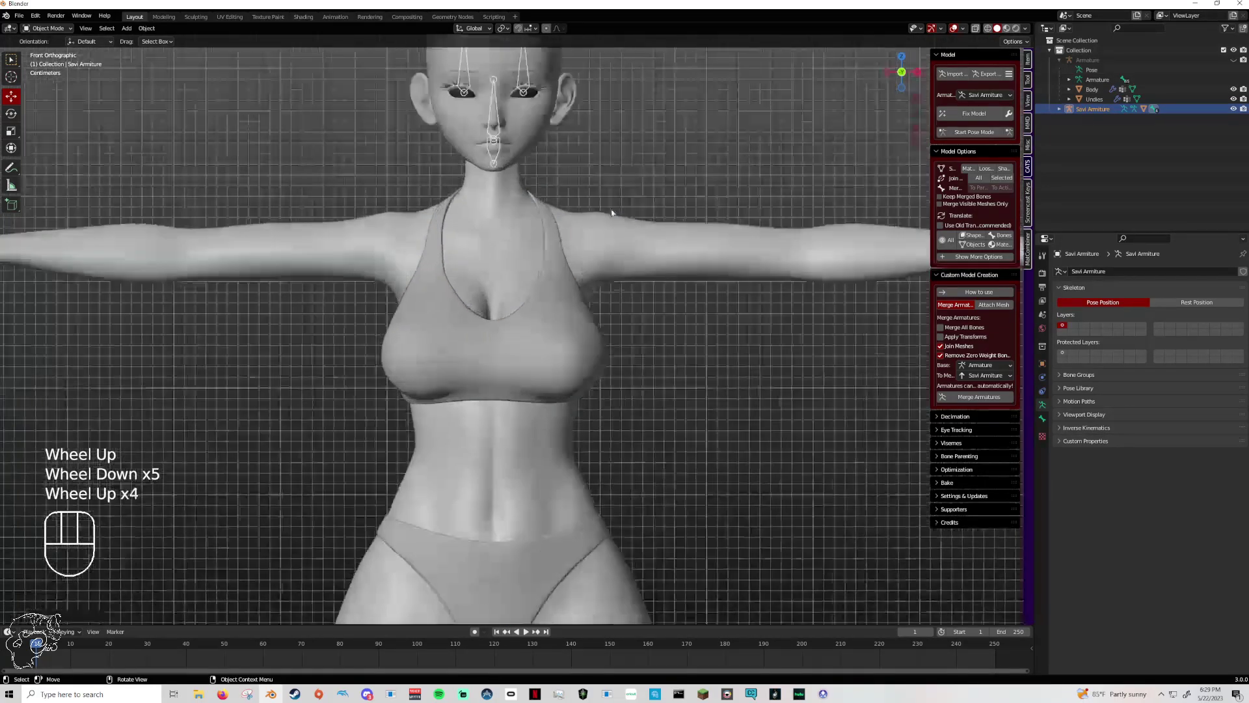
pyautogui.moveTo(916, 113); pyautogui.dragTo(776, 211)
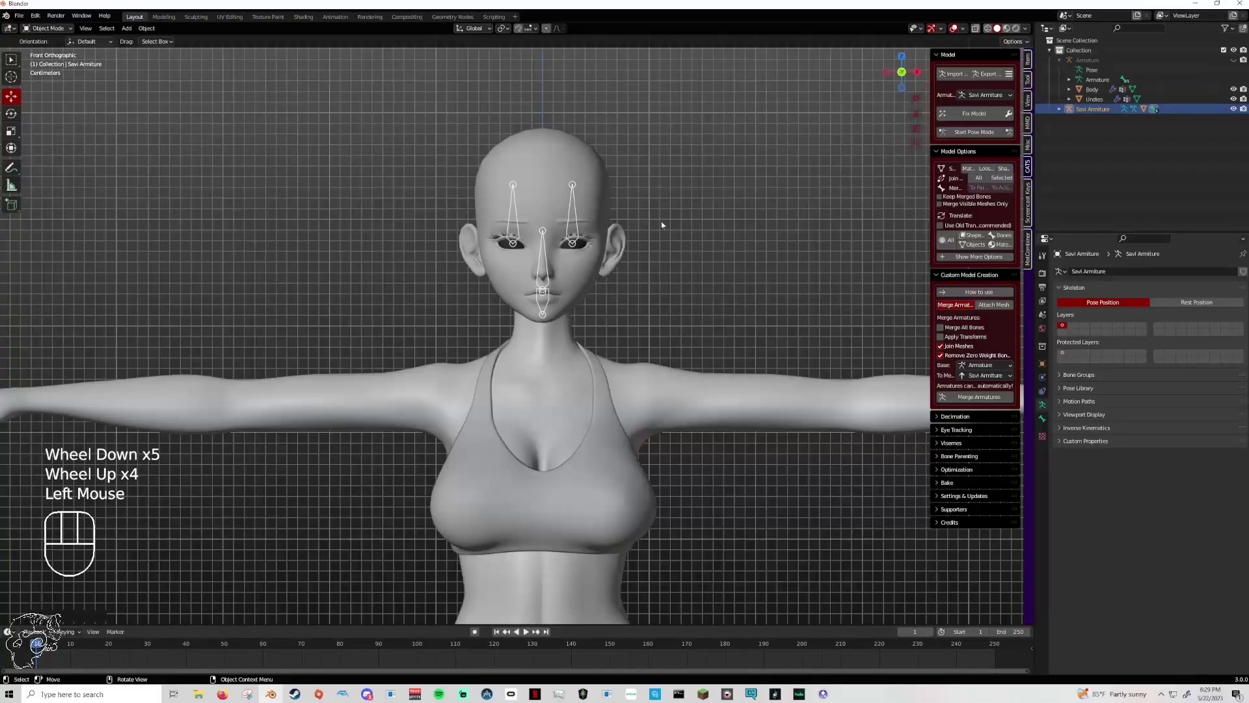
# Select the Savi armature and set its origin to its geometry.
pyautogui.doubleClick(544, 237)
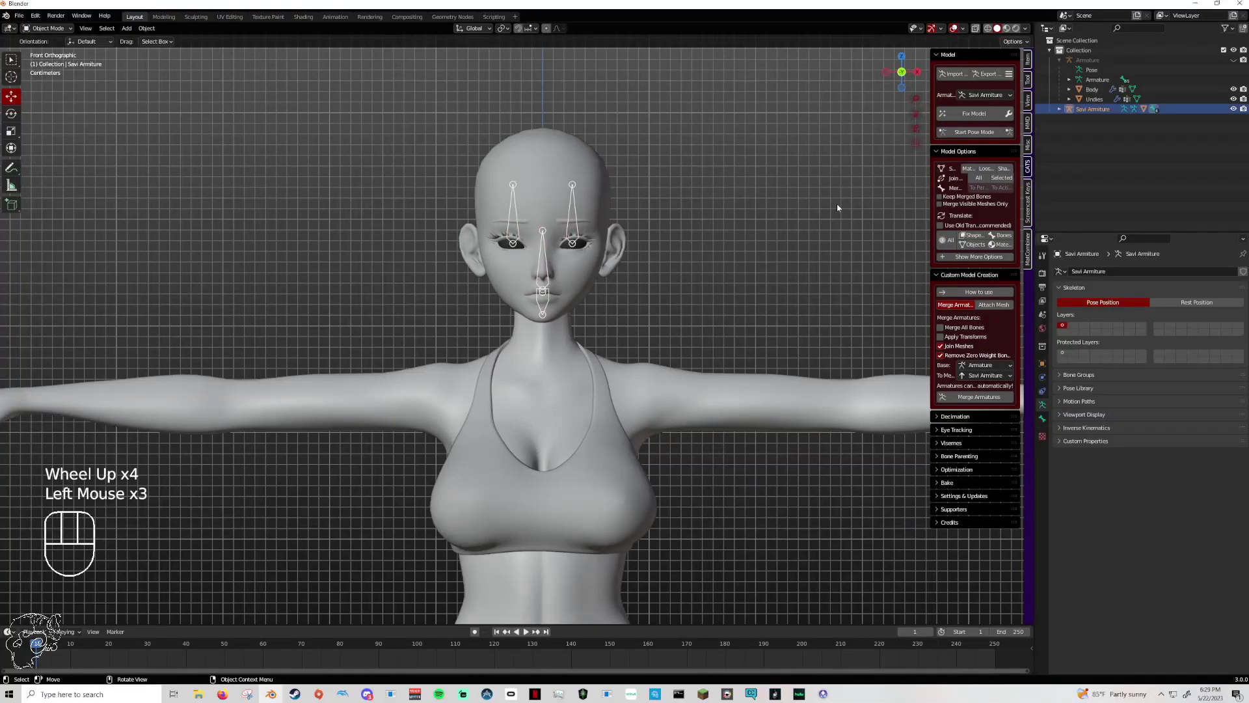
pyautogui.click(594, 261)
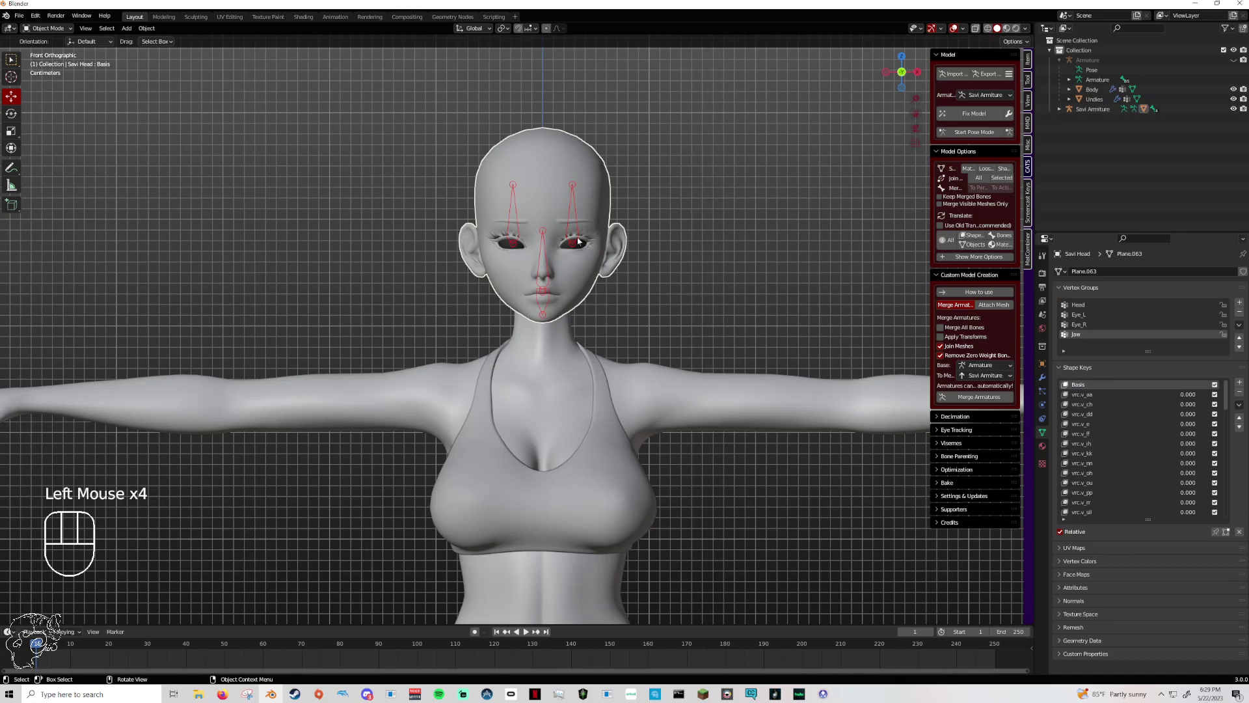
pyautogui.click(1086, 108)
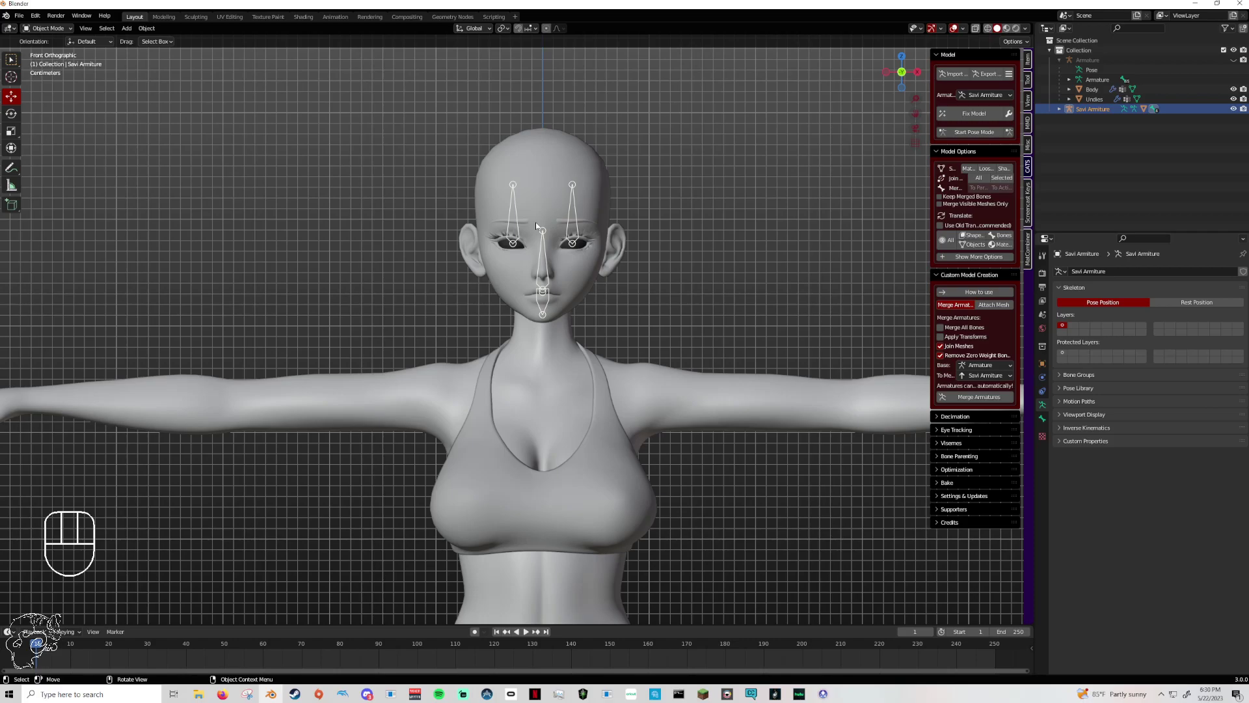
pyautogui.rightClick(546, 270)
pyautogui.moveTo(545, 268)
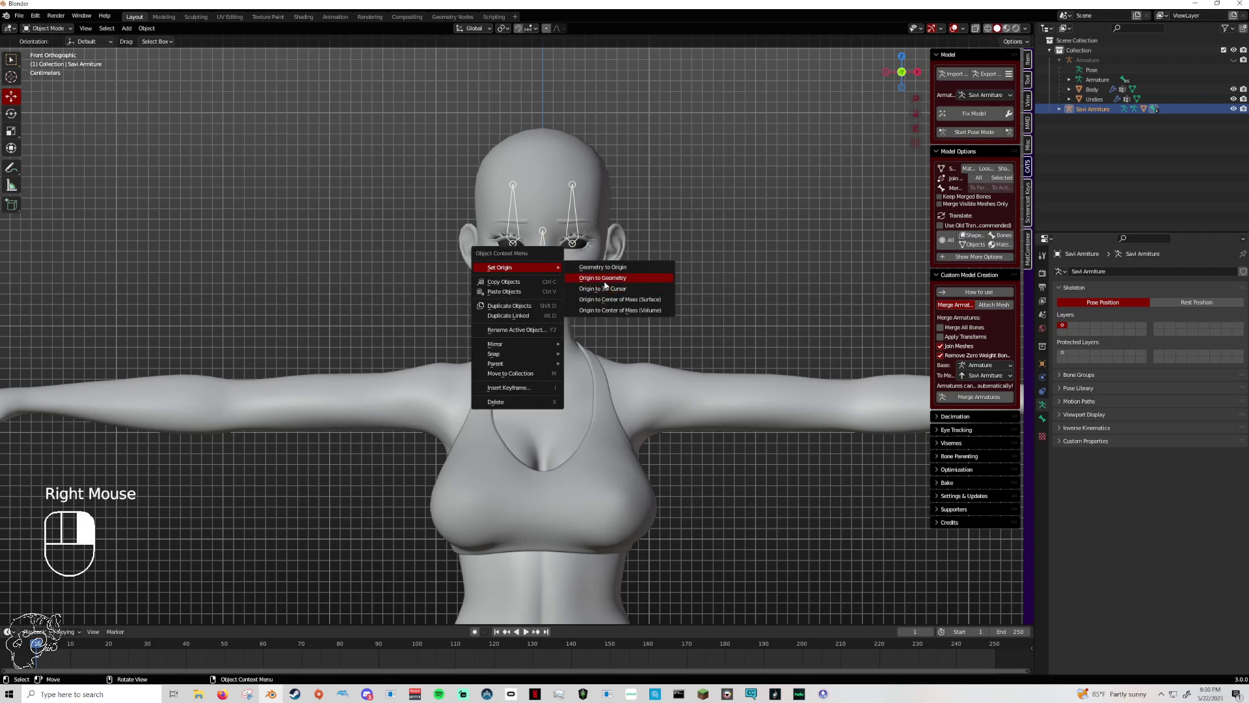
pyautogui.click(626, 280)
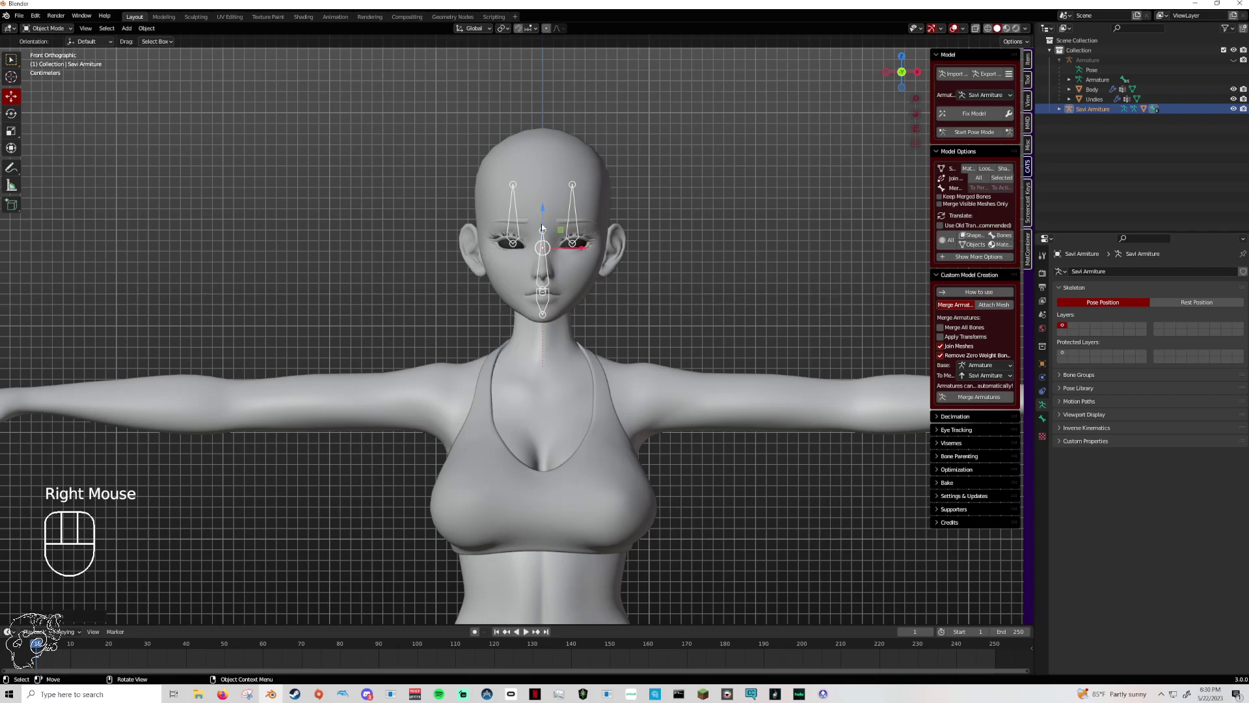
# Try scaling the Savi head down and raising it along the Z axis, and undo both changes.
pyautogui.scroll(-3, 537, 327)
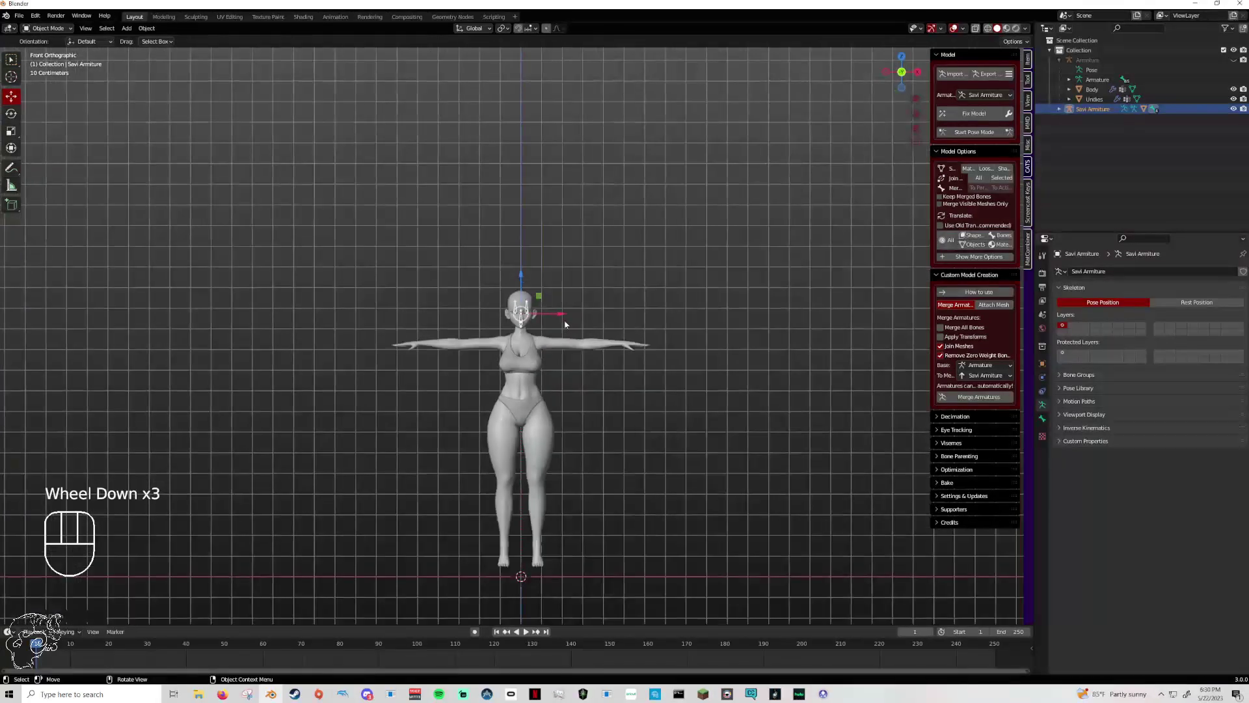
pyautogui.scroll(5, 514, 332)
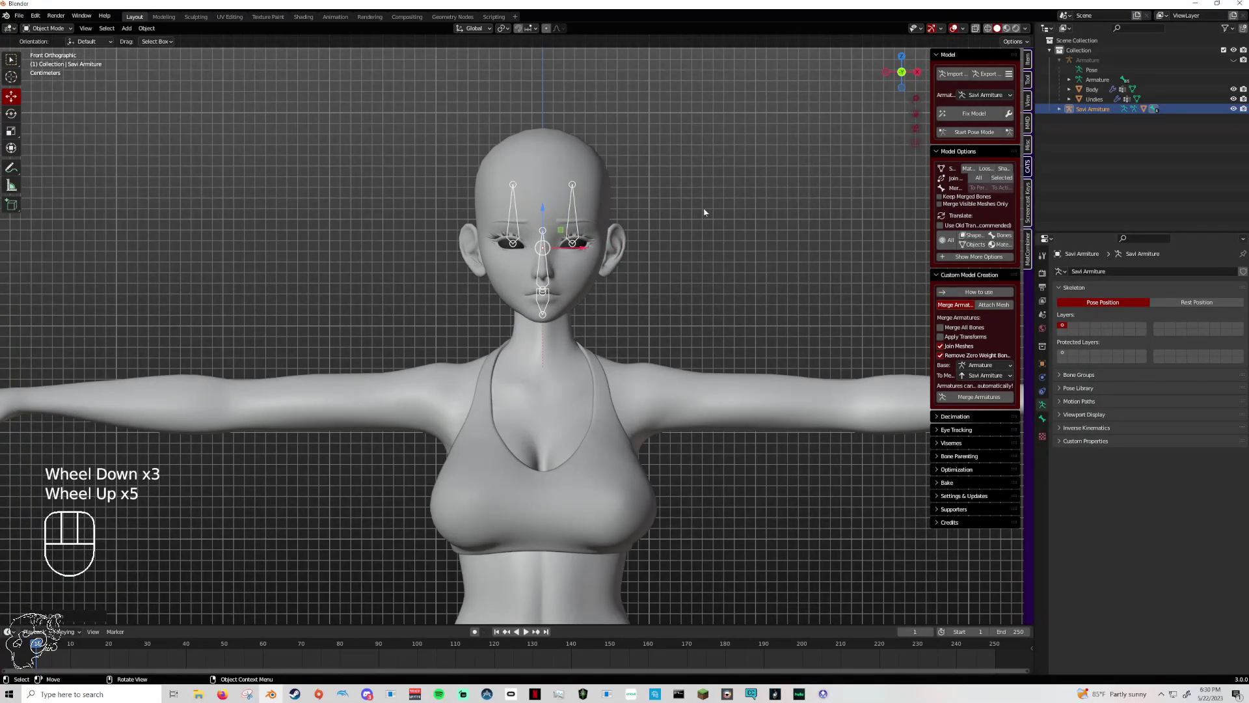
pyautogui.press('s')
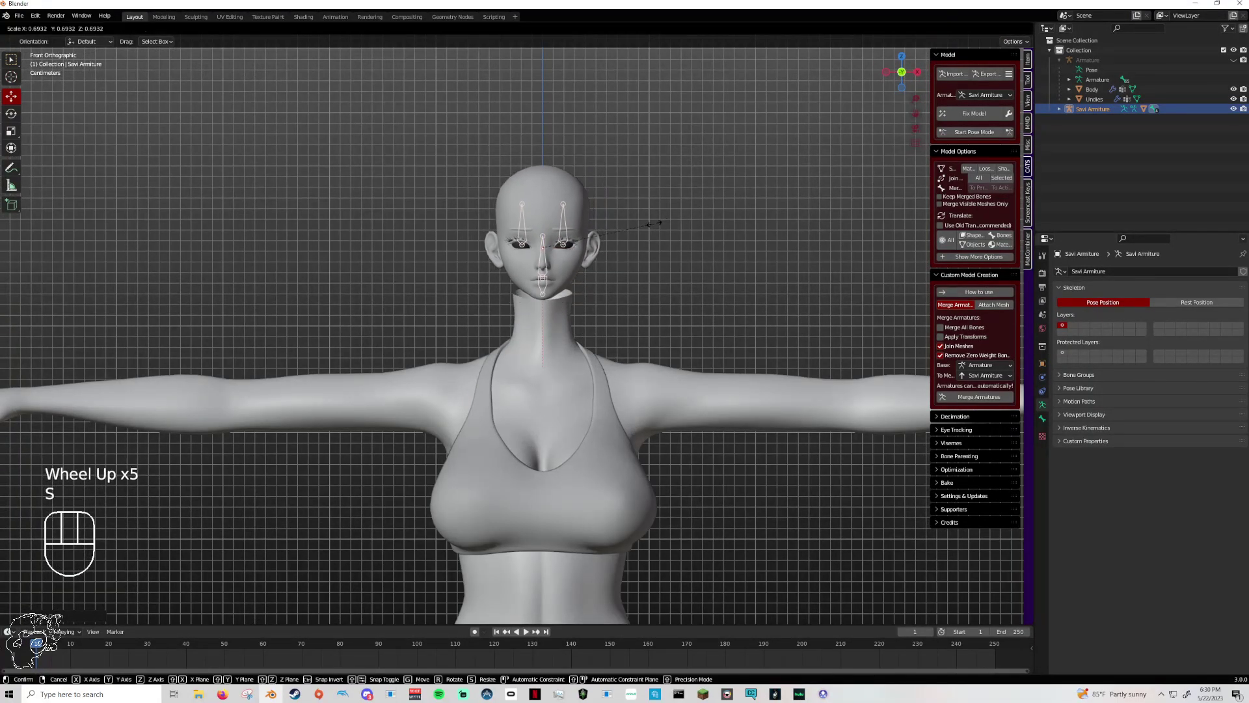
pyautogui.click(690, 224)
pyautogui.hotkey('ctrl', 'z')
pyautogui.click(566, 210)
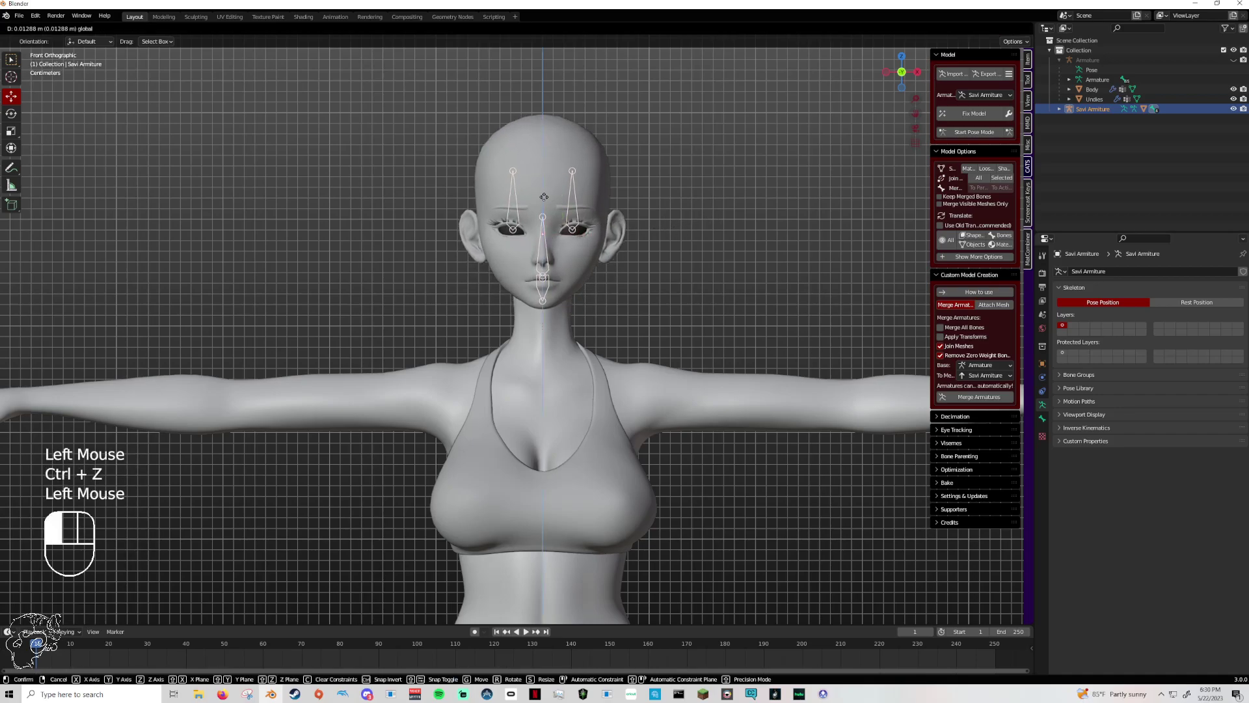
pyautogui.hotkey('ctrl', 'z')
# Scale the Savi head down to about 0.97 and lower it slightly along the Z axis onto the neck.
pyautogui.scroll(-4, 707, 225)
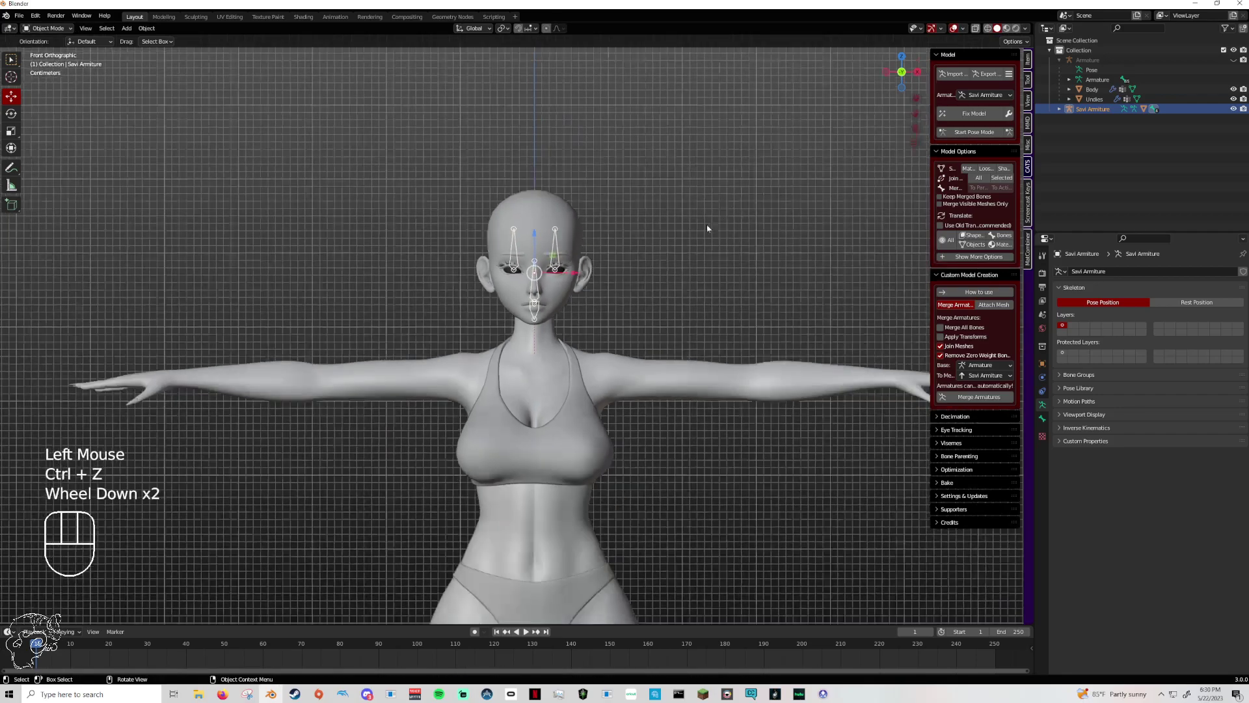
pyautogui.keyDown('shift'); pyautogui.moveTo(664, 257); pyautogui.dragTo(705, 194, button='middle'); pyautogui.keyUp('shift')
pyautogui.press('s')
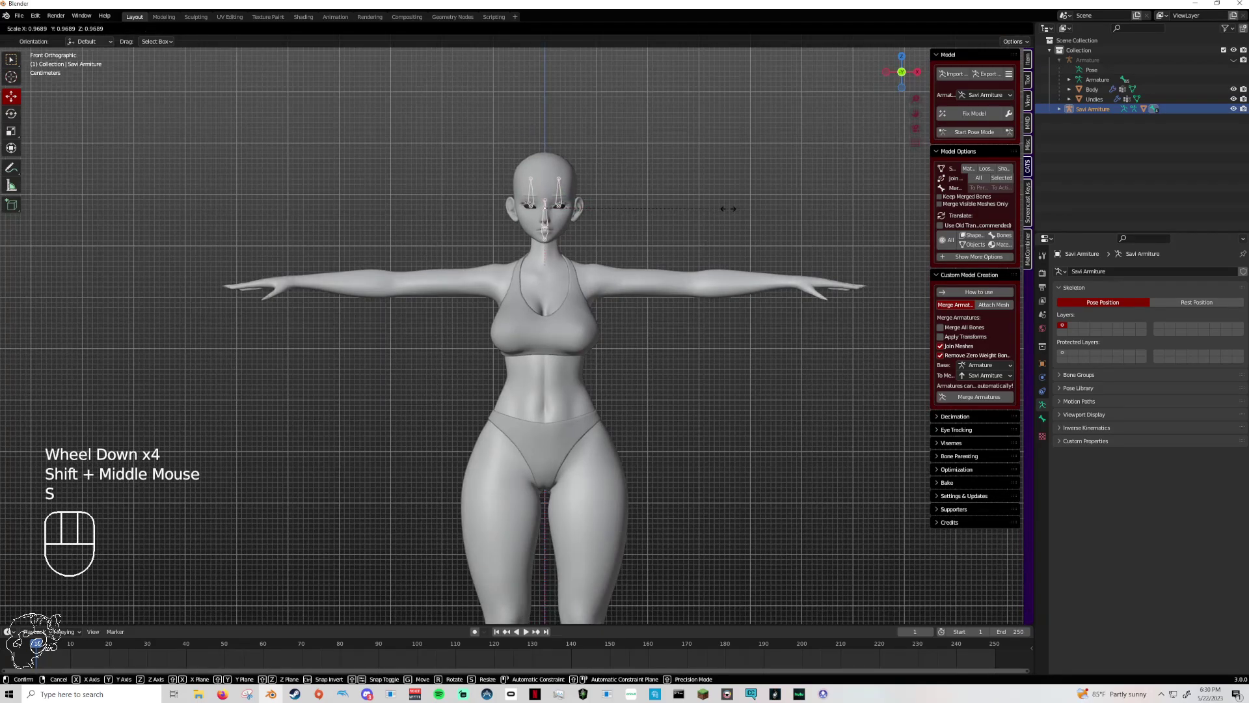
pyautogui.click(730, 209)
pyautogui.click(548, 175)
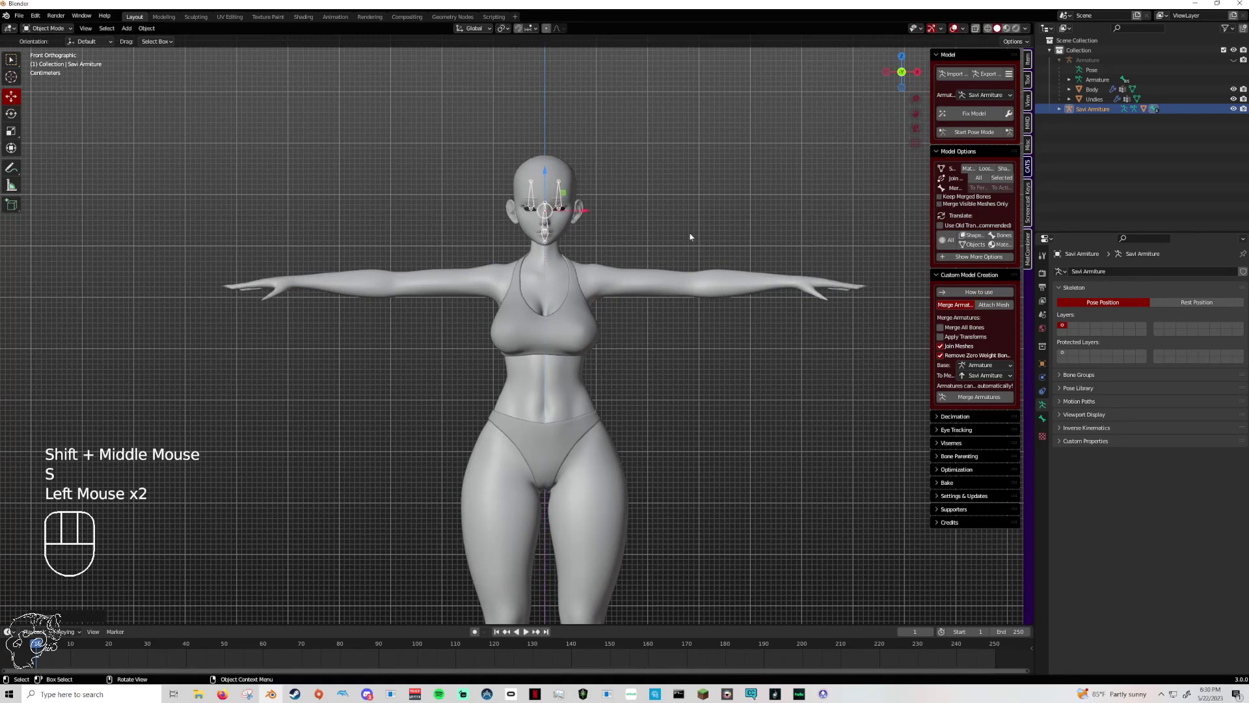
# Try shifting the Savi head along the Y axis in the right side view, and undo the move.
pyautogui.moveTo(710, 237); pyautogui.dragTo(841, 162, button='middle')
pyautogui.click(900, 73)
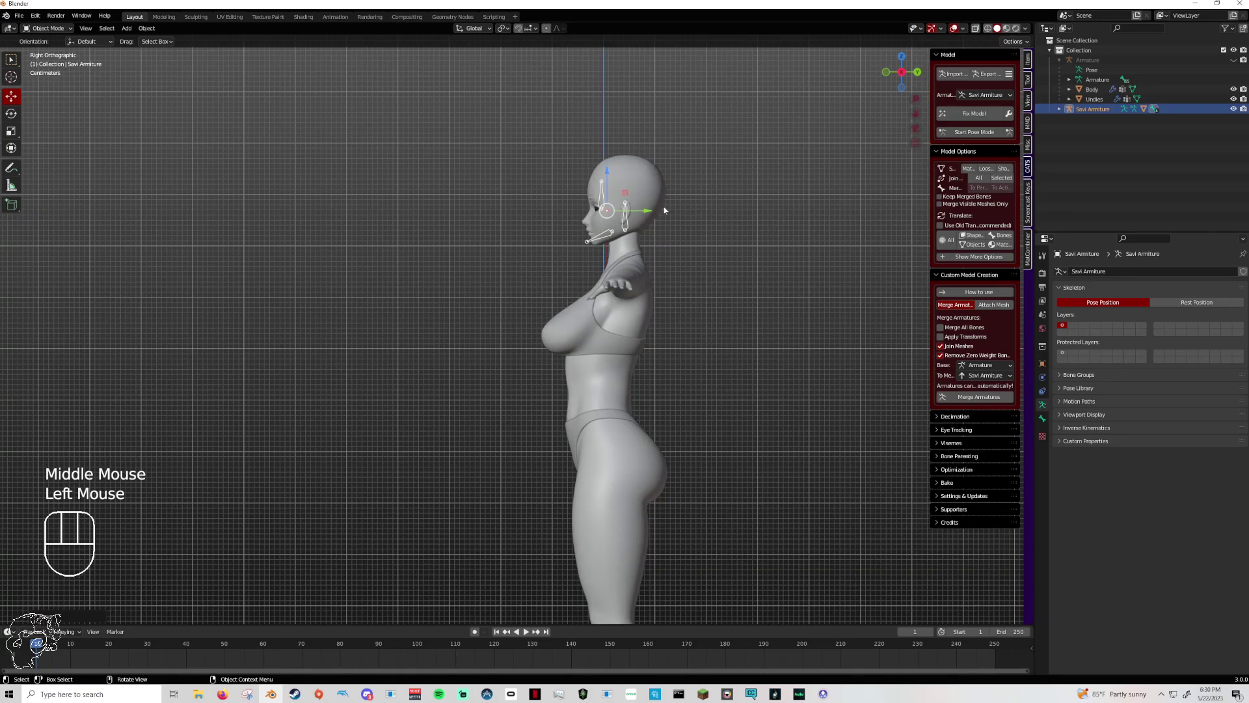
pyautogui.moveTo(657, 210); pyautogui.dragTo(645, 212)
pyautogui.hotkey('ctrl', 'z')
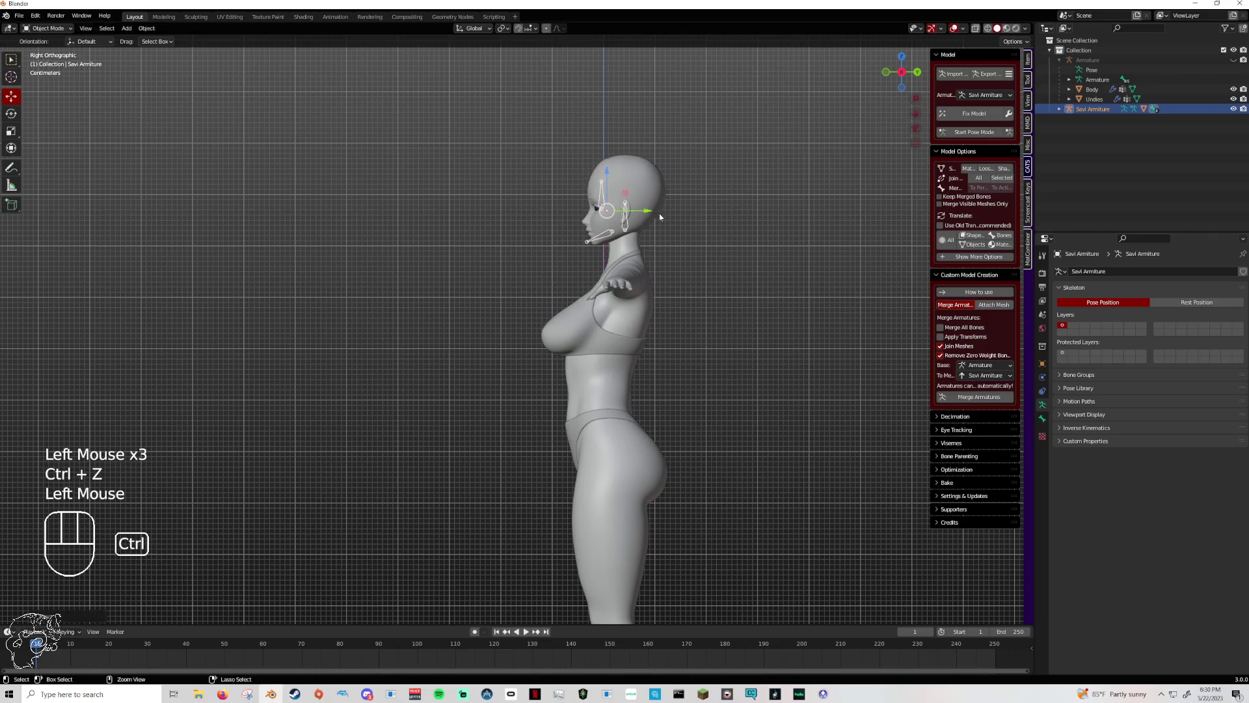
pyautogui.hotkey('ctrl', 'z')
# Fine-tune the Savi head's scale and height along the Z axis in the right side view.
pyautogui.click(611, 178)
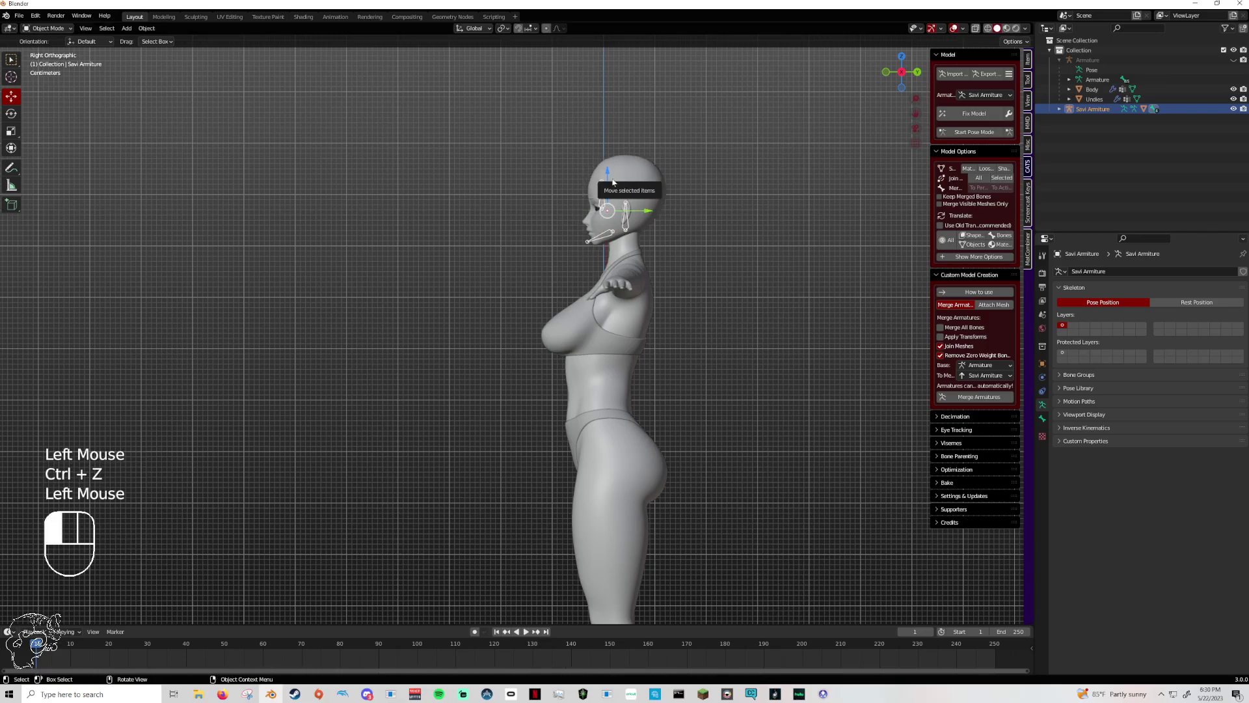
pyautogui.click(634, 222)
pyautogui.click(635, 222)
pyautogui.press('s')
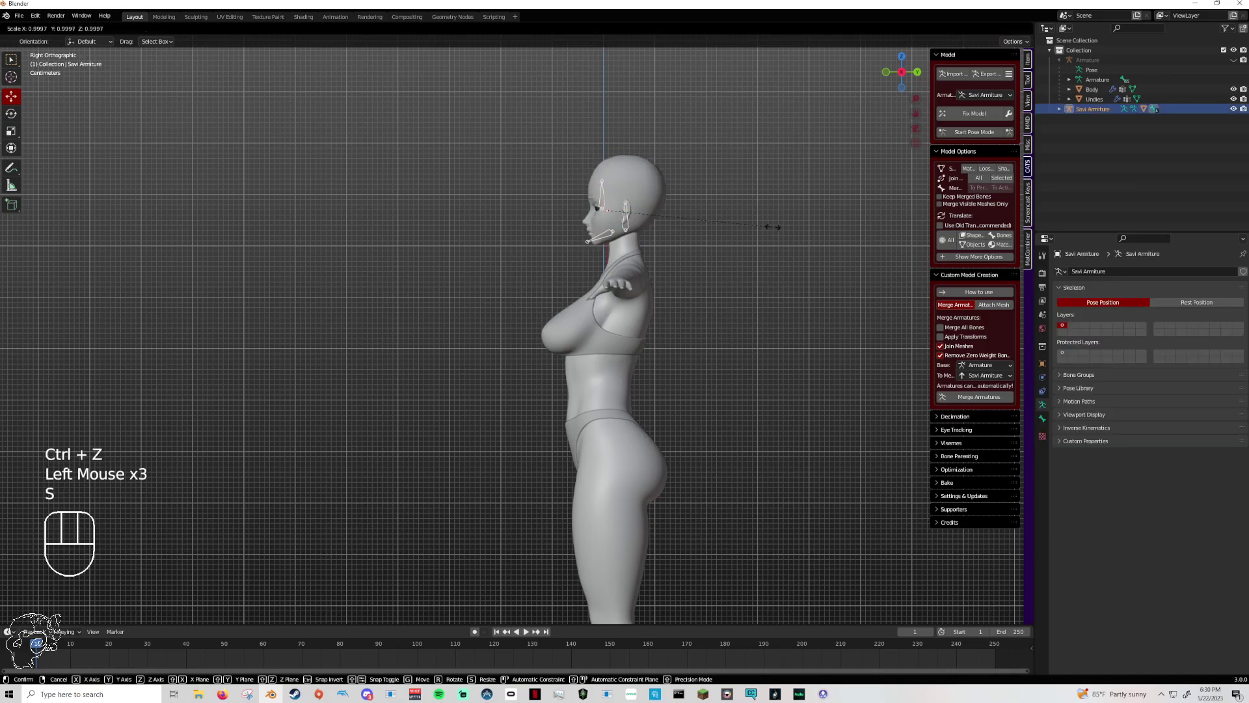
pyautogui.click(780, 215)
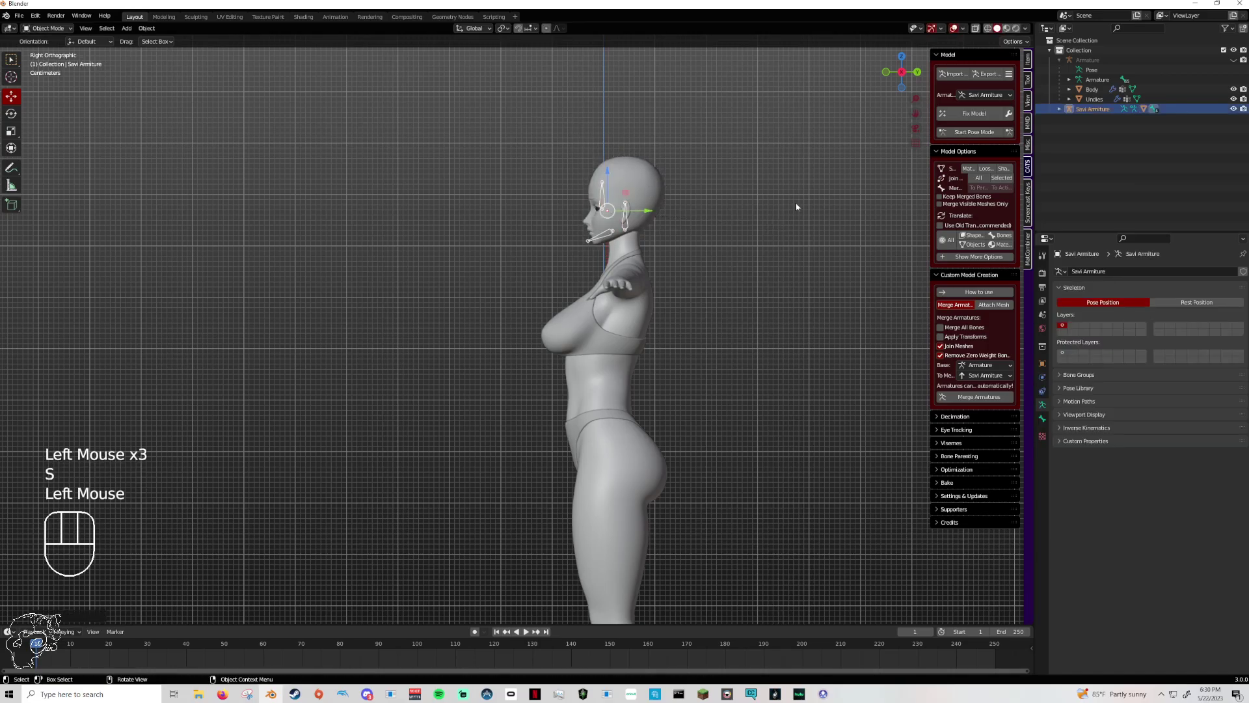
pyautogui.click(607, 174)
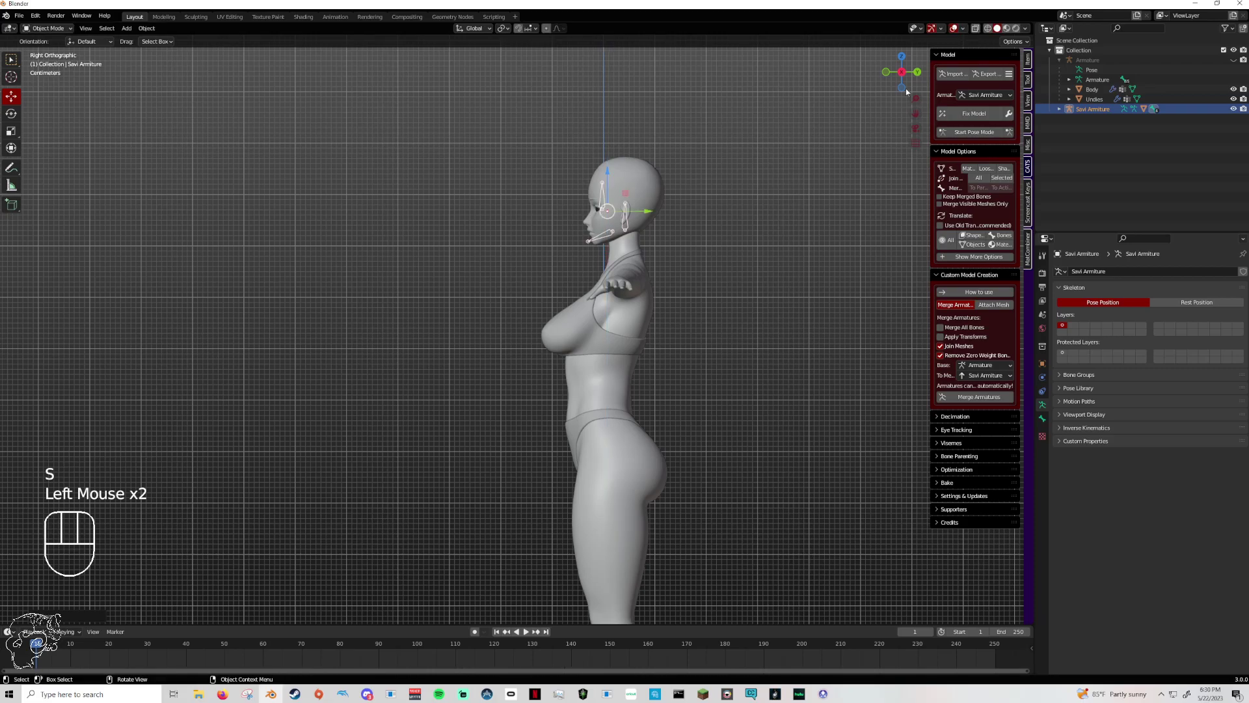
# Make small scale adjustments to the Savi armature in the front view, and deselect it.
pyautogui.click(887, 71)
pyautogui.click(734, 188)
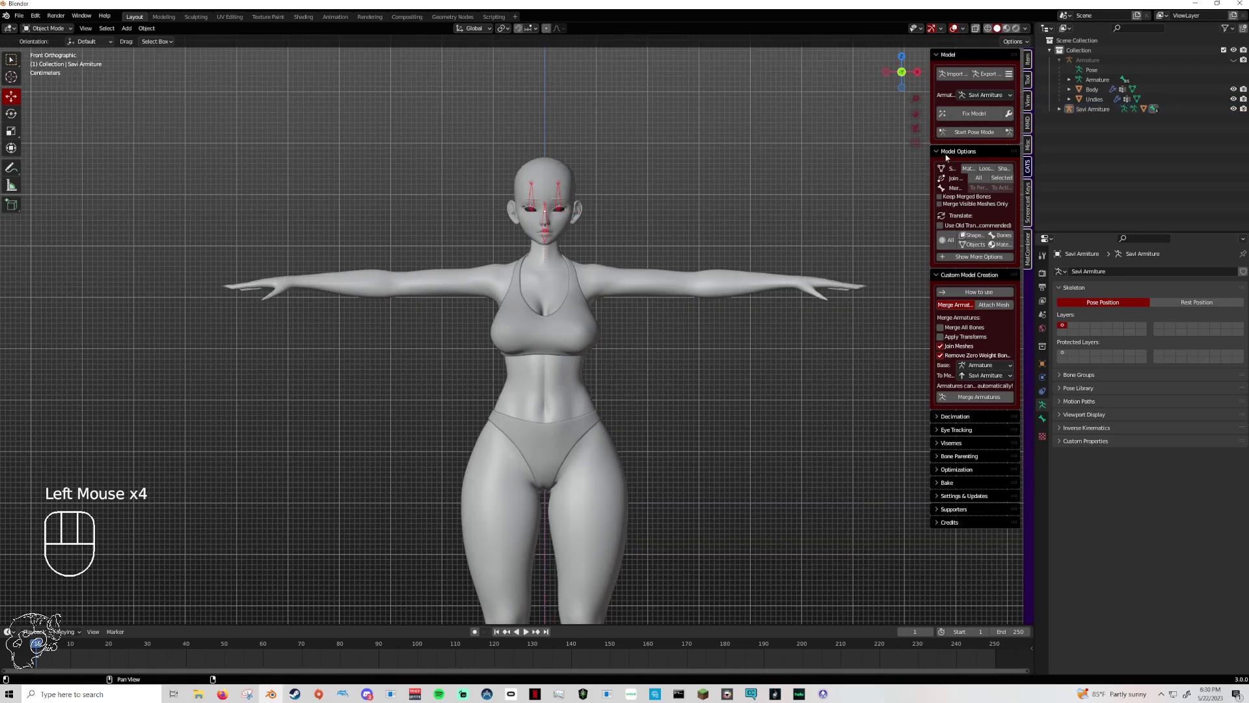
pyautogui.click(547, 233)
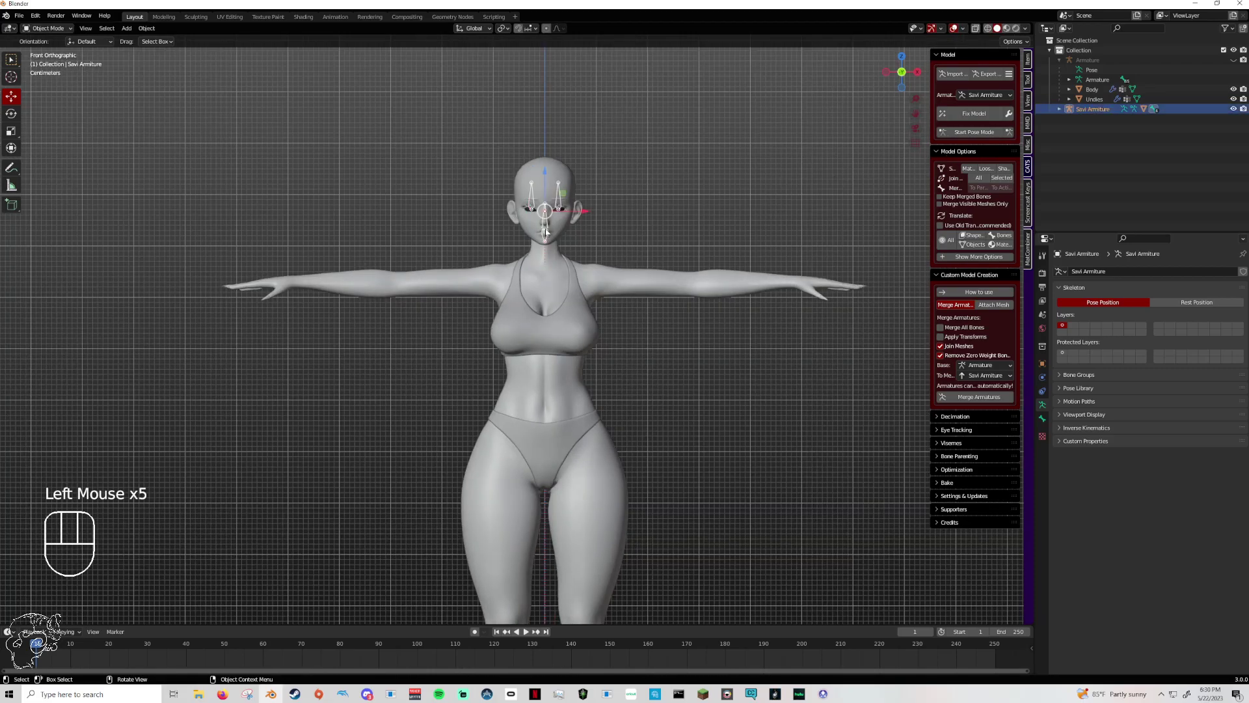
pyautogui.press('s')
pyautogui.click(694, 222)
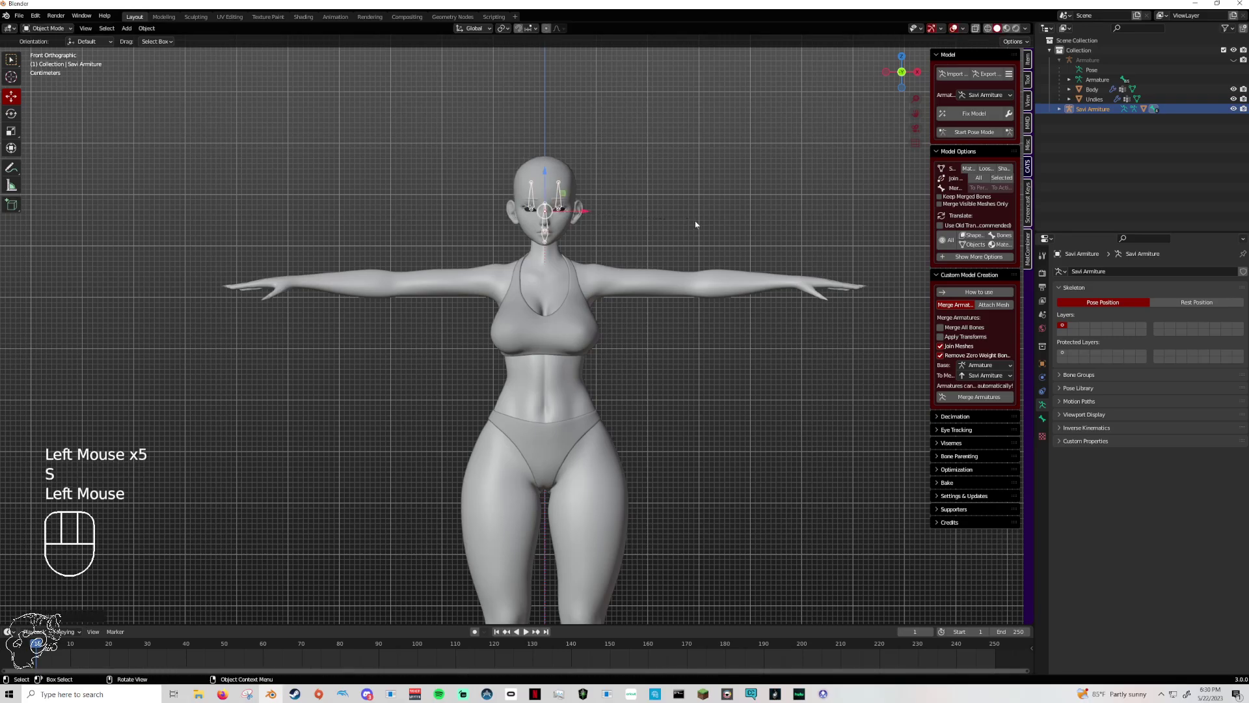
pyautogui.press('s')
pyautogui.click(728, 221)
pyautogui.click(728, 221)
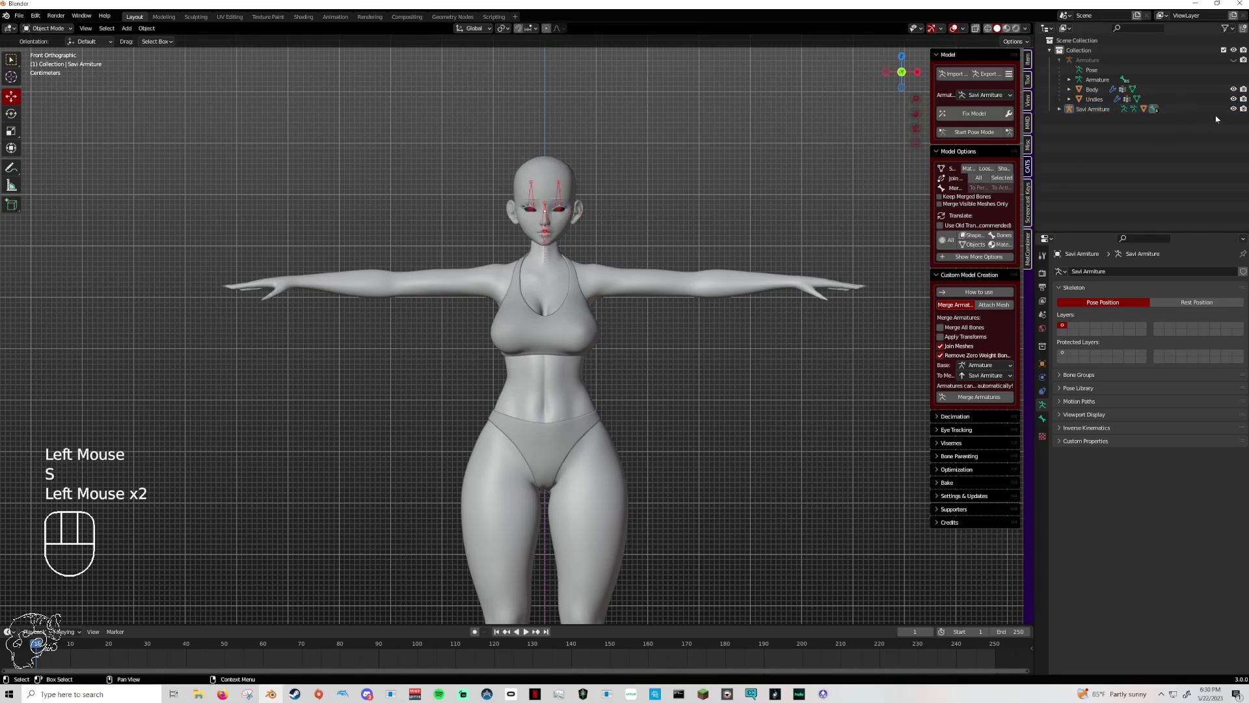
# Hide the Savi armature to examine the whole figure without its bones, and show it again.
pyautogui.click(1233, 109)
pyautogui.scroll(-3, 790, 181)
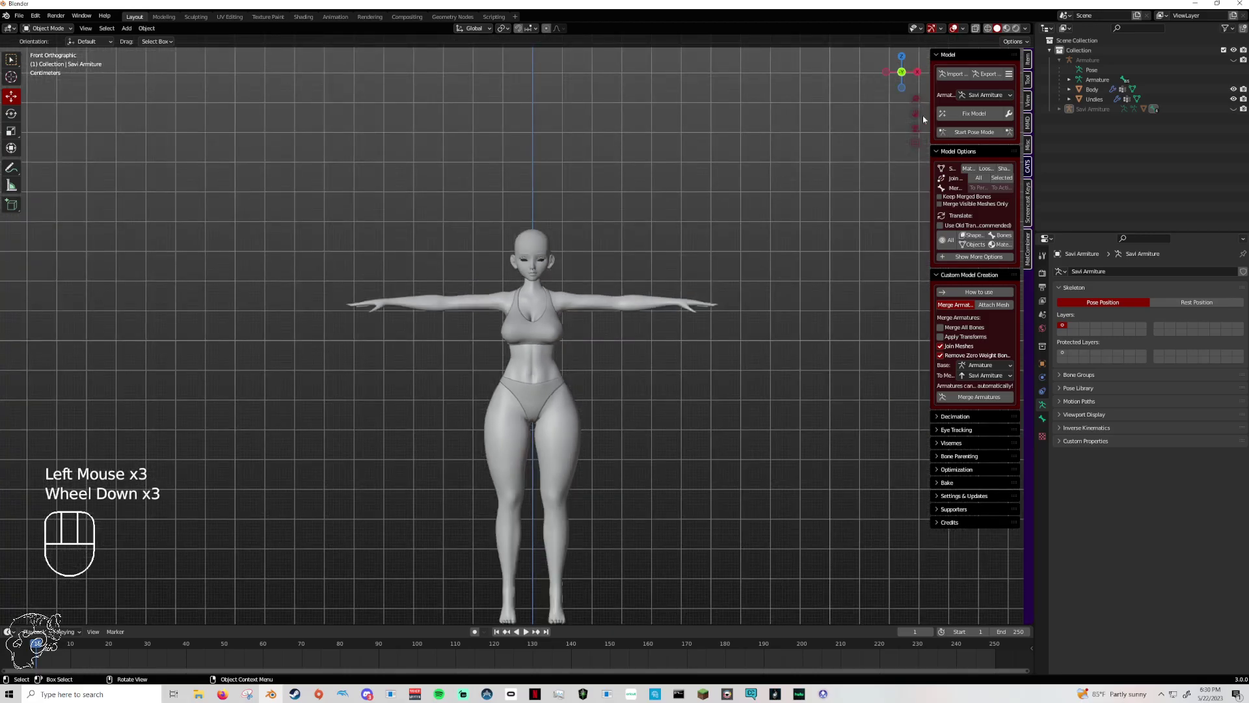
pyautogui.moveTo(924, 119); pyautogui.dragTo(908, 173)
pyautogui.scroll(-1, 905, 178)
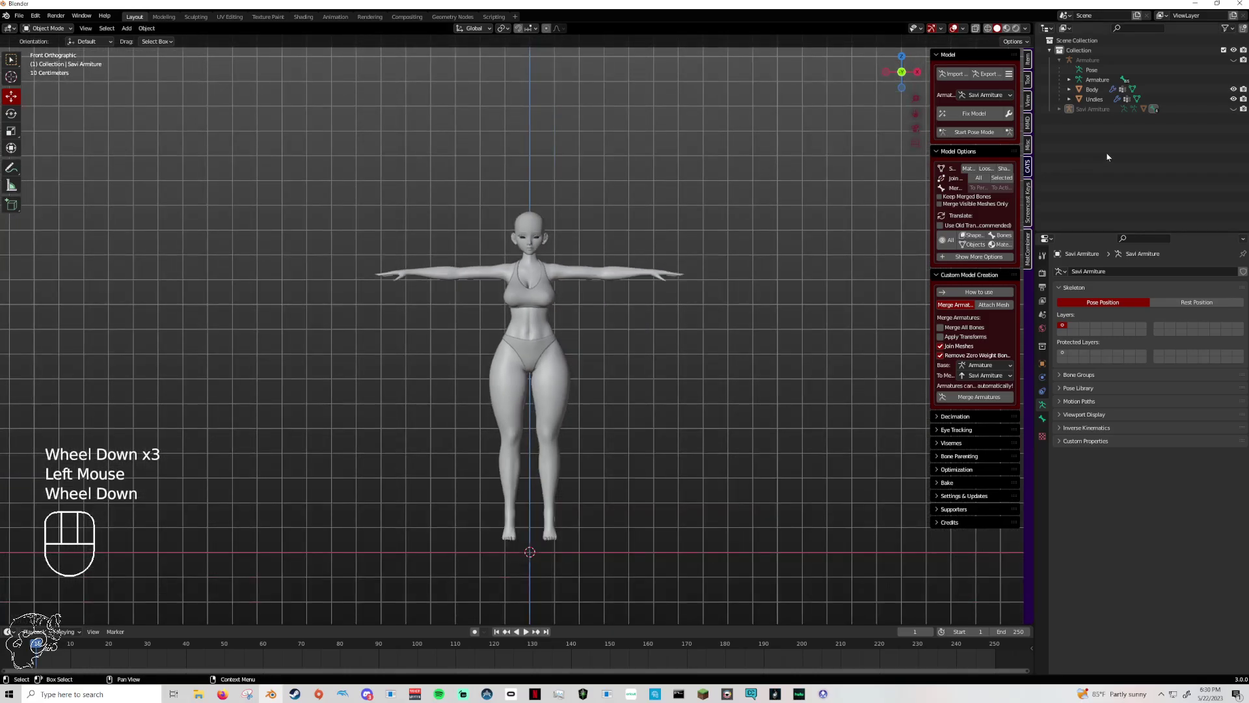
pyautogui.click(1233, 109)
# Readjust the Savi armature's scale slightly to match the head's proportions to the full body.
pyautogui.click(534, 249)
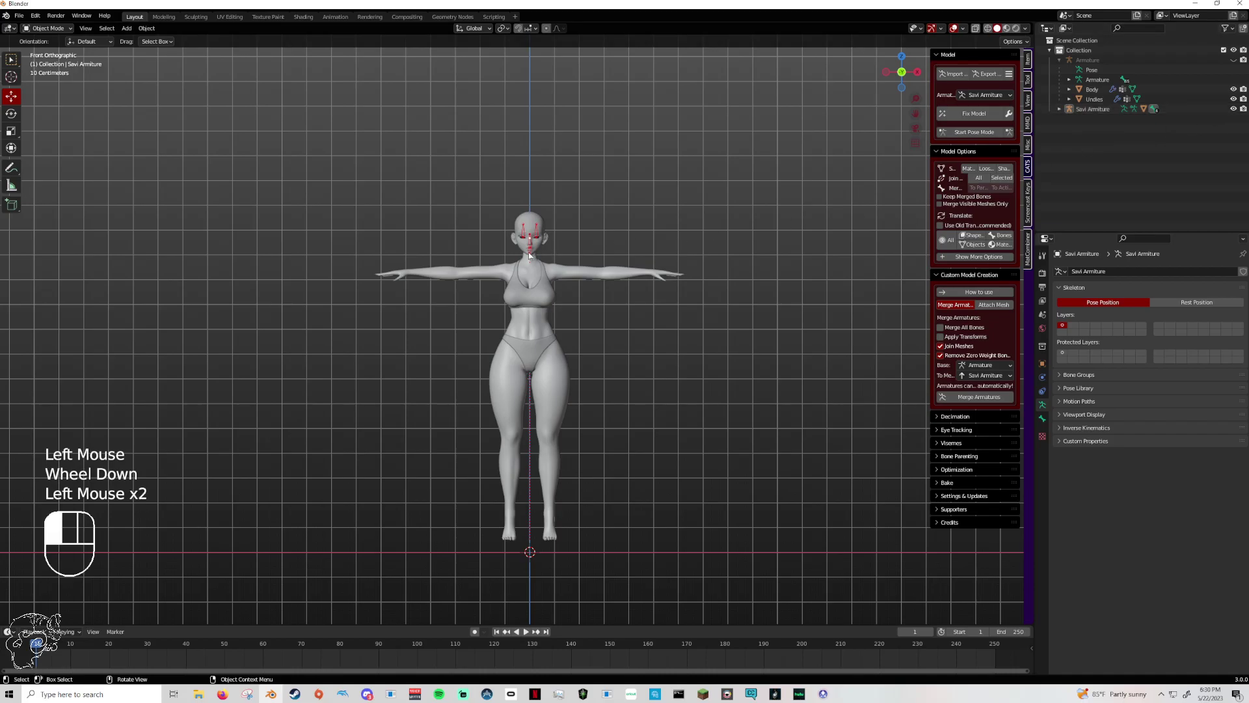
pyautogui.press('s')
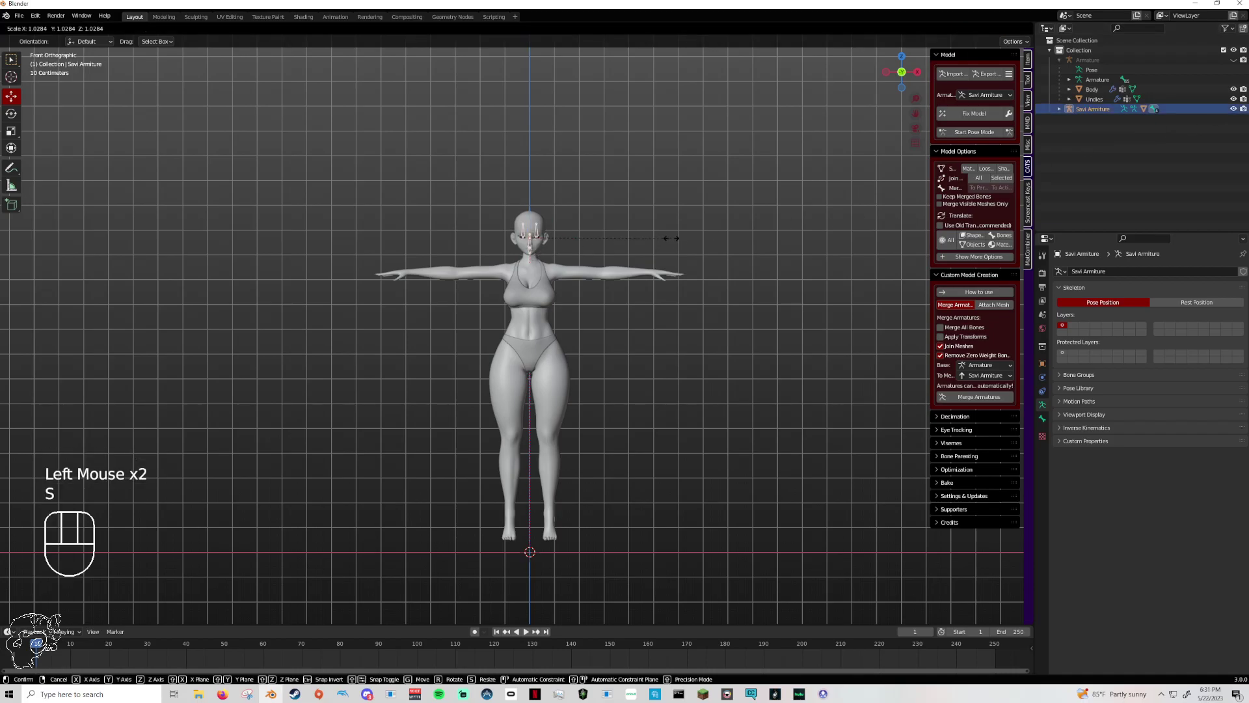
pyautogui.click(709, 239)
pyautogui.click(748, 238)
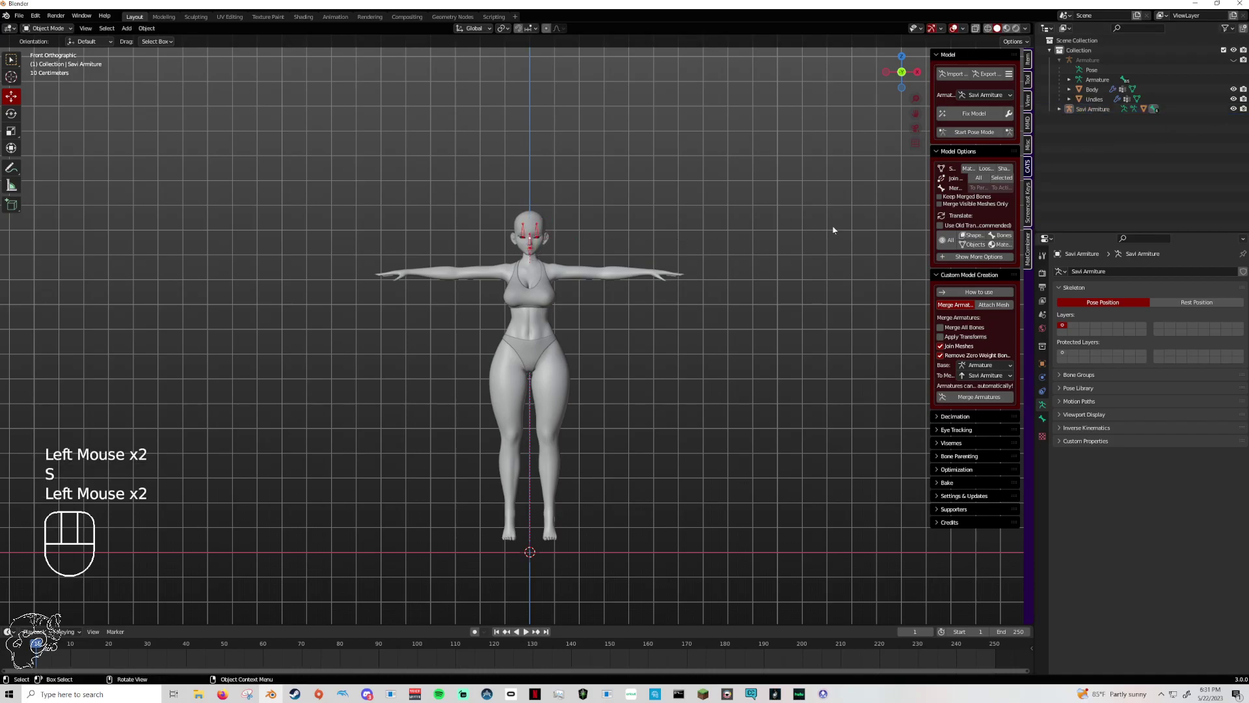
pyautogui.click(538, 242)
pyautogui.press('s')
pyautogui.click(711, 230)
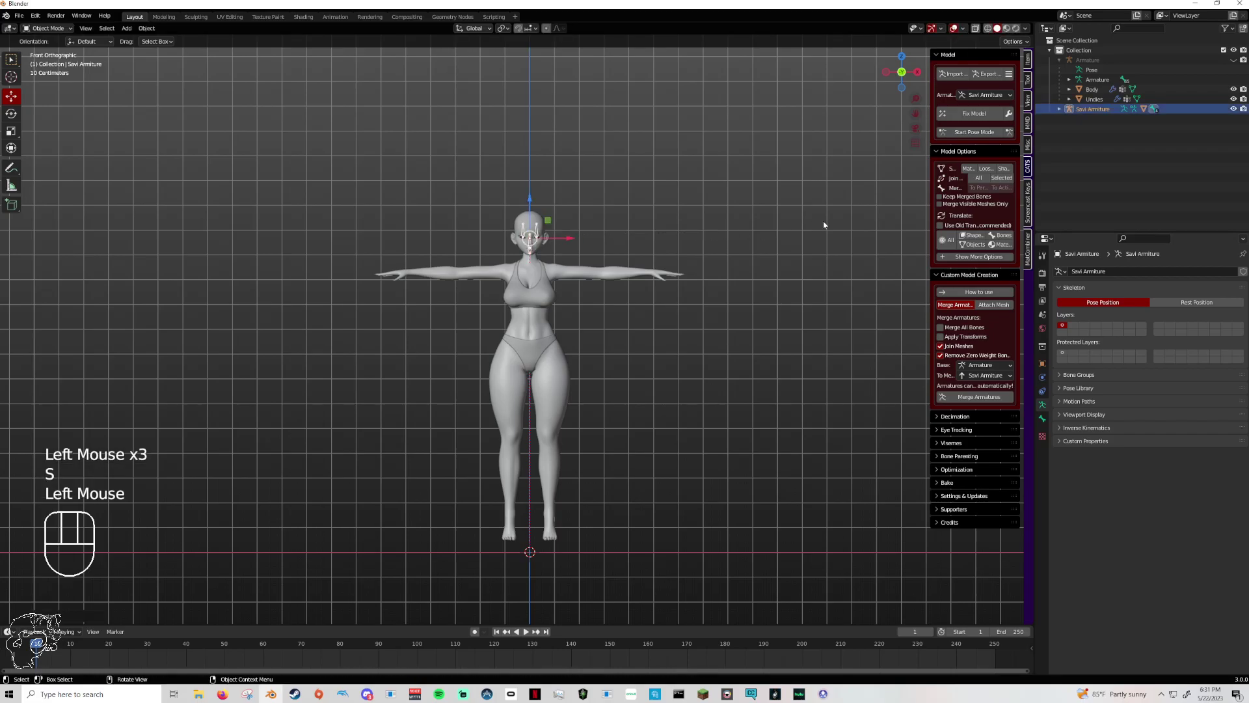
# Check the resized head from an angle and from the front with the Savi armature hidden, and unhide the armature.
pyautogui.click(1234, 109)
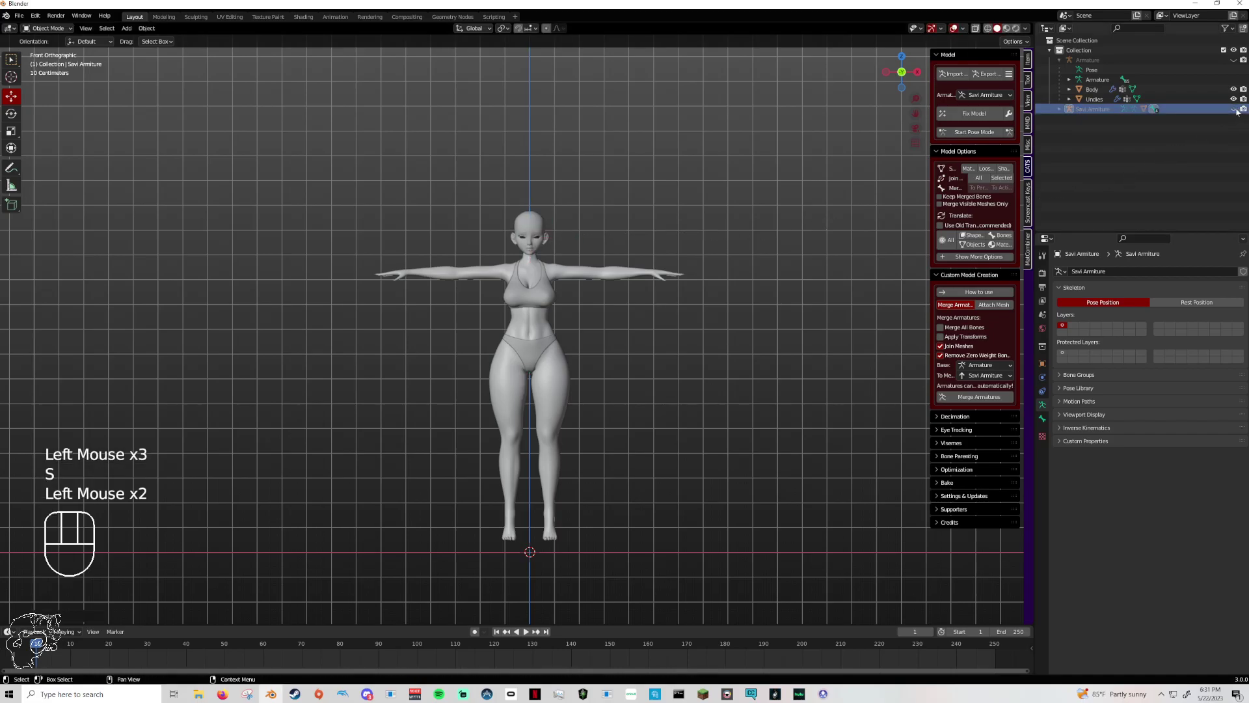
pyautogui.moveTo(795, 270); pyautogui.dragTo(768, 274, button='middle')
pyautogui.click(897, 73)
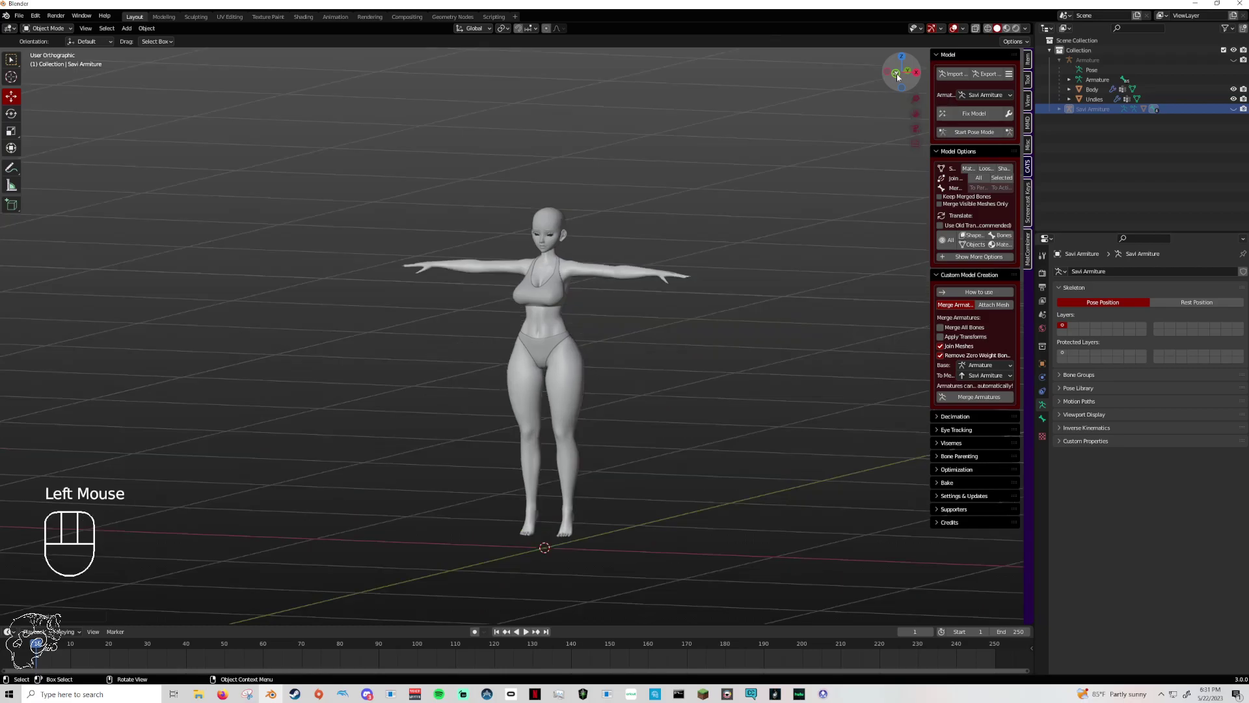
pyautogui.click(1234, 108)
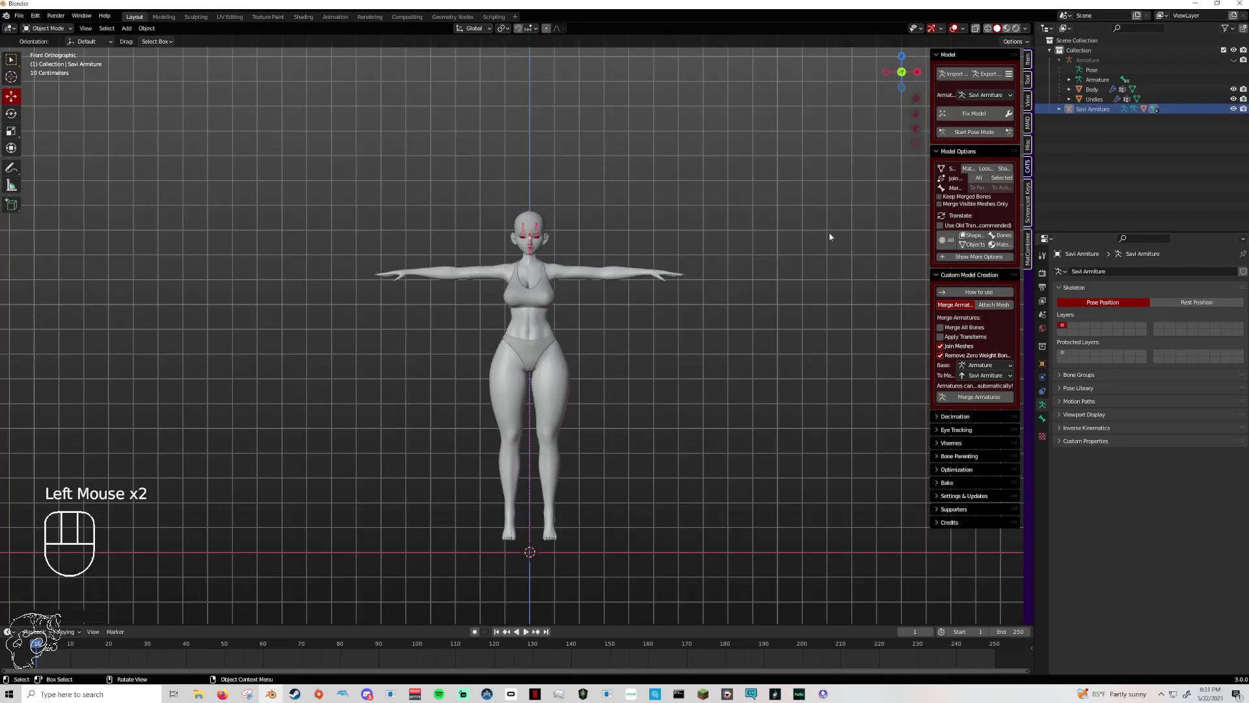
# Fine-tune the Savi armature's scale in the front view, hide it, and expand its contents in the outliner.
pyautogui.click(548, 241)
pyautogui.press('s')
pyautogui.click(553, 241)
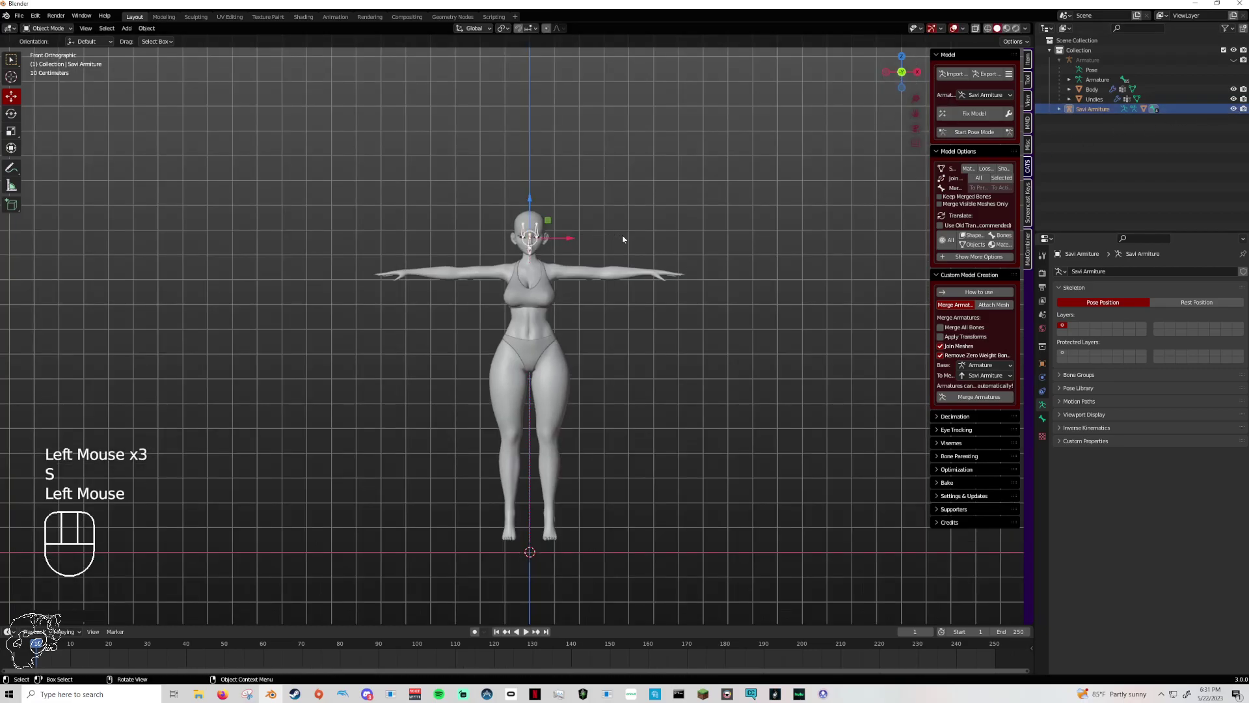
pyautogui.click(1233, 108)
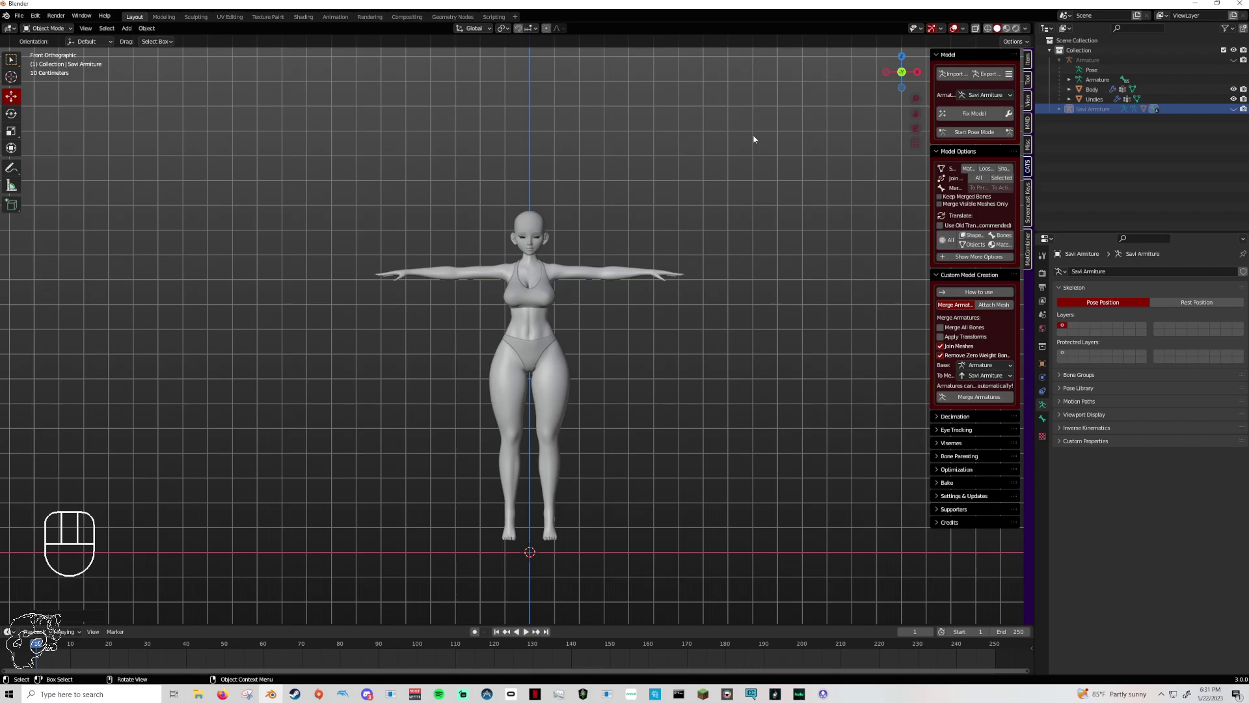
pyautogui.click(1060, 108)
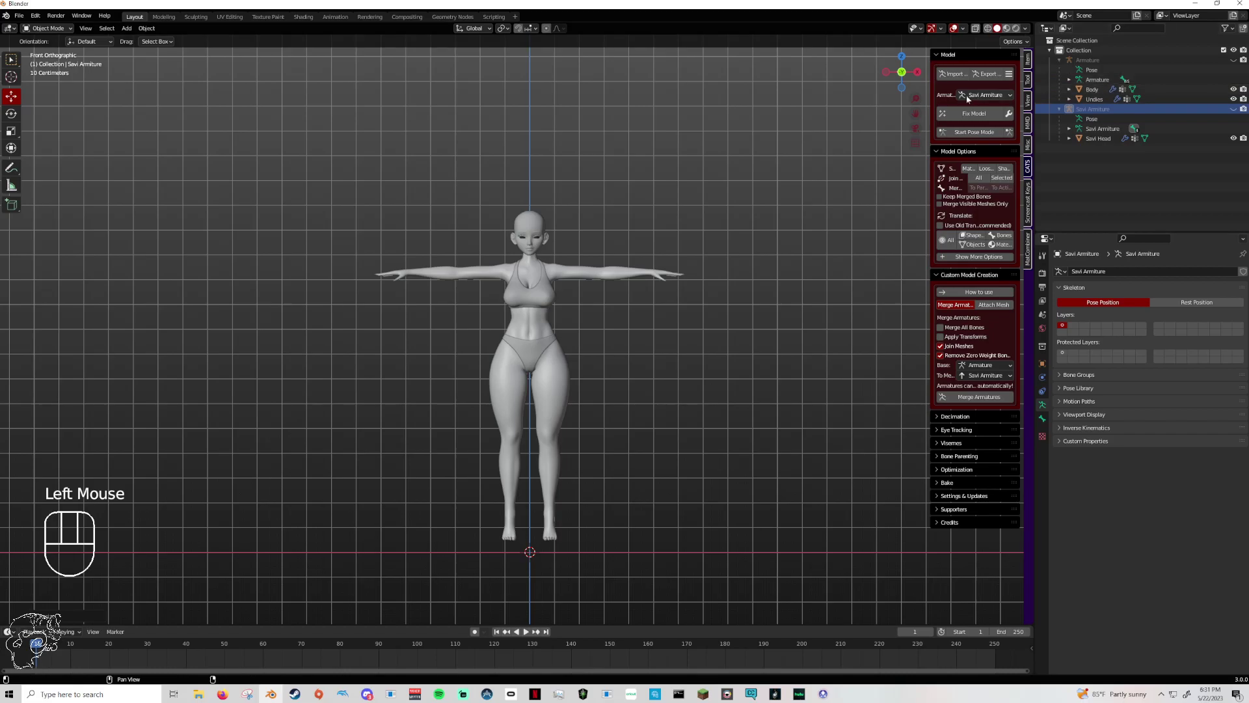
# Import the model Starlight Hair - Sleepy 4k Gift.fbx from the Starlight hair folder.
pyautogui.click(954, 74)
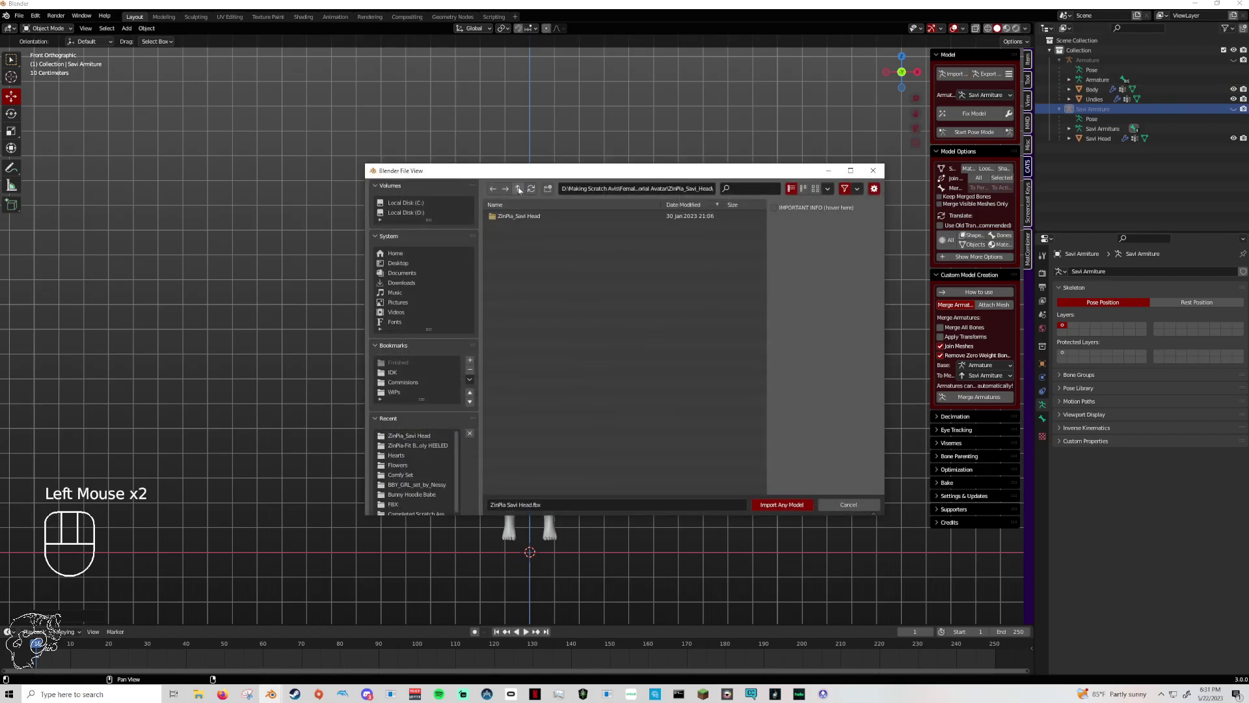
pyautogui.click(519, 189)
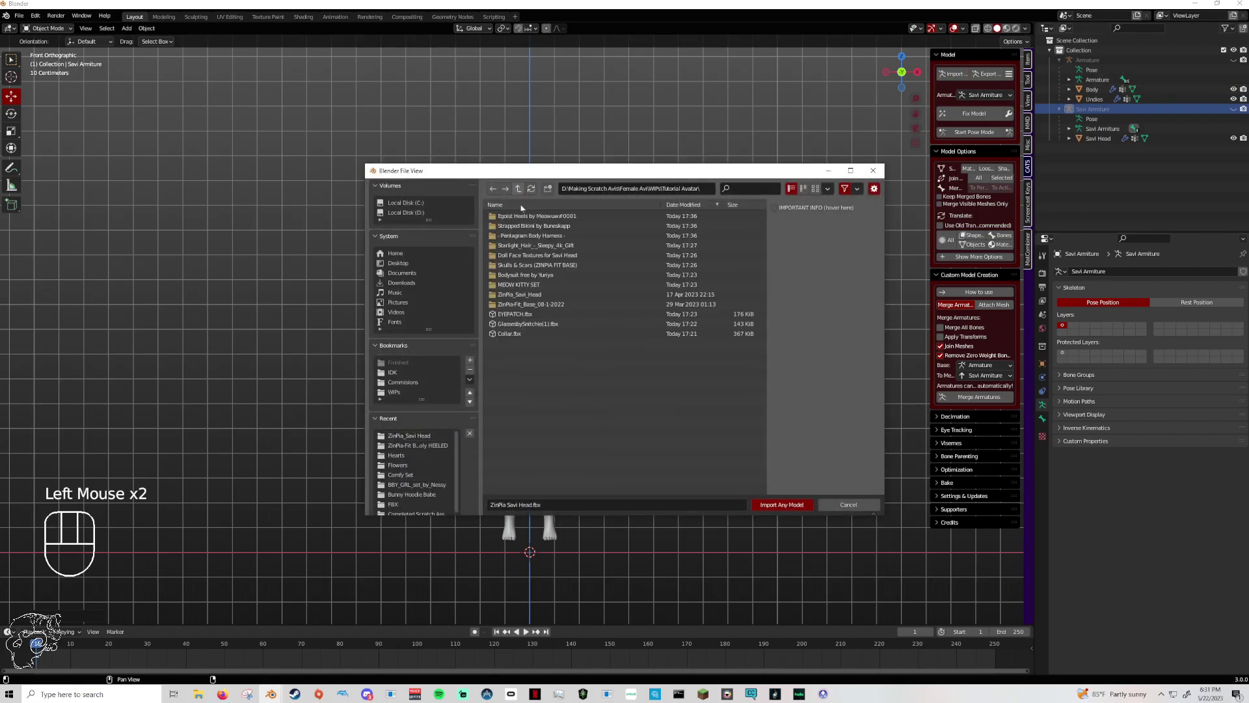
pyautogui.doubleClick(540, 244)
pyautogui.doubleClick(531, 218)
pyautogui.click(532, 216)
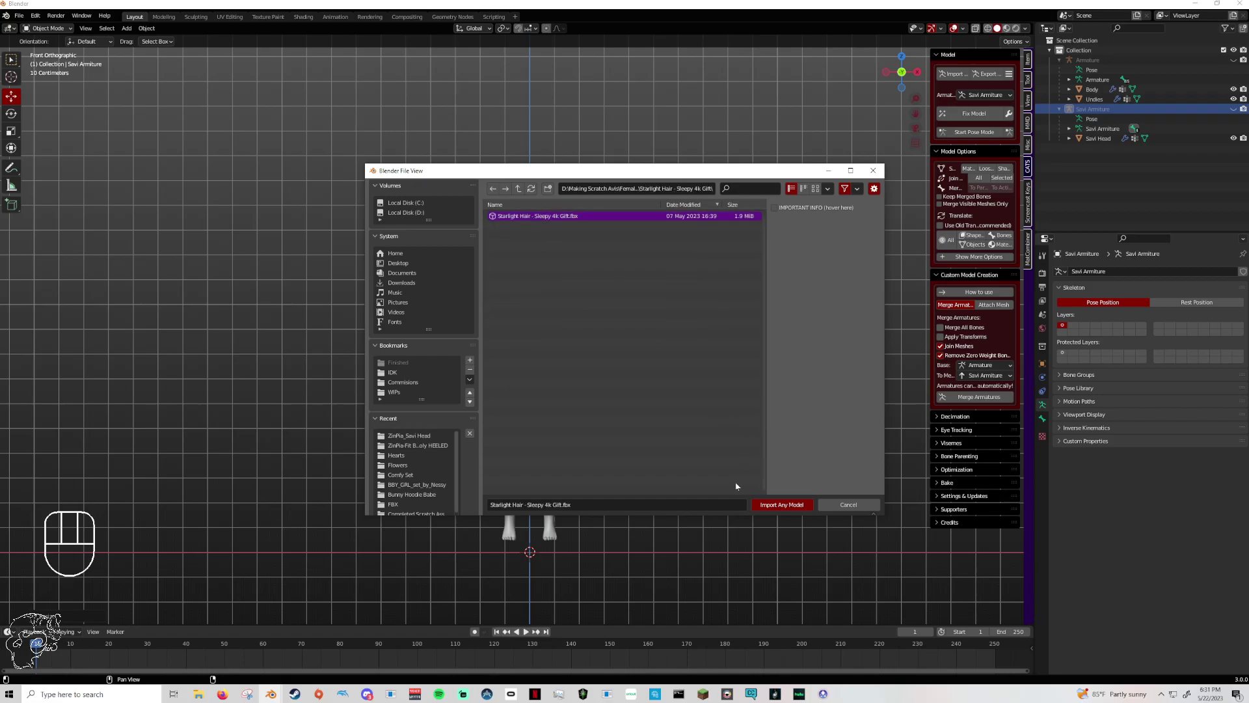
pyautogui.click(763, 504)
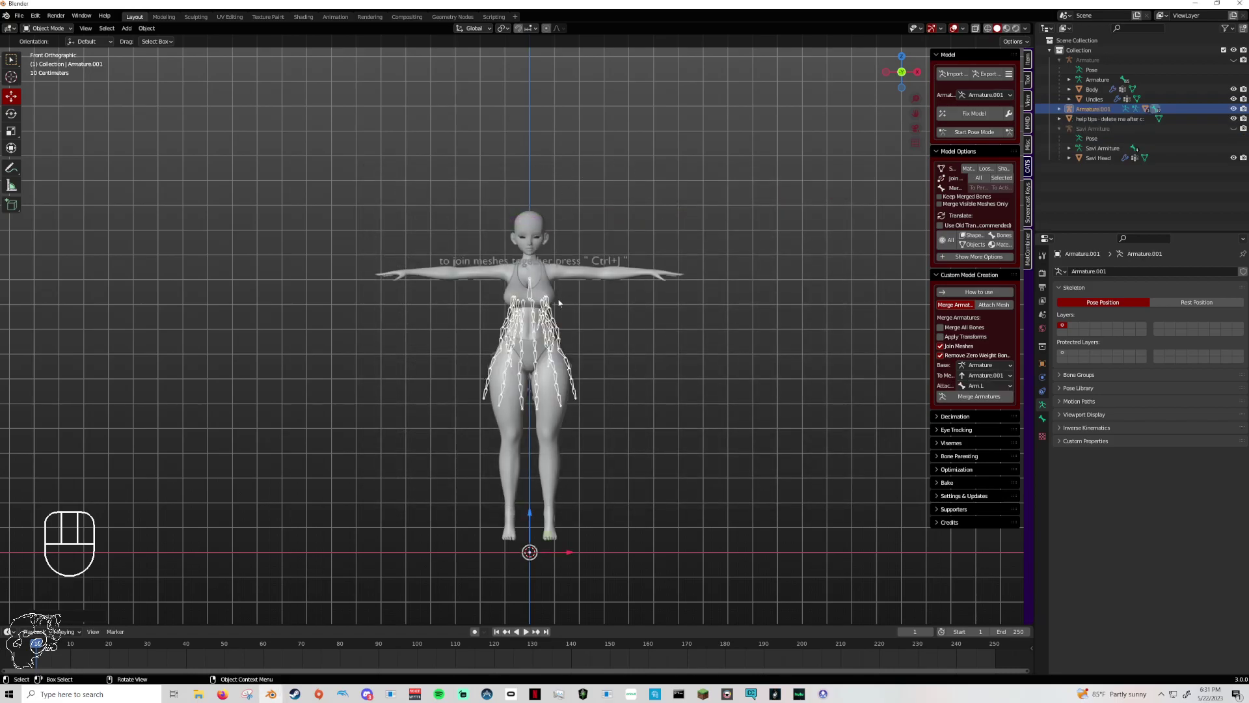
# Delete the help tips text object that was imported with the hair.
pyautogui.moveTo(682, 315); pyautogui.dragTo(670, 414, button='middle')
pyautogui.click(626, 280)
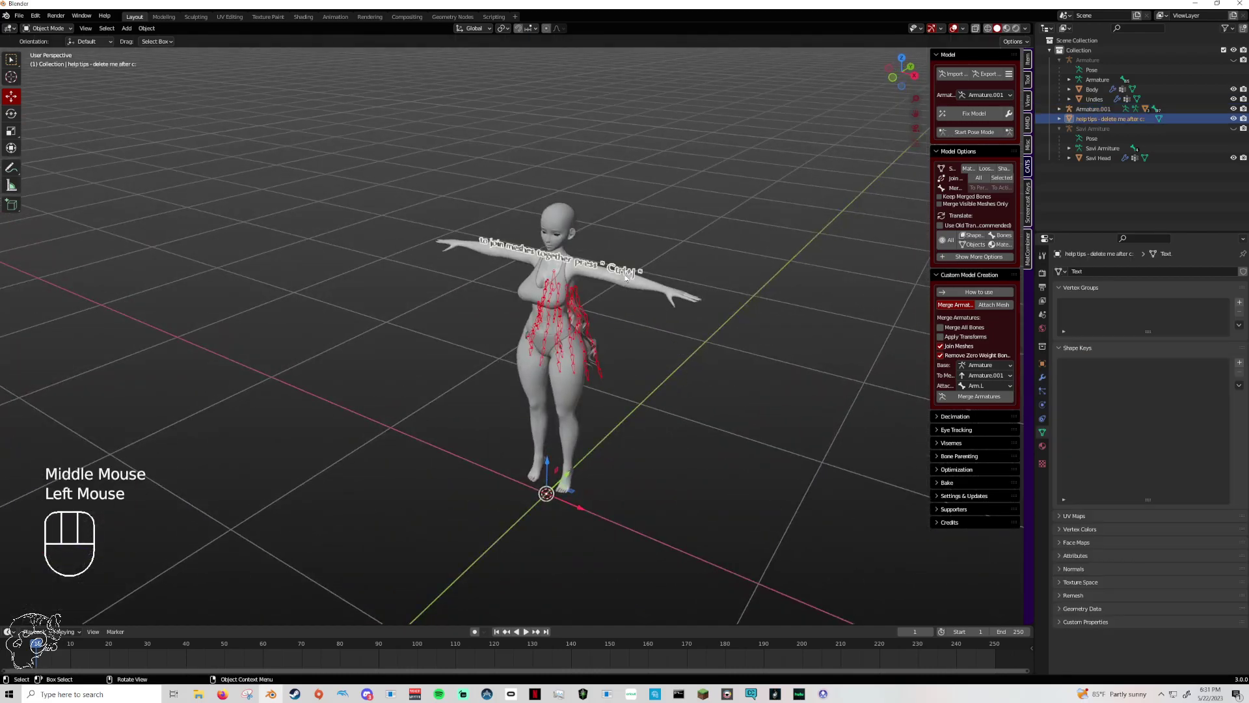
pyautogui.moveTo(846, 313); pyautogui.dragTo(705, 288, button='middle')
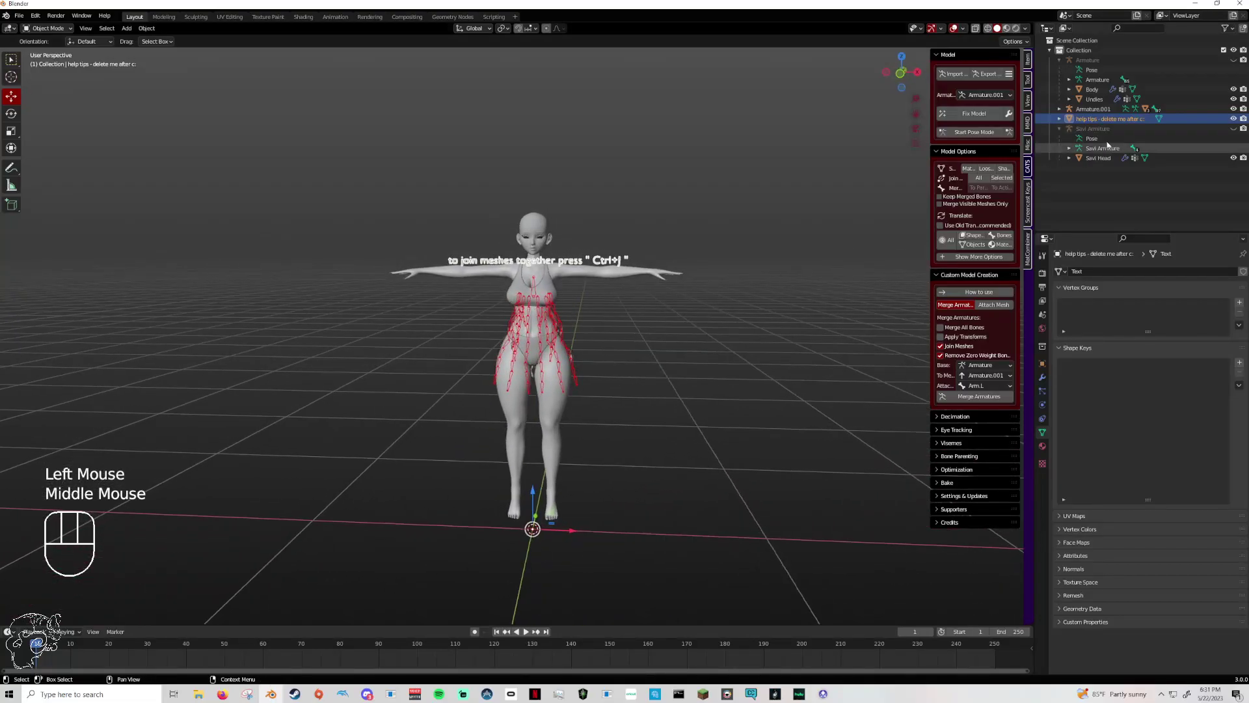
pyautogui.press('Delete')
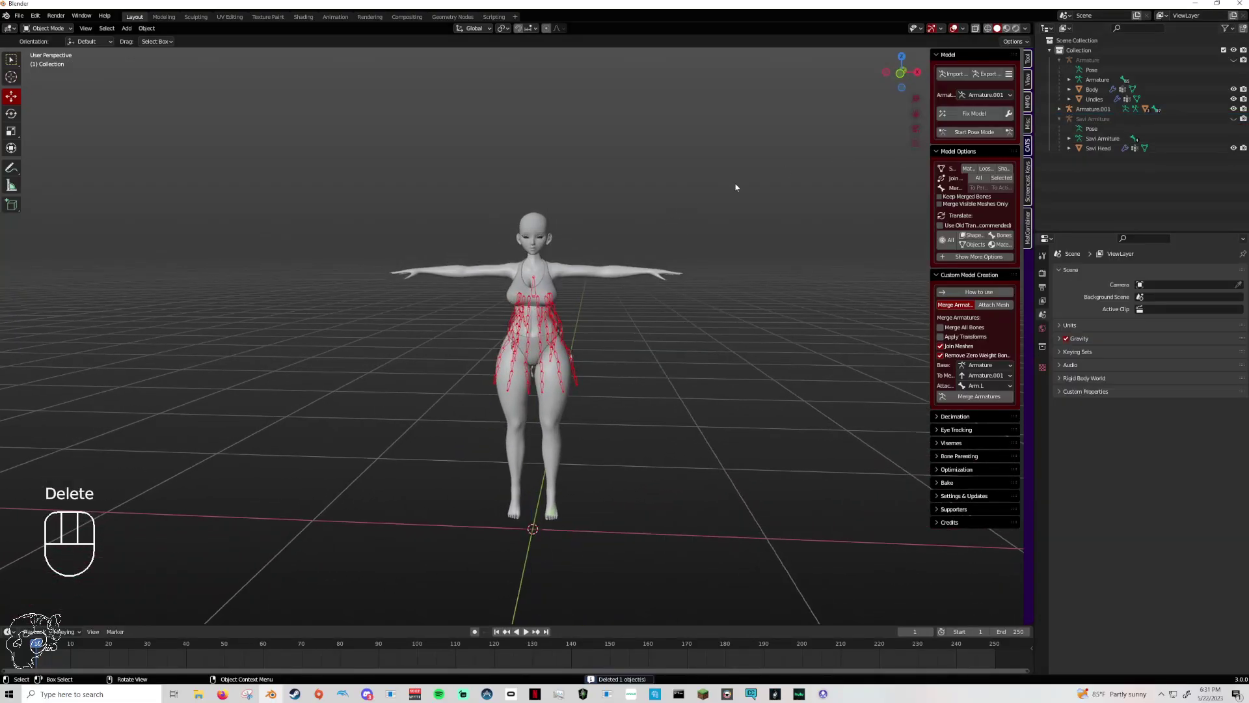
# Set the hair armature's origin to its geometry in the front view.
pyautogui.click(901, 74)
pyautogui.click(901, 73)
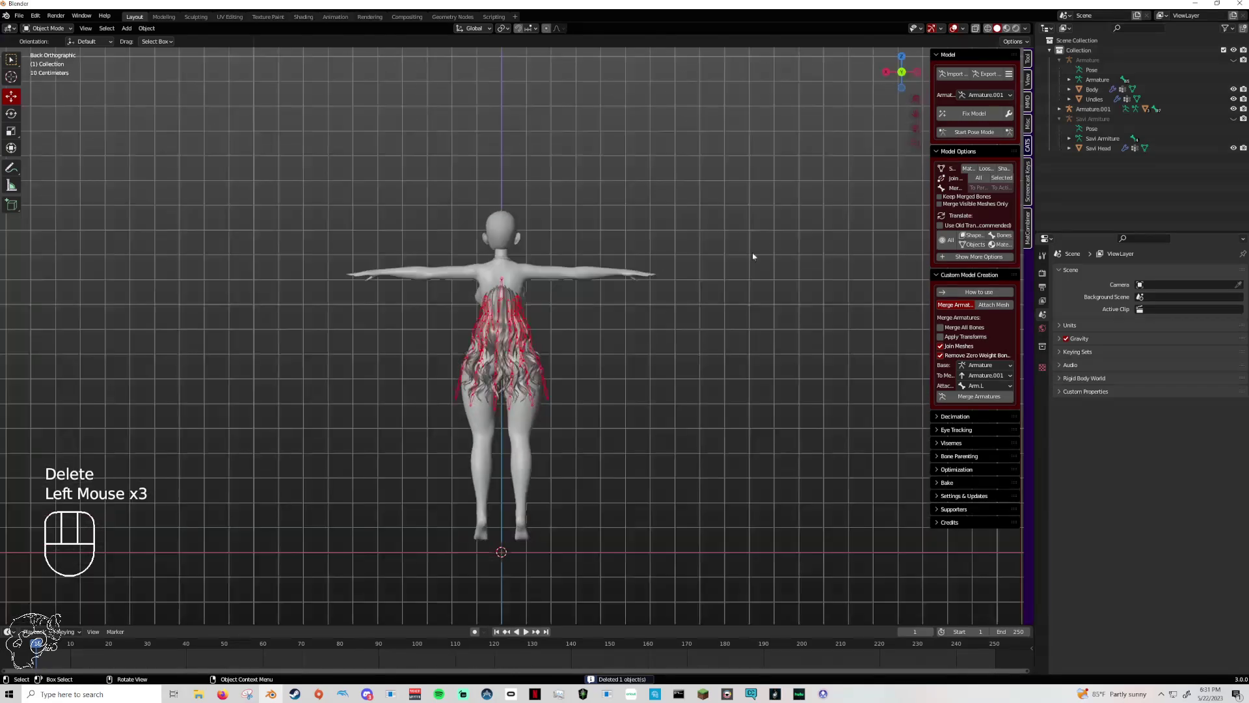
pyautogui.click(904, 74)
pyautogui.click(547, 348)
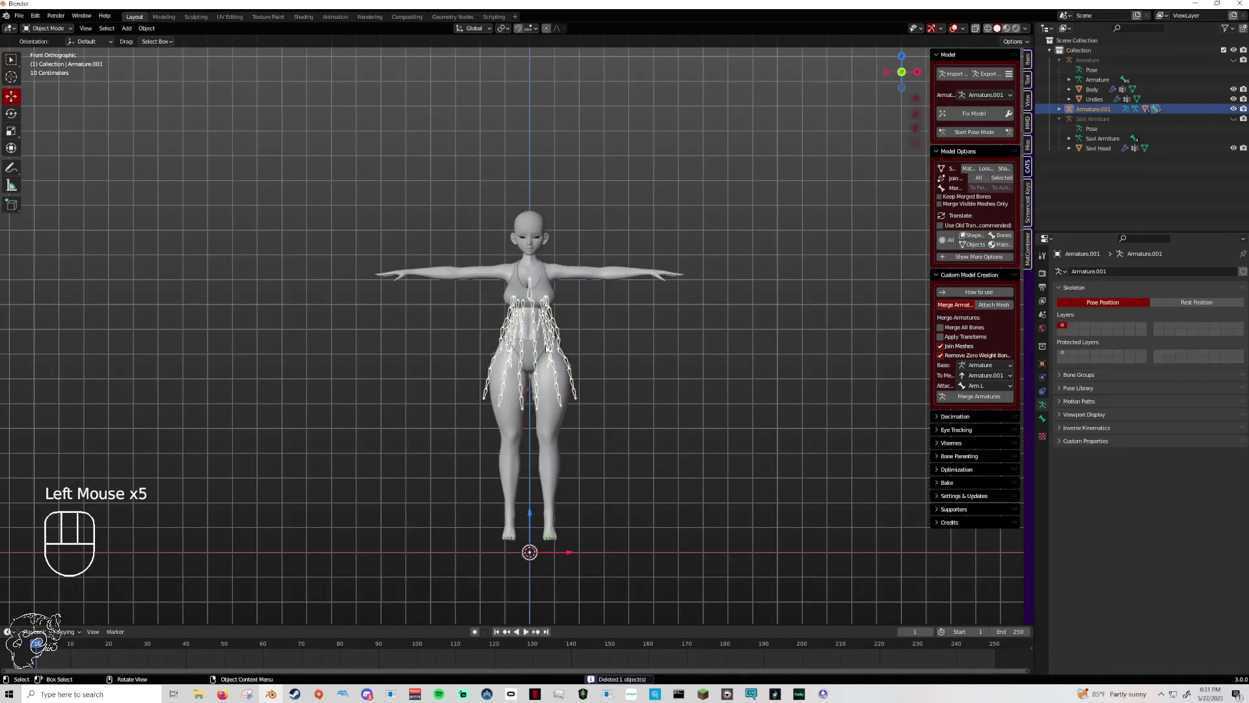
pyautogui.rightClick(521, 364)
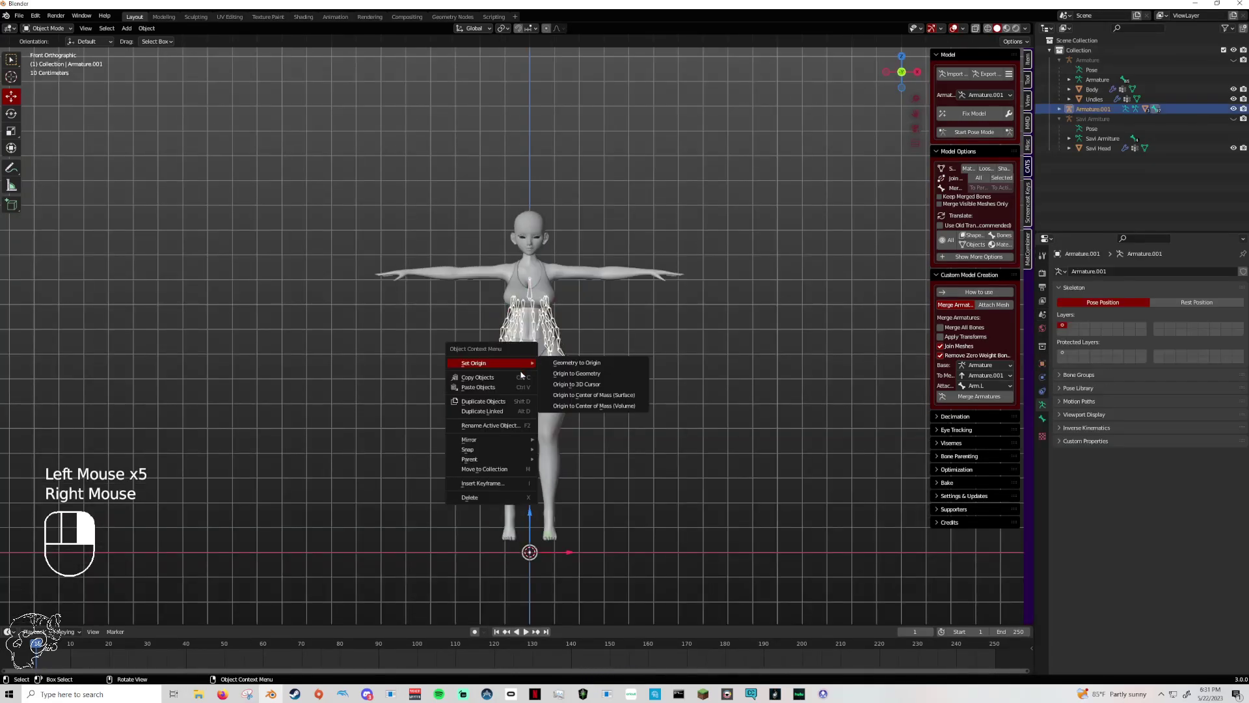
pyautogui.click(567, 374)
# Raise the hair armature vertically from the waist to the head and fine-tune its height against the scalp.
pyautogui.moveTo(530, 319); pyautogui.dragTo(530, 244)
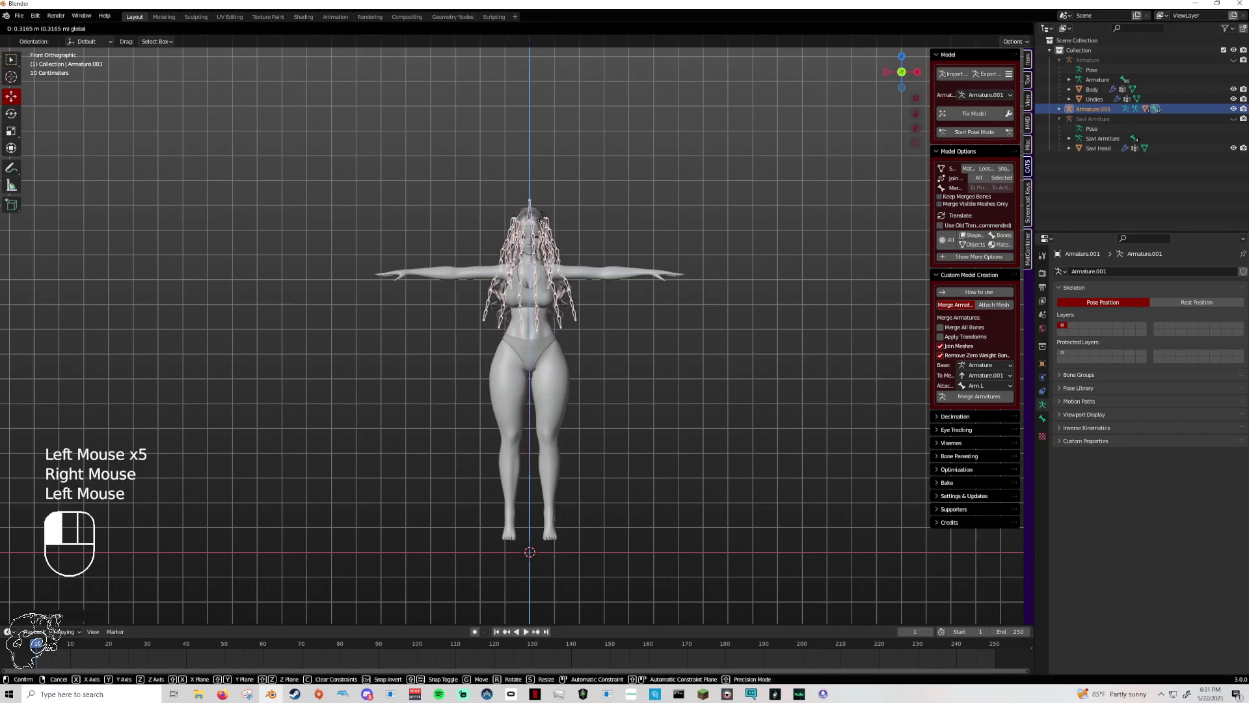
pyautogui.press('Return')
pyautogui.scroll(3, 591, 319)
pyautogui.keyDown('shift'); pyautogui.moveTo(650, 243); pyautogui.dragTo(576, 365, button='middle'); pyautogui.keyUp('shift')
pyautogui.scroll(2, 576, 365)
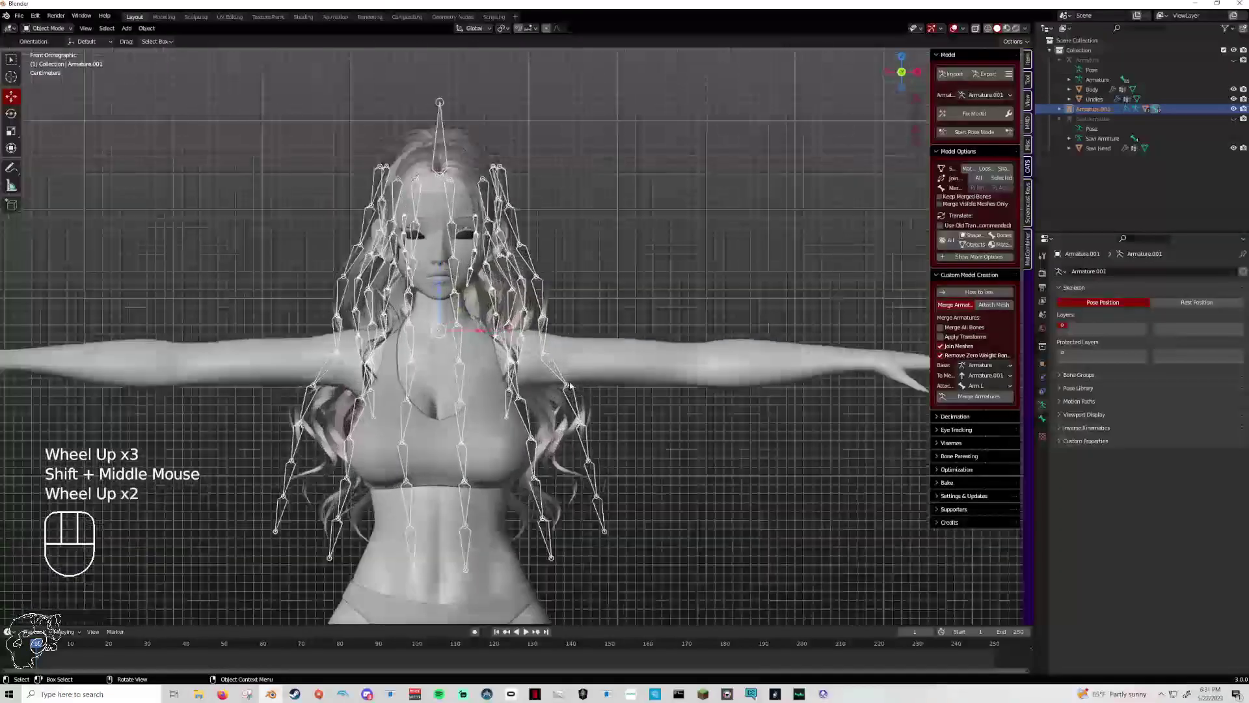
pyautogui.moveTo(440, 287); pyautogui.dragTo(441, 287)
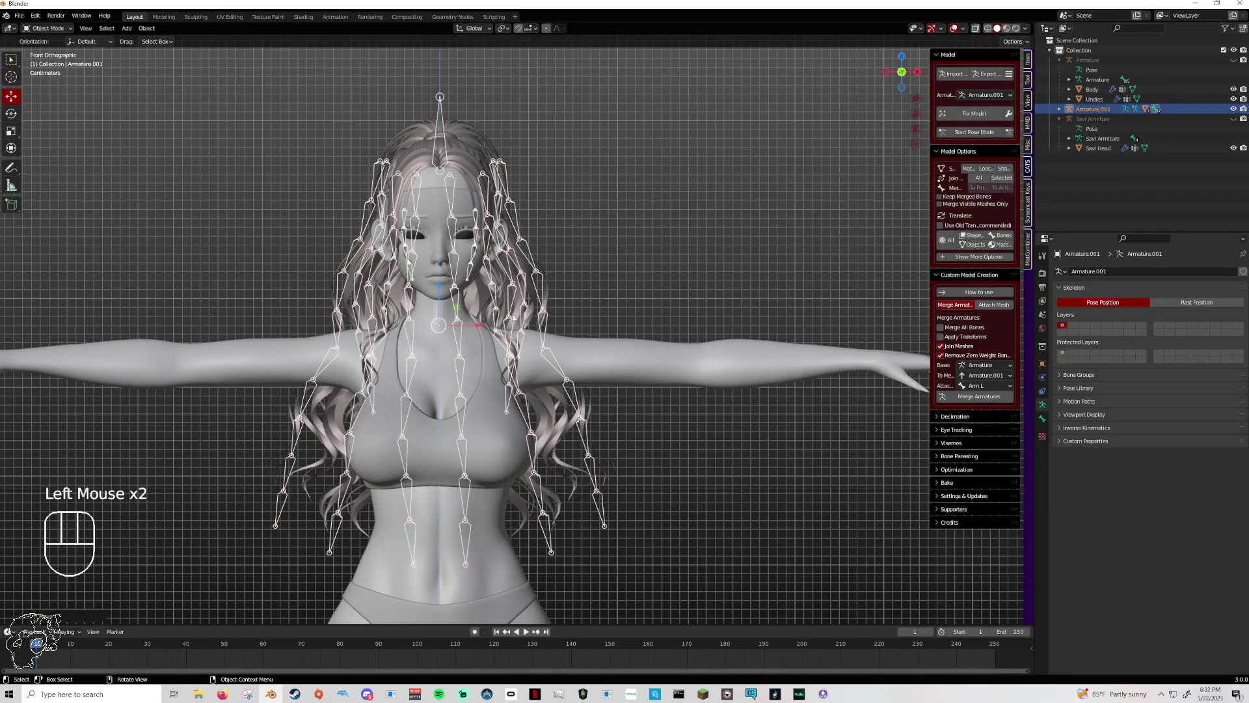
# Scale the hair armature up slightly and shift it down and back to fit the head in side view.
pyautogui.moveTo(514, 317); pyautogui.dragTo(550, 333, button='middle')
pyautogui.press('s')
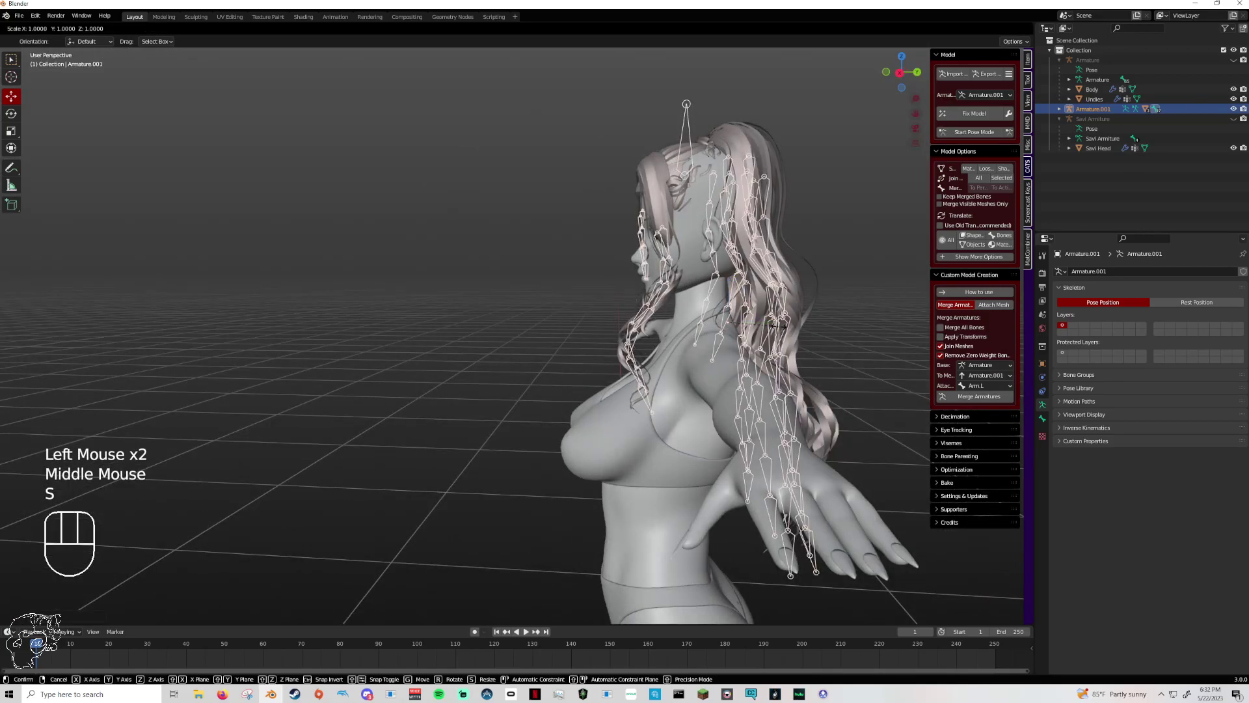
pyautogui.click(784, 323)
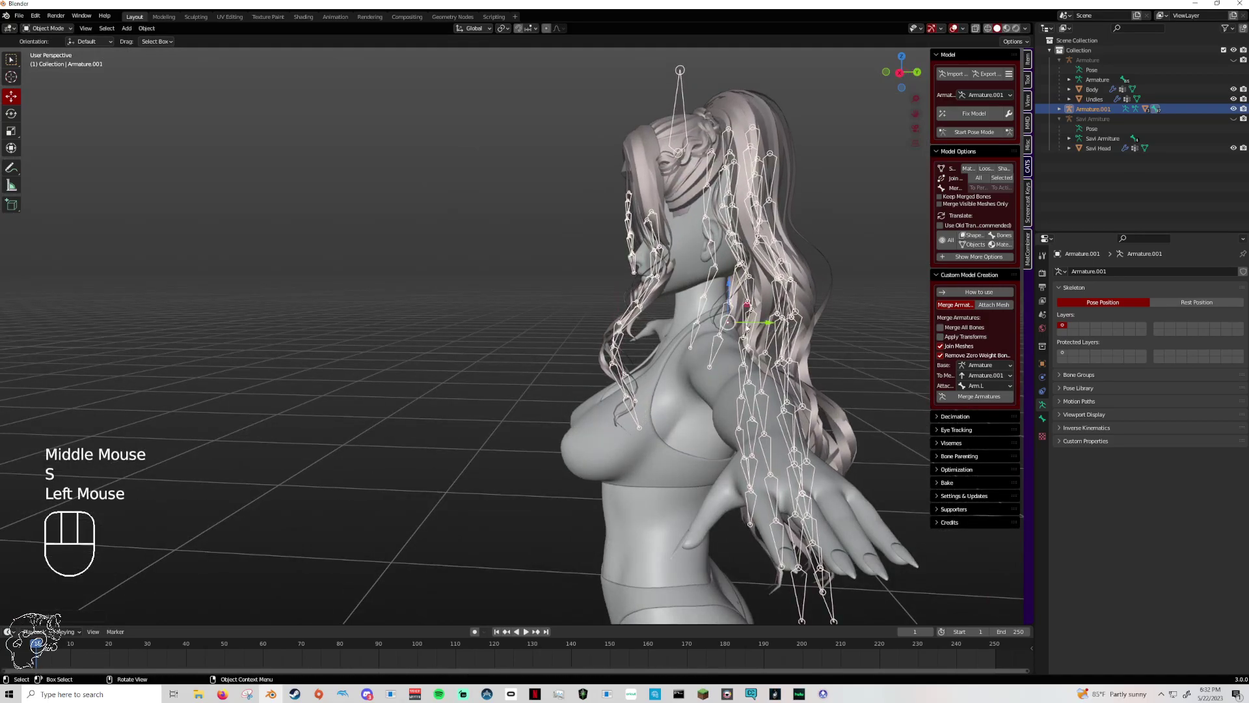
pyautogui.click(748, 299)
pyautogui.moveTo(748, 299); pyautogui.dragTo(755, 311)
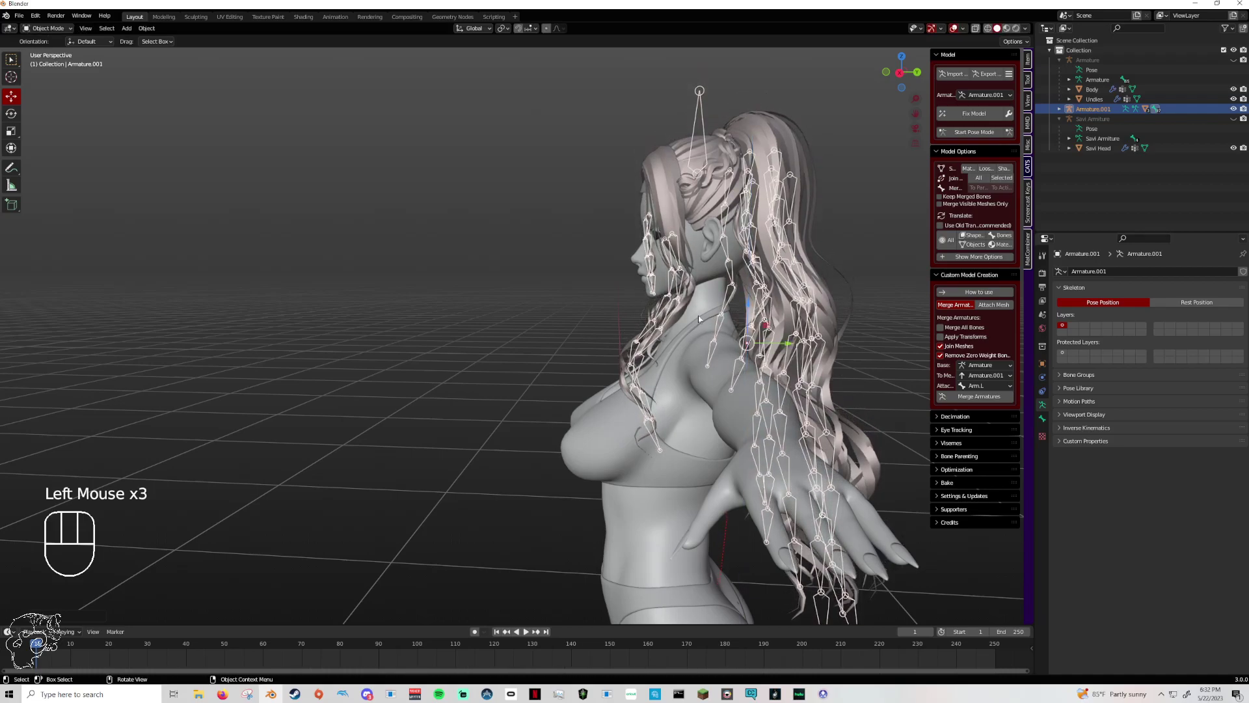
# Make a small scale adjustment to the hair armature and reposition it vertically and front-to-back, checking both sides of the head.
pyautogui.moveTo(697, 315); pyautogui.dragTo(599, 304, button='middle')
pyautogui.press('s')
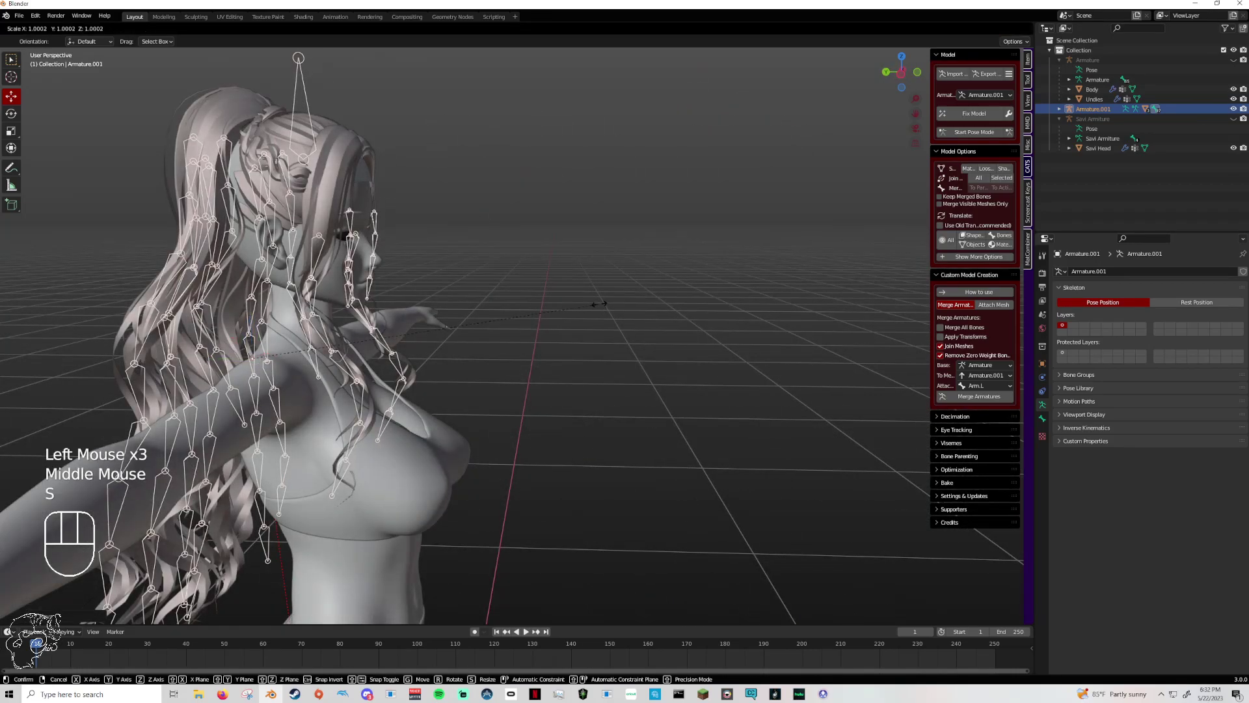
pyautogui.click(602, 306)
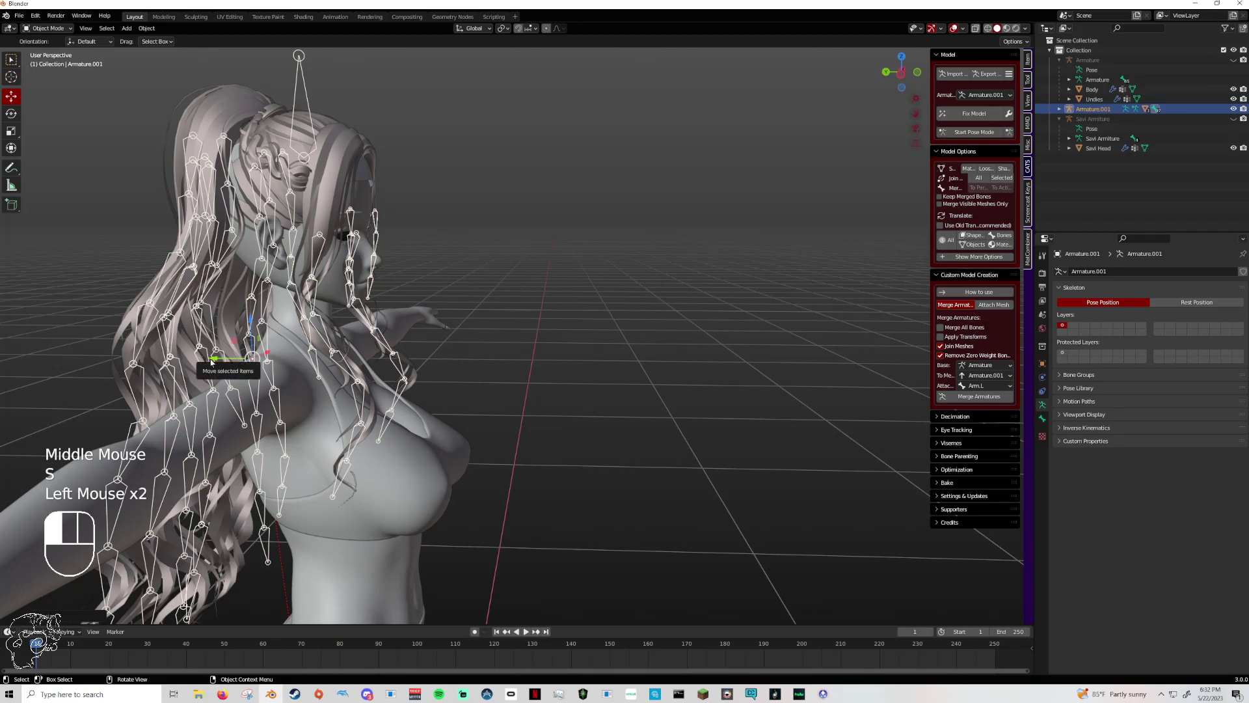
pyautogui.moveTo(250, 323); pyautogui.dragTo(254, 328)
pyautogui.moveTo(253, 329); pyautogui.dragTo(667, 339, button='middle')
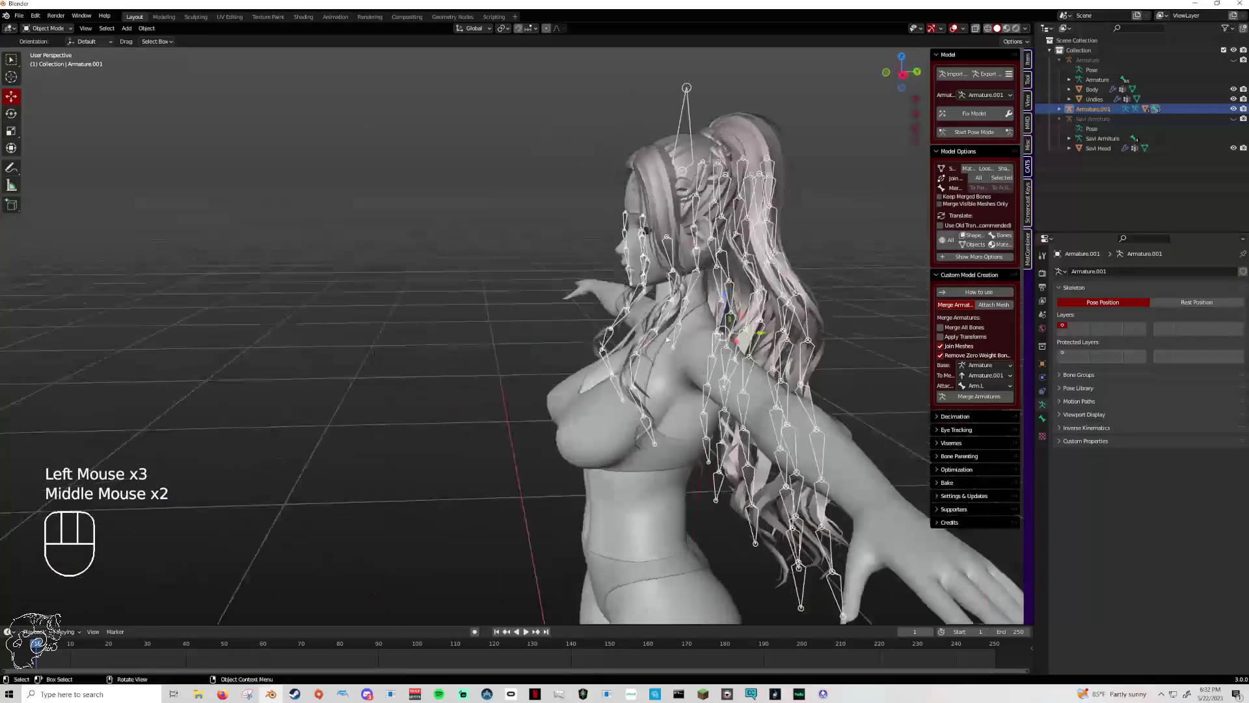
pyautogui.moveTo(763, 336); pyautogui.dragTo(712, 336)
# Rescale the hair armature slightly and nudge it front-to-back and vertically until the hair sits on the scalp.
pyautogui.keyDown('shift'); pyautogui.moveTo(783, 296); pyautogui.dragTo(451, 359, button='middle'); pyautogui.keyUp('shift')
pyautogui.press('s')
pyautogui.click(589, 273)
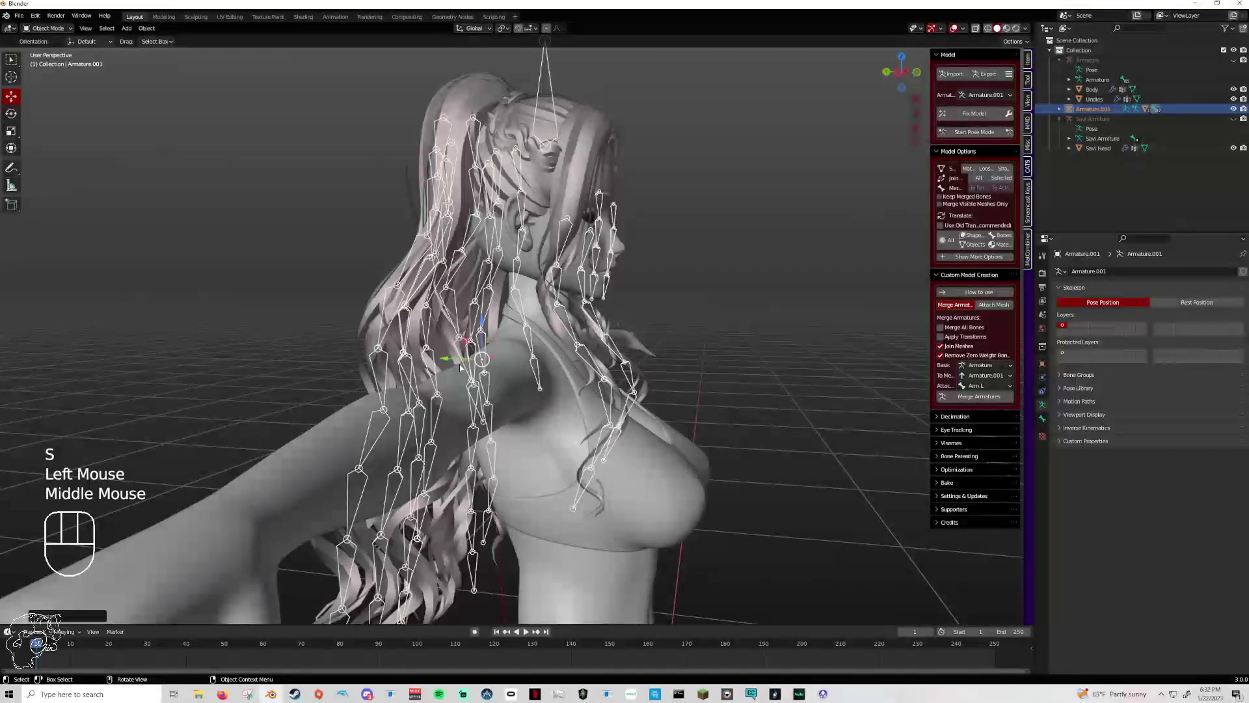
pyautogui.moveTo(445, 357); pyautogui.dragTo(479, 328)
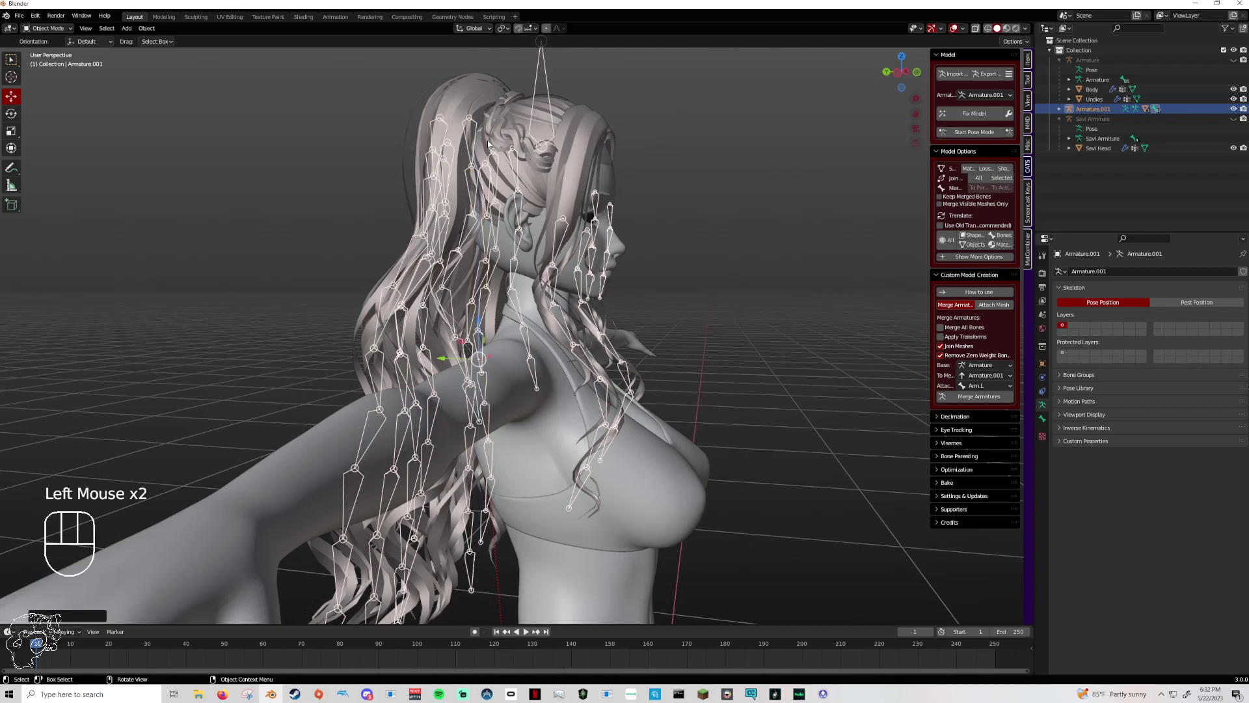
# Deselect and hide the hair armature, and expand its contents to list the separate hair meshes.
pyautogui.click(748, 326)
pyautogui.moveTo(747, 326); pyautogui.dragTo(491, 260, button='middle')
pyautogui.scroll(-2, 536, 312)
pyautogui.moveTo(536, 312)
pyautogui.mouseDown(button='middle')
pyautogui.moveTo(455, 309)
pyautogui.moveTo(627, 304)
pyautogui.moveTo(521, 312)
pyautogui.mouseUp(button='middle')
pyautogui.scroll(-1, 622, 304)
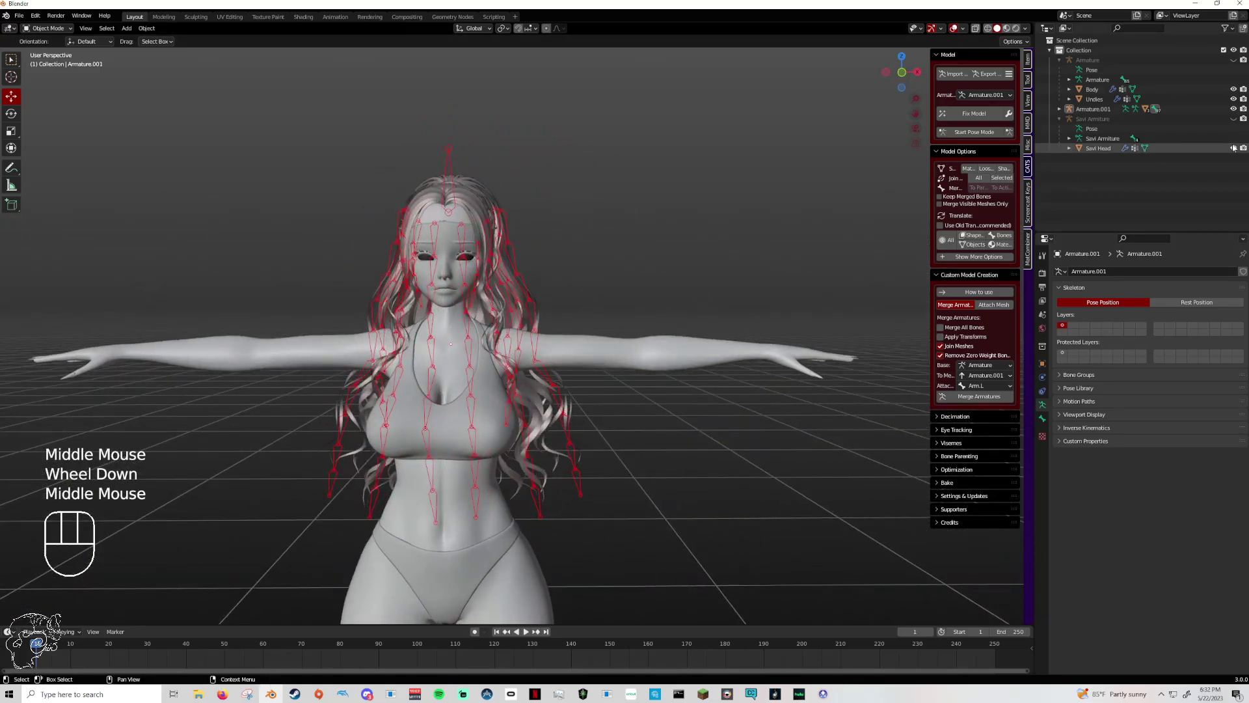
pyautogui.click(1234, 109)
pyautogui.click(1059, 108)
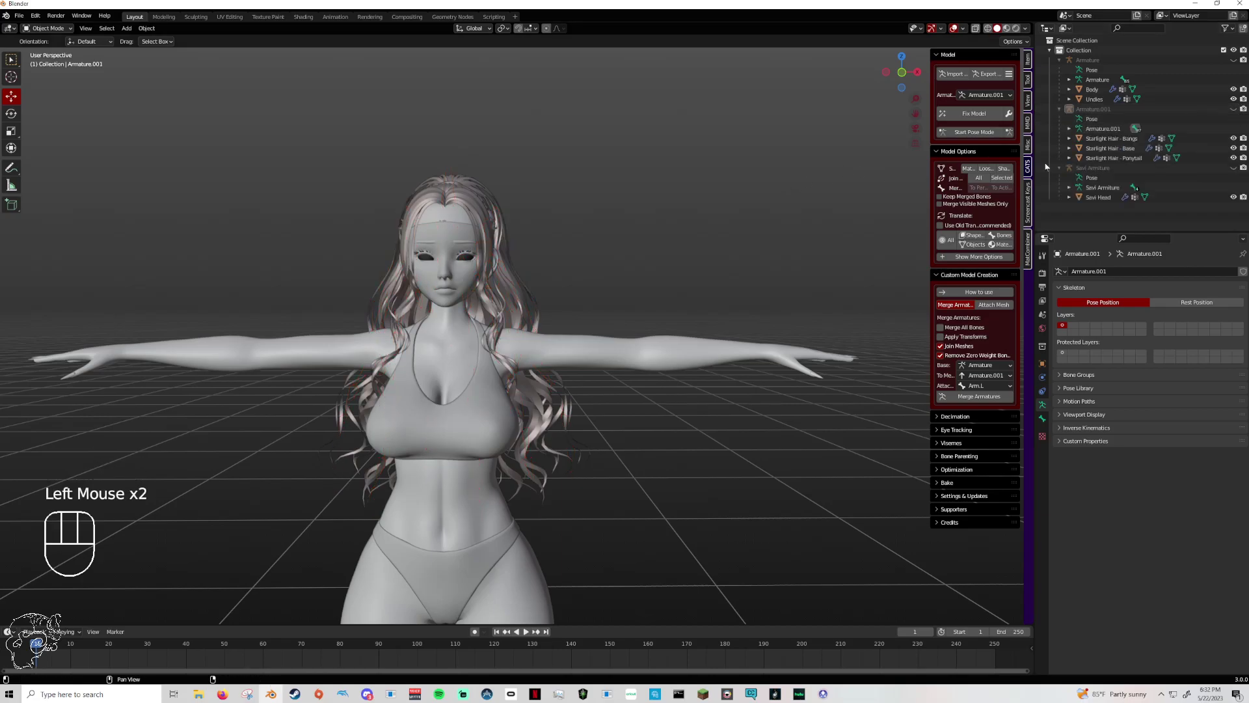
# Hide and reshow the Starlight Hair Bangs and Base meshes one at a time to examine what each part covers.
pyautogui.click(1234, 138)
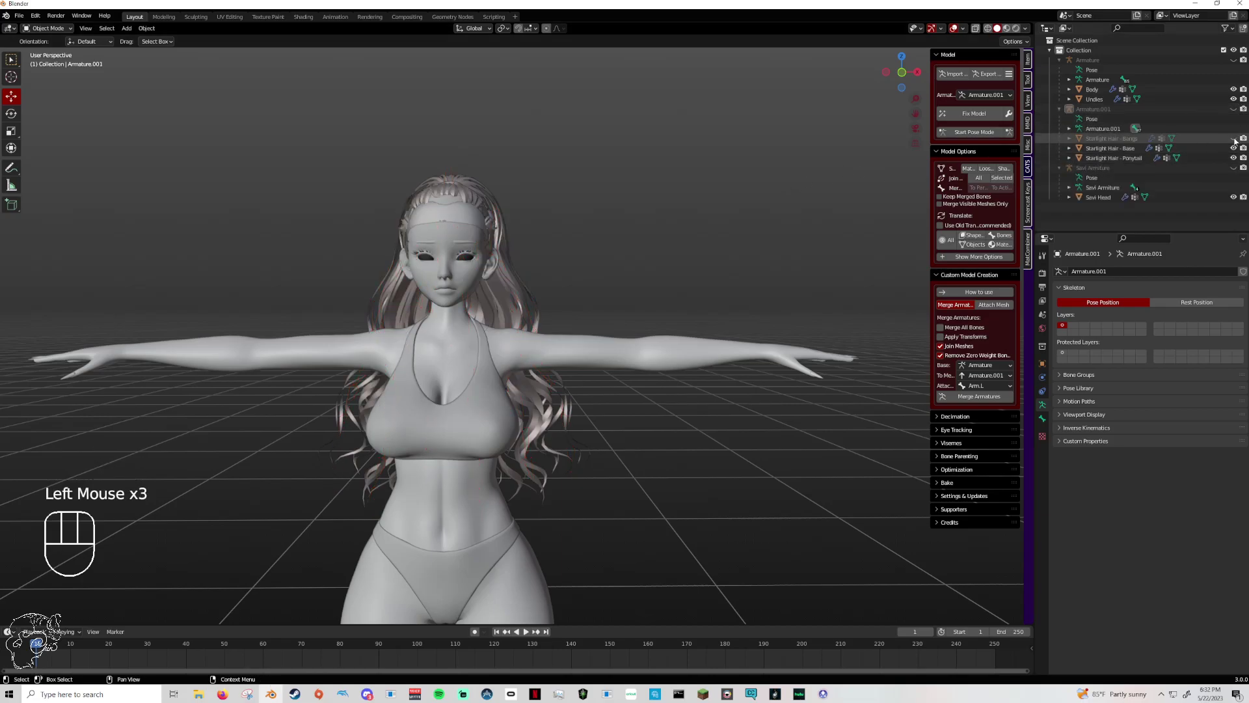
pyautogui.click(1234, 138)
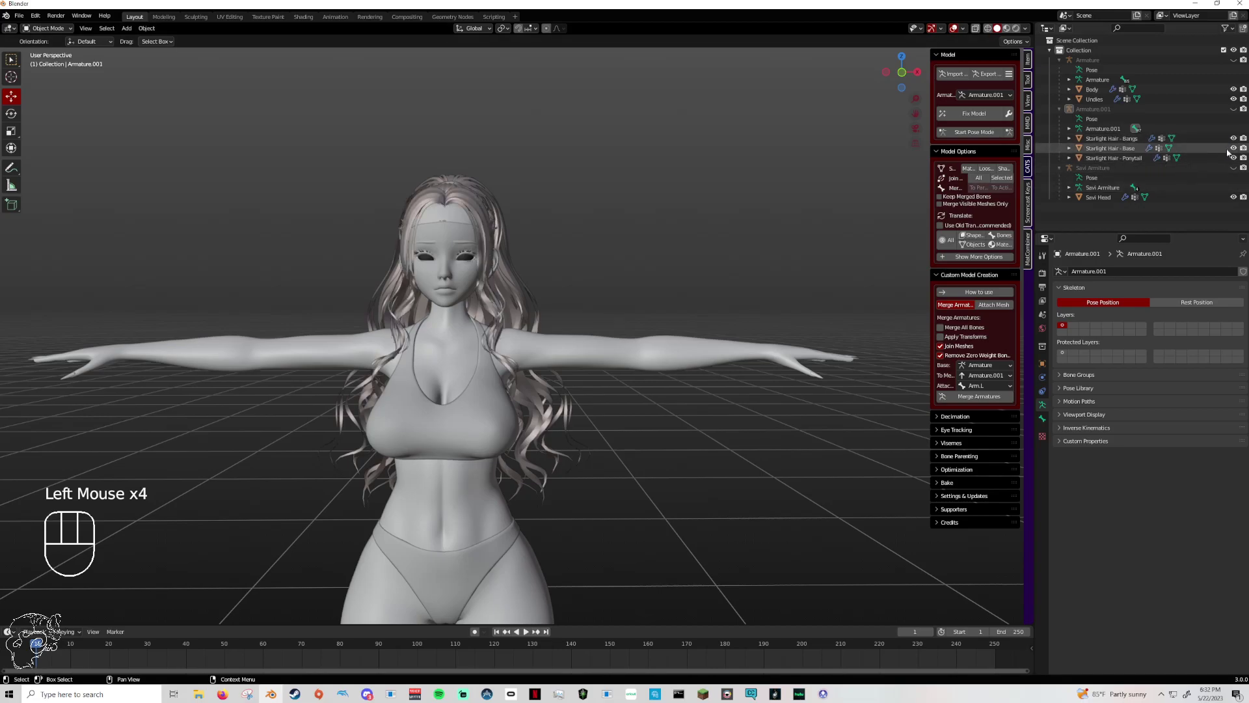
pyautogui.moveTo(755, 191); pyautogui.dragTo(579, 214, button='middle')
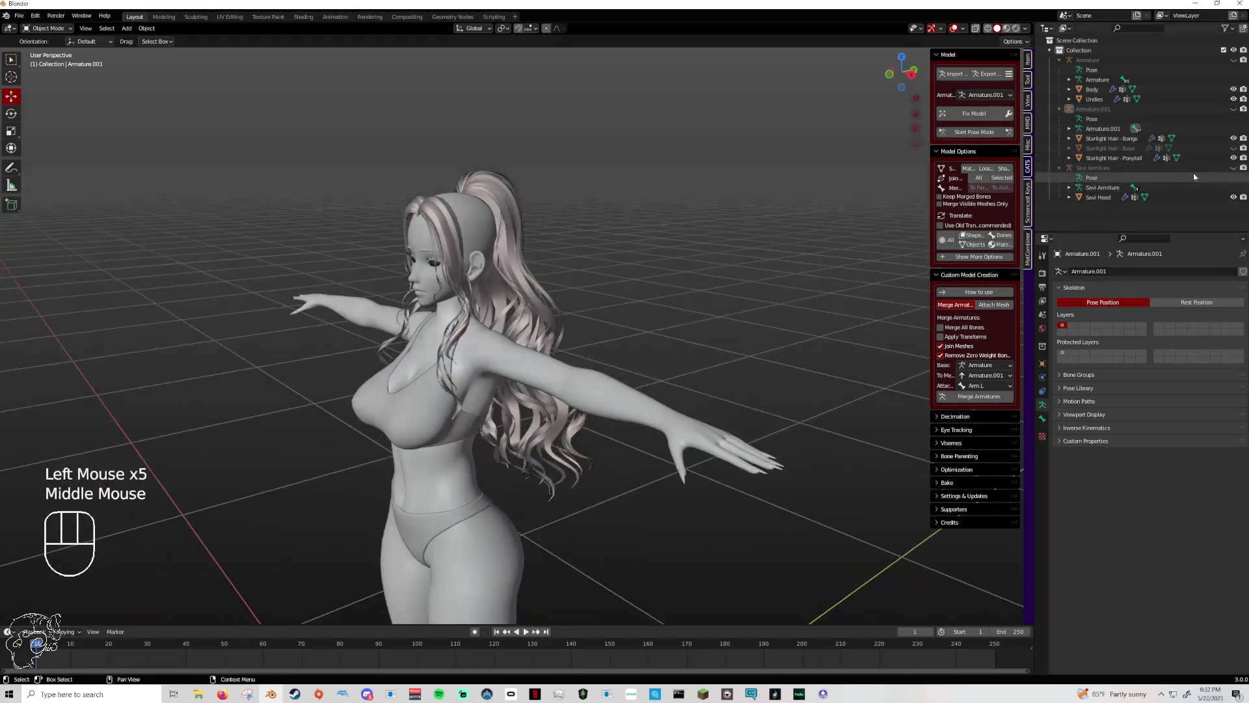
pyautogui.click(1234, 148)
pyautogui.click(1233, 168)
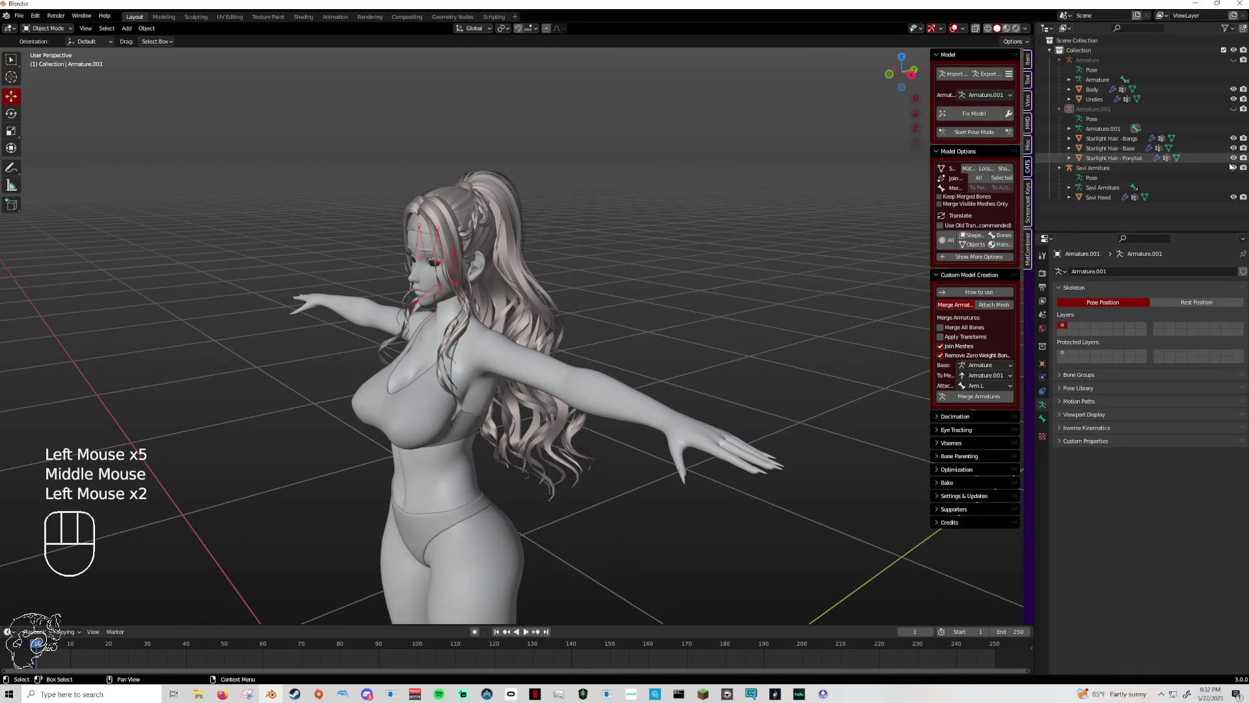
pyautogui.click(1234, 168)
# Hide the Starlight Hair Ponytail mesh to examine the head from behind and the side, and show it again.
pyautogui.click(1233, 159)
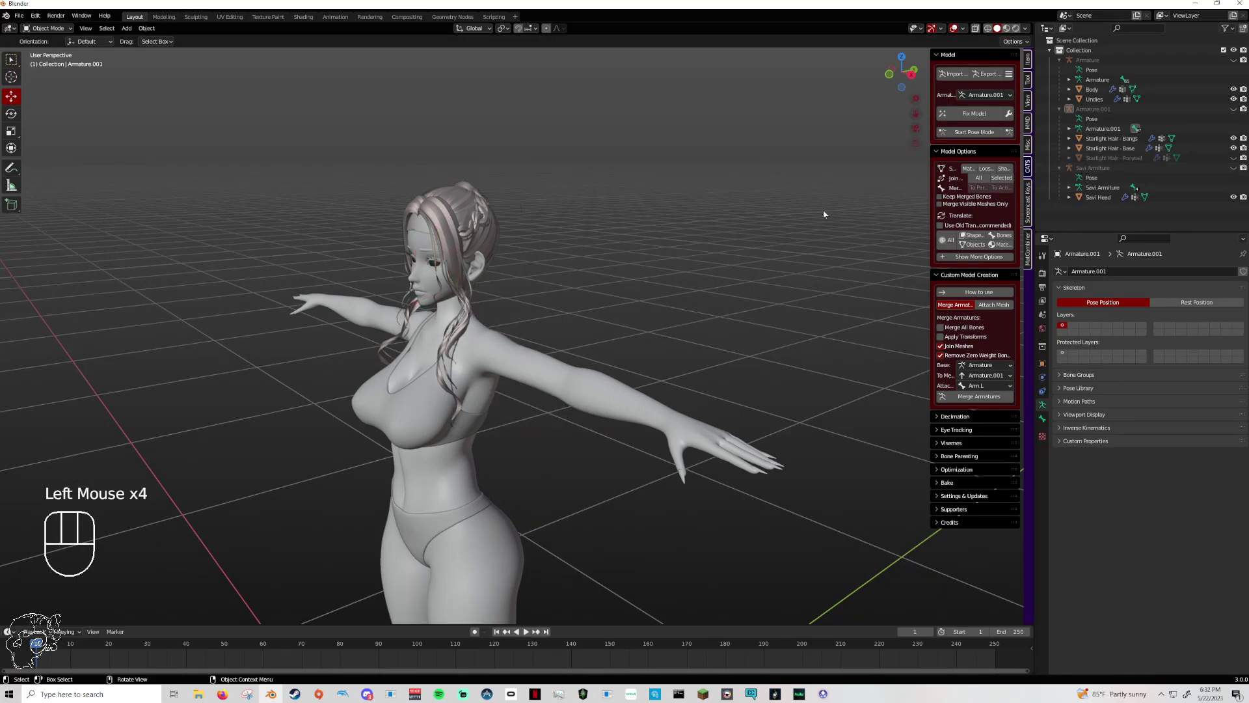
pyautogui.moveTo(823, 209); pyautogui.dragTo(561, 231, button='middle')
pyautogui.scroll(2, 723, 232)
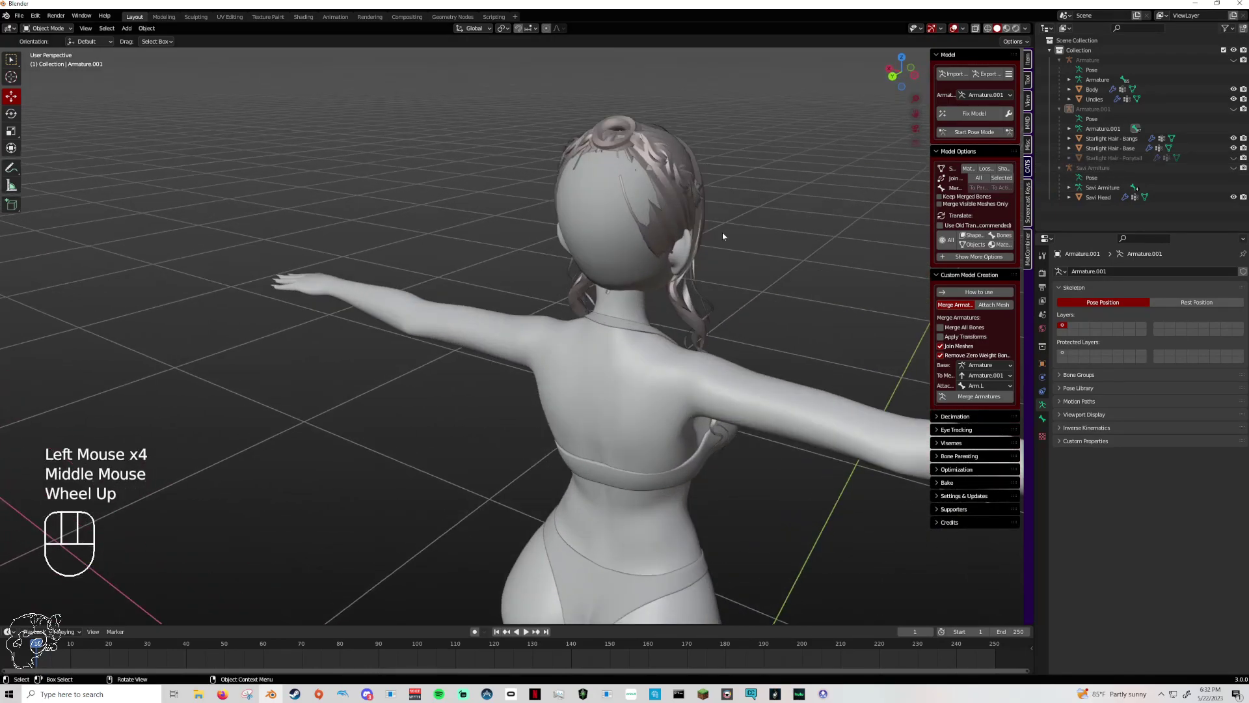
pyautogui.moveTo(722, 233); pyautogui.dragTo(577, 222, button='middle')
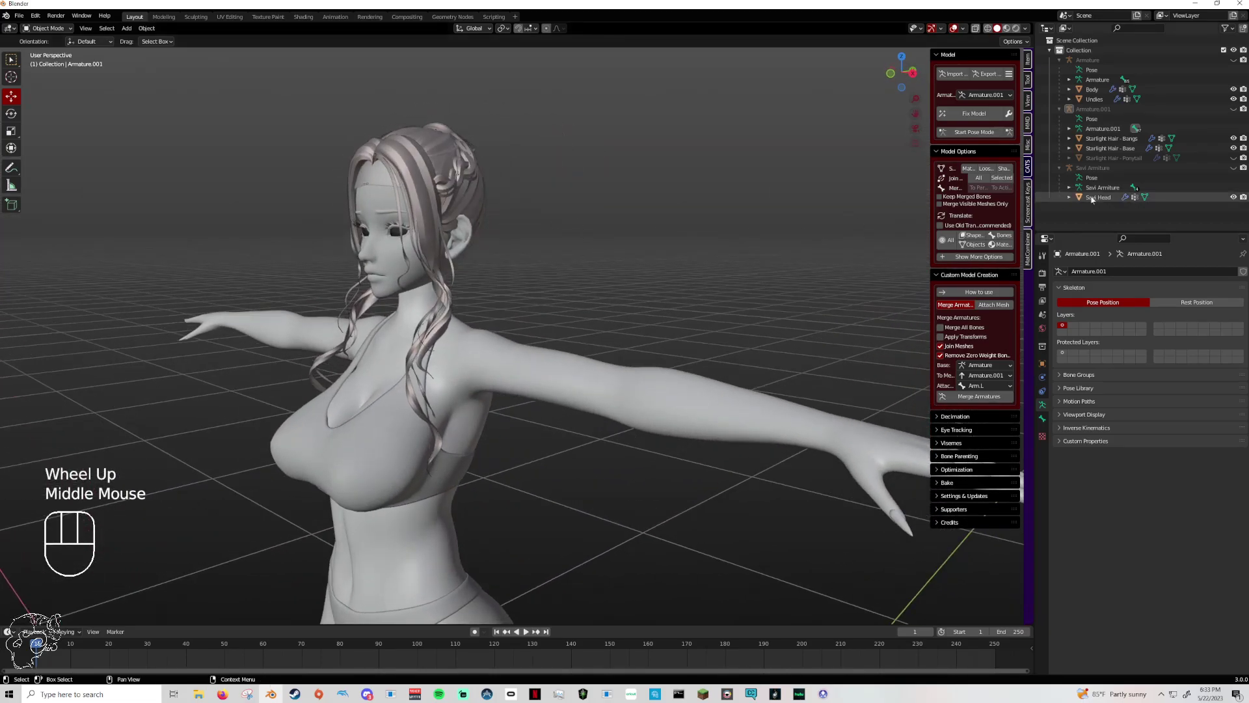
pyautogui.click(1233, 159)
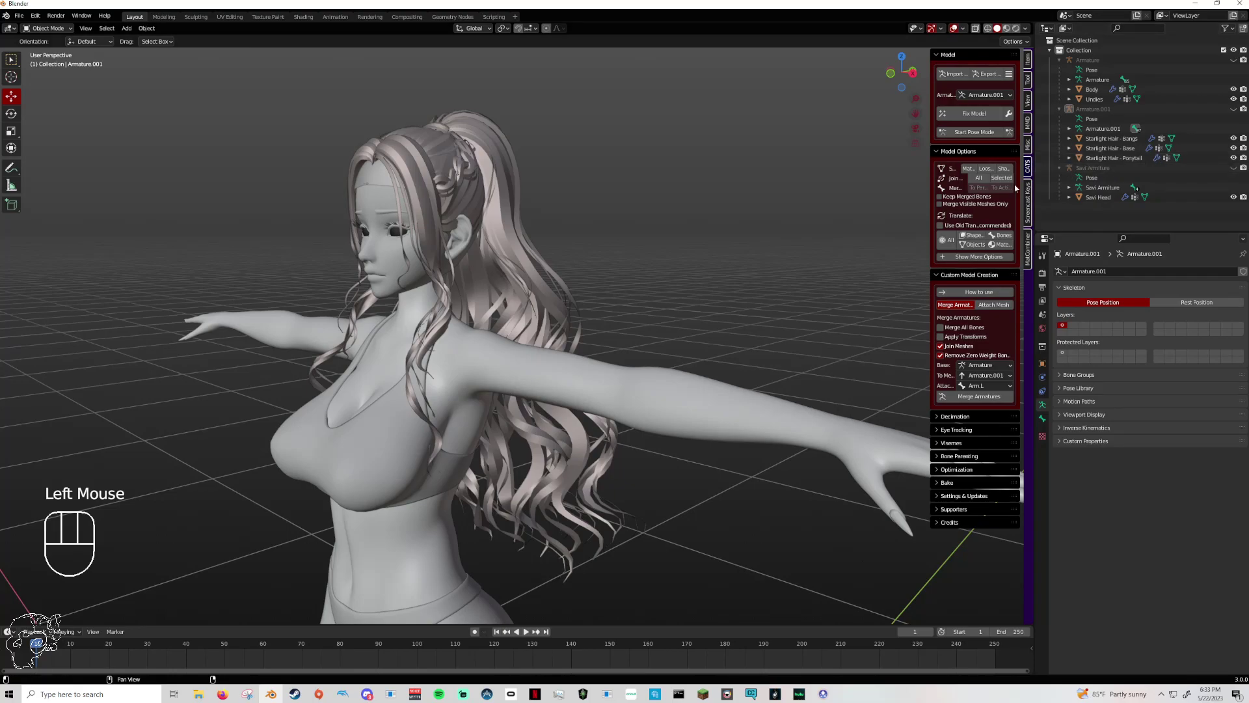
pyautogui.moveTo(657, 228); pyautogui.dragTo(590, 257, button='middle')
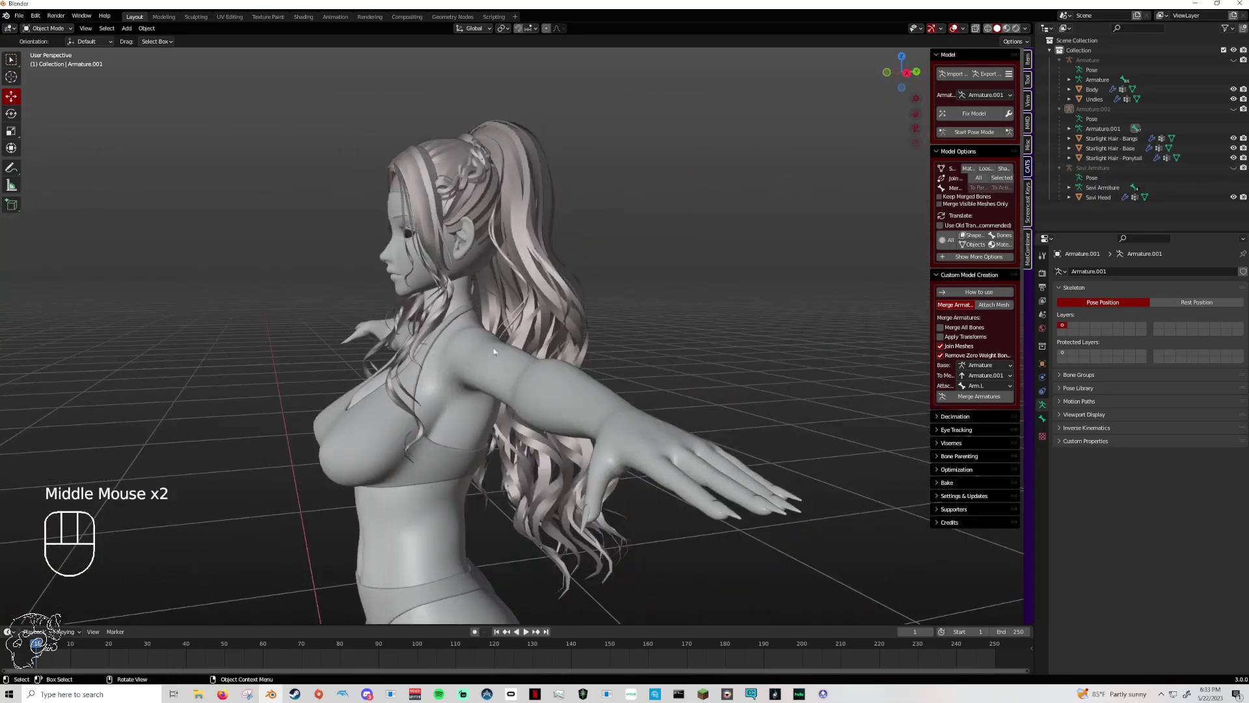
# Temporarily hide the Starlight Hair Ponytail mesh to inspect the remaining hair from above and the side, and review the complete hairstyle from the front.
pyautogui.moveTo(494, 352); pyautogui.dragTo(594, 346, button='middle')
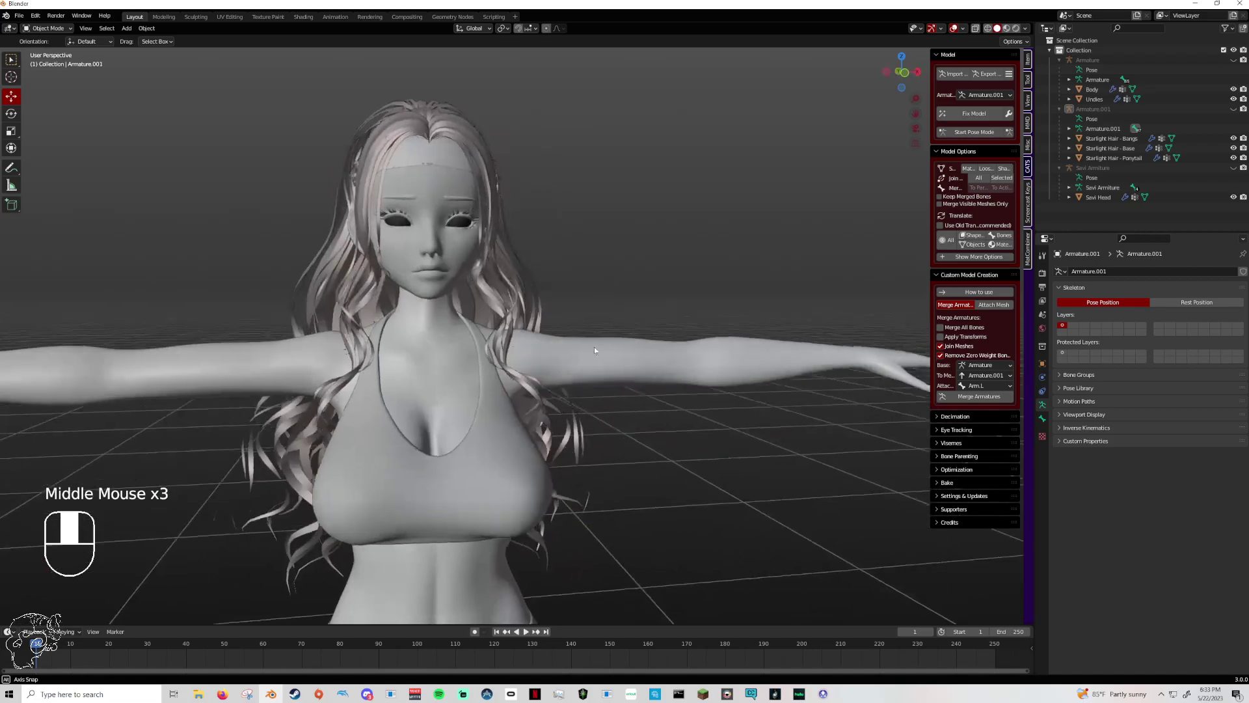
pyautogui.click(1233, 158)
pyautogui.moveTo(627, 251); pyautogui.dragTo(746, 257, button='middle')
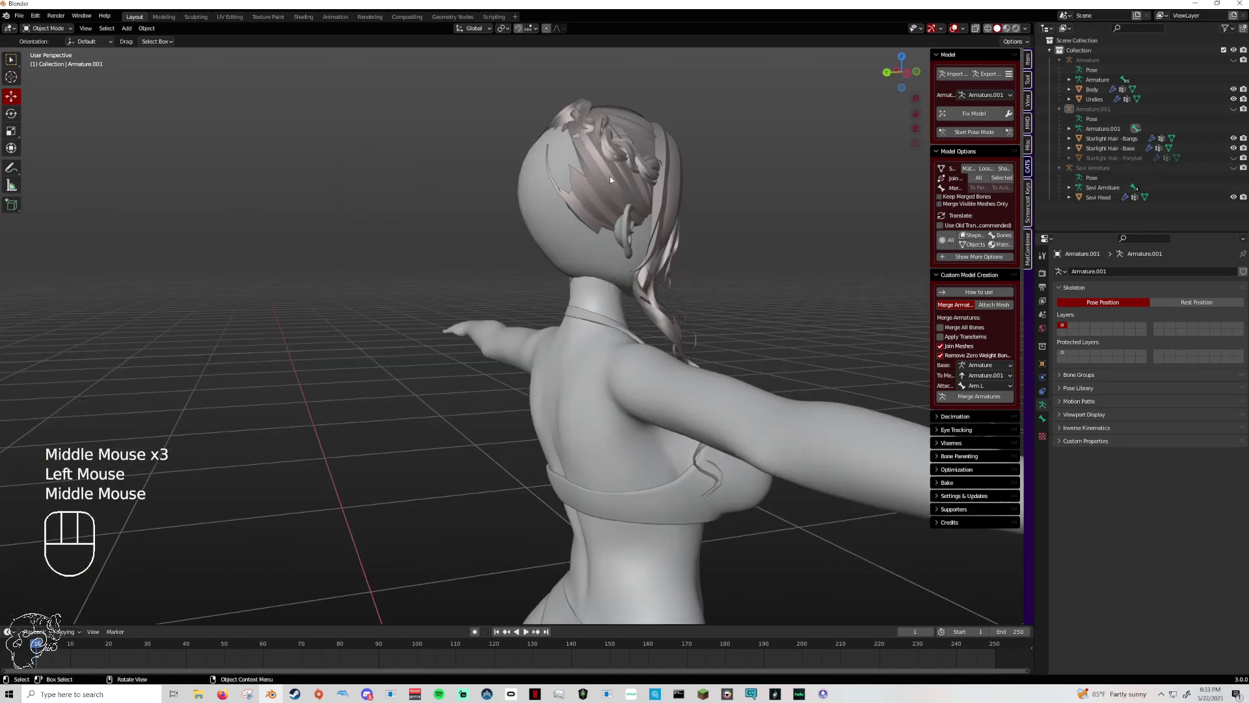
pyautogui.moveTo(611, 177); pyautogui.dragTo(790, 249, button='middle')
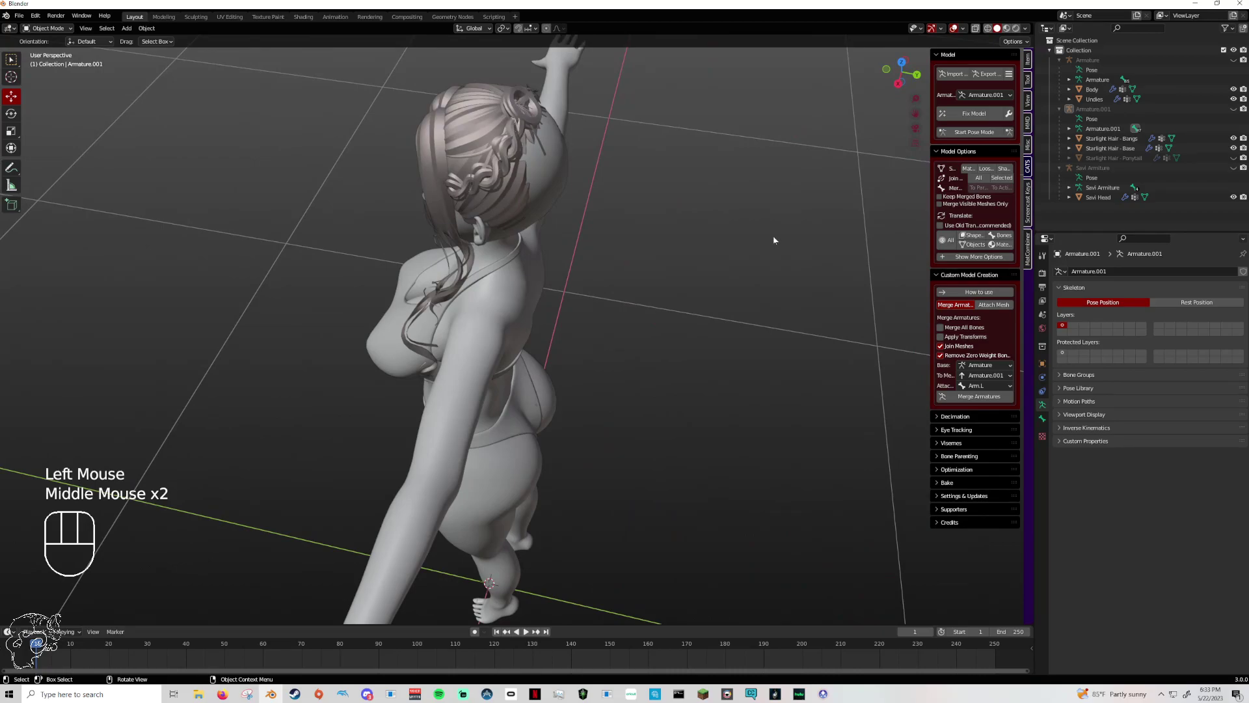
pyautogui.scroll(2, 771, 234)
pyautogui.moveTo(903, 74); pyautogui.dragTo(763, 130)
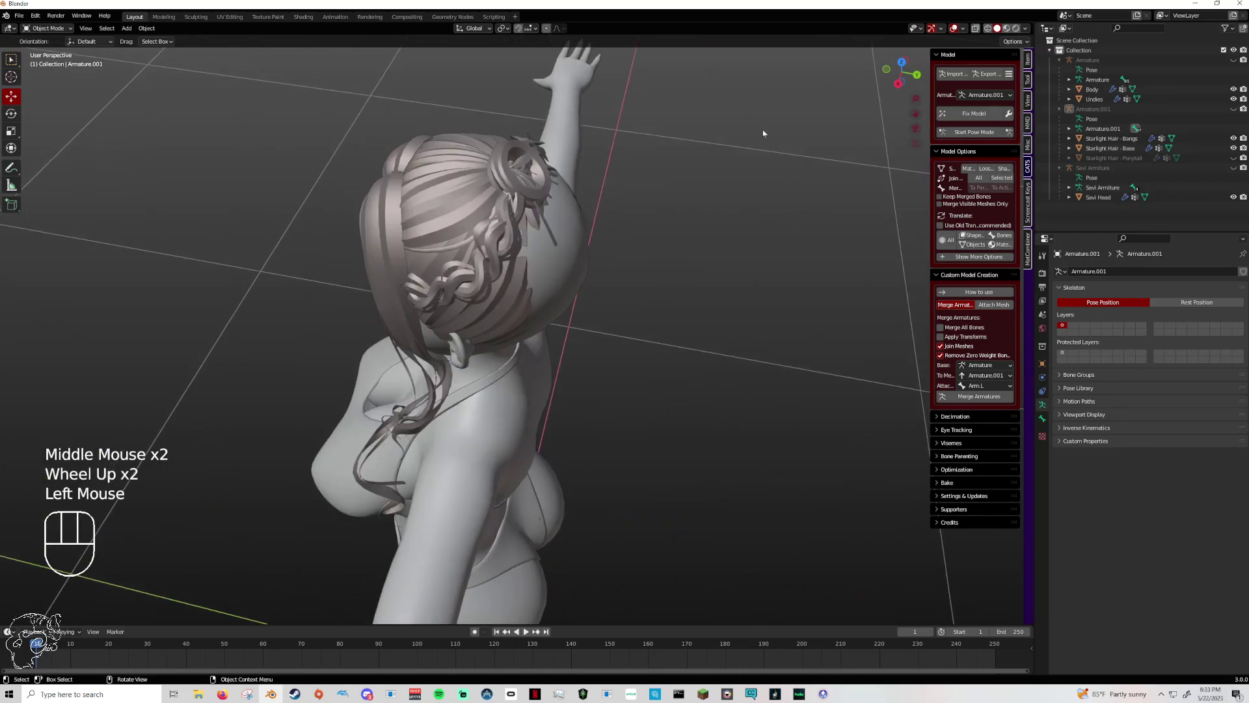
pyautogui.moveTo(763, 130); pyautogui.dragTo(861, 115, button='middle')
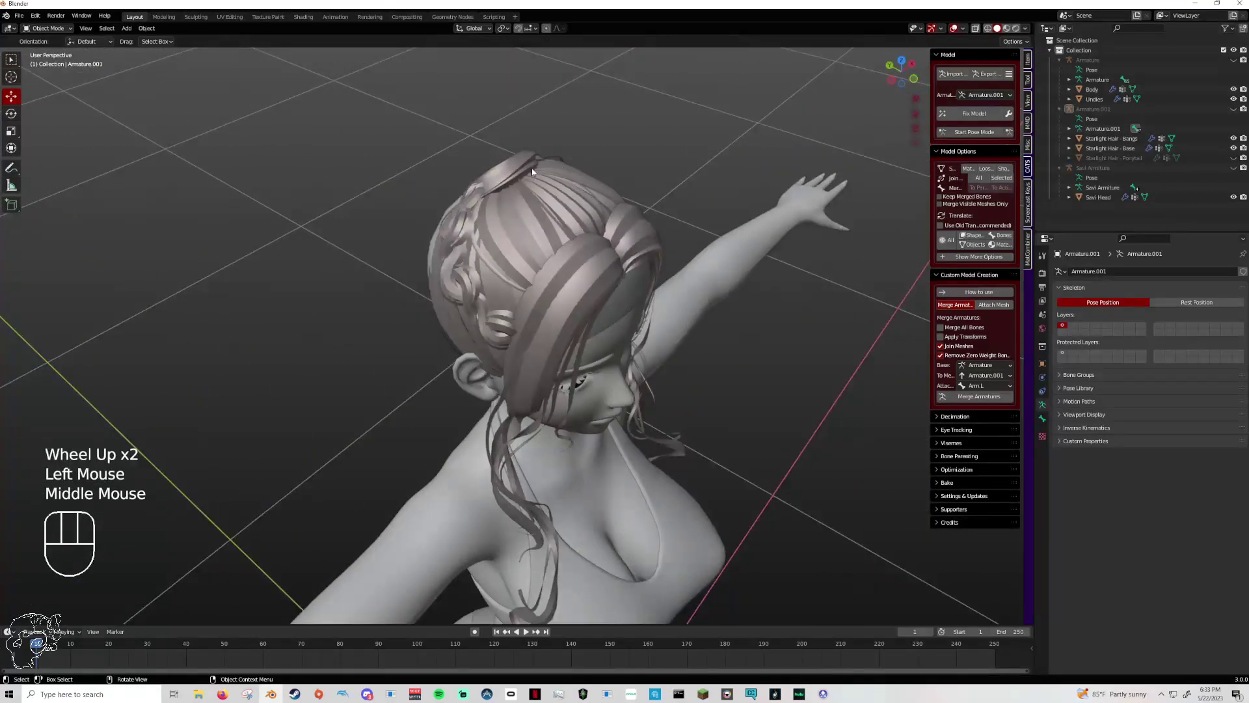
pyautogui.click(1233, 157)
pyautogui.click(914, 85)
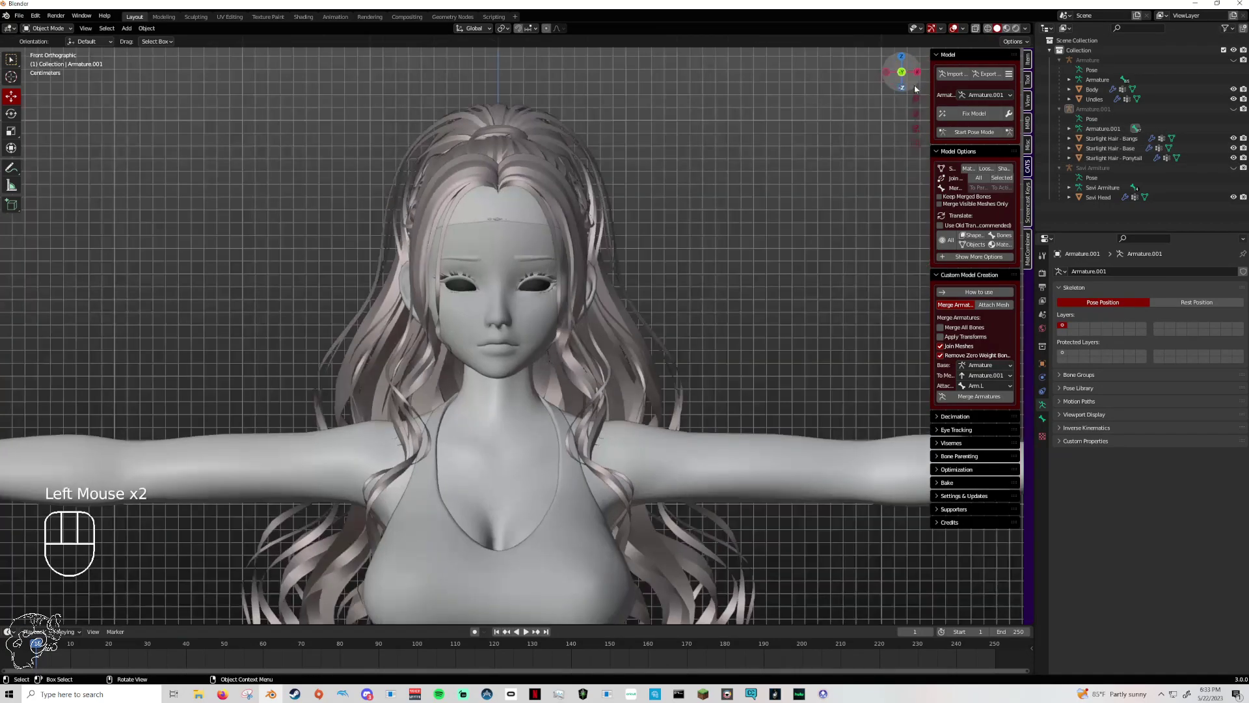
pyautogui.moveTo(915, 84); pyautogui.dragTo(901, 119, button='middle')
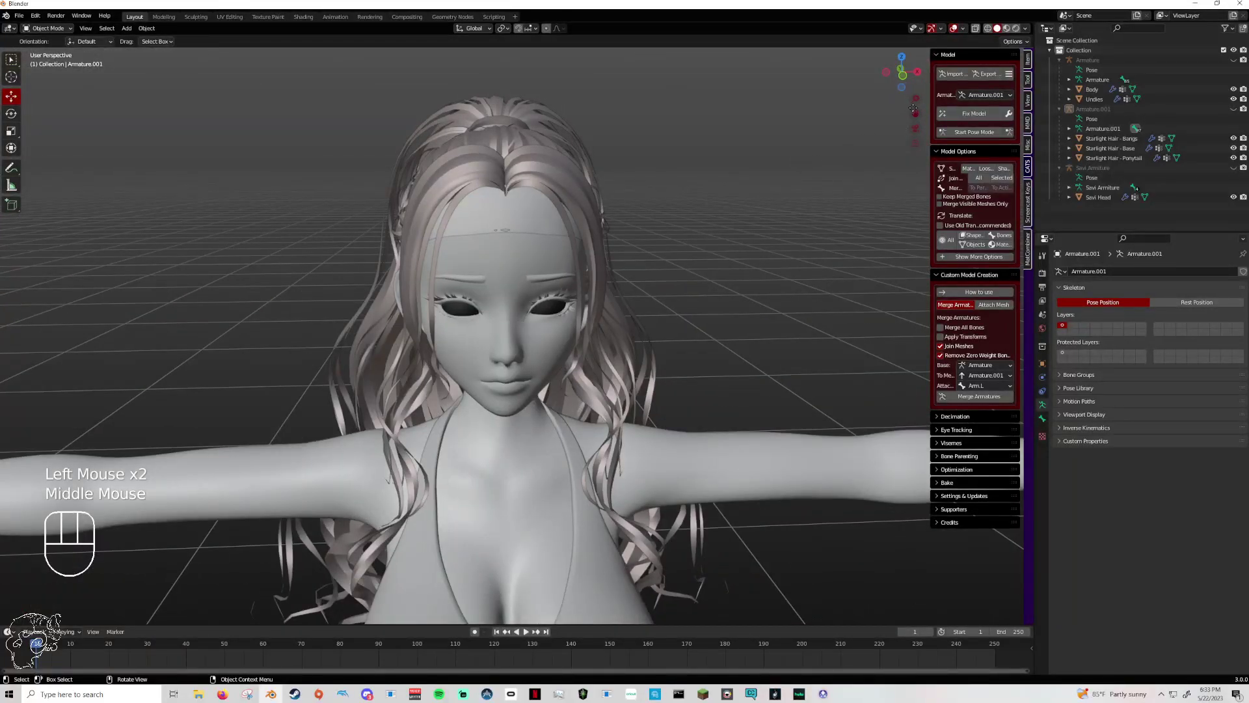
pyautogui.click(902, 74)
pyautogui.click(902, 74)
pyautogui.scroll(-4, 839, 164)
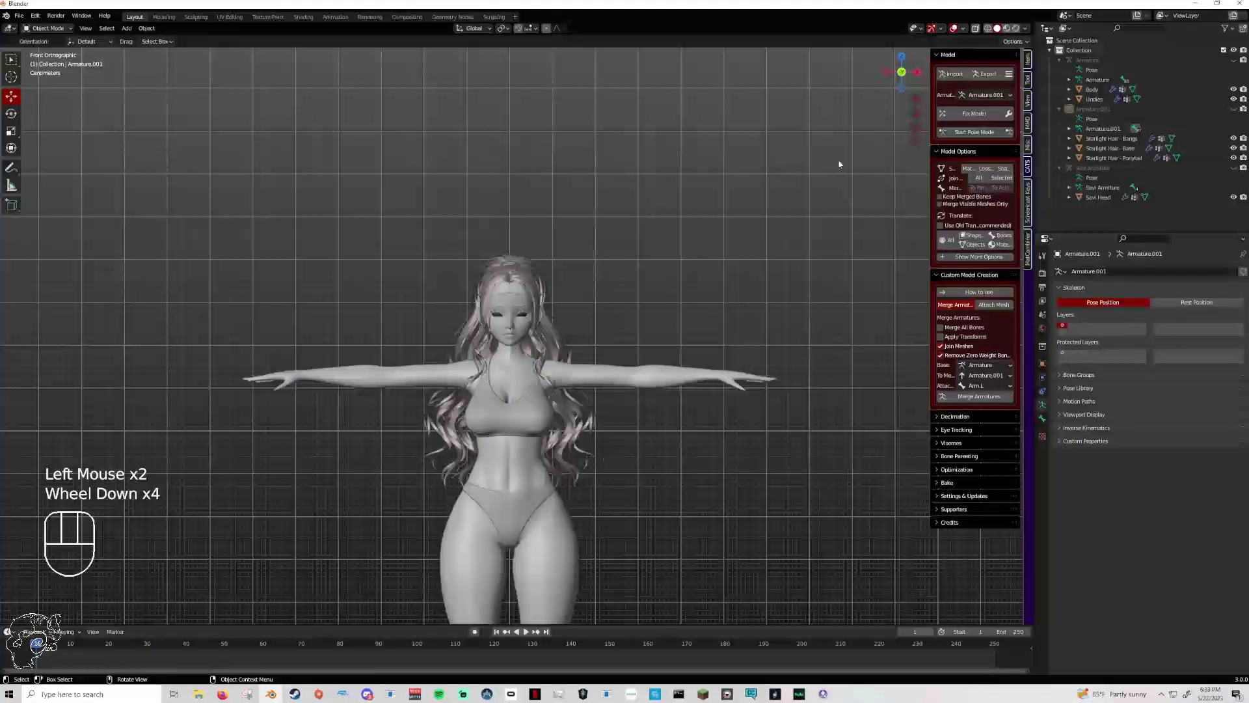
pyautogui.scroll(2, 840, 164)
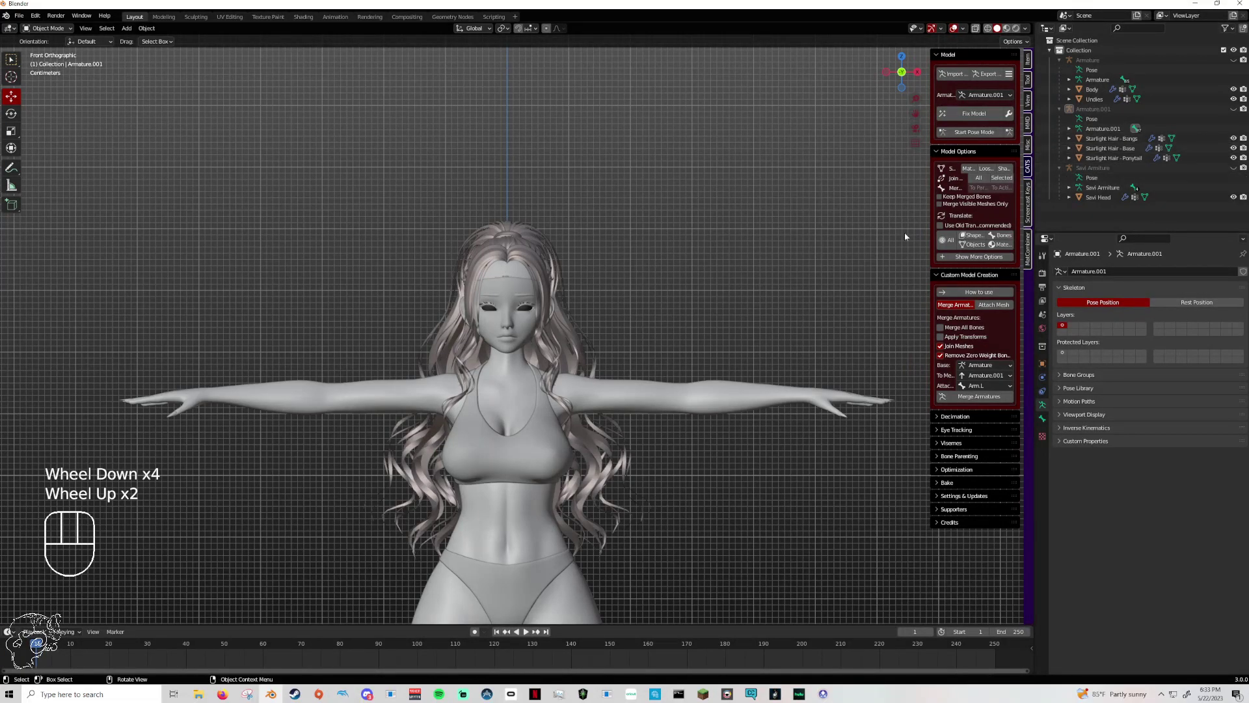
# Try to set the Starlight Hair Ponytail mesh's origin to its geometry, and undo the change.
pyautogui.click(1114, 159)
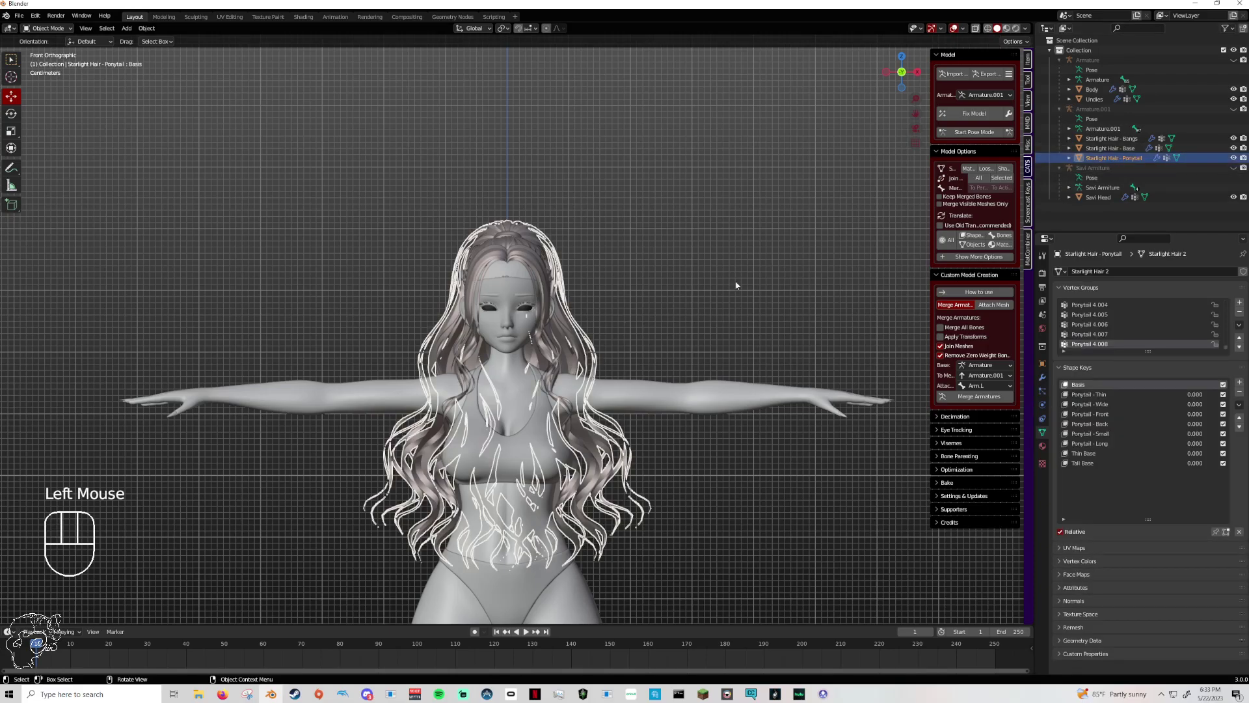
pyautogui.rightClick(554, 355)
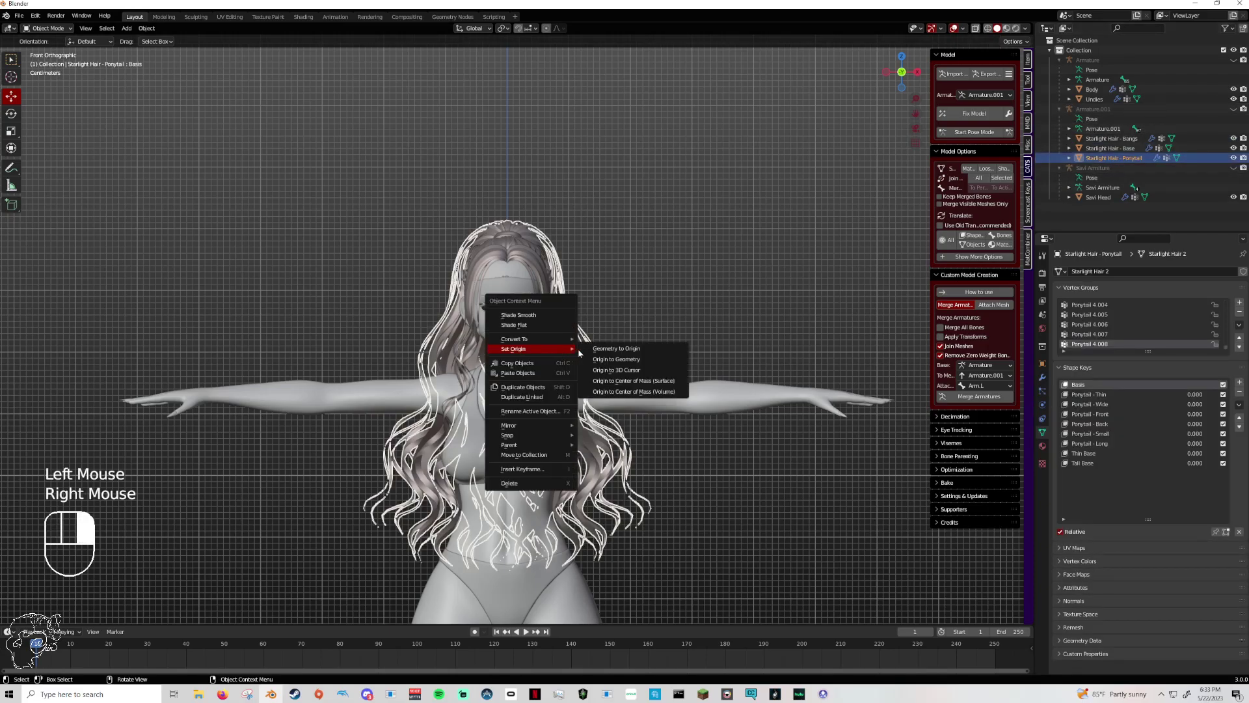
pyautogui.click(607, 362)
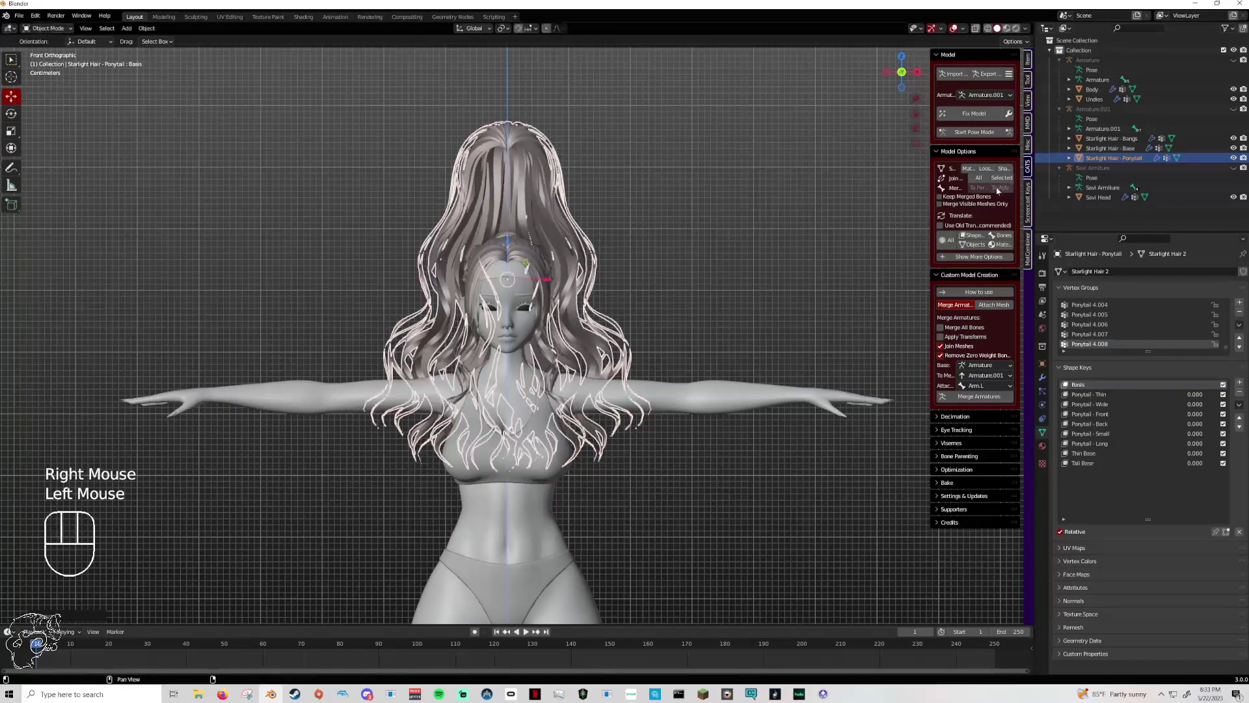
pyautogui.click(1233, 109)
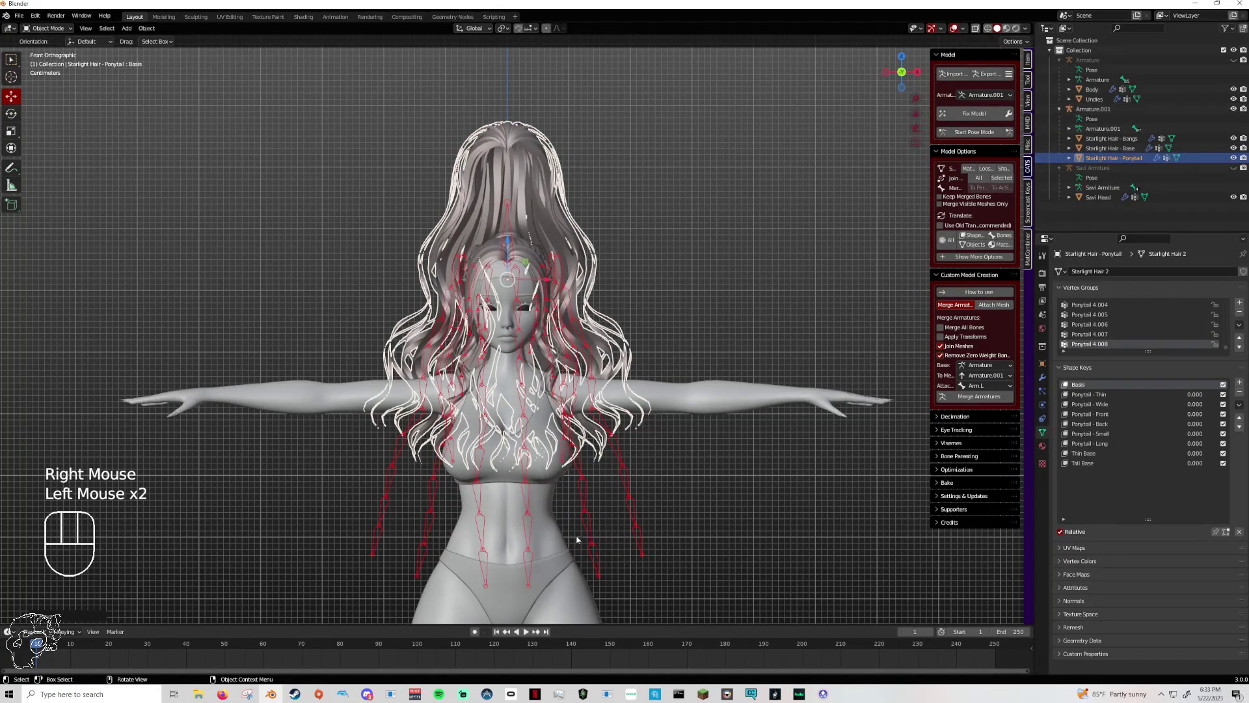
pyautogui.hotkey('ctrl', 'z')
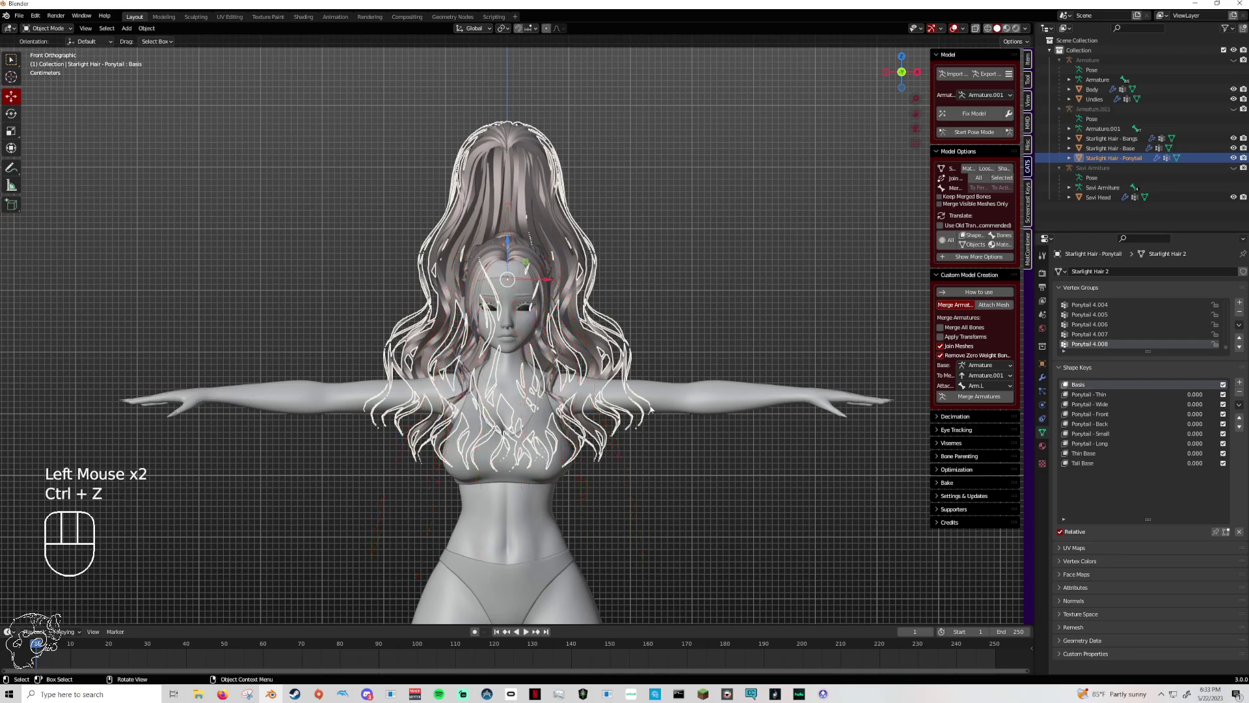
pyautogui.hotkey('ctrl', 'z')
pyautogui.hotkey('ctrl', 'z')
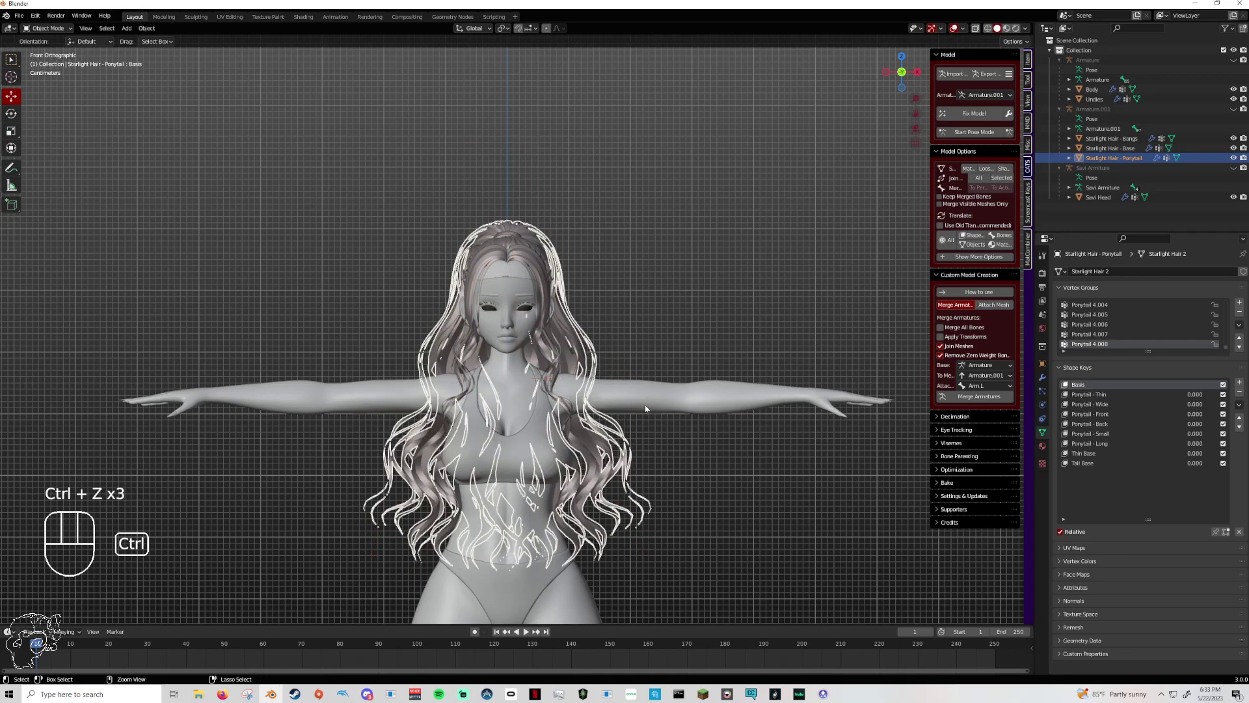
# Show and select the hair armature, and adjust the height of the hair slightly on the head.
pyautogui.click(1233, 109)
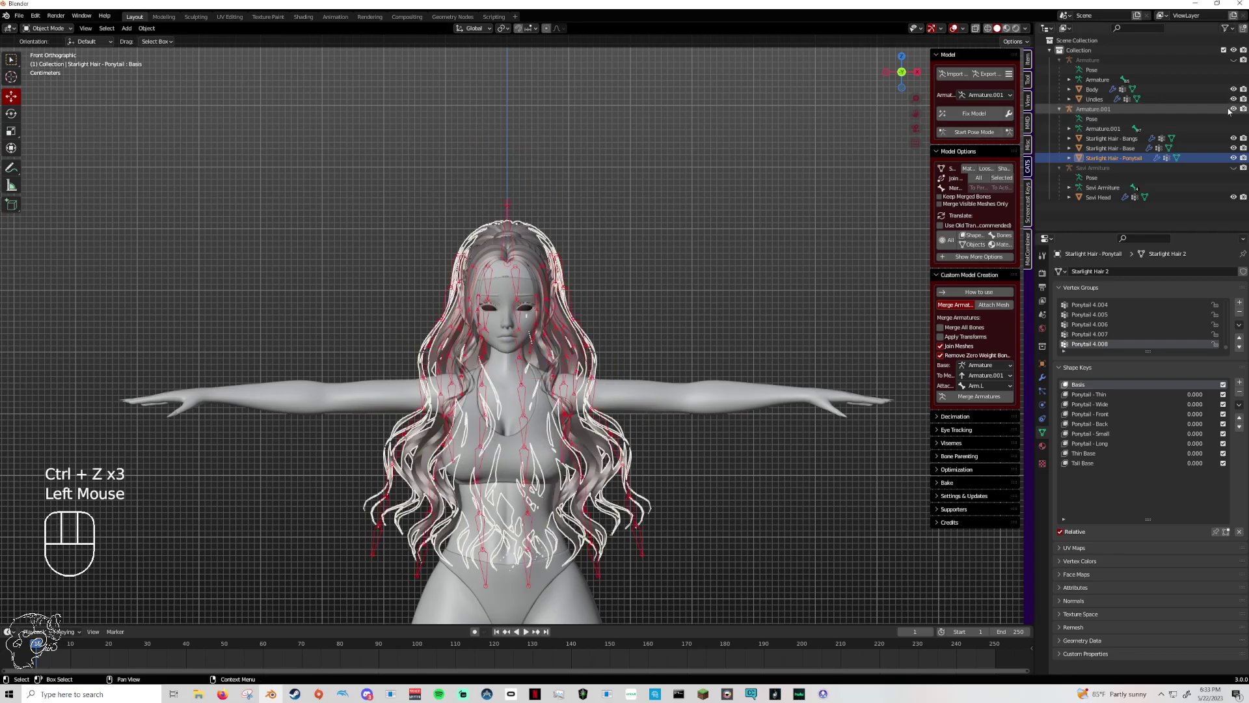
pyautogui.click(573, 303)
pyautogui.click(499, 362)
pyautogui.click(499, 362)
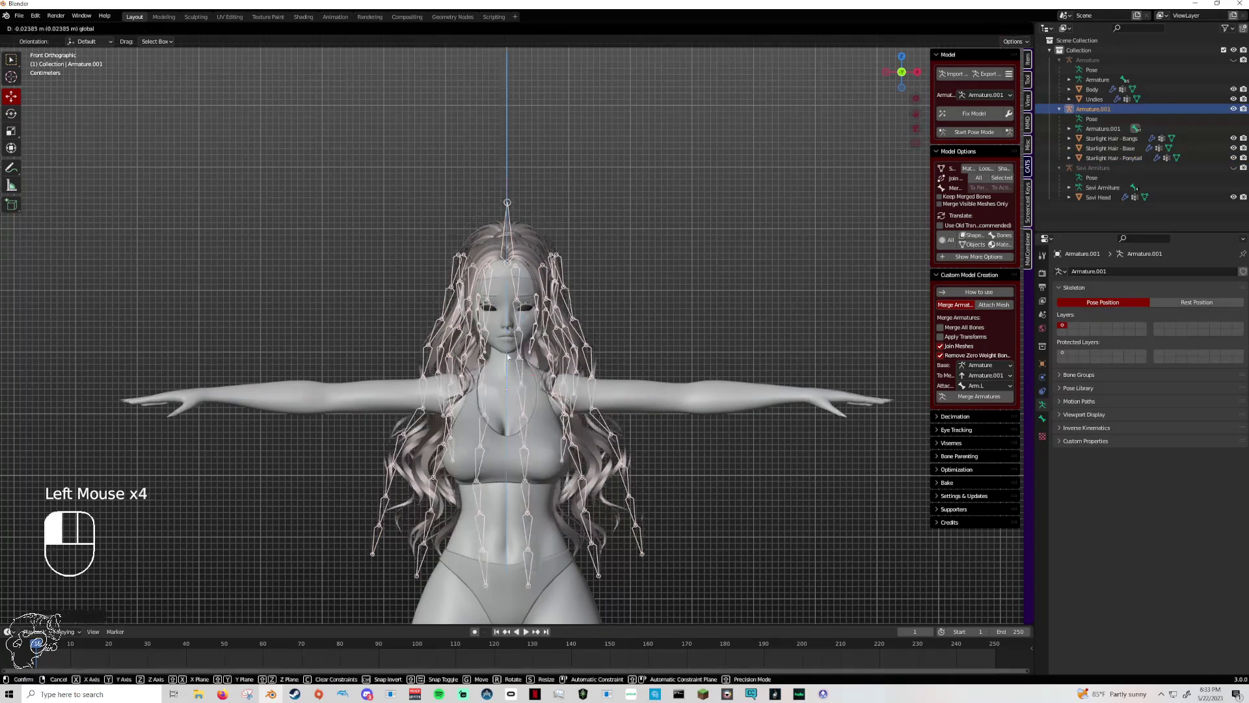
pyautogui.hotkey('ctrl', 'z')
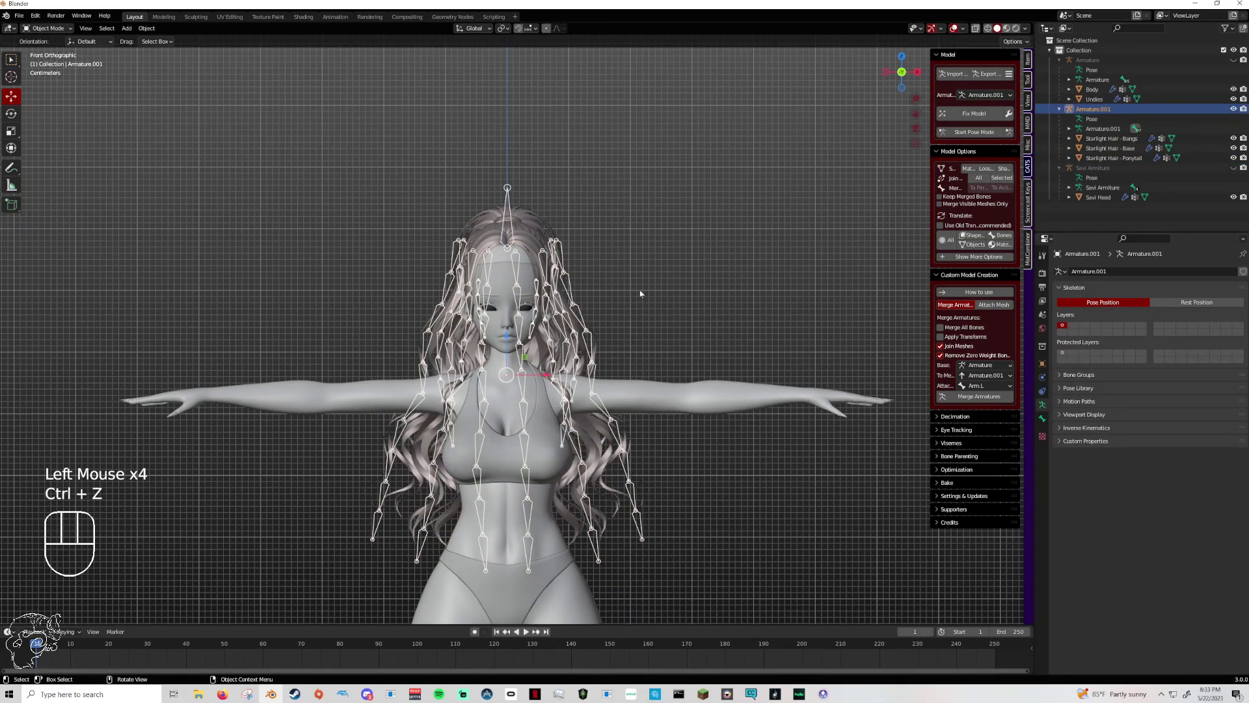
pyautogui.moveTo(514, 347); pyautogui.dragTo(506, 351)
# Scale the hair armature up slightly and nudge it vertically so the hair sits closely on the head.
pyautogui.moveTo(646, 357); pyautogui.dragTo(574, 376, button='middle')
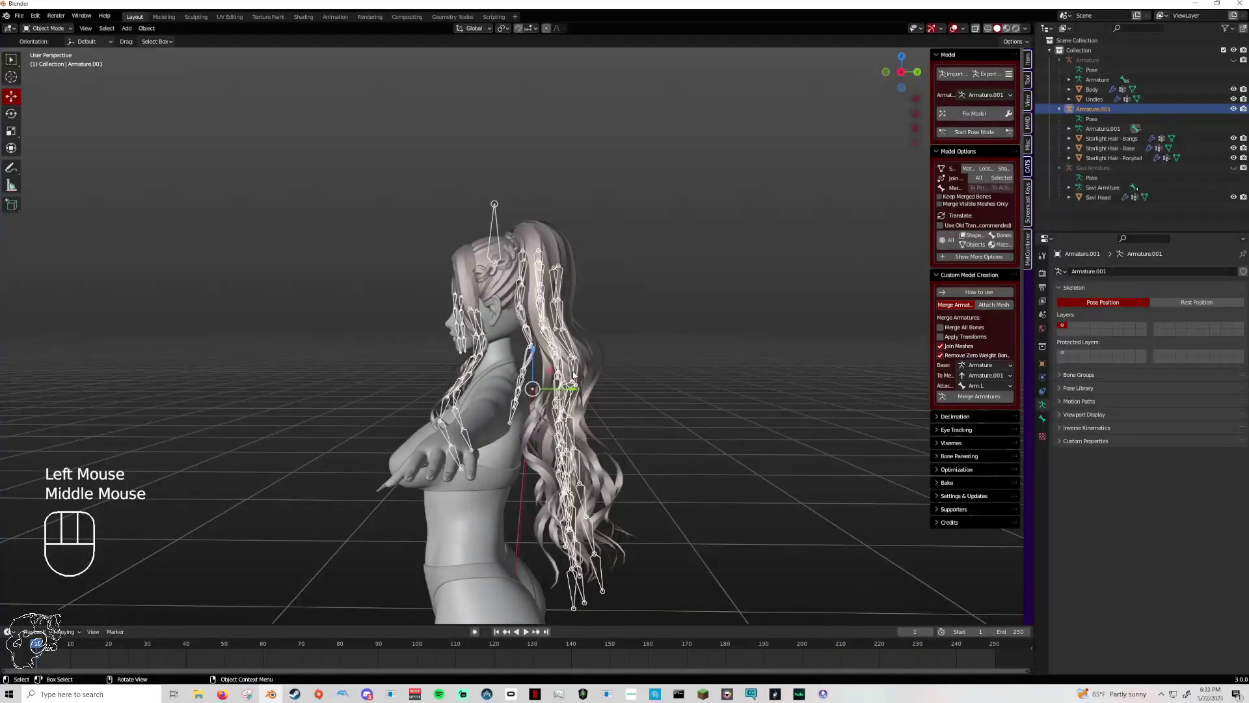
pyautogui.press('s')
pyautogui.click(644, 350)
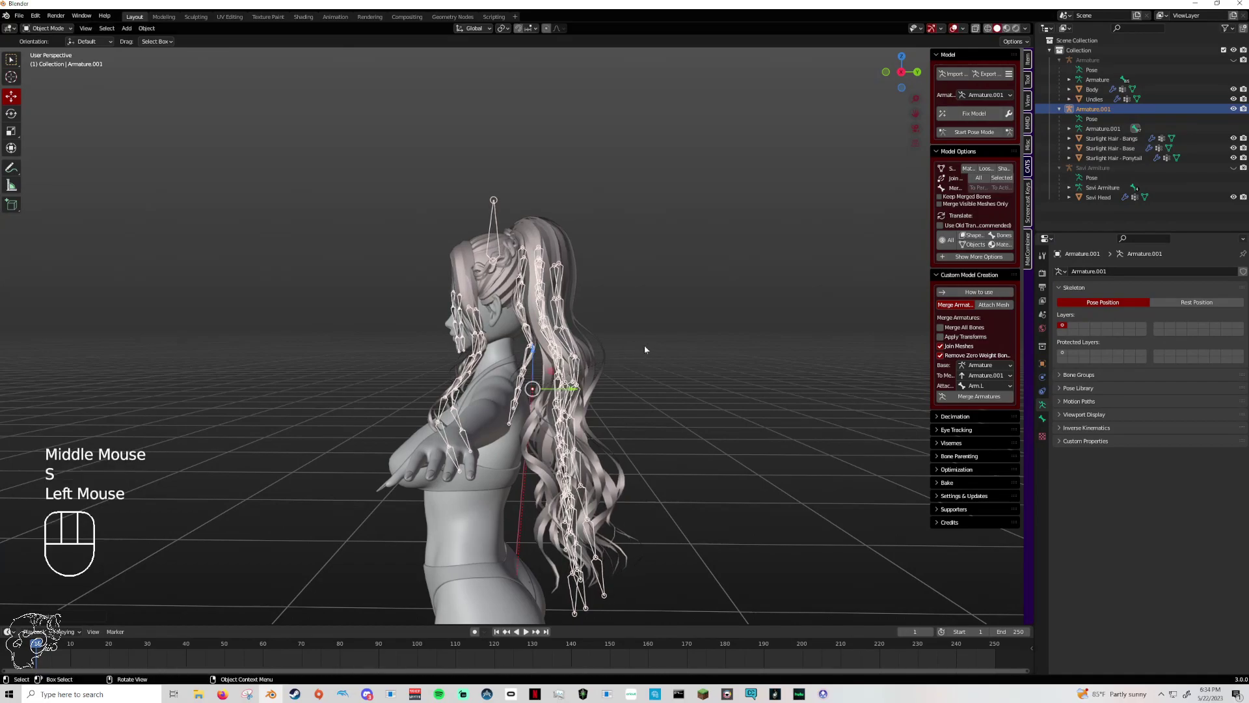
pyautogui.moveTo(539, 358); pyautogui.dragTo(538, 364)
pyautogui.moveTo(540, 374); pyautogui.dragTo(687, 401, button='middle')
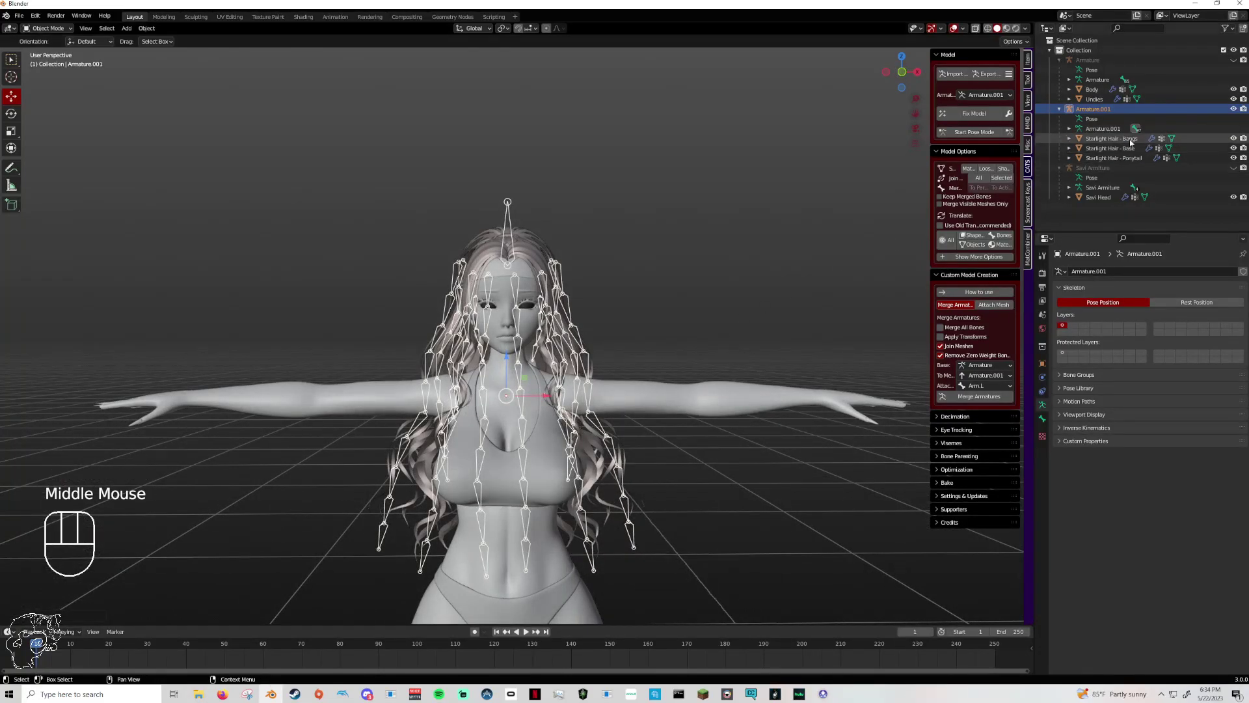
# Hide the hair armature and examine the full avatar's proportions from behind and straight from the front.
pyautogui.click(1233, 109)
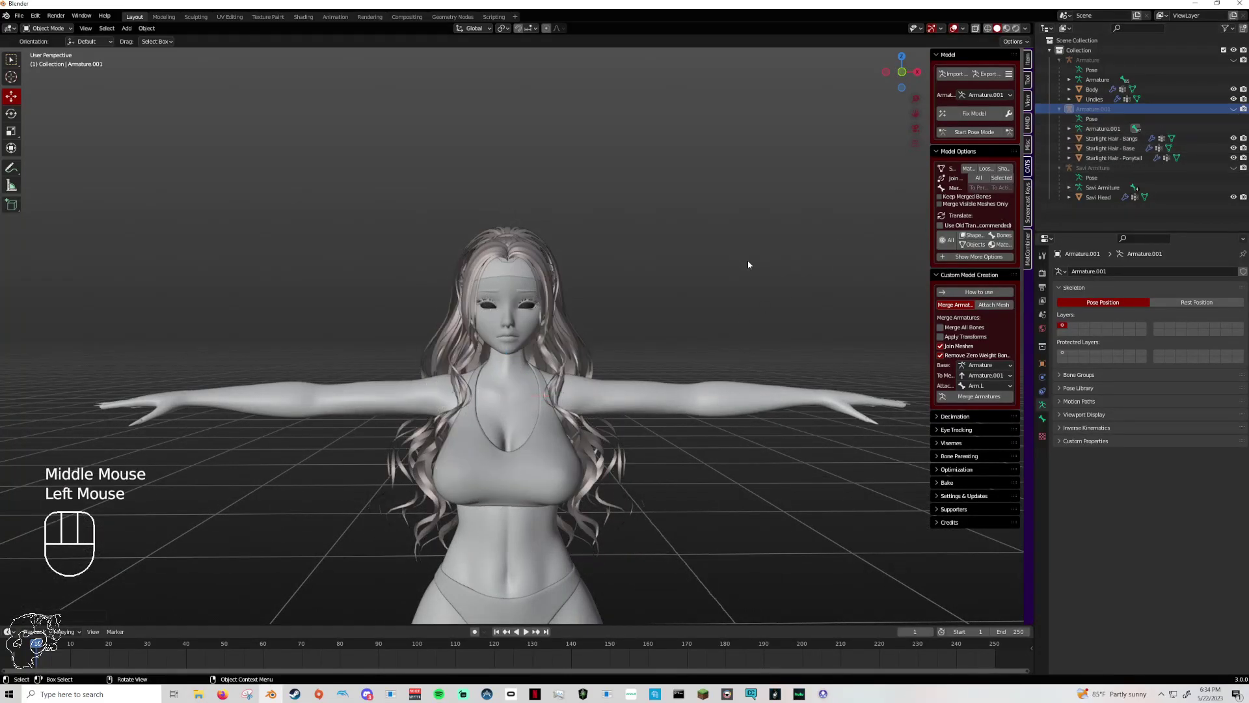
pyautogui.moveTo(748, 267)
pyautogui.mouseDown(button='middle')
pyautogui.moveTo(631, 271)
pyautogui.moveTo(826, 265)
pyautogui.moveTo(686, 282)
pyautogui.moveTo(729, 273)
pyautogui.mouseUp(button='middle')
pyautogui.scroll(-3, 813, 267)
pyautogui.click(903, 74)
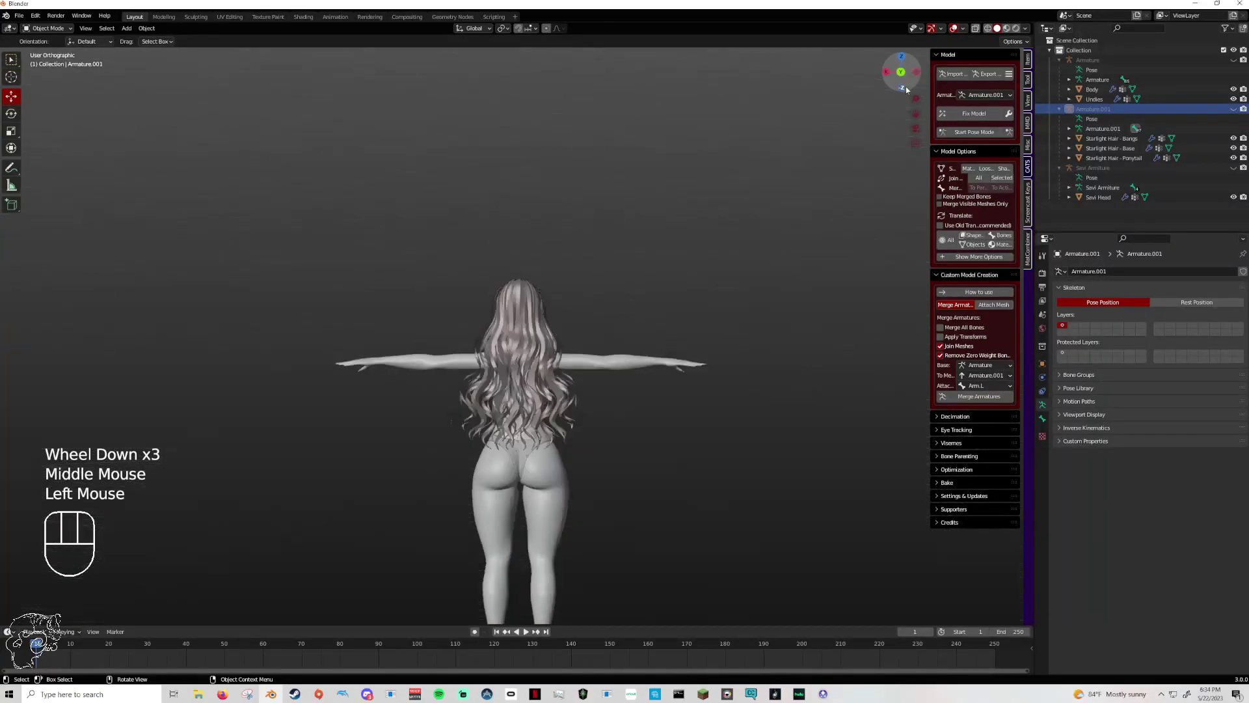
pyautogui.click(903, 73)
pyautogui.click(902, 73)
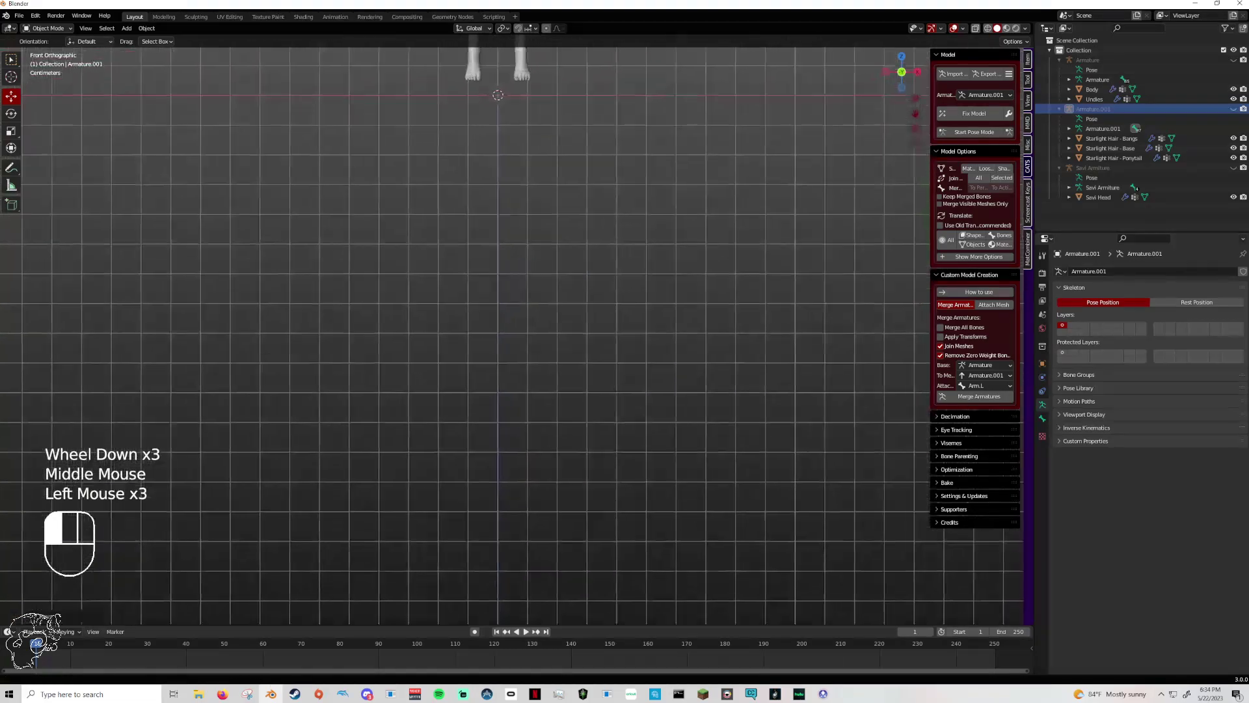
pyautogui.moveTo(912, 115)
pyautogui.mouseDown()
pyautogui.moveTo(930, 534)
pyautogui.moveTo(912, 114)
pyautogui.mouseUp()
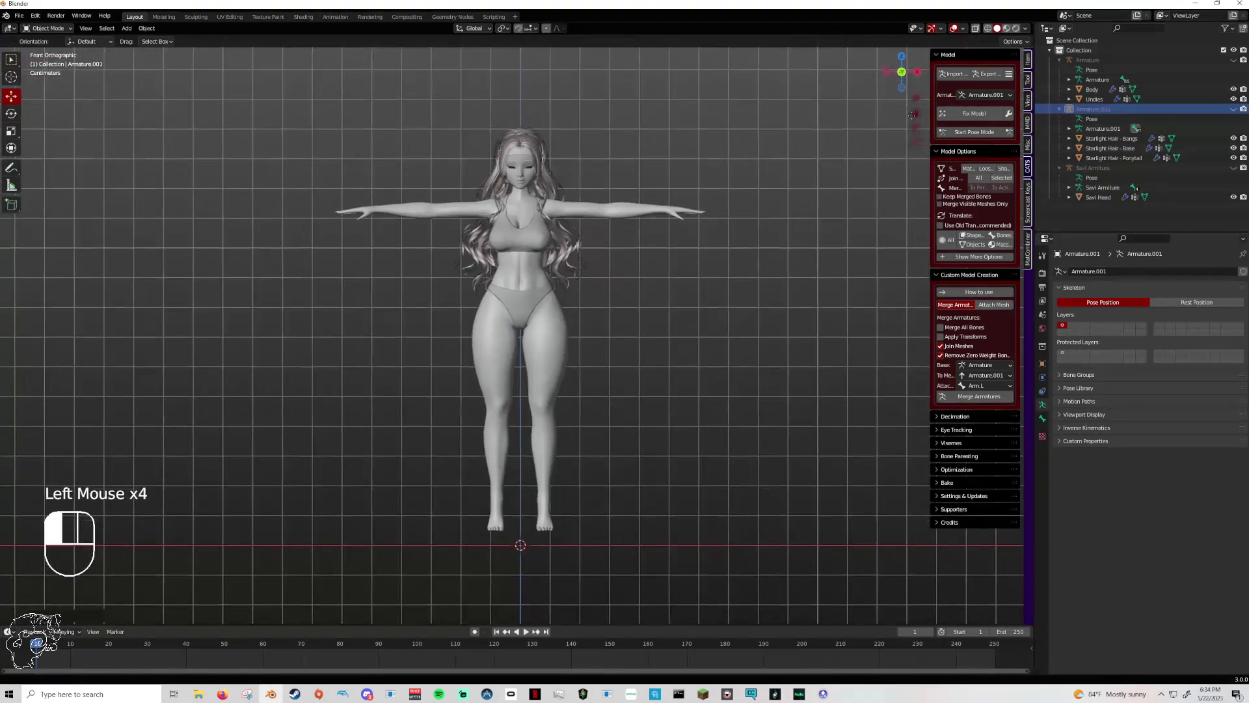
pyautogui.scroll(1, 784, 182)
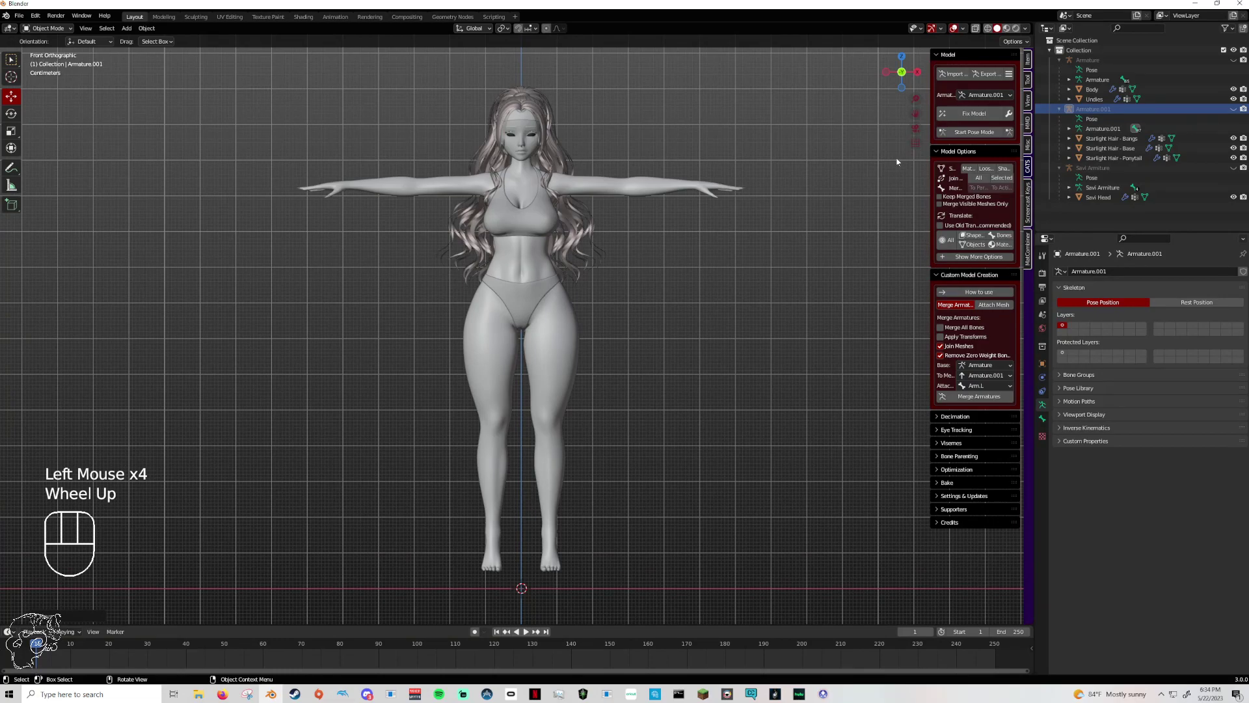
# Show the Savi armature, scale it up slightly to enlarge the head, and nudge it vertically.
pyautogui.click(1233, 167)
pyautogui.click(525, 161)
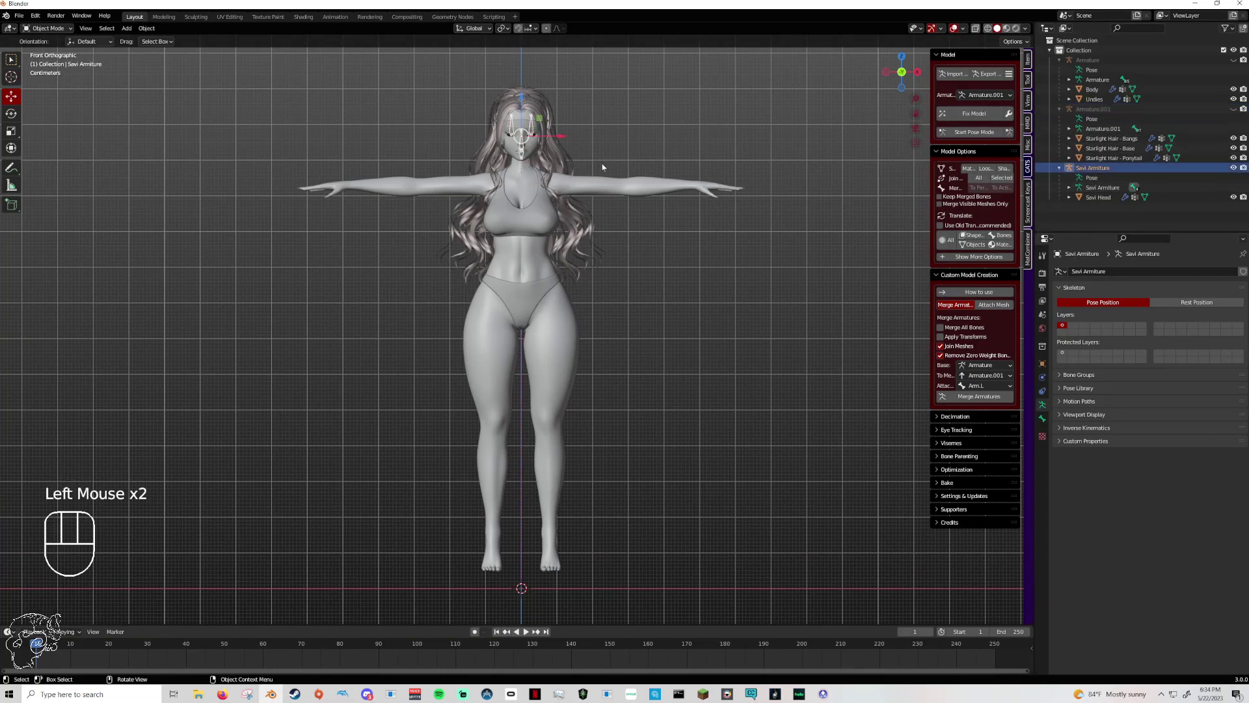
pyautogui.press('s')
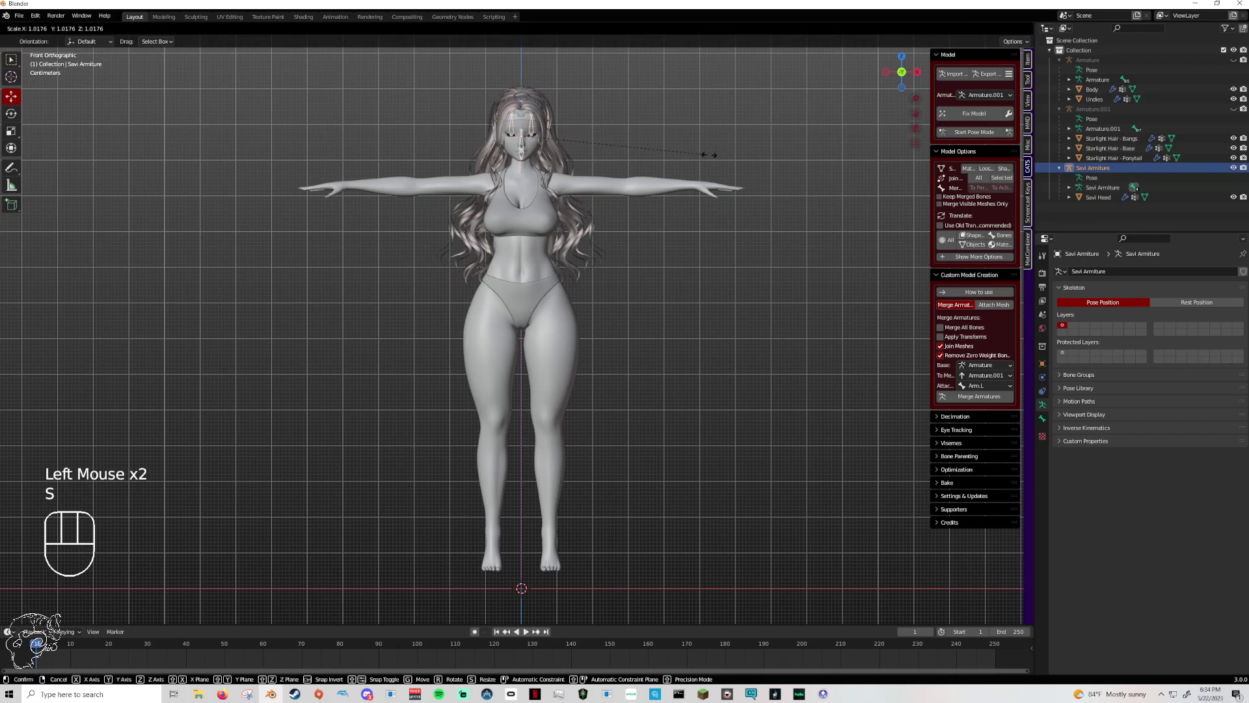
pyautogui.click(708, 157)
pyautogui.moveTo(526, 104); pyautogui.dragTo(525, 95)
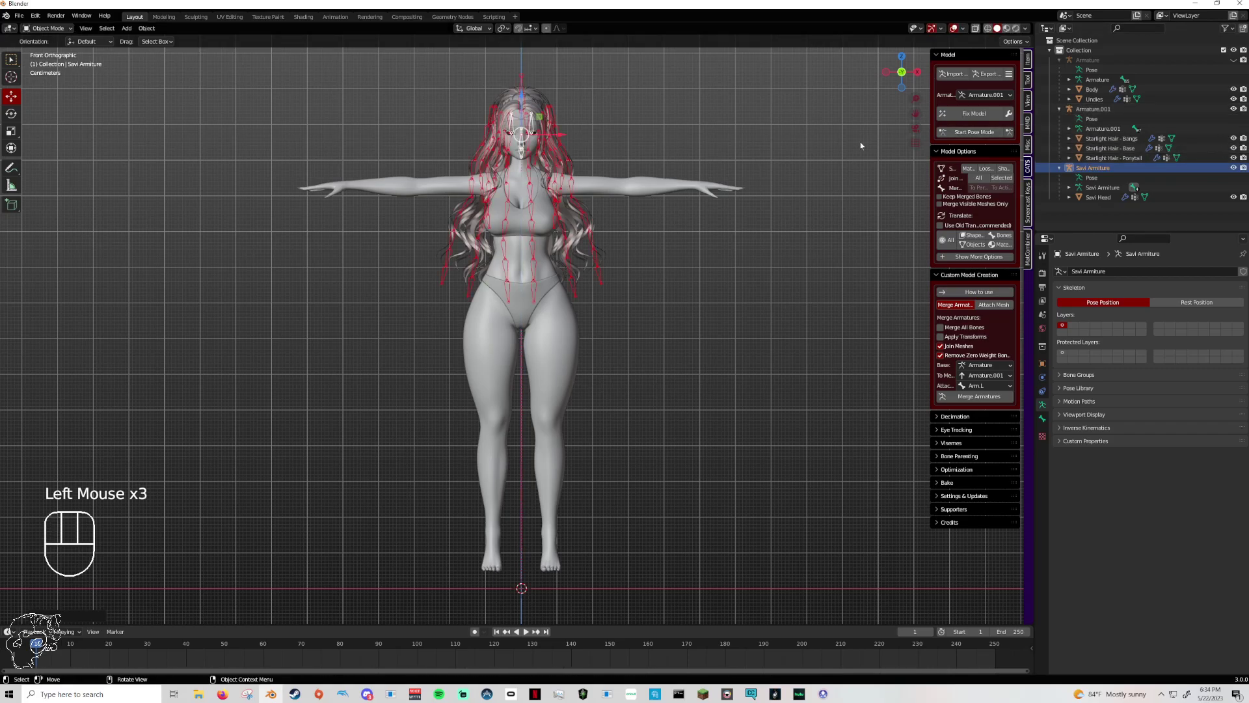
# Nudge the hair armature vertically to fit the resized head, and hide both the Savi and hair armatures.
pyautogui.click(568, 145)
pyautogui.moveTo(522, 163); pyautogui.dragTo(520, 143)
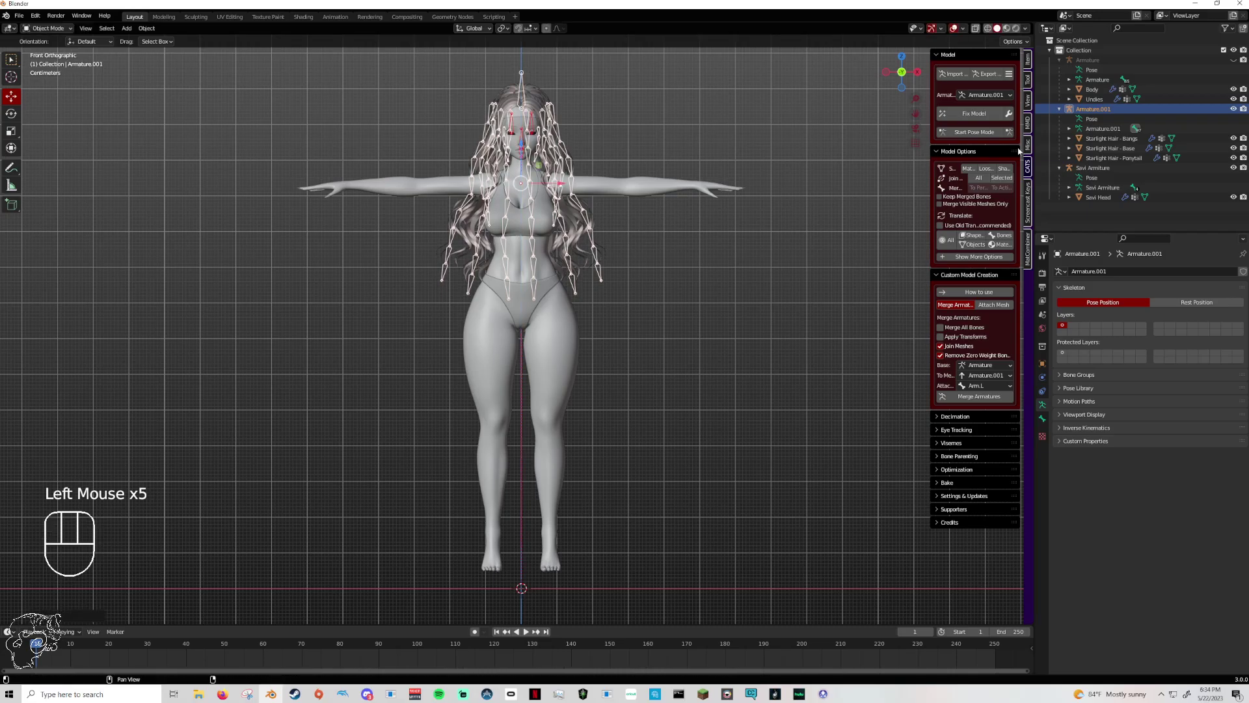
pyautogui.click(1233, 168)
pyautogui.moveTo(456, 176); pyautogui.dragTo(686, 172, button='middle')
pyautogui.click(1234, 109)
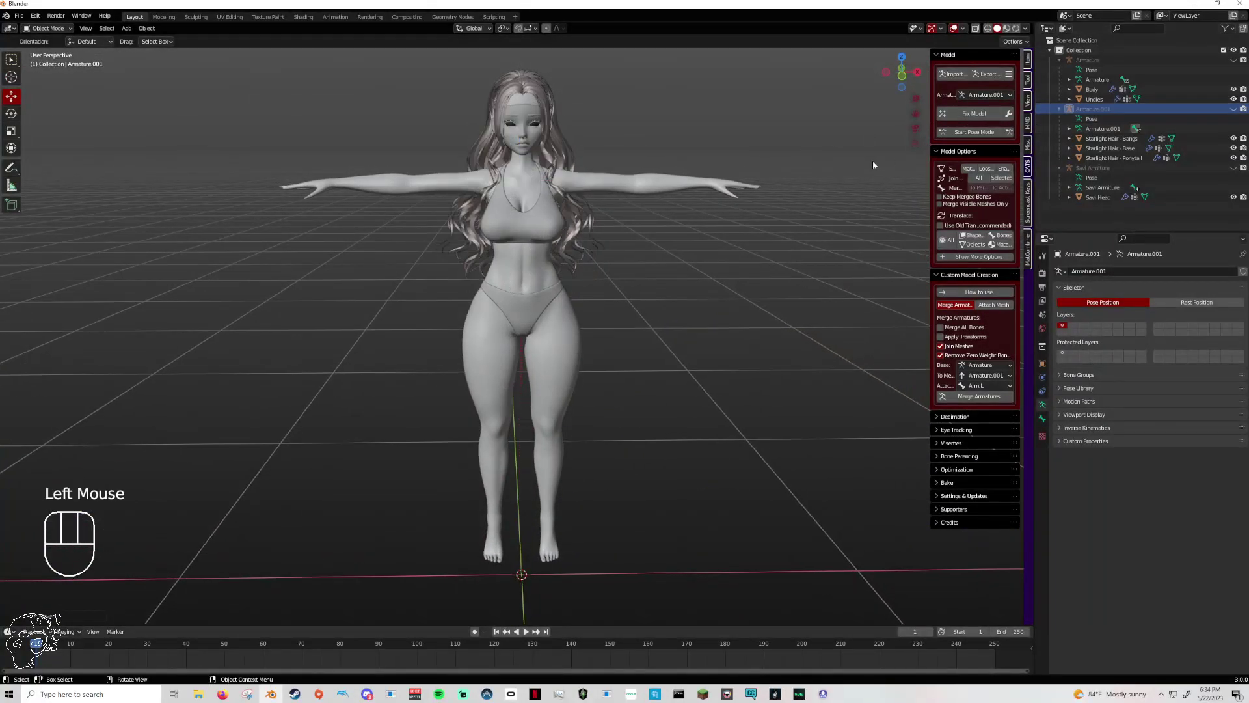
pyautogui.moveTo(873, 162); pyautogui.dragTo(813, 151, button='middle')
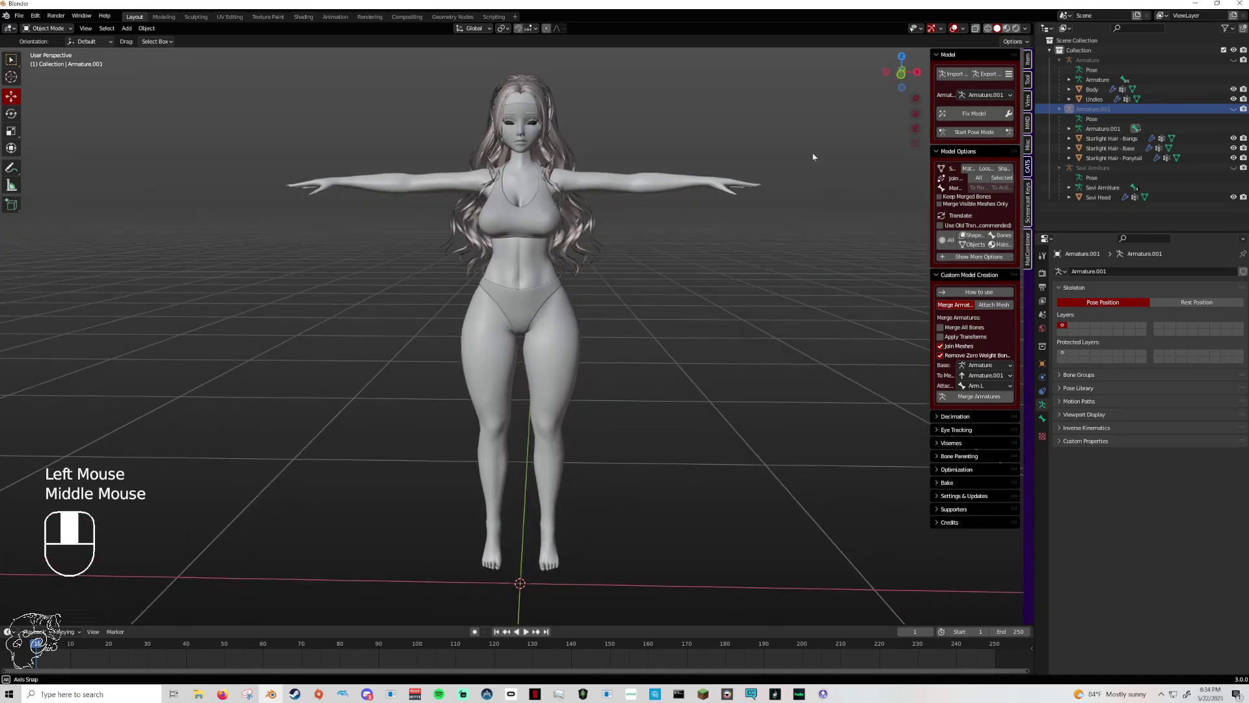
pyautogui.click(896, 83)
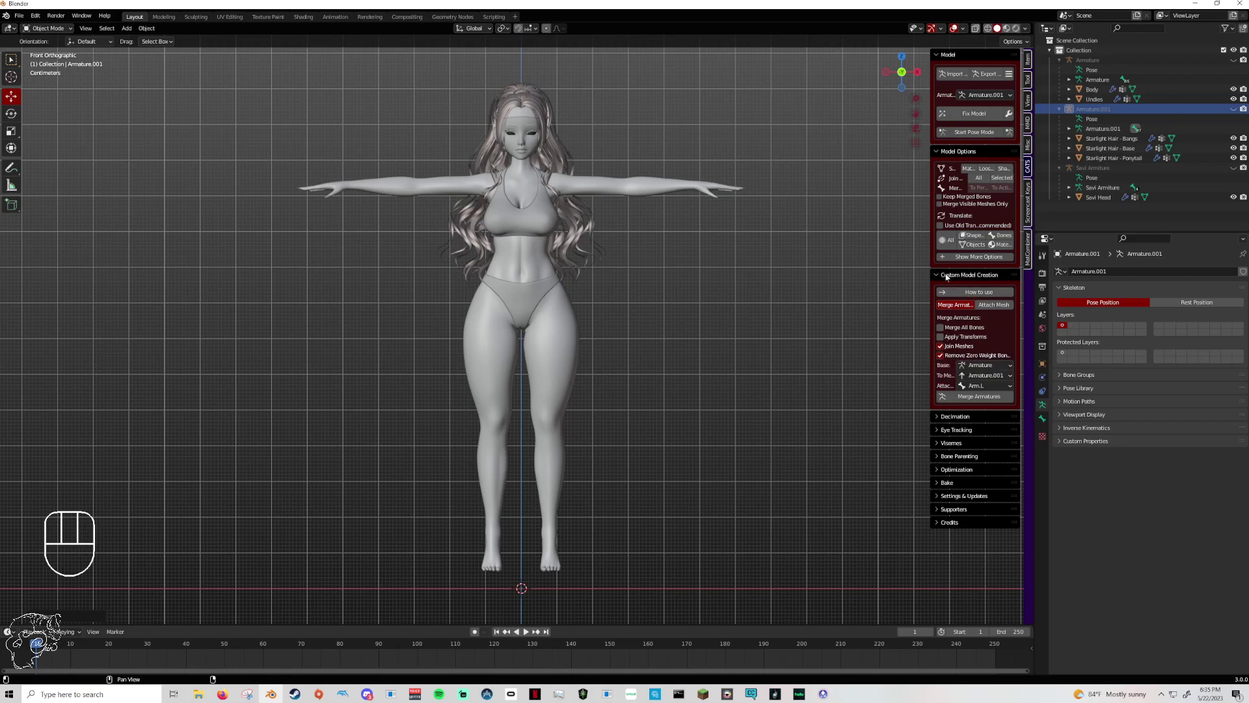
# Disable Join Meshes and enable Merge All Bones for the armature merge, and show the Savi and hair armatures.
pyautogui.click(941, 346)
pyautogui.click(965, 328)
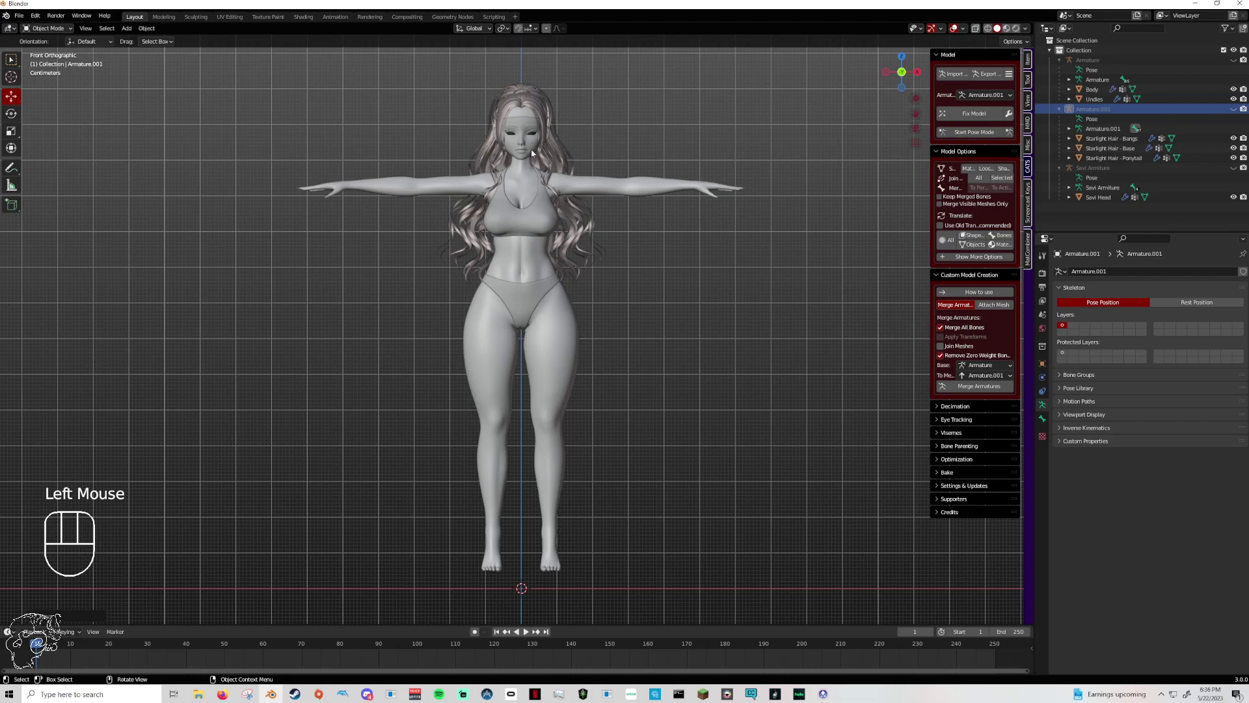
pyautogui.click(1234, 168)
pyautogui.click(1234, 109)
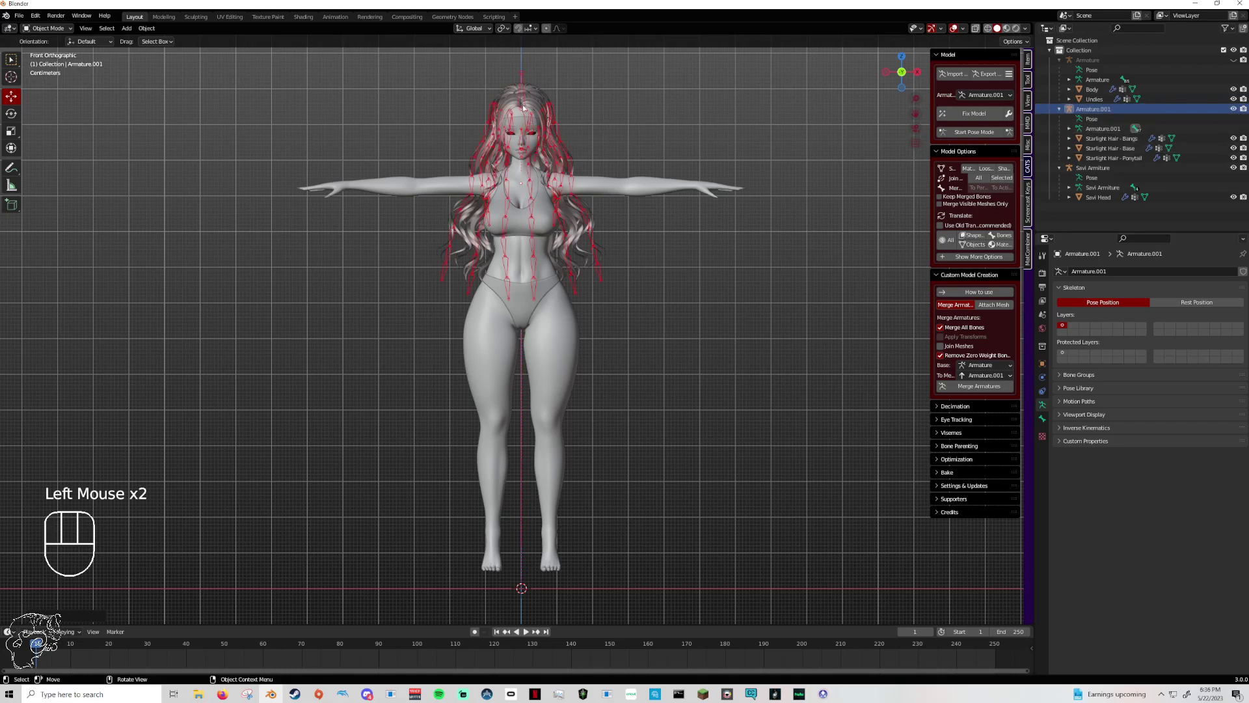
# Hide the hair armature and the Savi armature so only the avatar's meshes are displayed.
pyautogui.click(523, 76)
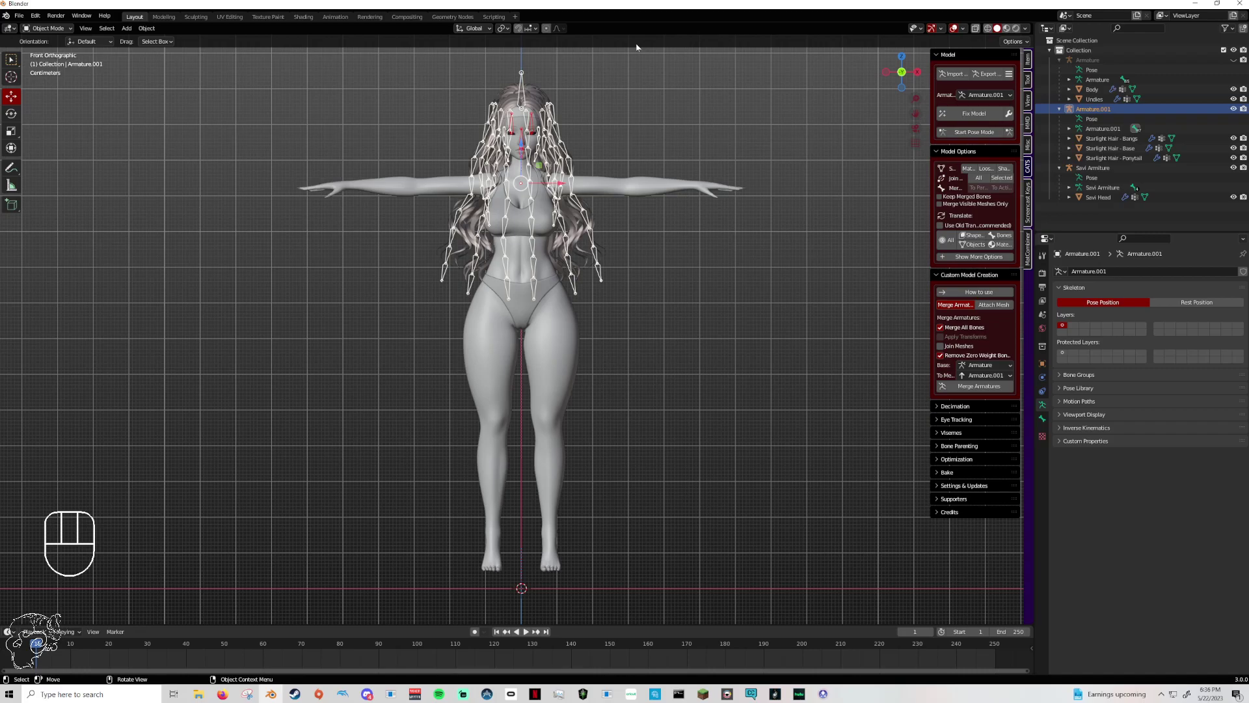
pyautogui.click(1233, 108)
pyautogui.click(1233, 168)
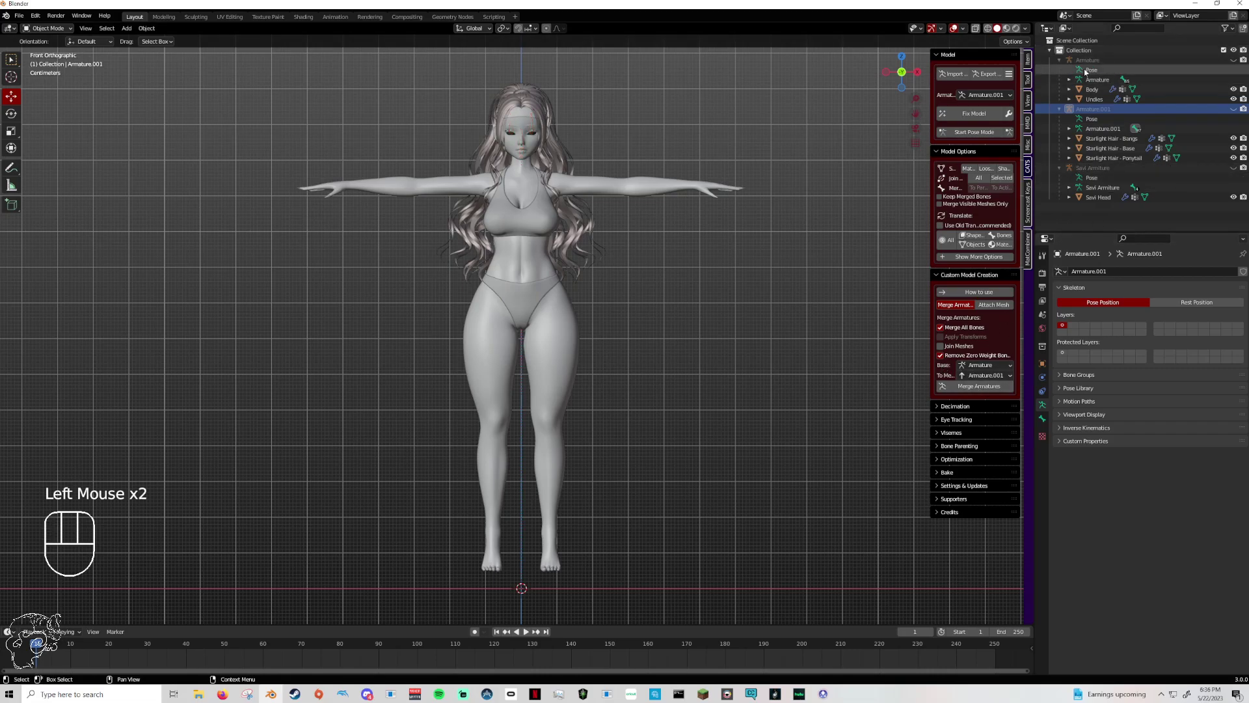
# Merge the hair armature Armature.001 into the base Armature, followed by Savi Armature into the same base.
pyautogui.click(988, 365)
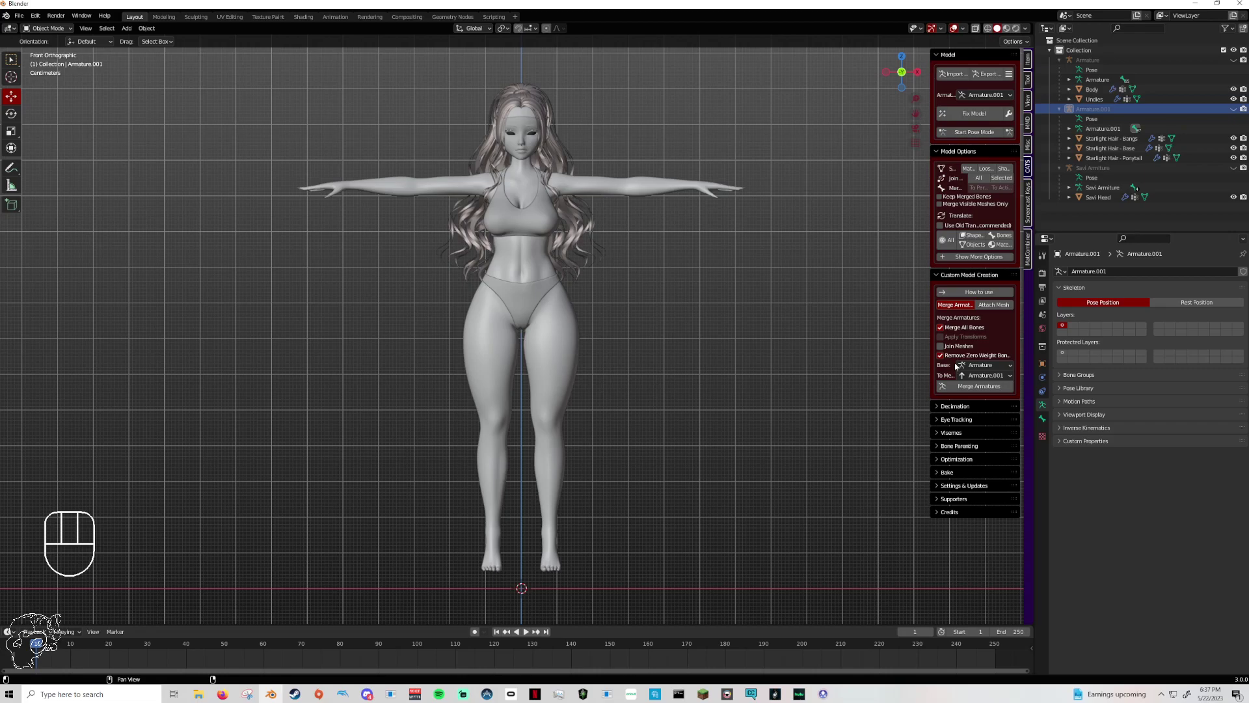
pyautogui.moveTo(929, 373); pyautogui.dragTo(856, 373)
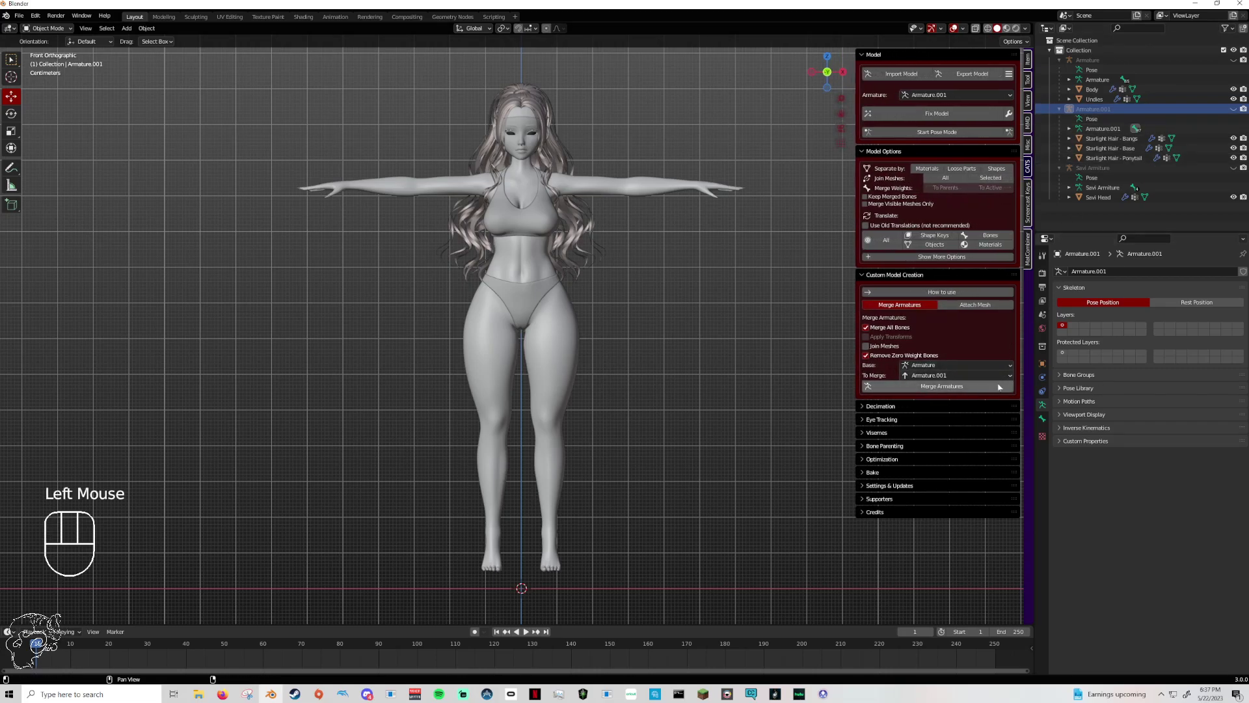
pyautogui.click(913, 391)
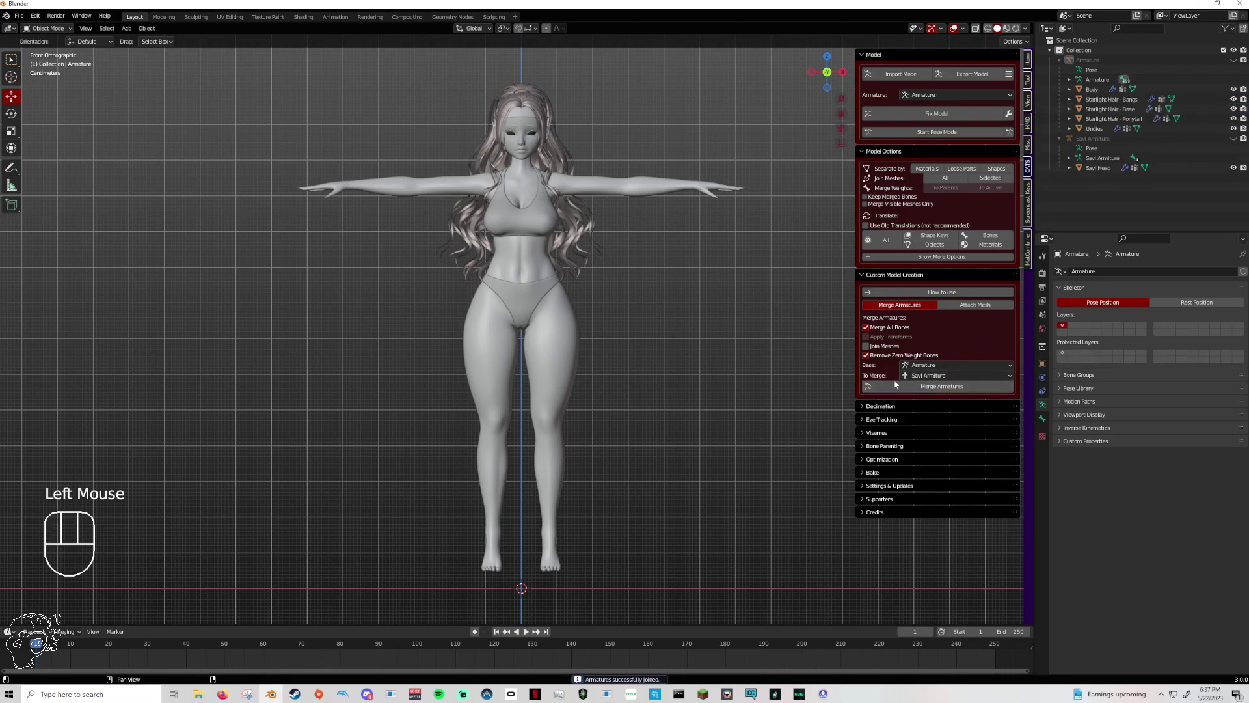
pyautogui.click(909, 391)
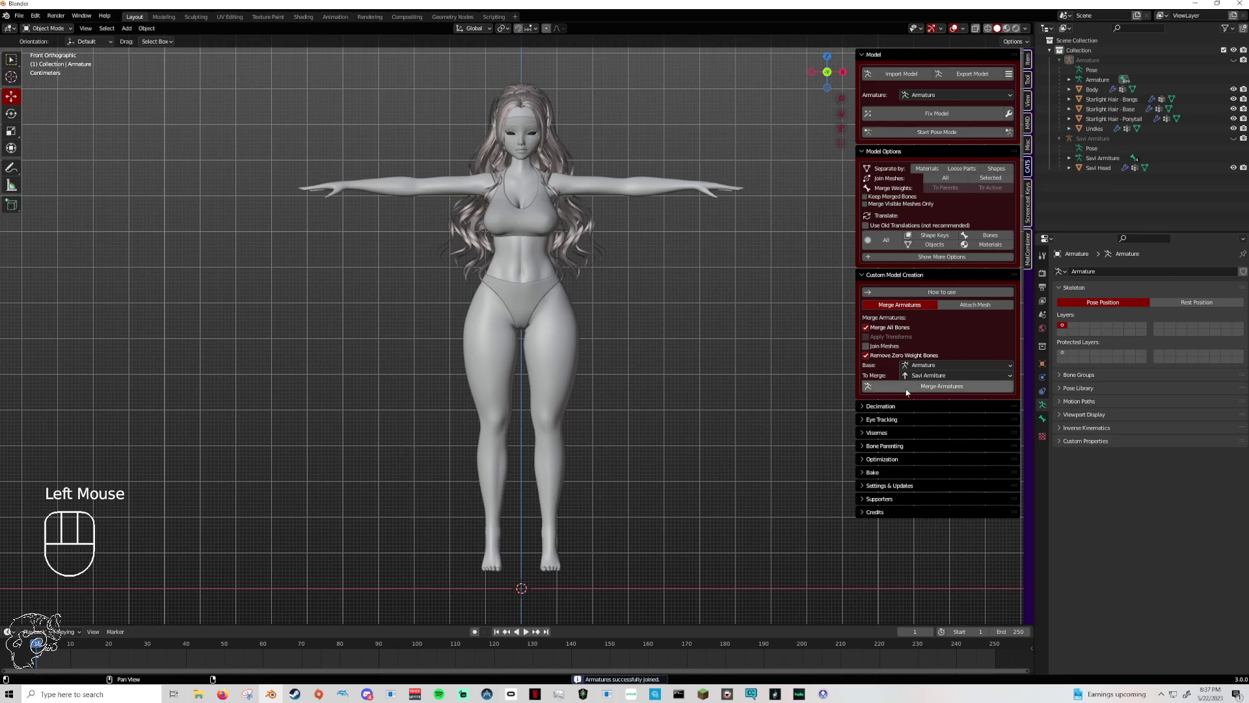
pyautogui.click(907, 390)
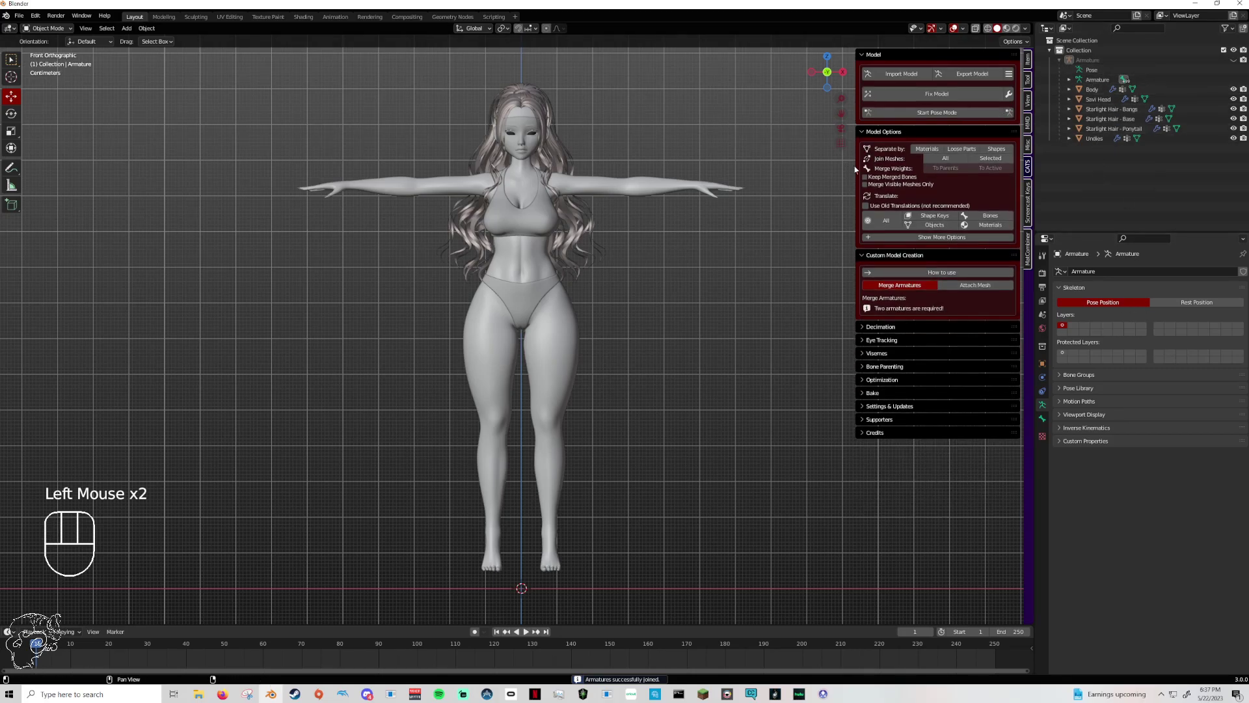
pyautogui.moveTo(856, 166); pyautogui.dragTo(914, 165)
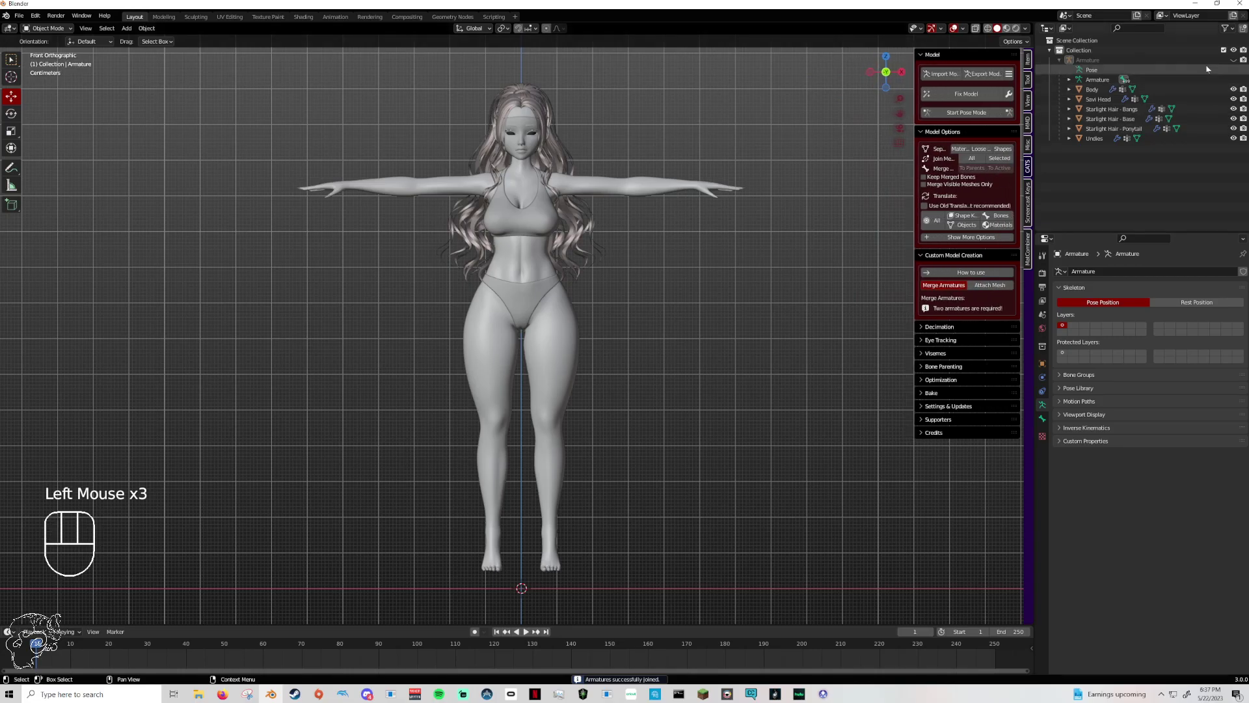
# Show the merged armature, inspect its bones from an angle and from the front, and hide it again.
pyautogui.click(1088, 59)
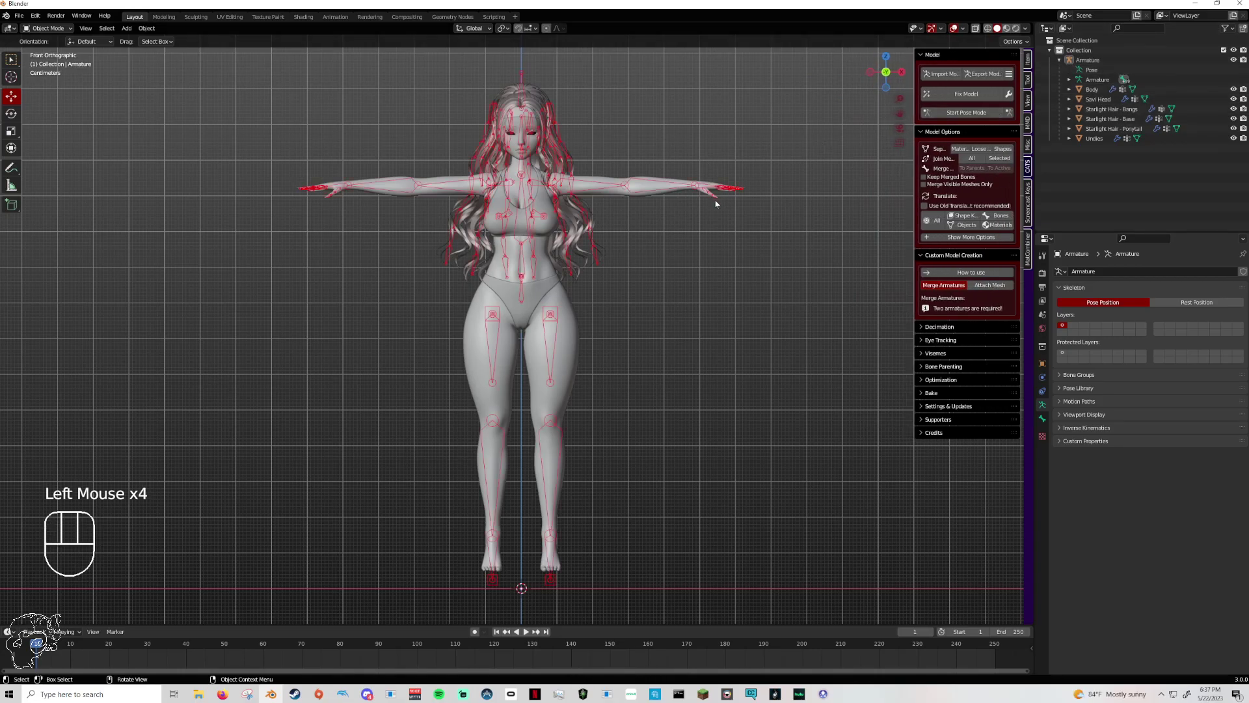
pyautogui.moveTo(715, 203); pyautogui.dragTo(668, 214, button='middle')
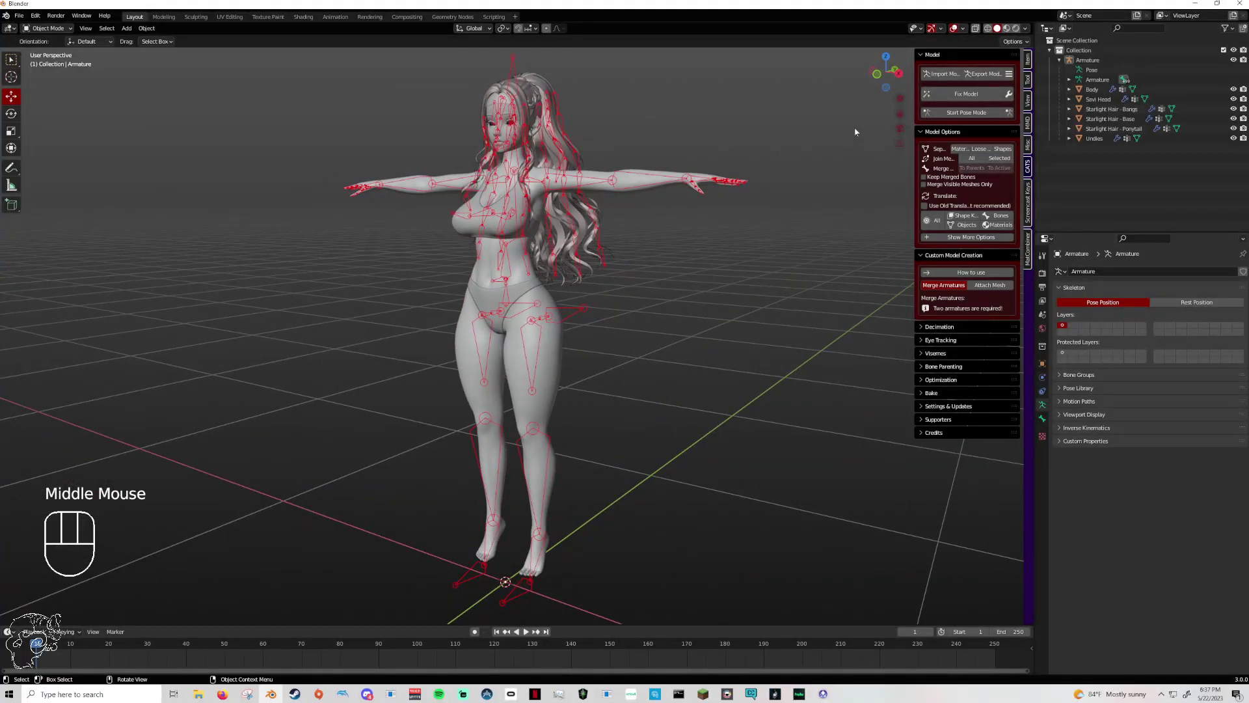
pyautogui.click(878, 74)
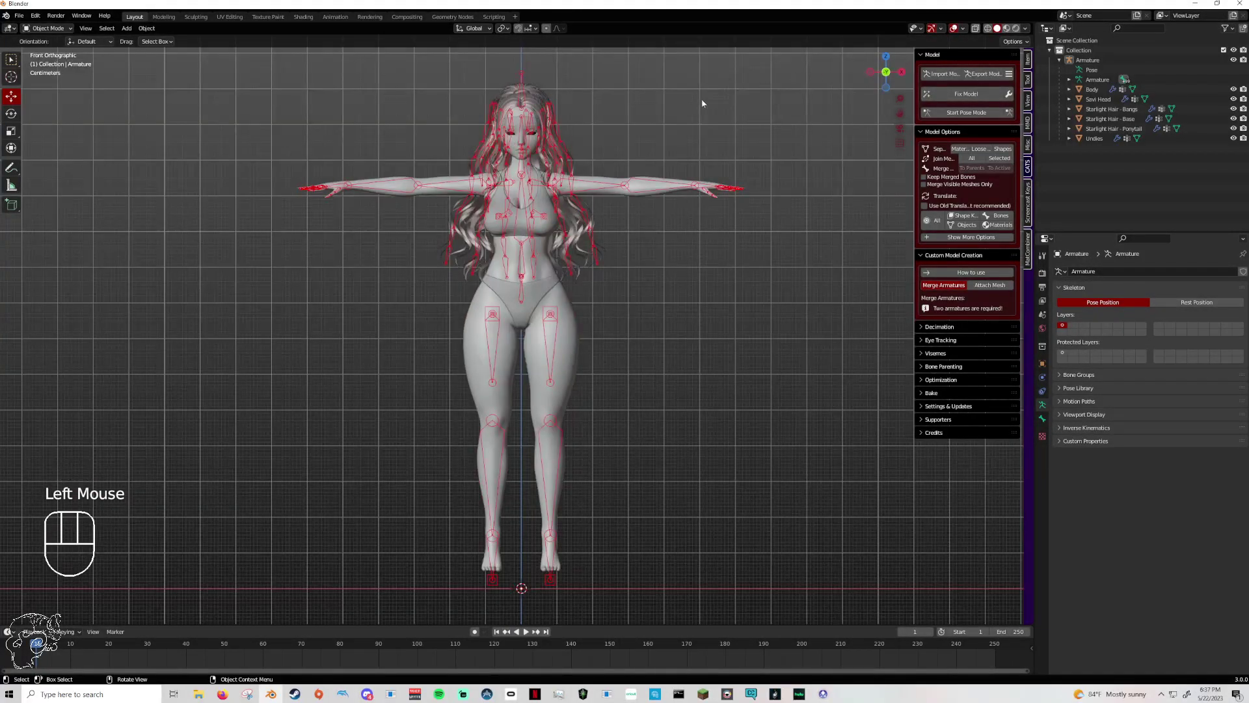
pyautogui.click(1233, 60)
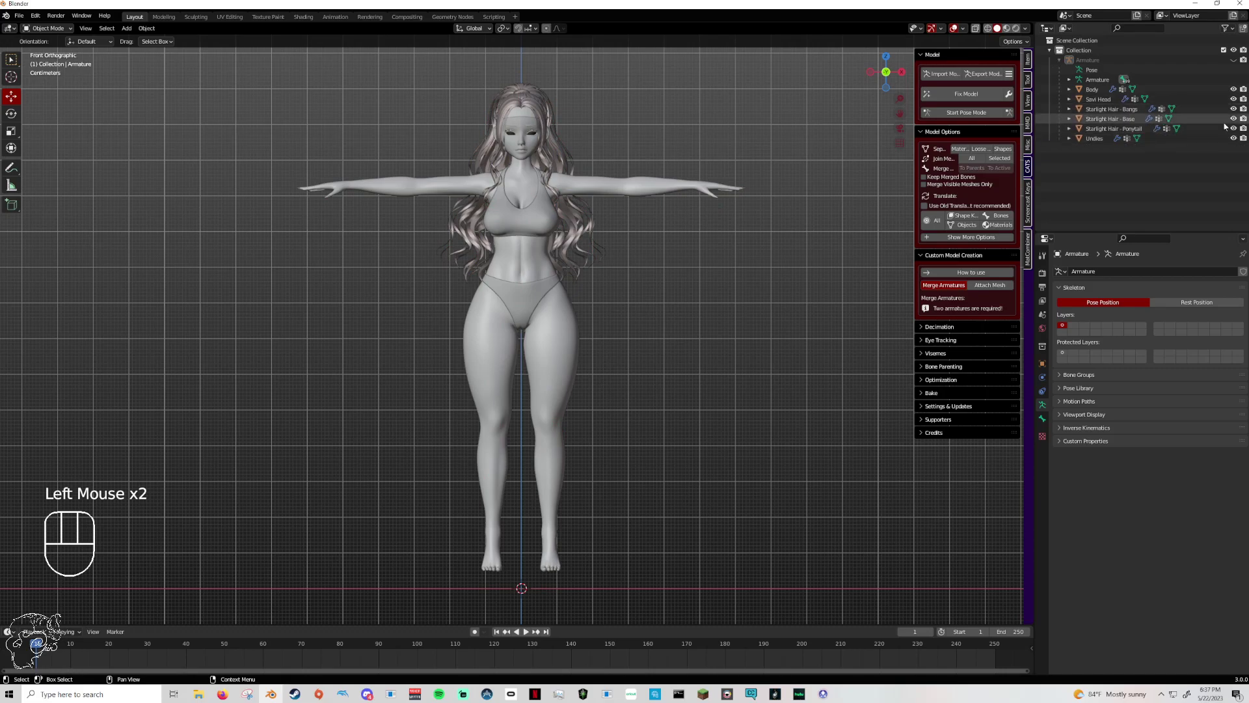
# Toggle the visibility of the Starlight Hair meshes and the Savi Head to check each separate part, leaving all of them shown.
pyautogui.click(1233, 128)
pyautogui.click(1233, 109)
pyautogui.click(1233, 118)
pyautogui.click(1233, 118)
pyautogui.click(1233, 128)
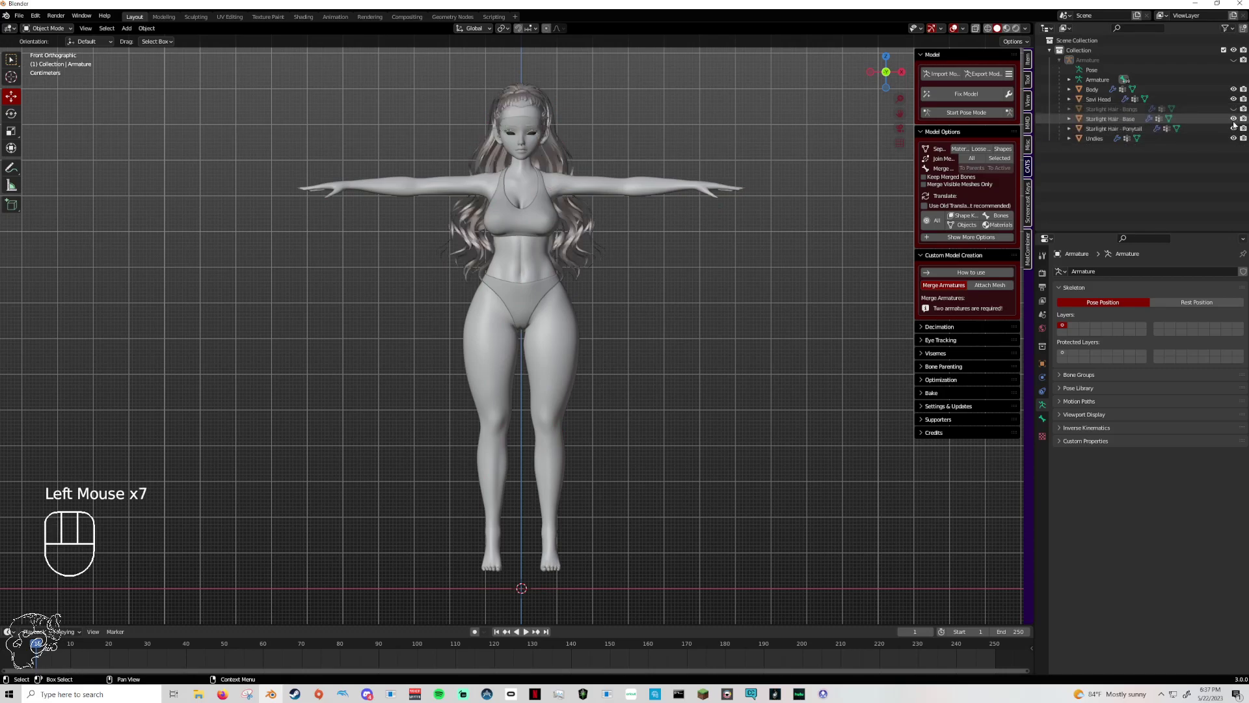
pyautogui.click(1233, 109)
pyautogui.click(1233, 129)
pyautogui.click(1233, 109)
pyautogui.click(1233, 108)
pyautogui.click(1233, 108)
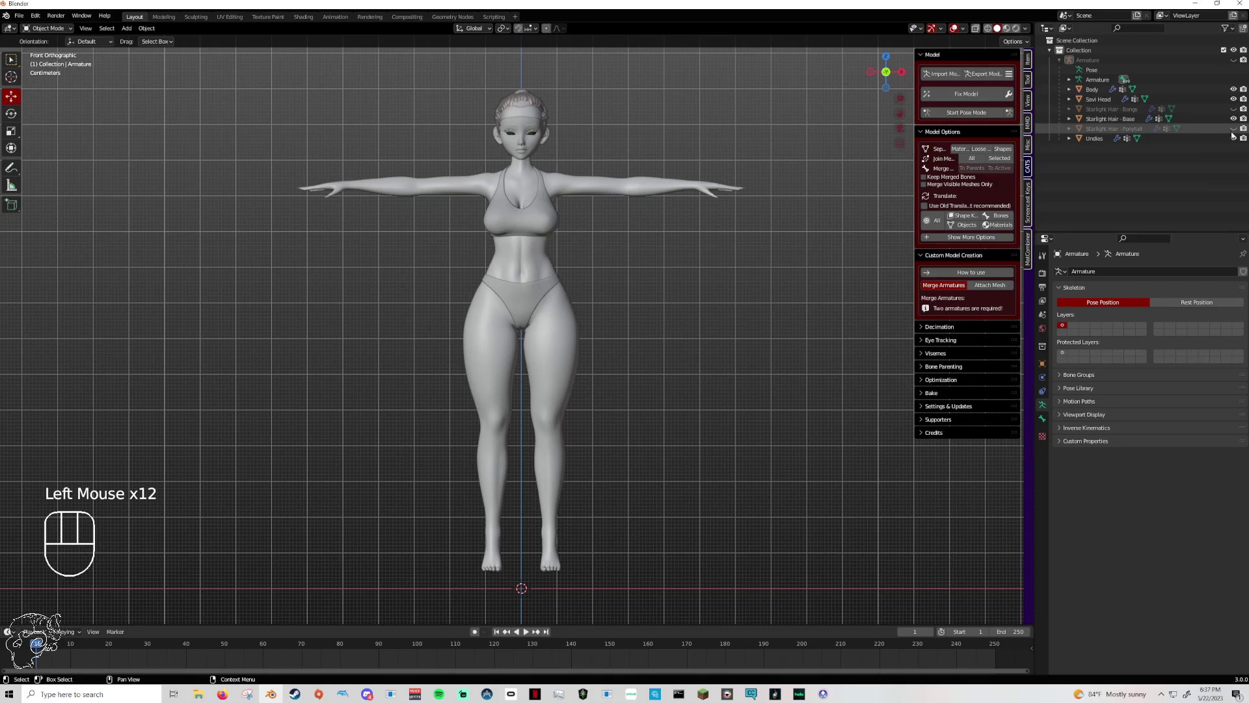
pyautogui.click(1233, 128)
pyautogui.click(1233, 109)
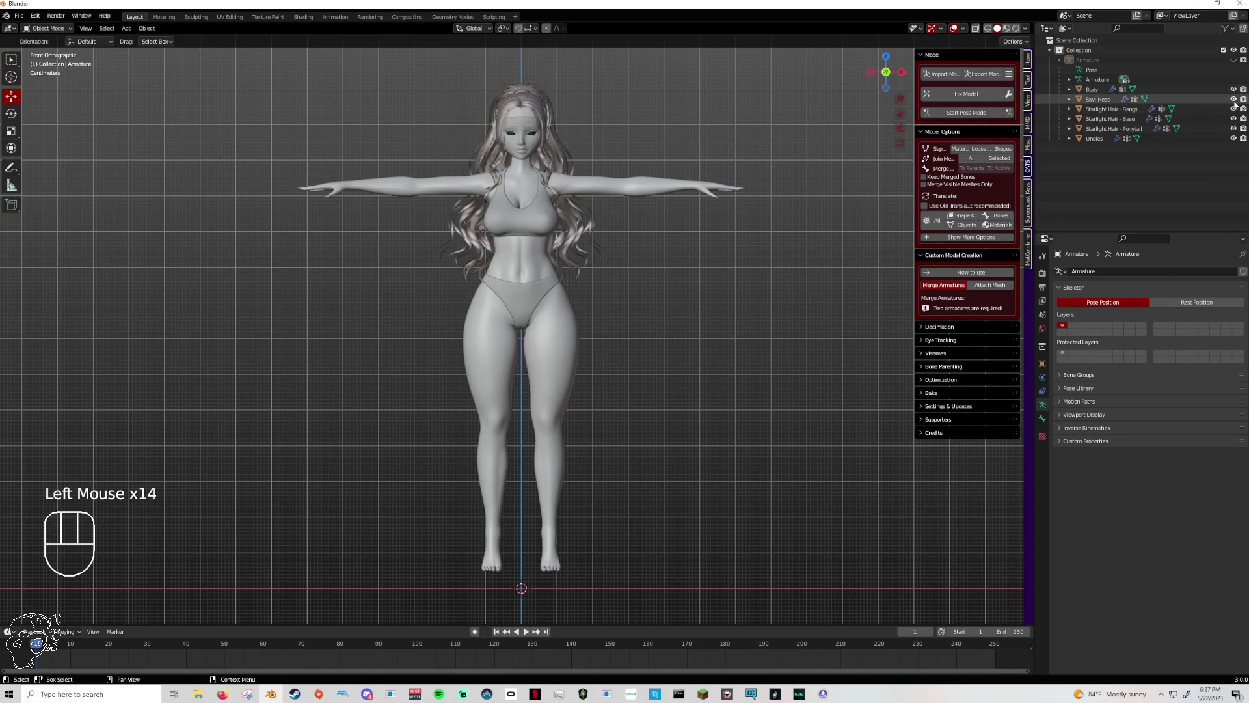
pyautogui.click(1233, 98)
pyautogui.click(1233, 99)
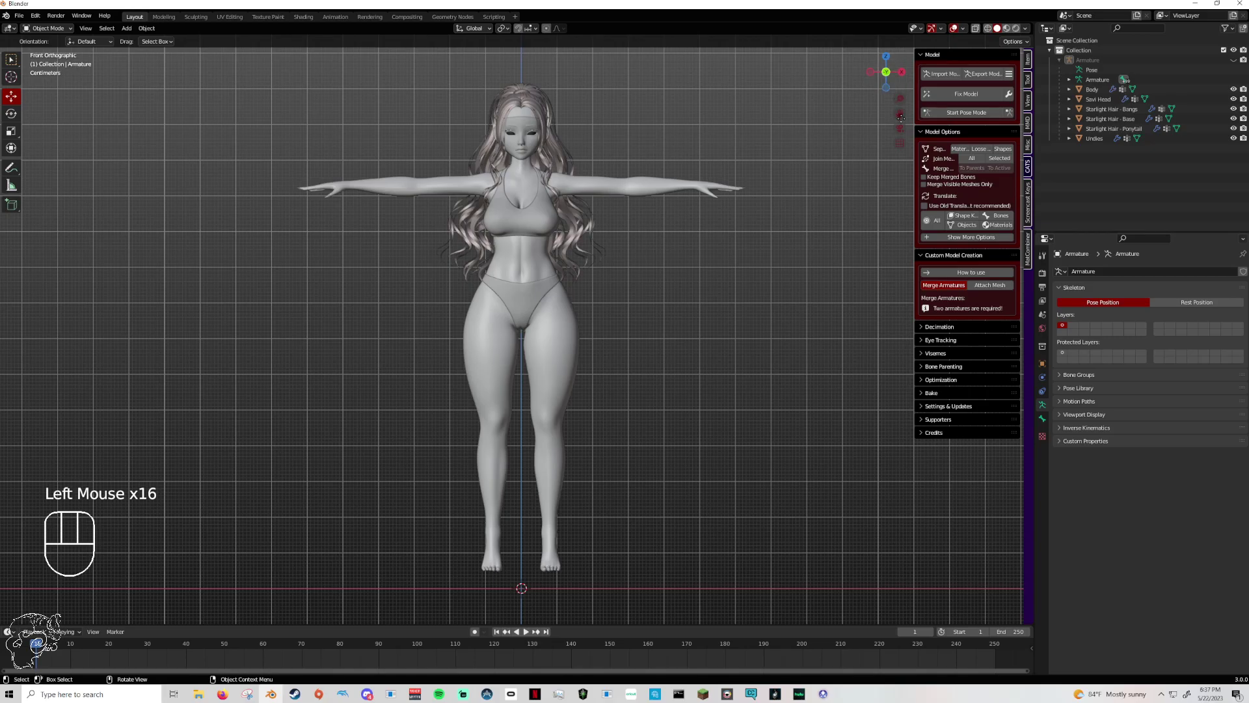
# Frame the head and chest and select the Starlight Hair Bangs, Base and Ponytail meshes as a range.
pyautogui.moveTo(901, 118); pyautogui.dragTo(911, 202)
pyautogui.scroll(4, 650, 159)
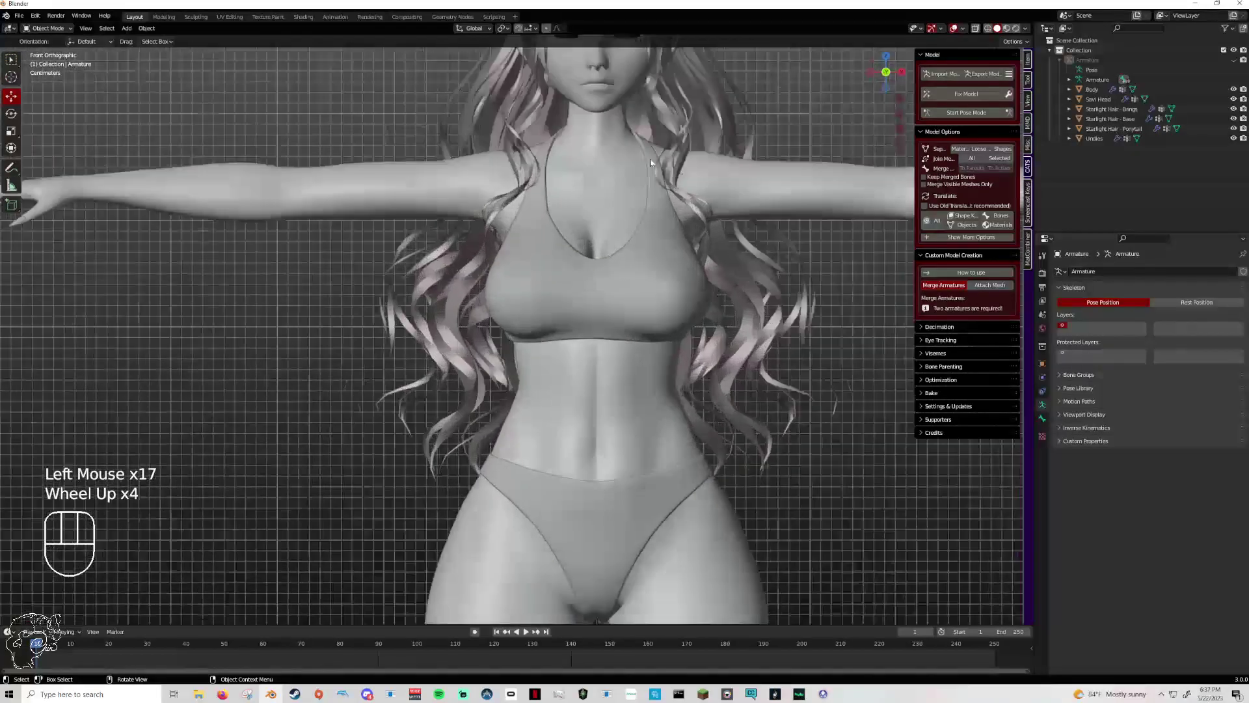
pyautogui.moveTo(901, 107); pyautogui.dragTo(830, 286)
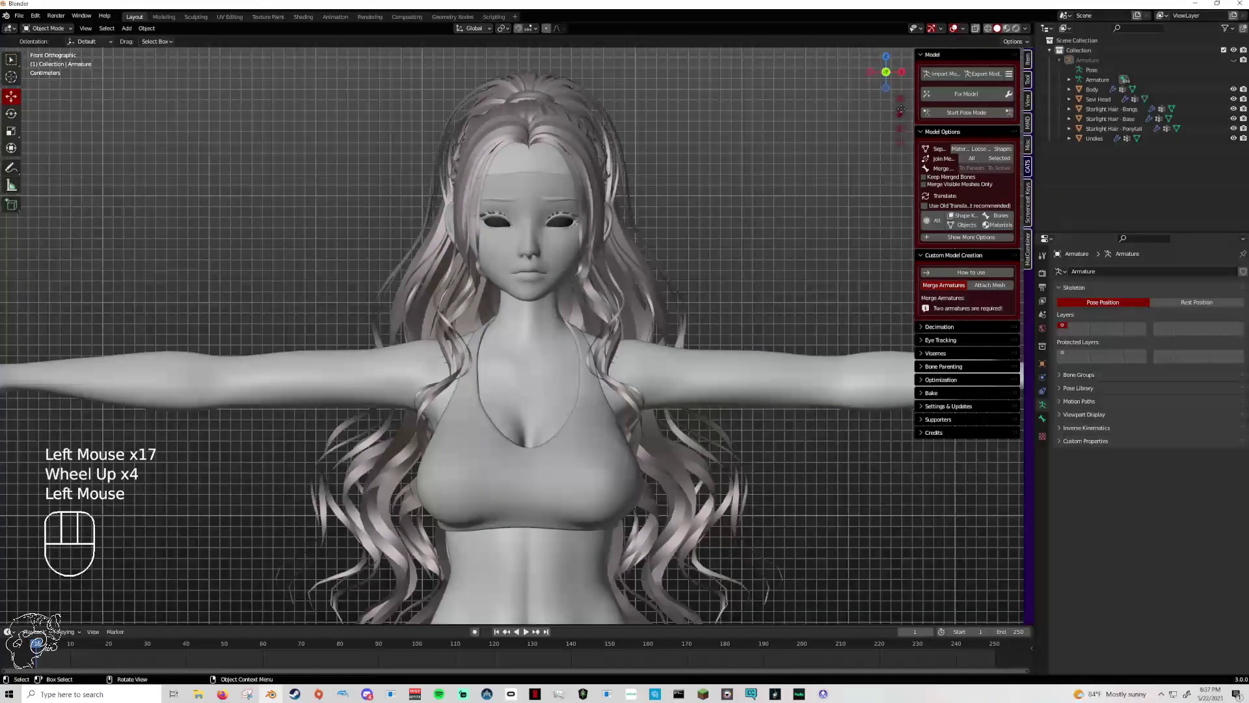
pyautogui.click(1111, 109)
pyautogui.keyDown('shift'); pyautogui.click(1112, 128); pyautogui.keyUp('shift')
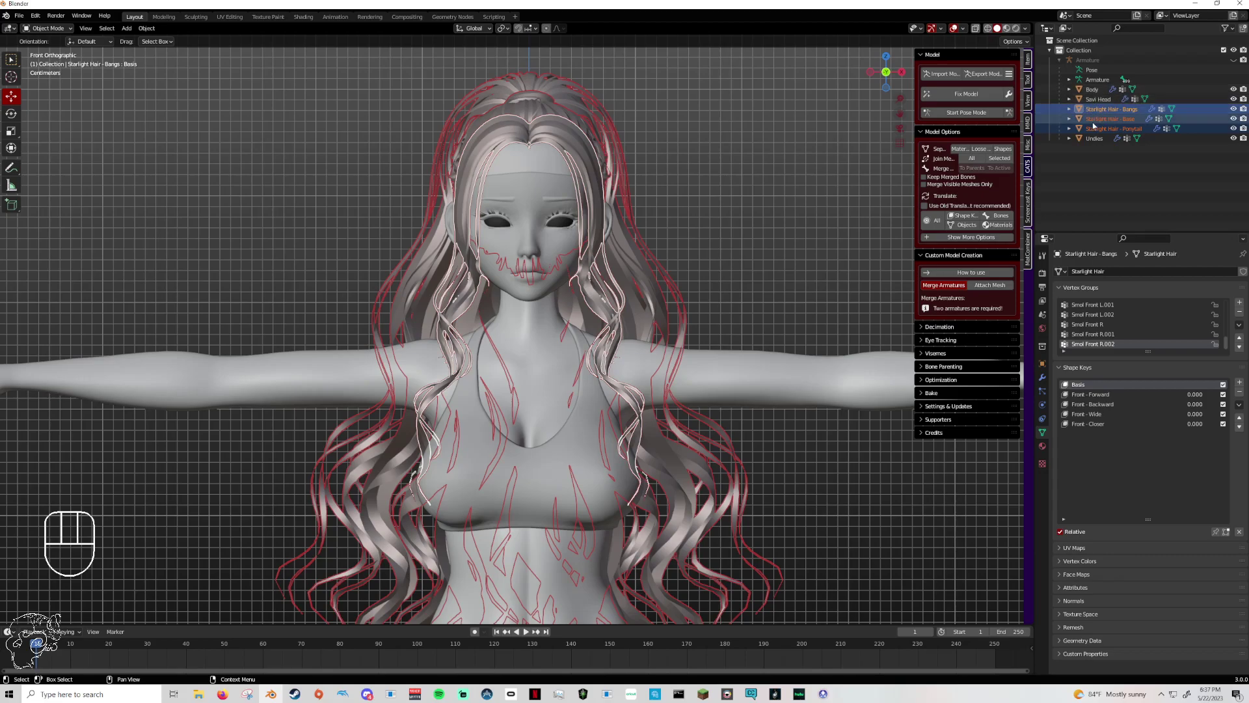
pyautogui.click(1116, 111)
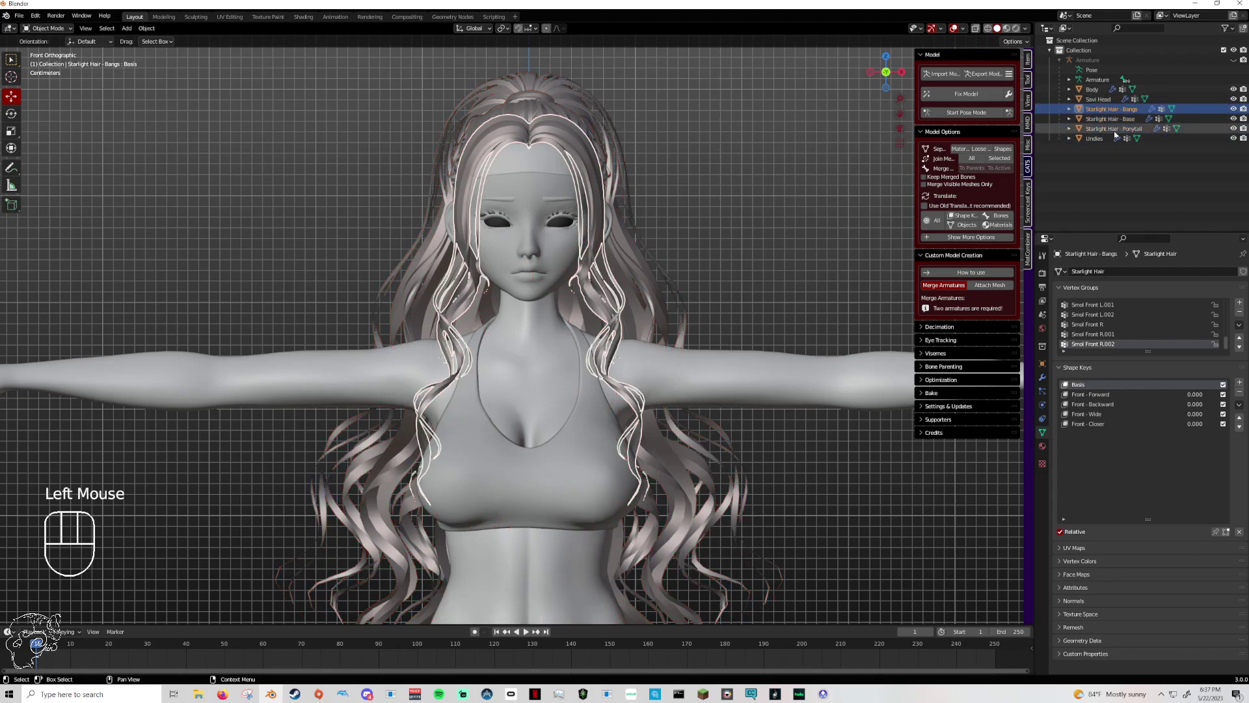
pyautogui.keyDown('shift'); pyautogui.click(1114, 129); pyautogui.keyUp('shift')
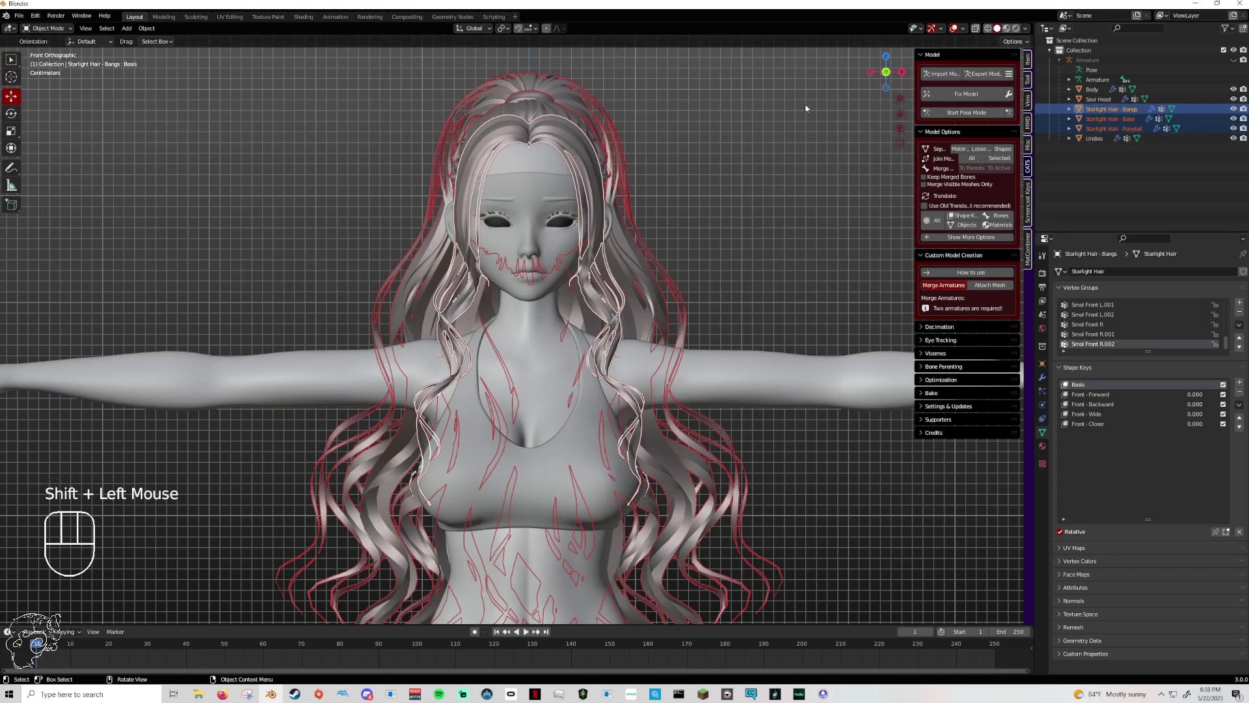
# Select the Body, Undies, Starlight Hair Ponytail and Starlight Hair Bangs meshes individually as one multiple selection.
pyautogui.click(1093, 90)
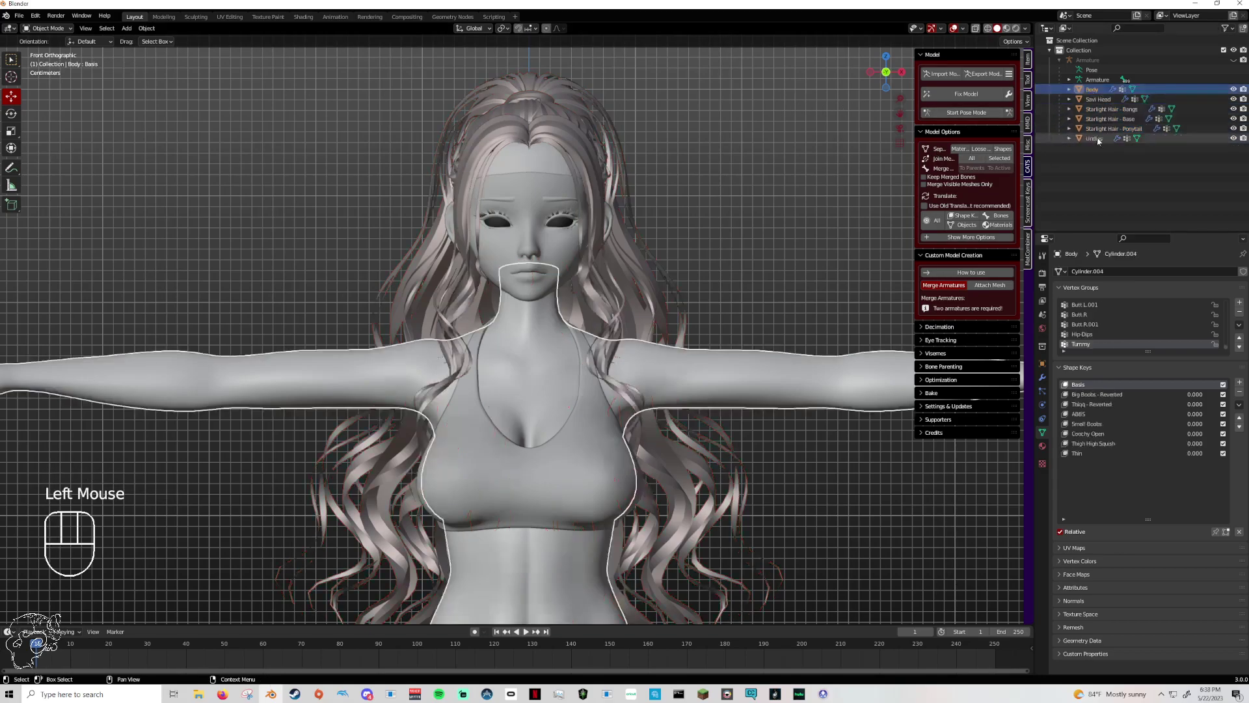
pyautogui.keyDown('ctrl'); pyautogui.click(1097, 139); pyautogui.keyUp('ctrl')
pyautogui.keyDown('ctrl'); pyautogui.click(1098, 129); pyautogui.keyUp('ctrl')
pyautogui.keyDown('ctrl'); pyautogui.click(1098, 109); pyautogui.keyUp('ctrl')
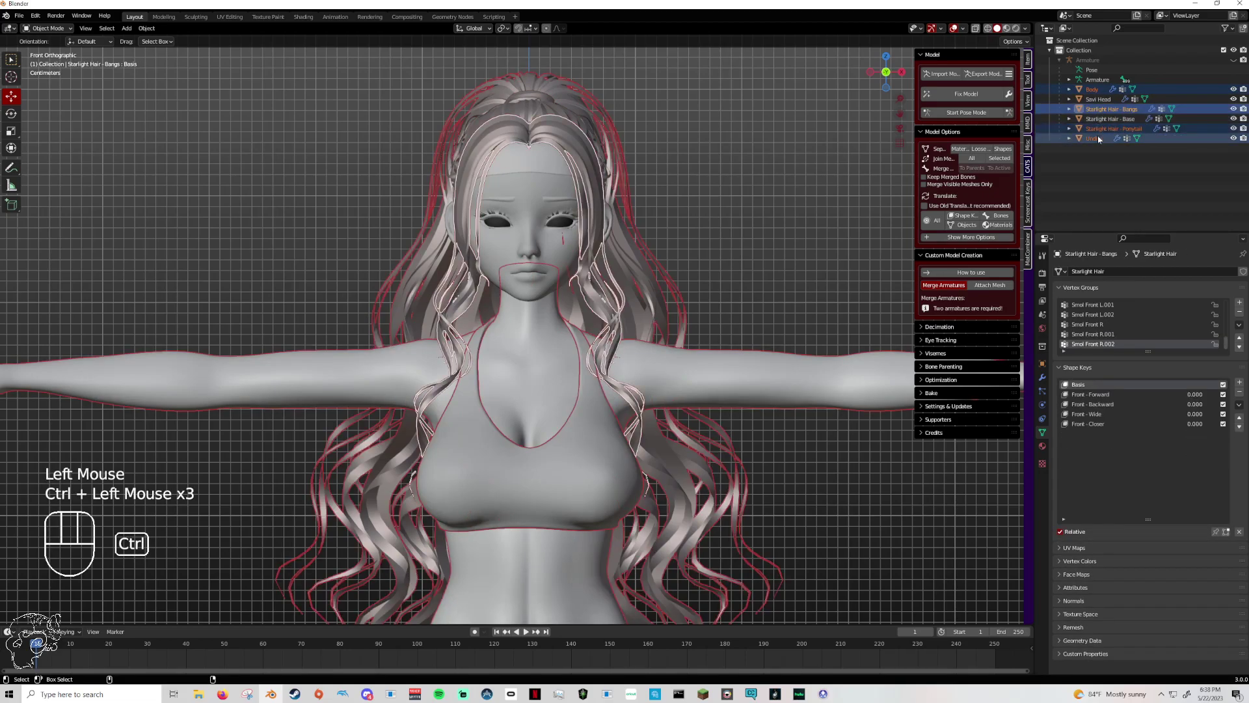
# Join the Starlight Hair Bangs, Base and Ponytail meshes into one object, and undo the join.
pyautogui.click(1099, 89)
pyautogui.click(1106, 109)
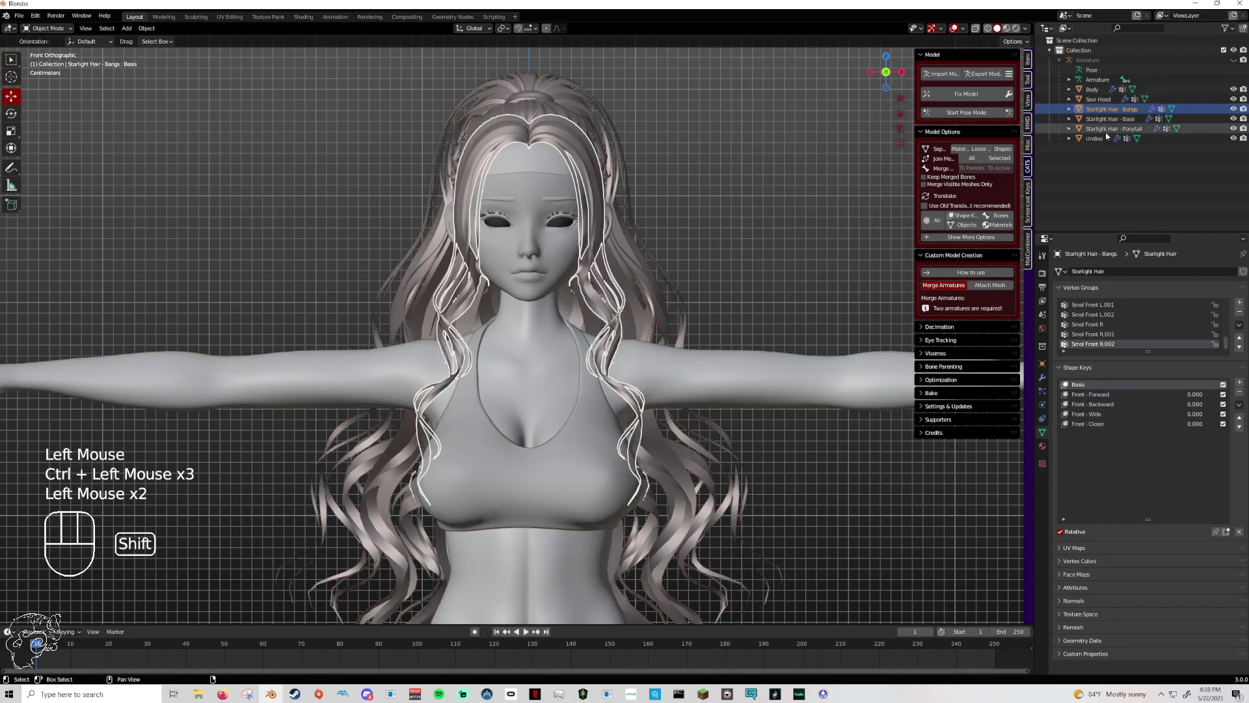
pyautogui.keyDown('shift'); pyautogui.click(1106, 129); pyautogui.keyUp('shift')
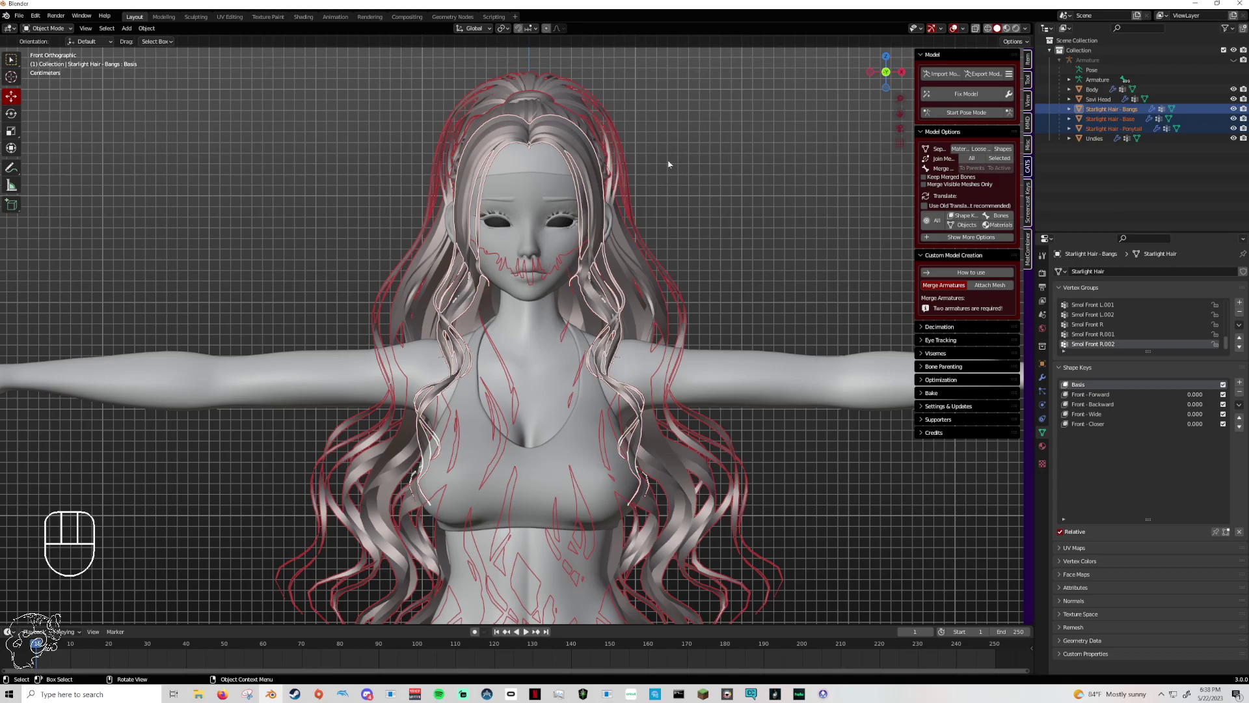
pyautogui.hotkey('ctrl', 'j')
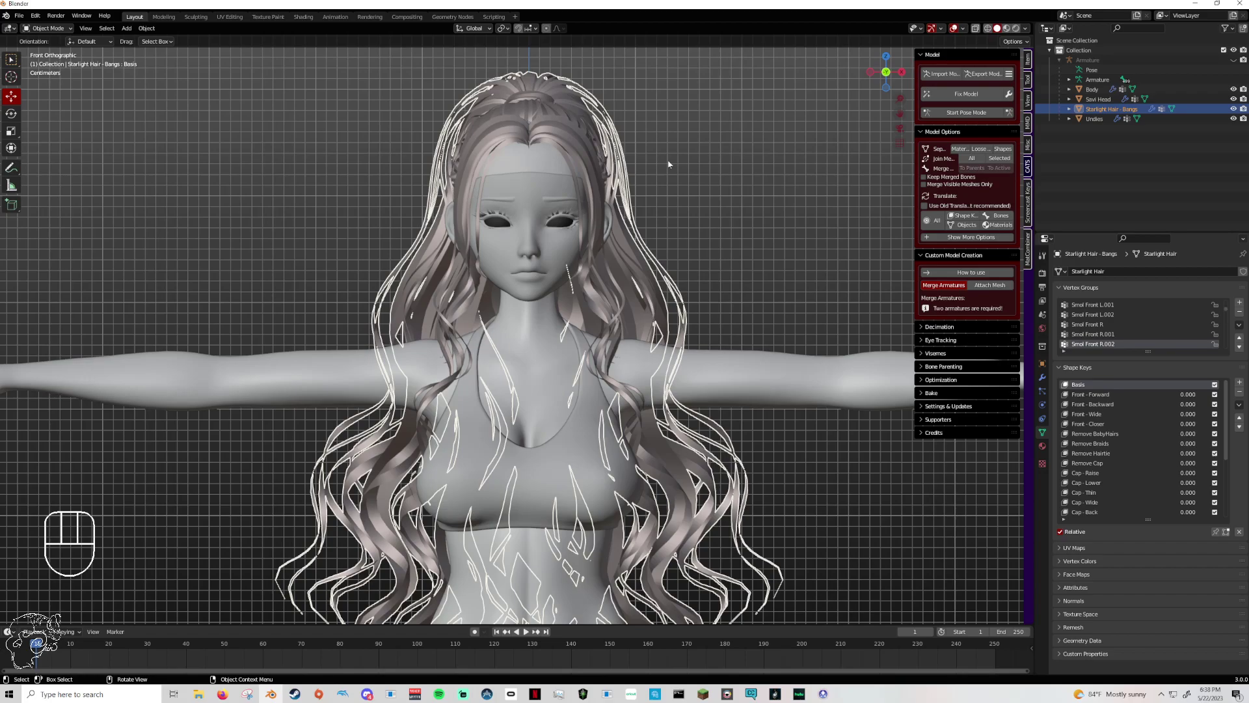
pyautogui.hotkey('ctrl', 'z')
pyautogui.hotkey('ctrl', 'z')
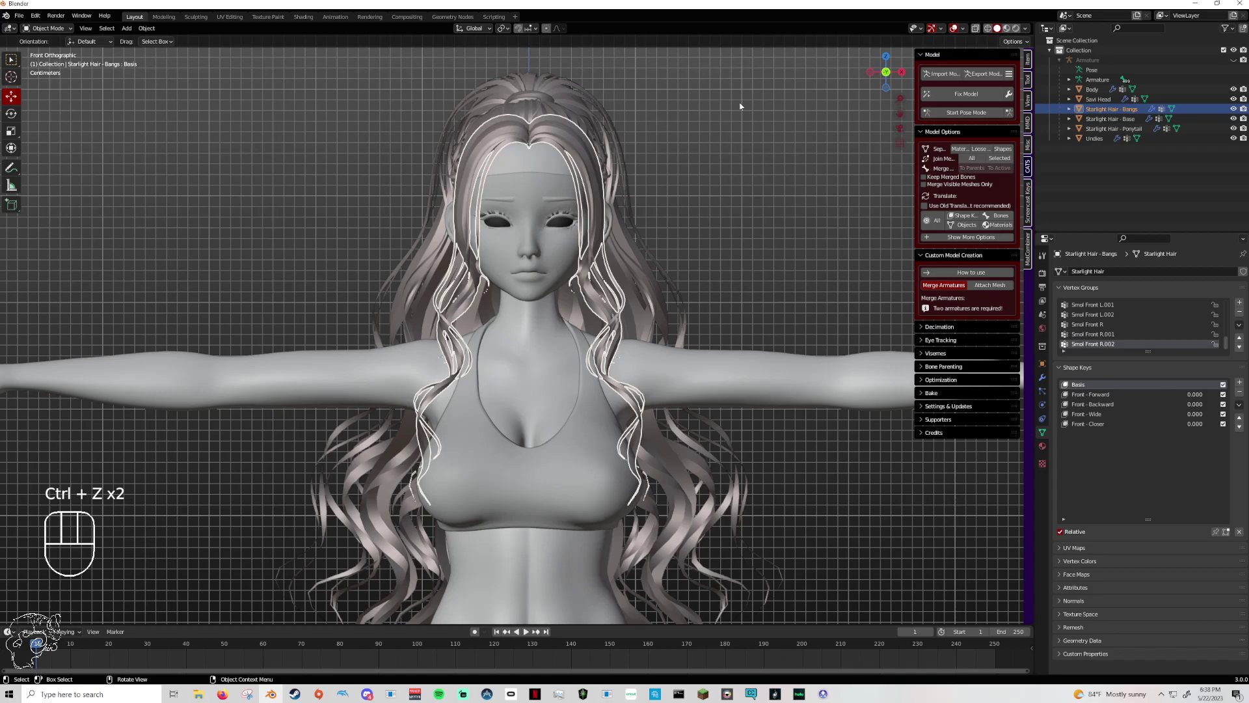
# Clear the mesh selection and display the avatar in Material Preview shading from the front.
pyautogui.click(637, 166)
pyautogui.click(548, 170)
pyautogui.click(553, 172)
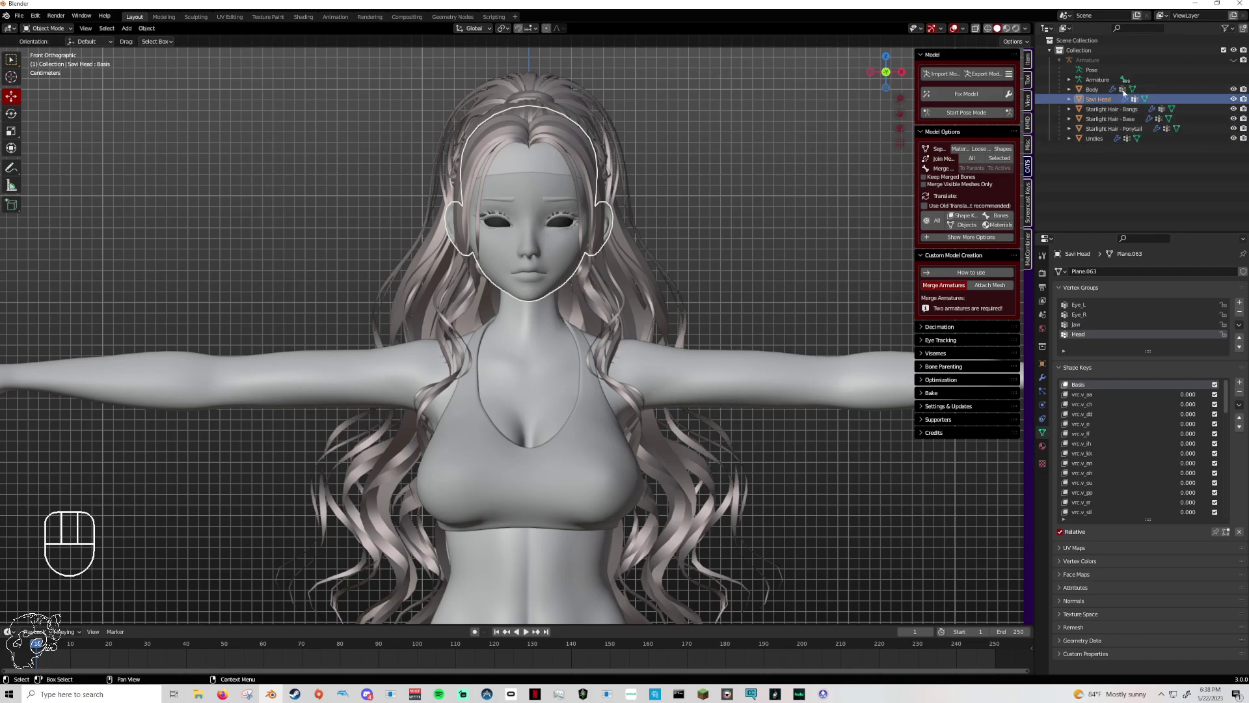
pyautogui.click(658, 181)
pyautogui.moveTo(658, 181)
pyautogui.mouseDown(button='middle')
pyautogui.moveTo(768, 189)
pyautogui.moveTo(565, 190)
pyautogui.moveTo(680, 187)
pyautogui.mouseUp(button='middle')
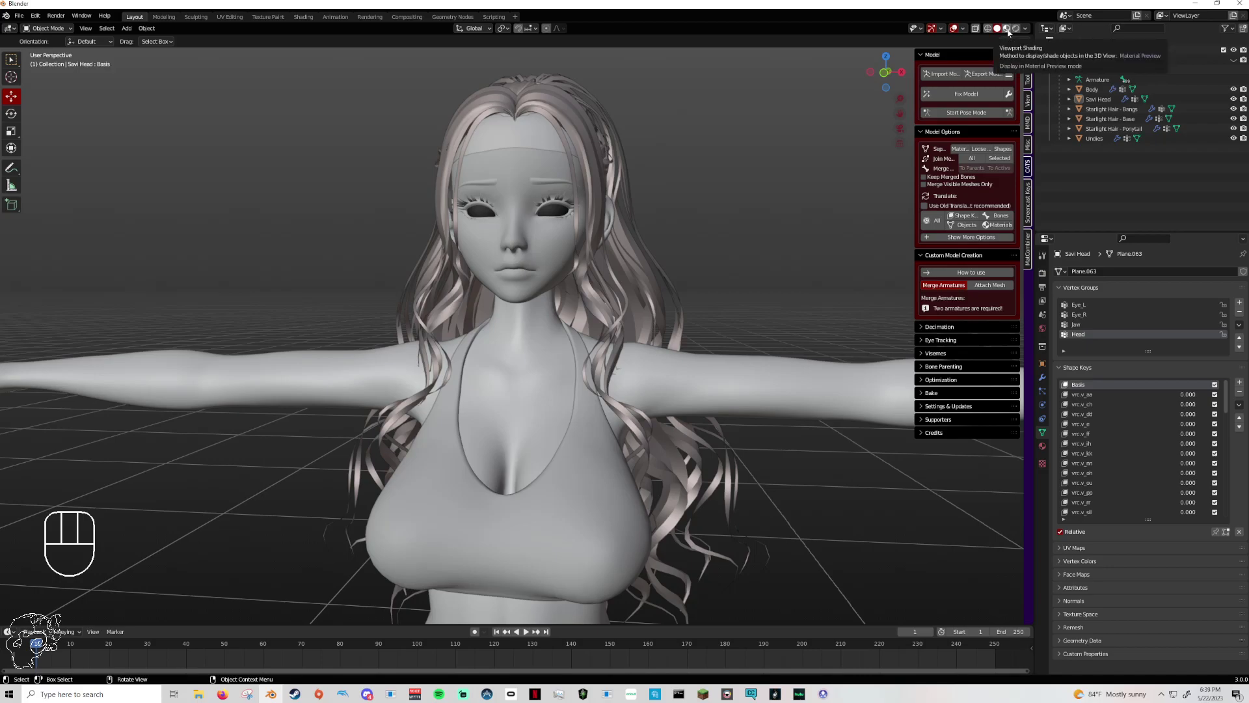
pyautogui.click(1006, 28)
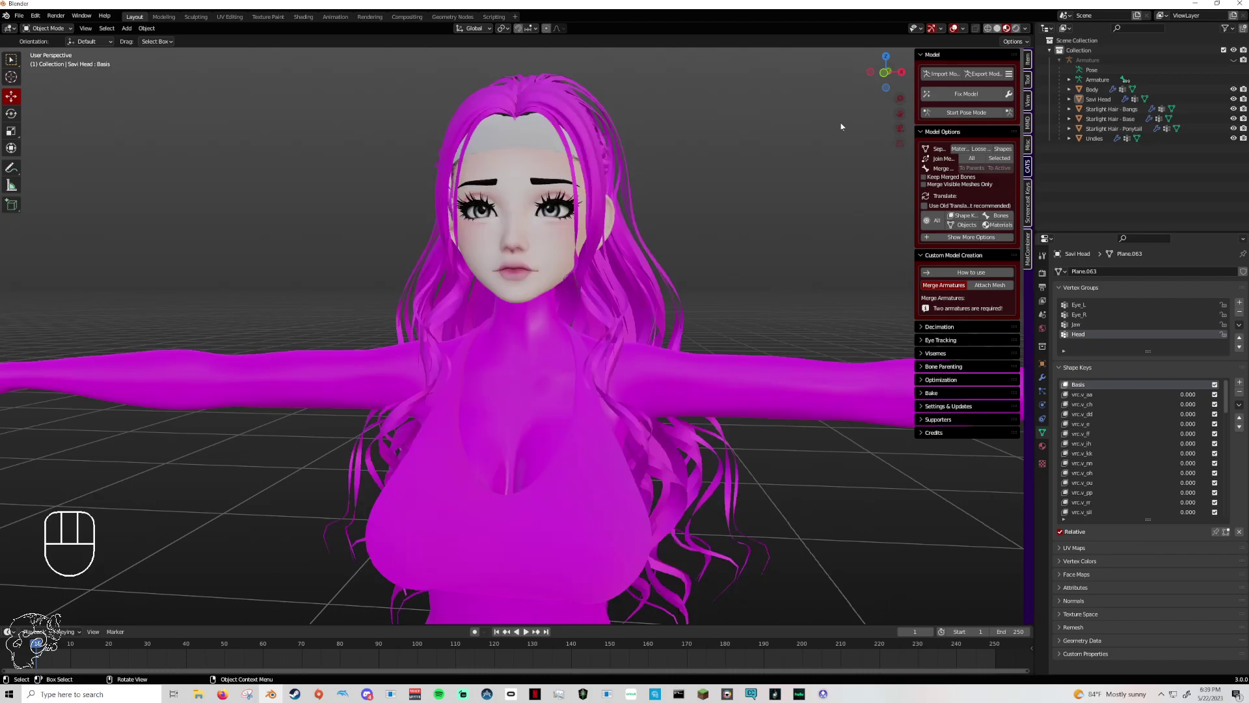
pyautogui.click(886, 73)
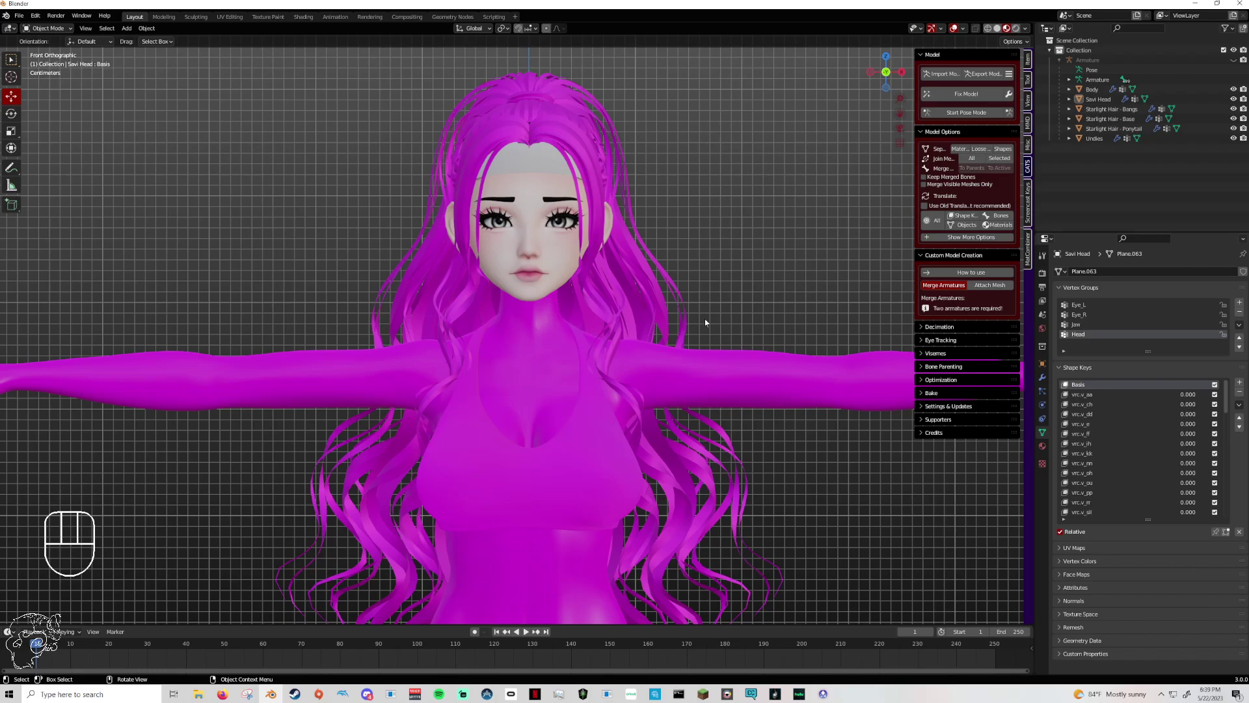
# Select the Undies mesh and assign an Image Texture to the base color of its UNDIES.001 material.
pyautogui.click(527, 390)
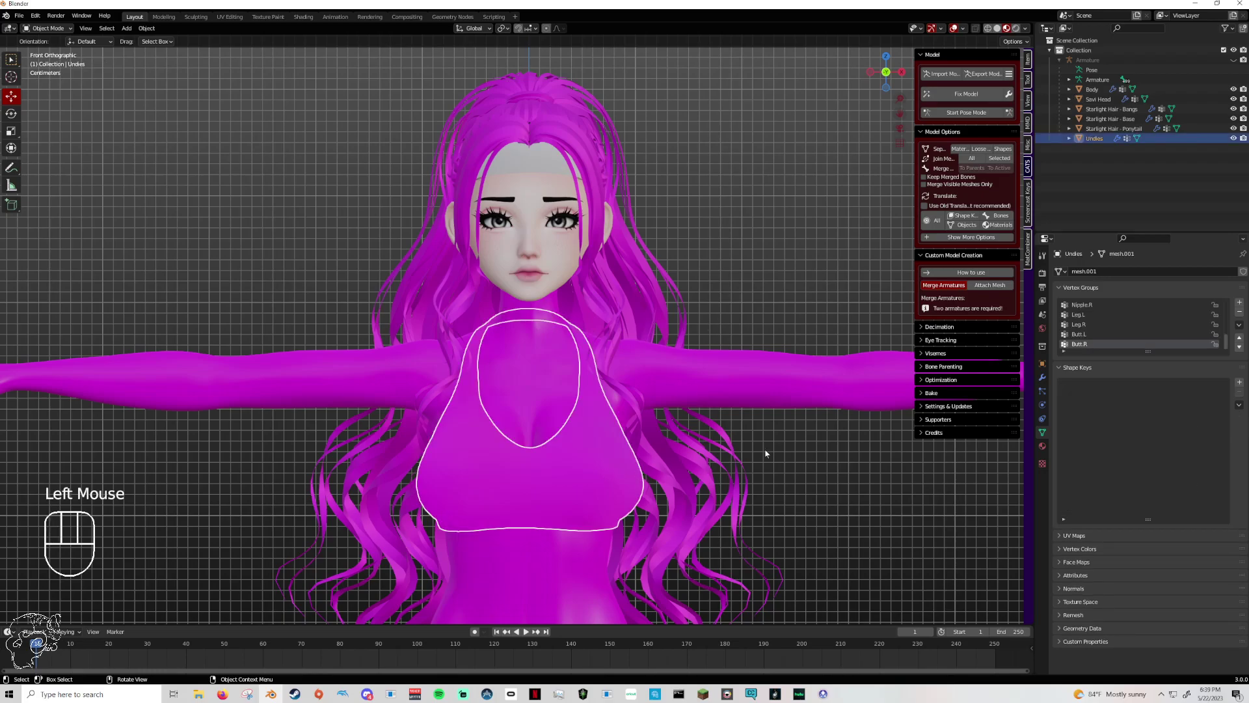
pyautogui.click(1042, 449)
pyautogui.doubleClick(1042, 449)
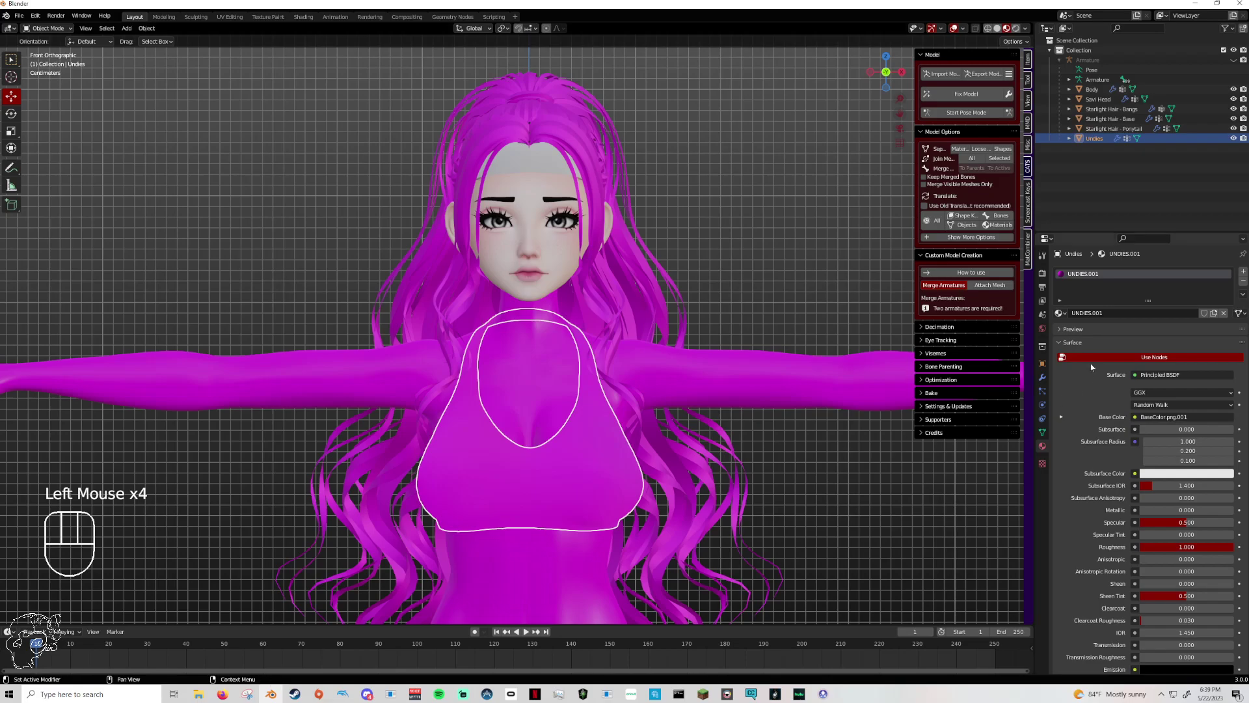
pyautogui.click(1135, 417)
pyautogui.click(972, 482)
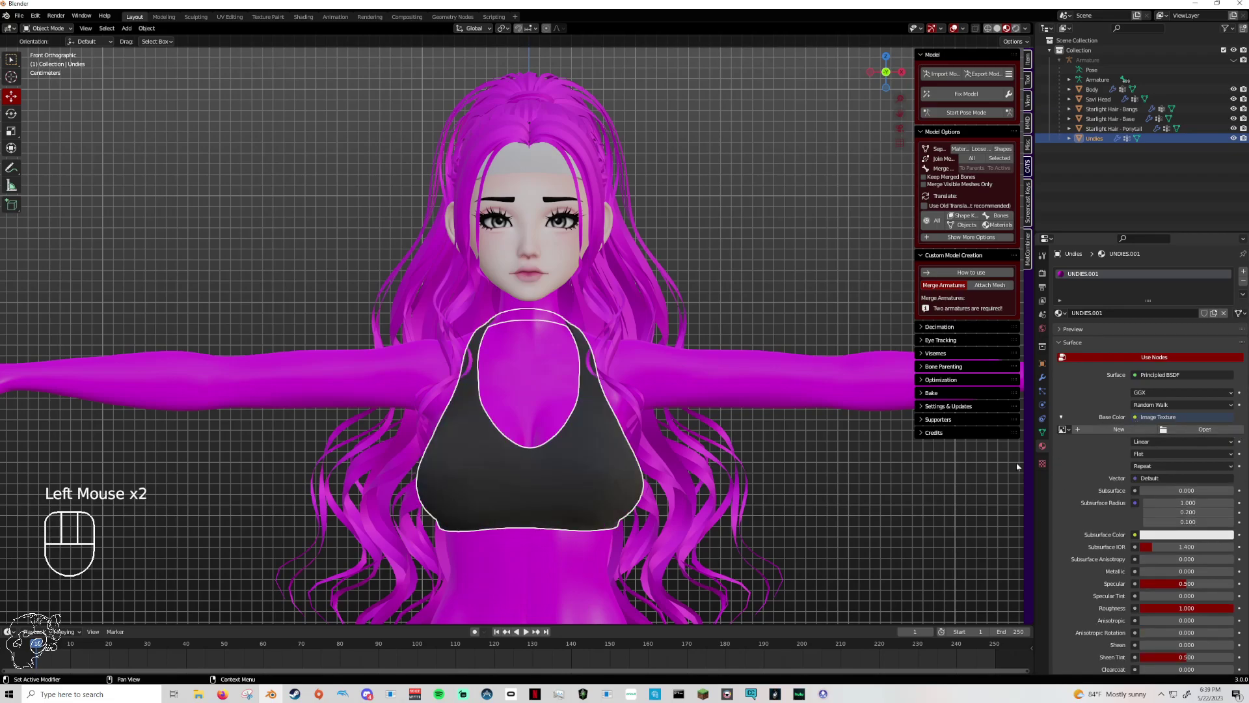
# Change the Undies material's base color input to RGB, darken the color to black, and deselect the mesh.
pyautogui.click(1137, 419)
pyautogui.click(1155, 417)
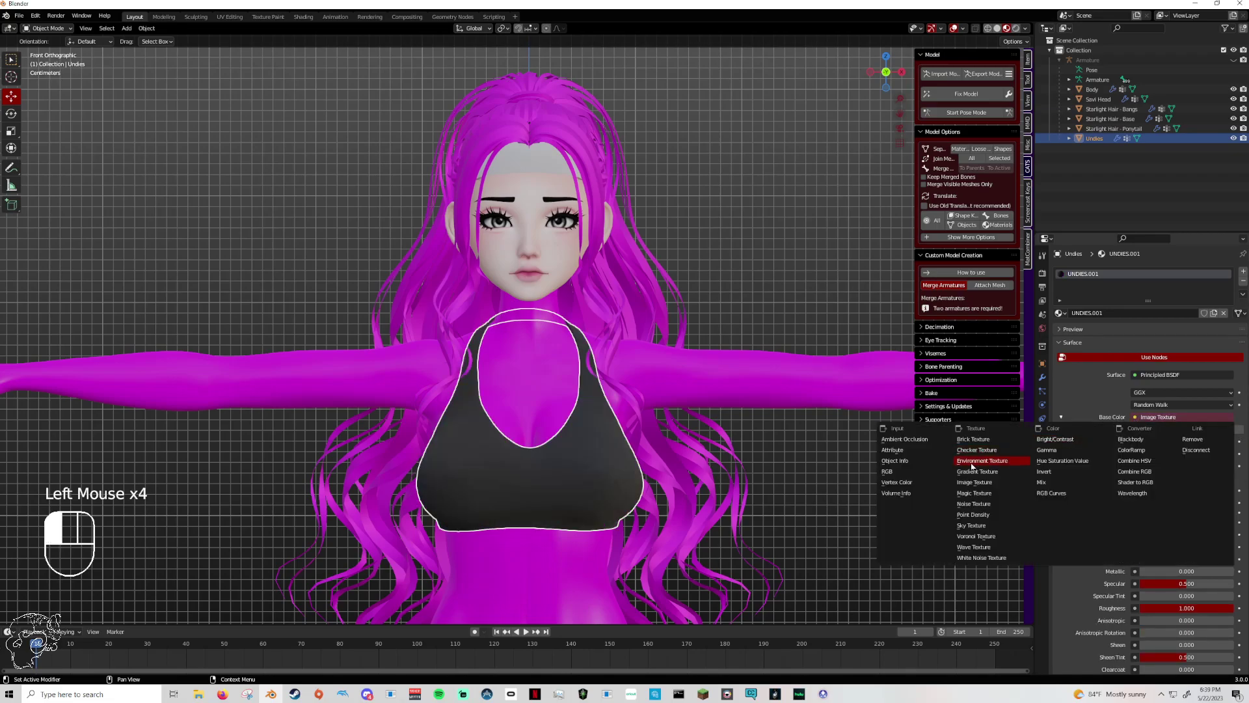
pyautogui.click(888, 471)
pyautogui.click(1143, 473)
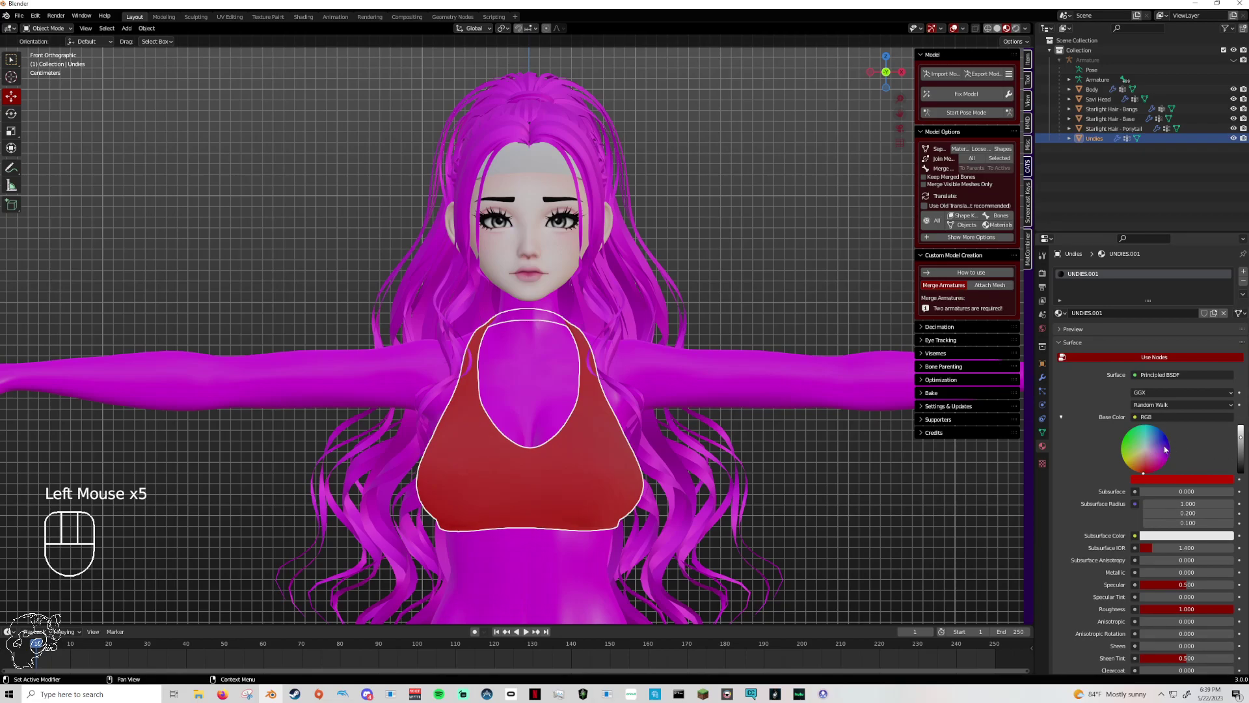
pyautogui.click(1239, 441)
pyautogui.click(1240, 470)
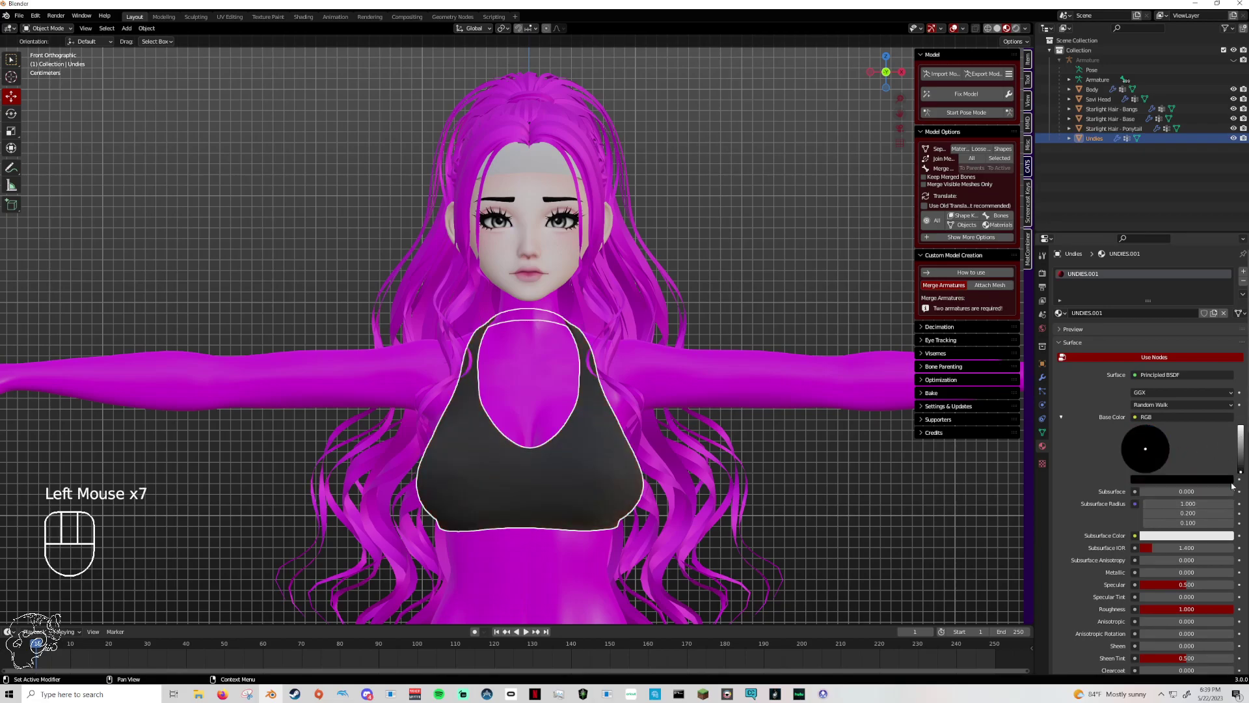
pyautogui.click(939, 527)
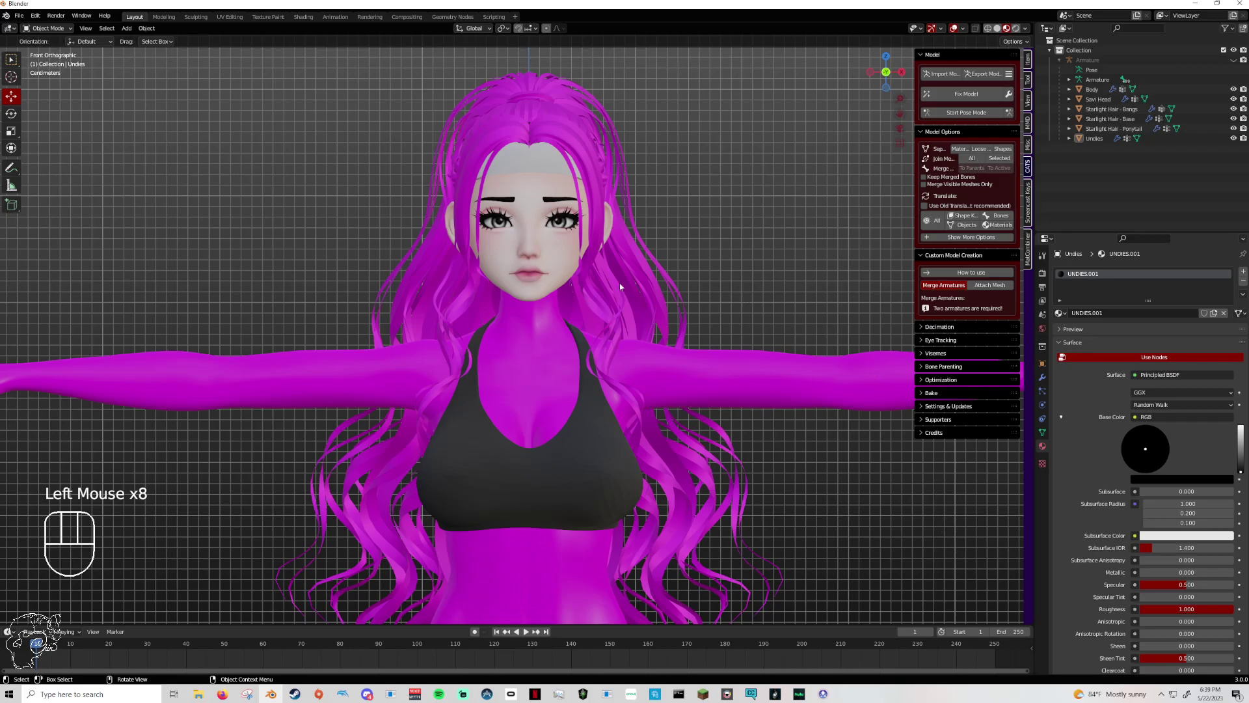
# Load BaseColor.png from the ZinPia Fit base's Textures/Skin folder as the base color image of the Body Skin material.
pyautogui.click(663, 343)
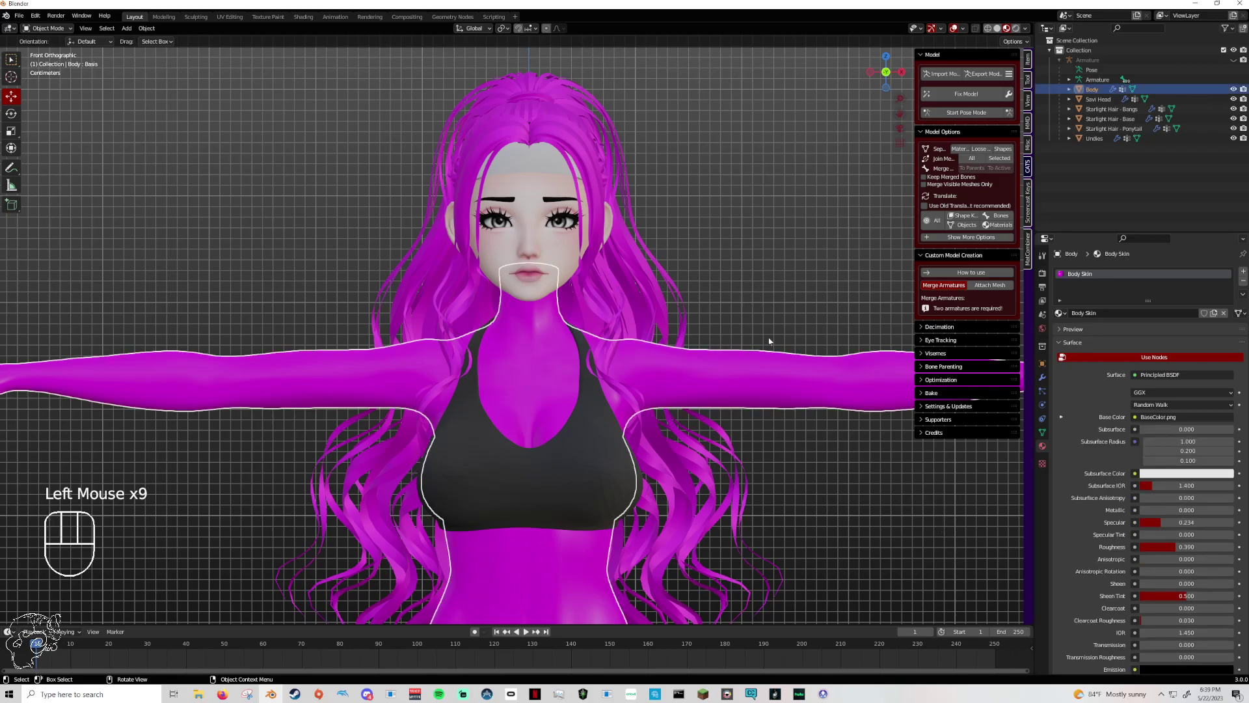
pyautogui.click(1136, 418)
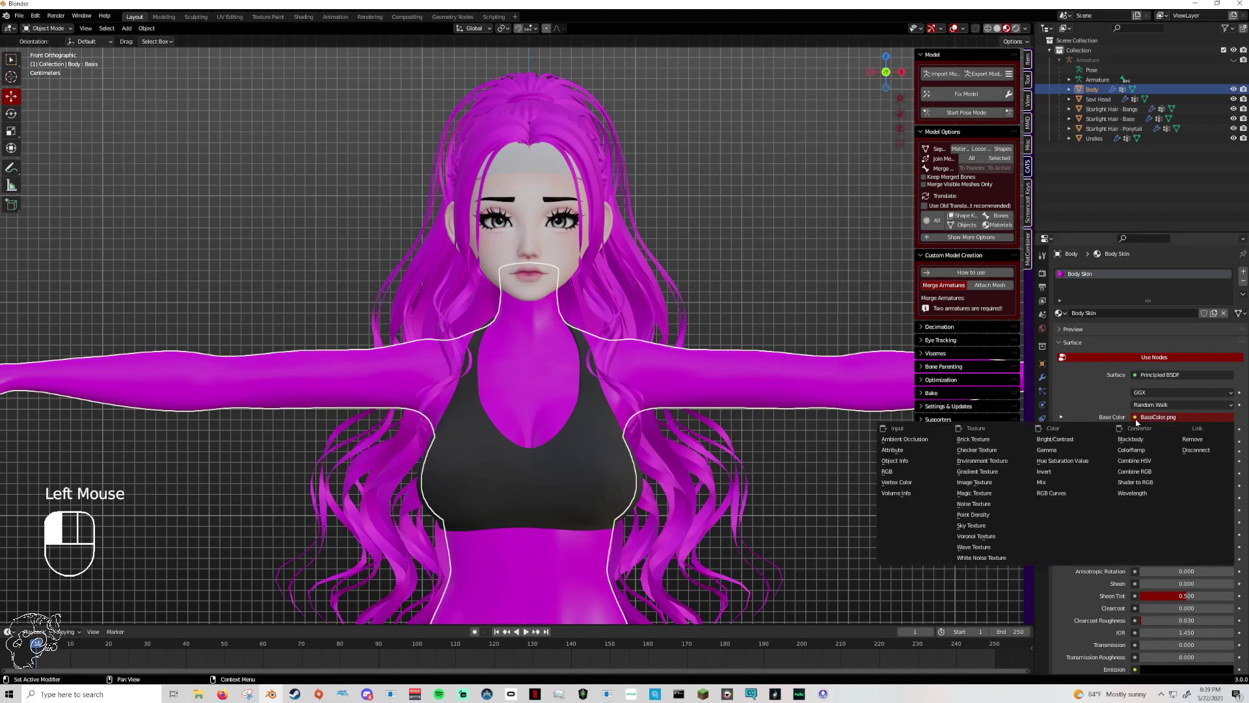
pyautogui.click(1155, 420)
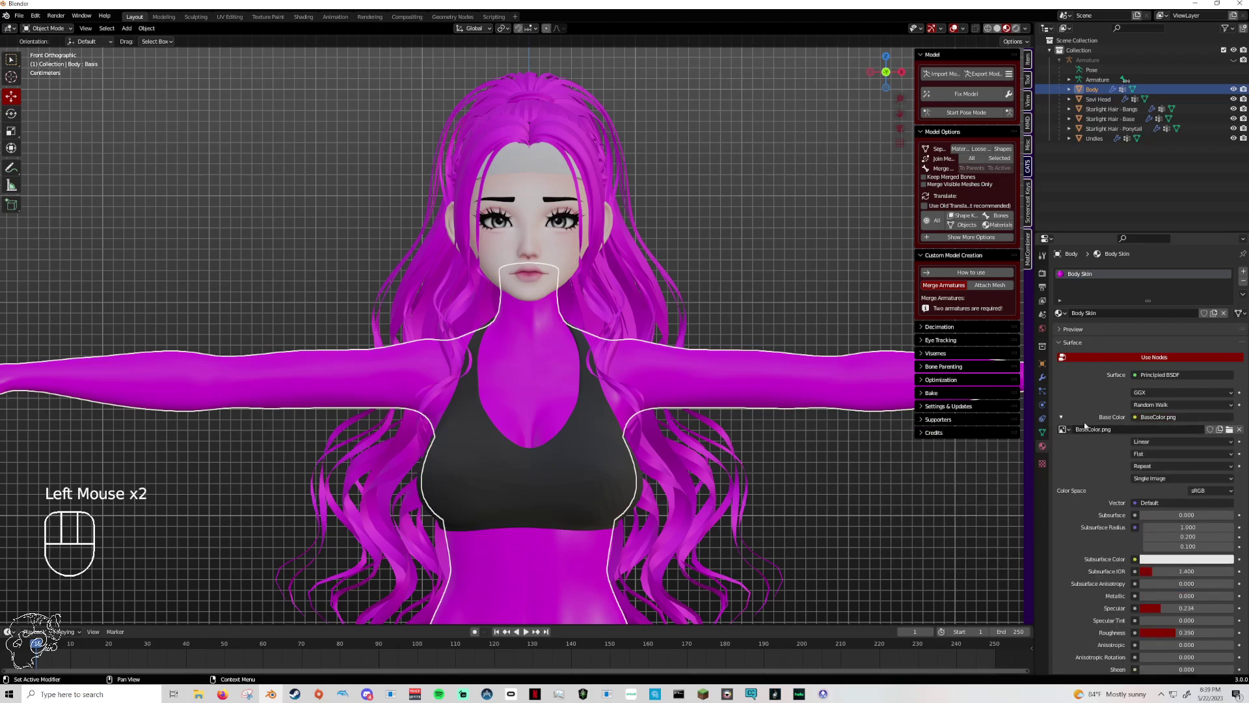
pyautogui.click(1229, 429)
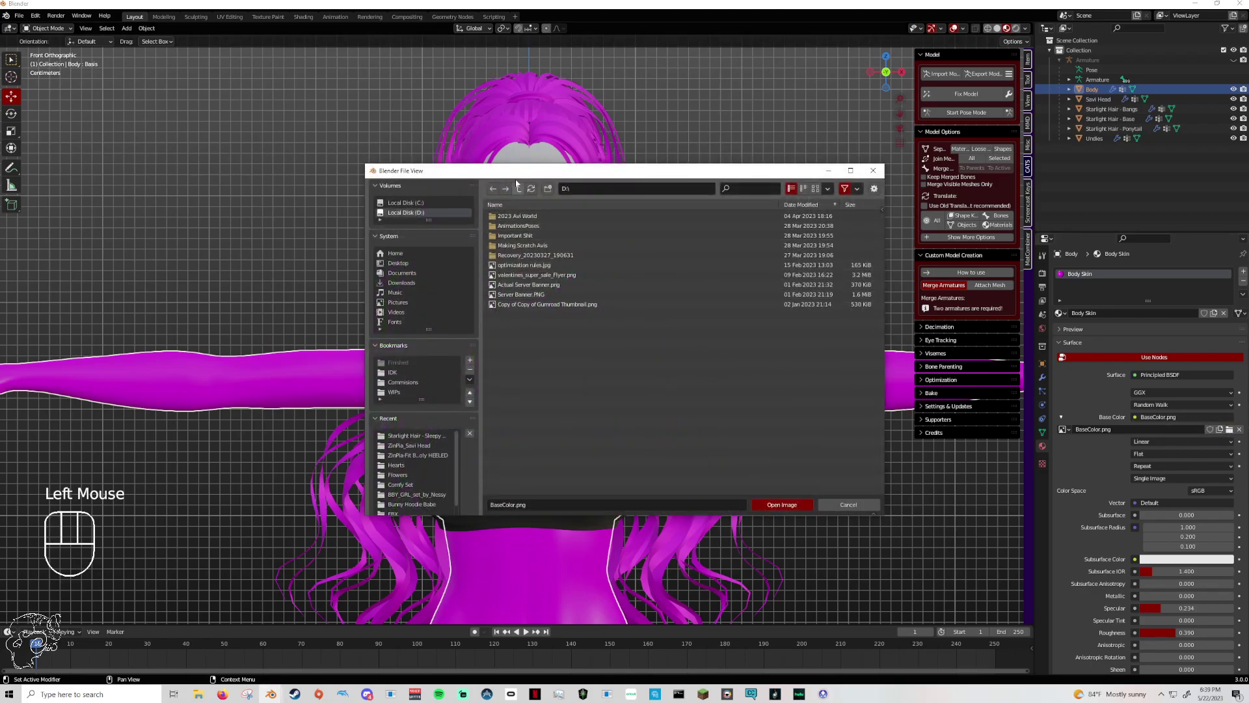
pyautogui.click(419, 455)
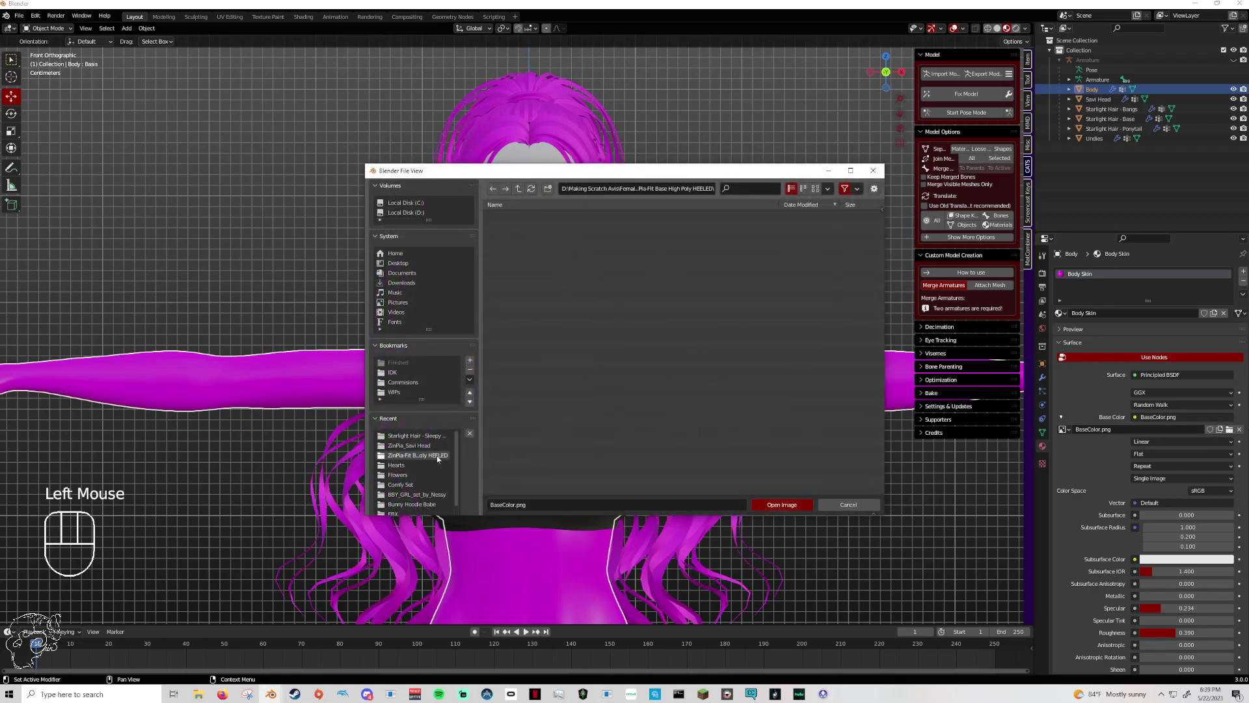
pyautogui.click(519, 189)
pyautogui.click(519, 189)
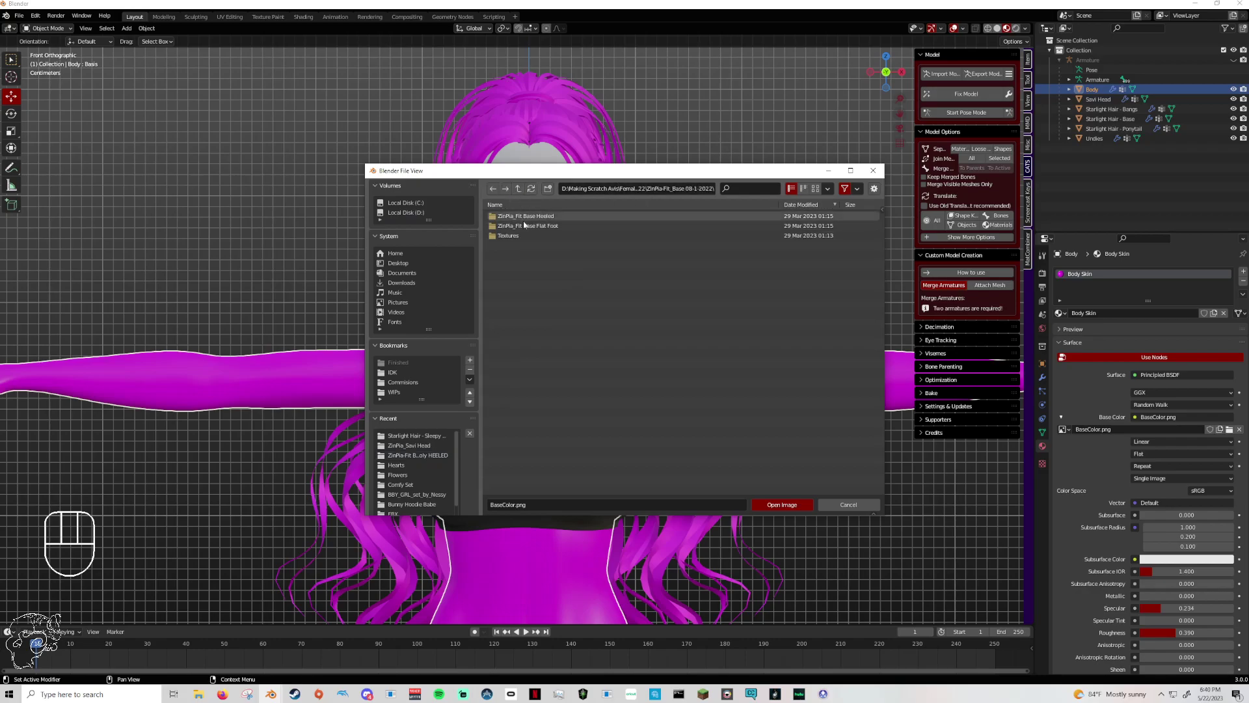
pyautogui.click(526, 226)
pyautogui.doubleClick(527, 226)
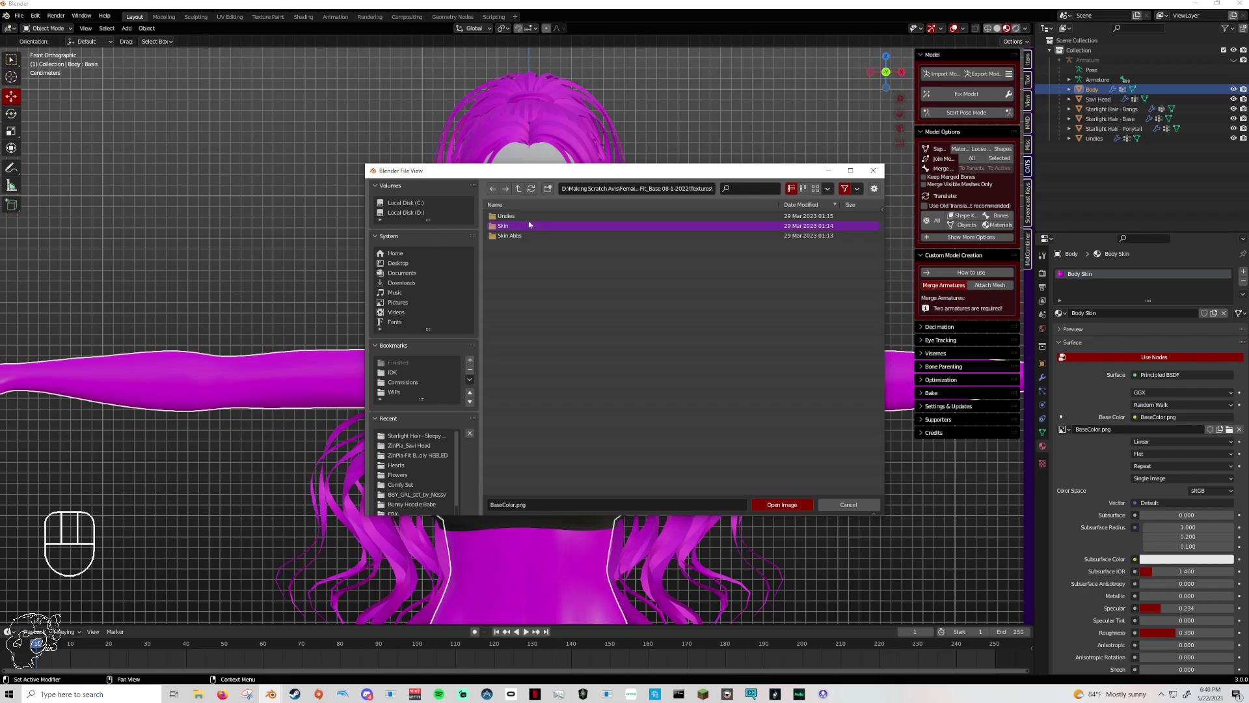
pyautogui.click(594, 265)
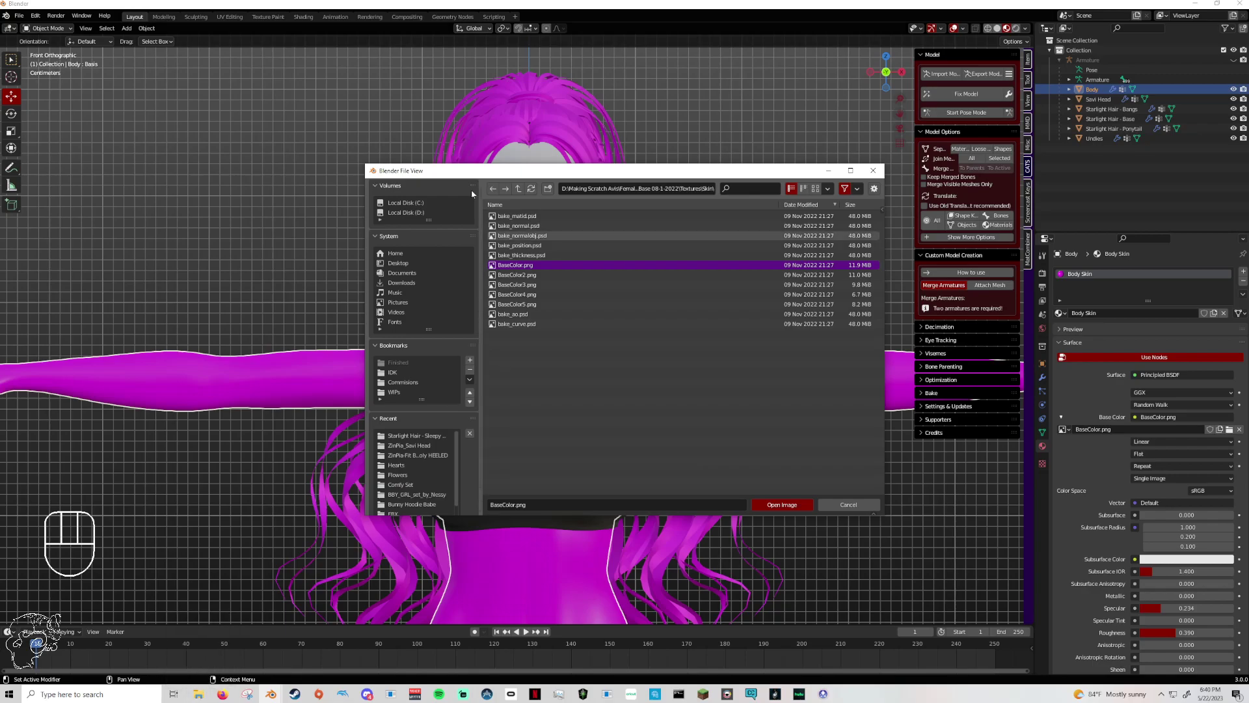
pyautogui.click(775, 505)
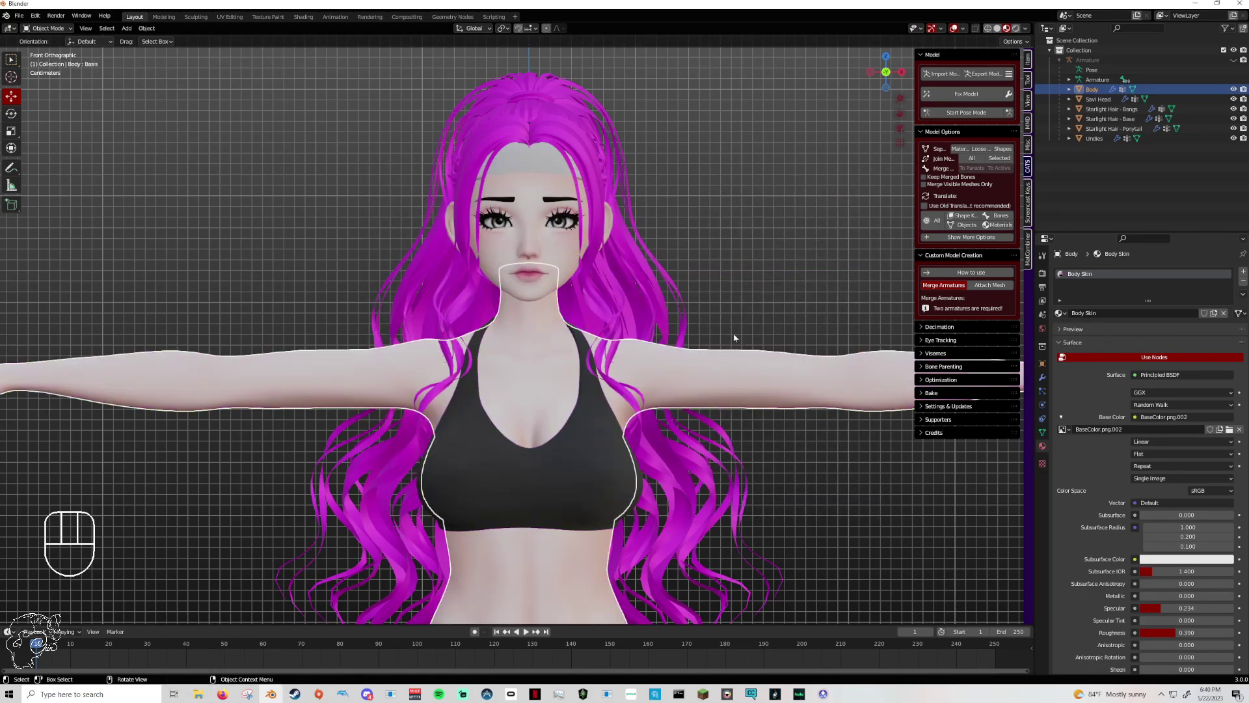
# Select the Starlight Hair Ponytail and look for a replacement base color image for its Hair material in the Starlight Hair folders.
pyautogui.doubleClick(671, 312)
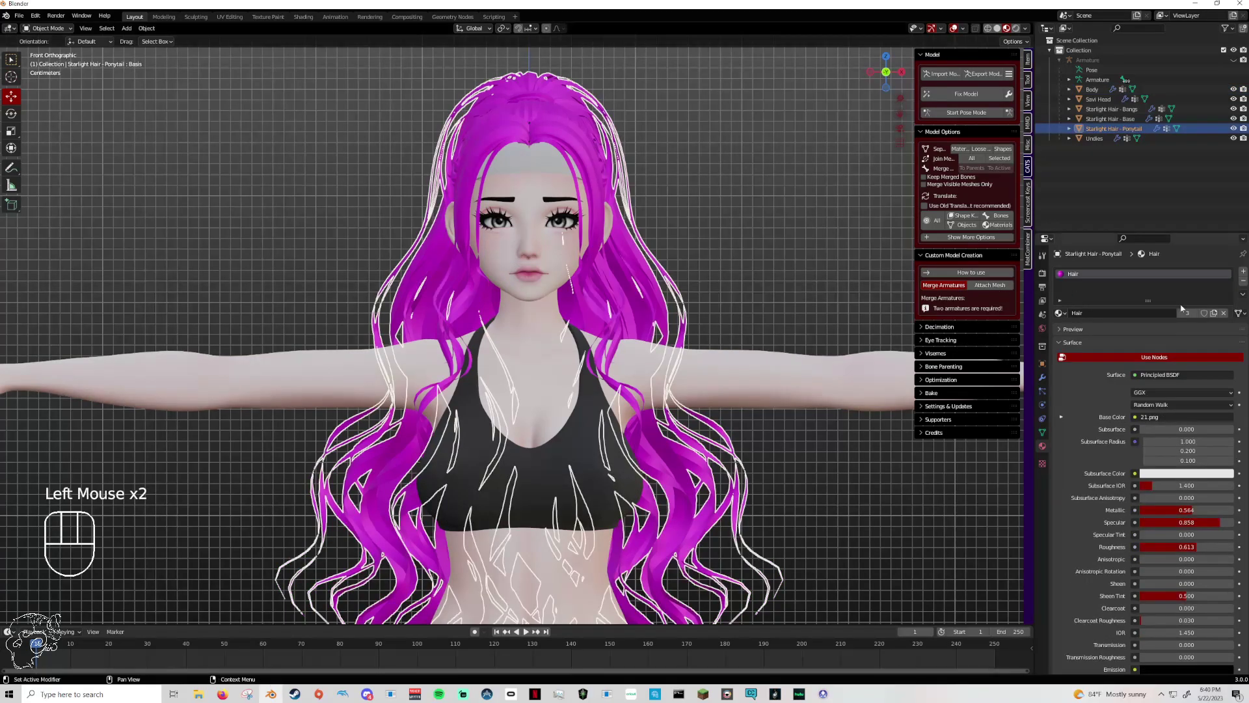
pyautogui.click(1131, 421)
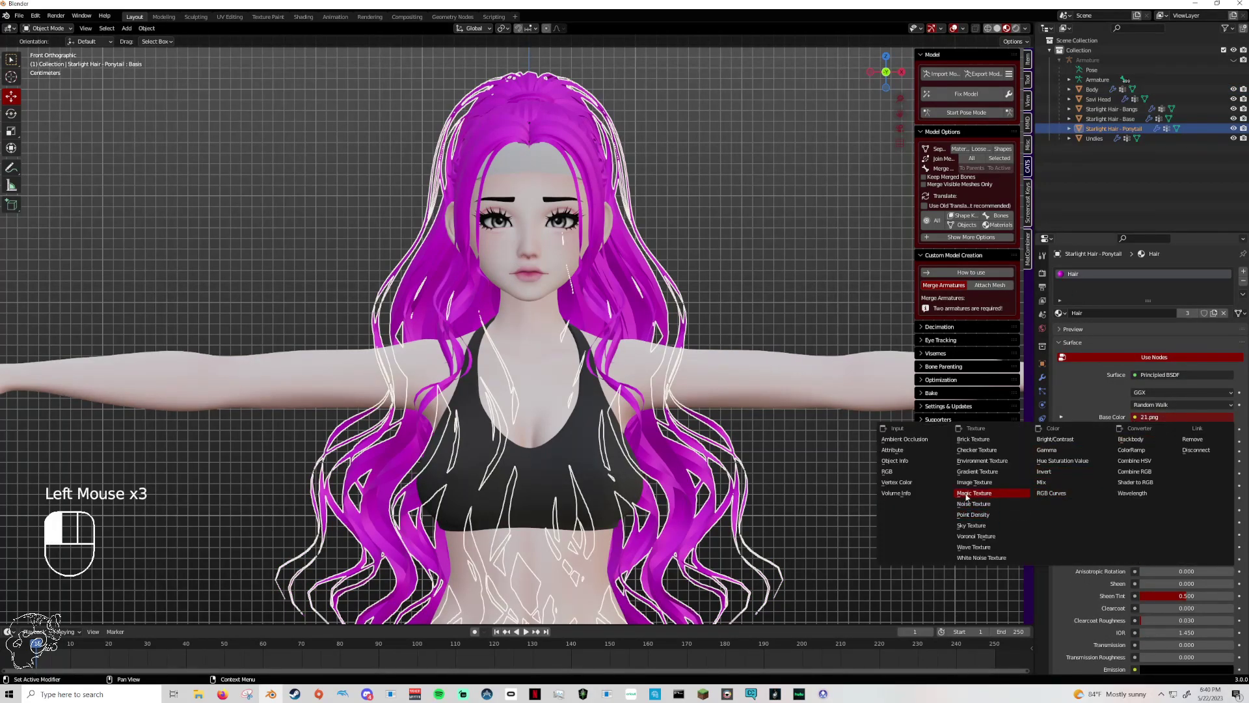
pyautogui.click(1229, 430)
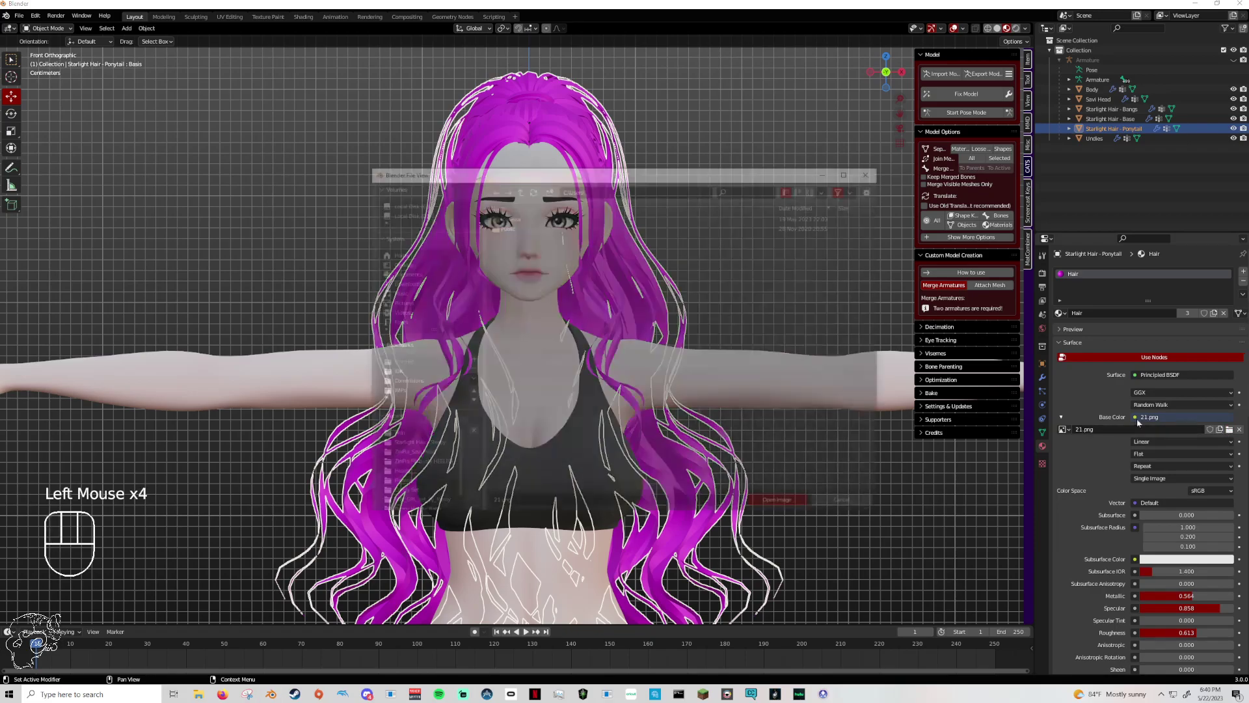
pyautogui.click(416, 443)
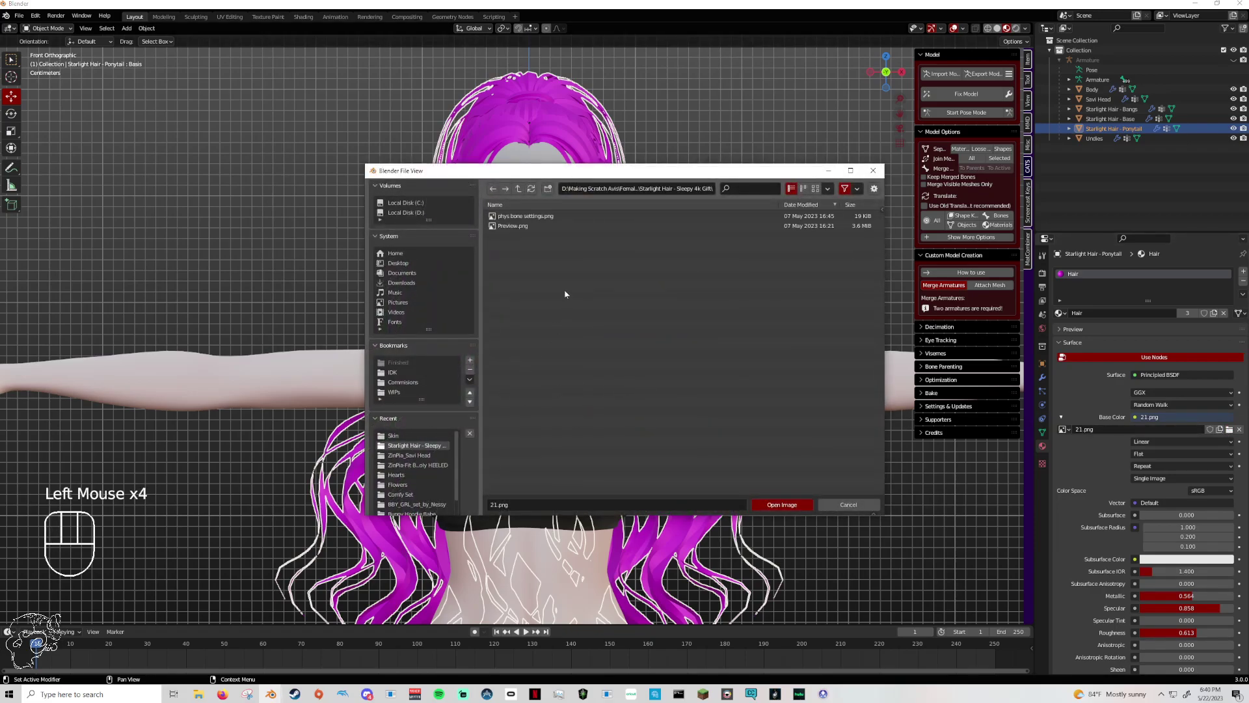
pyautogui.click(519, 188)
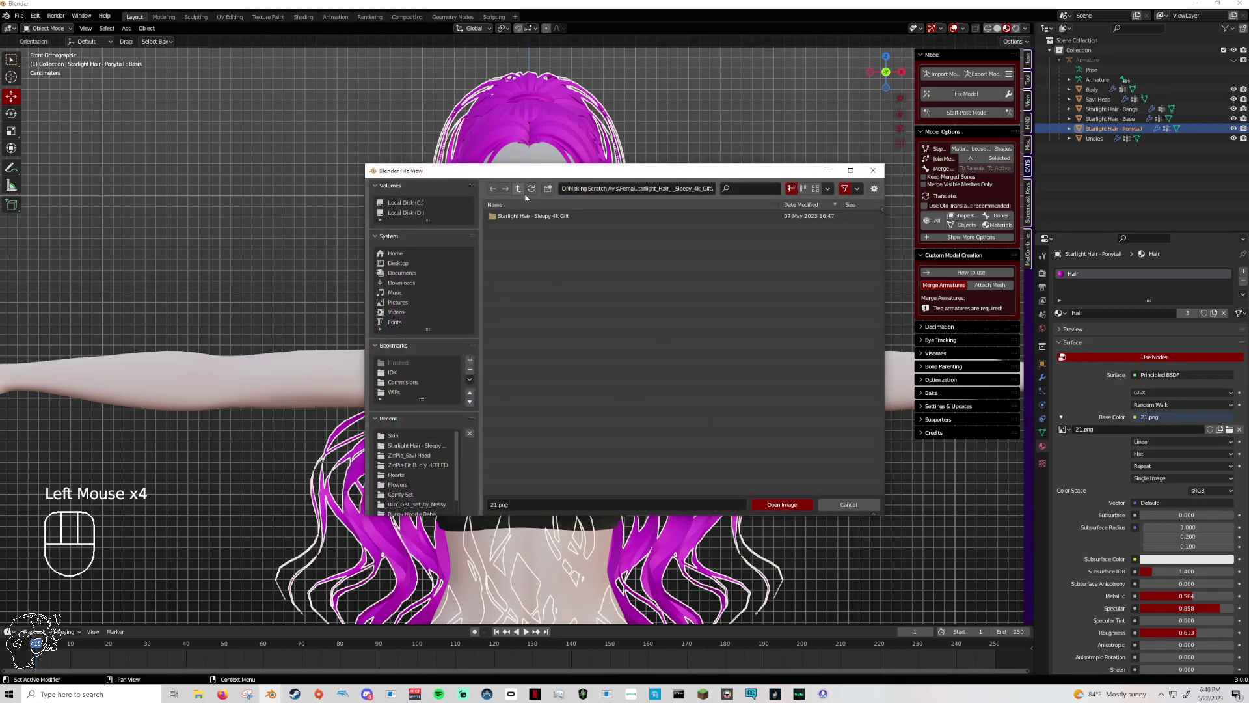
pyautogui.doubleClick(533, 218)
pyautogui.click(521, 190)
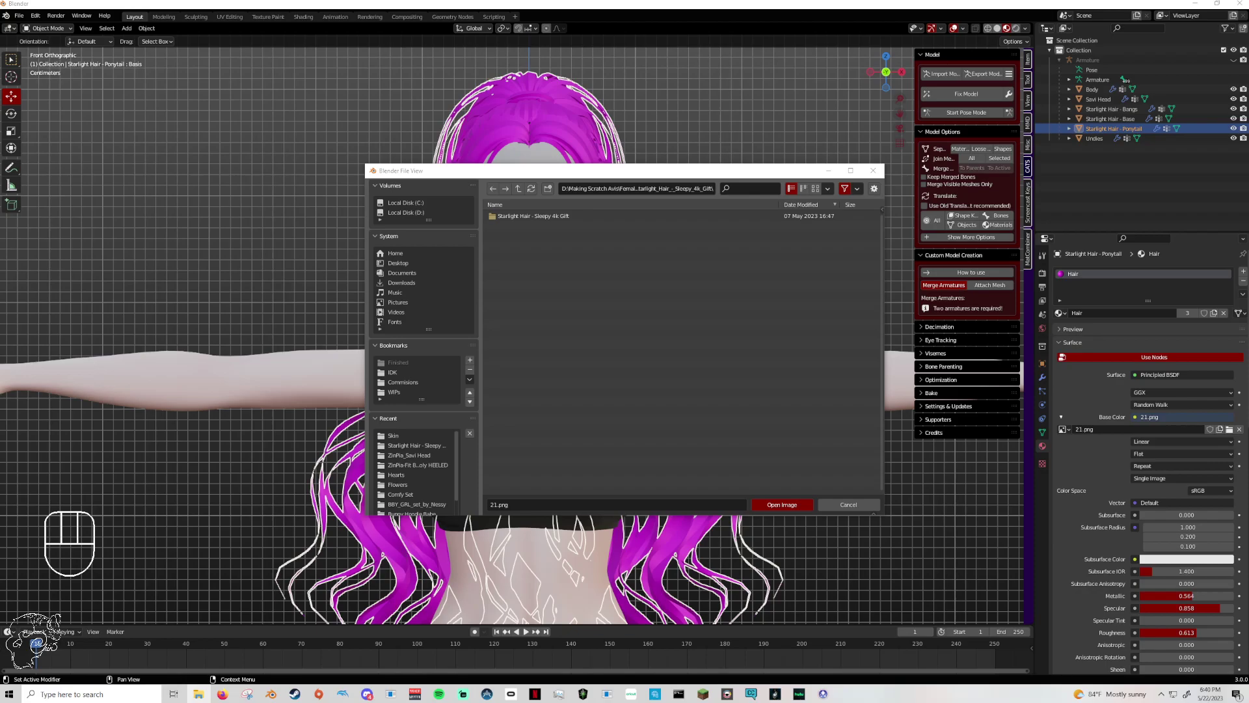
# Switch to Firefox and open the Assets & Props category of the Jinxxy marketplace in a new tab.
pyautogui.hotkey('alt', 'Tab')
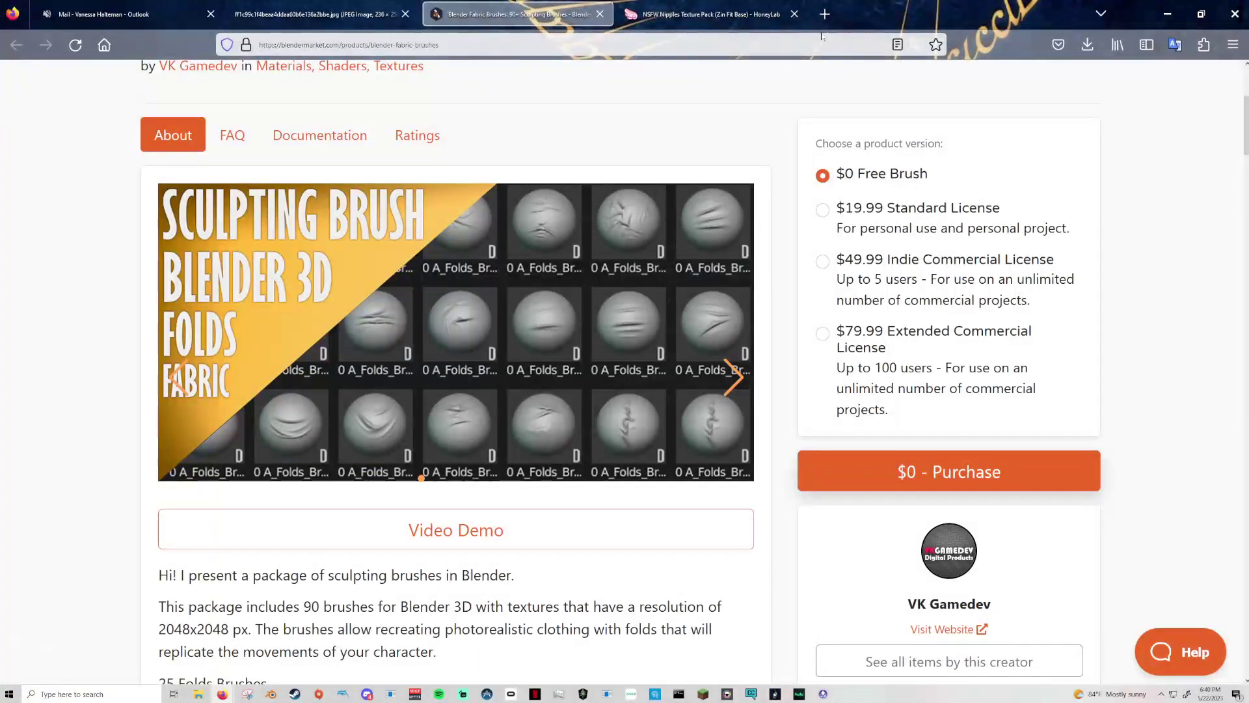
pyautogui.hotkey('ctrl', 't')
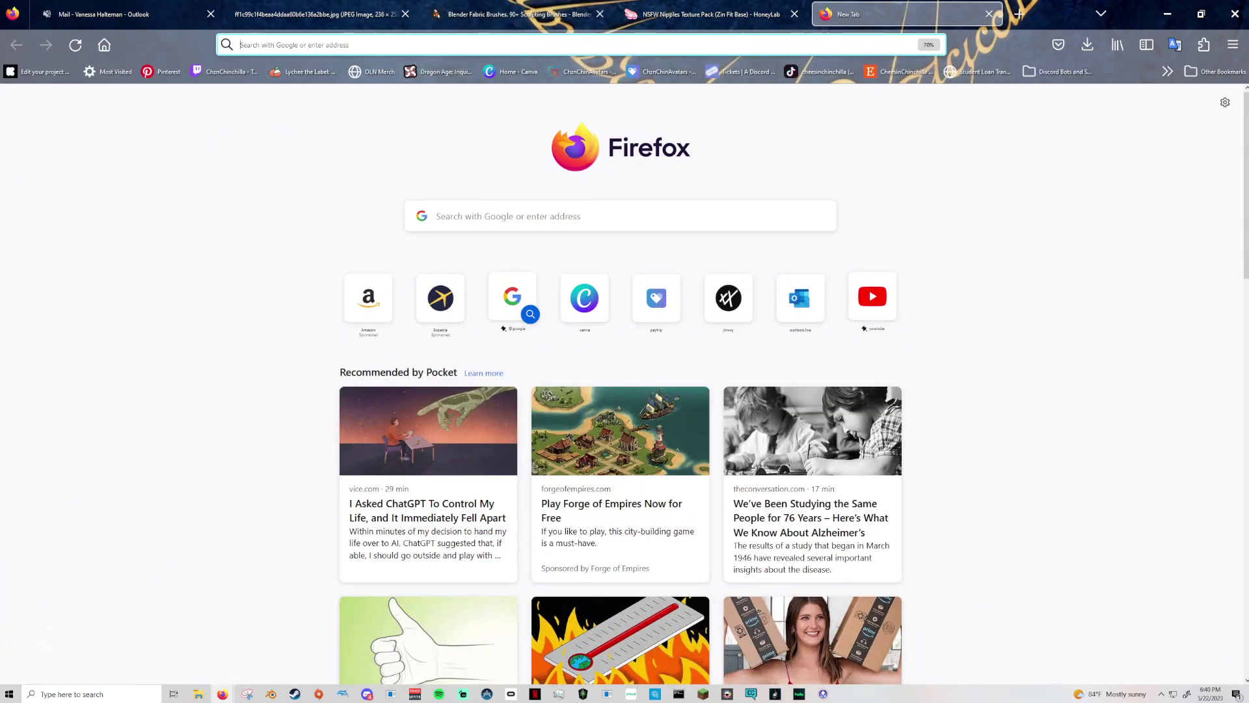
pyautogui.click(593, 50)
pyautogui.click(1014, 179)
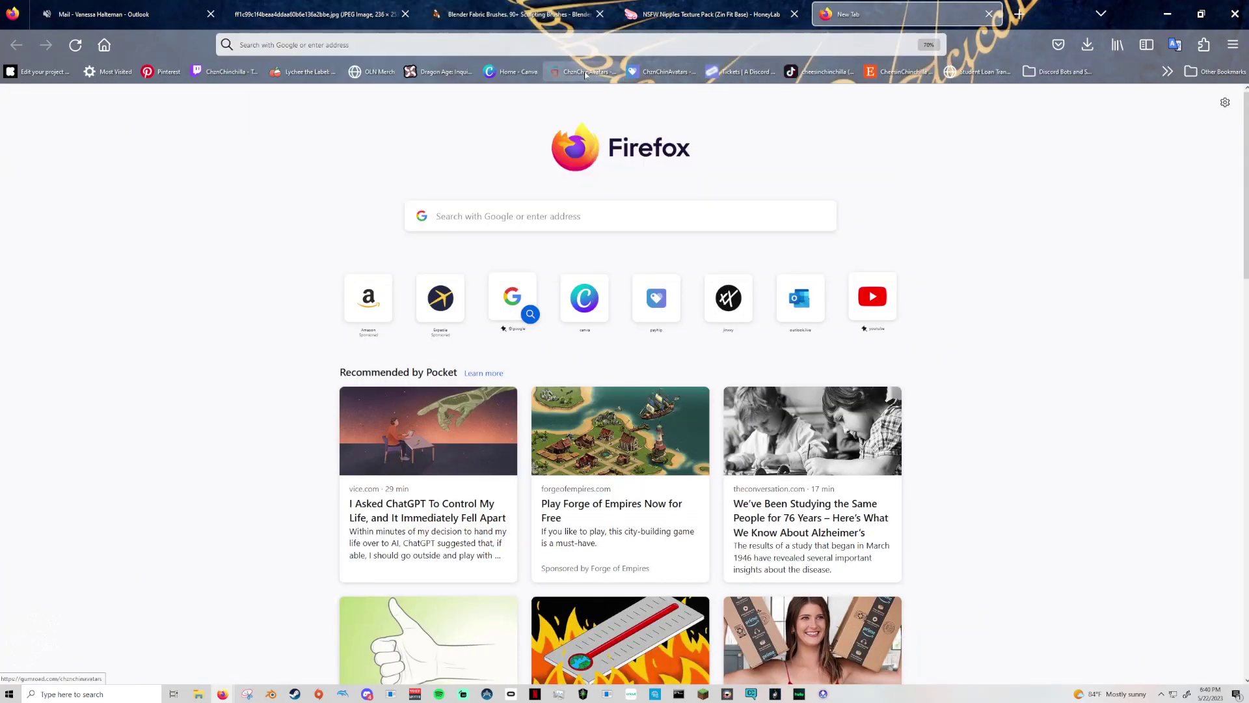
pyautogui.click(729, 298)
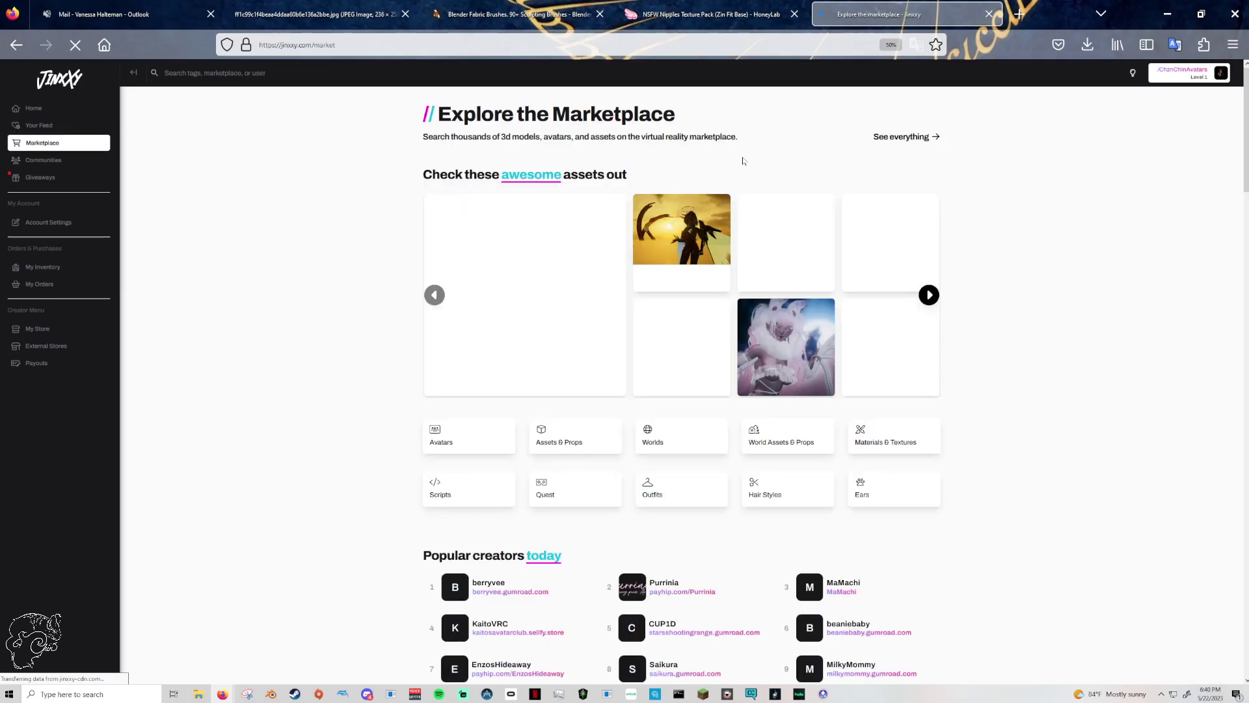
pyautogui.click(566, 439)
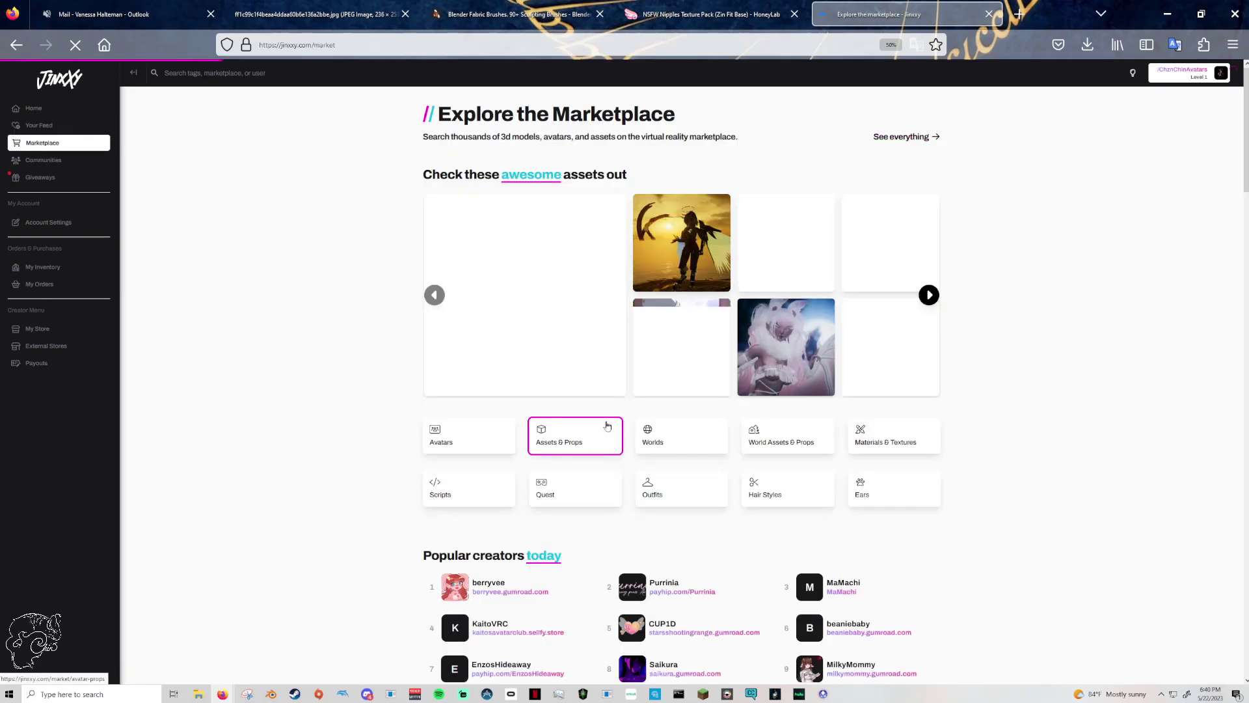
# Search the Assets & Props listings for hair with a maximum price of 0.
pyautogui.click(553, 215)
pyautogui.write('hair')
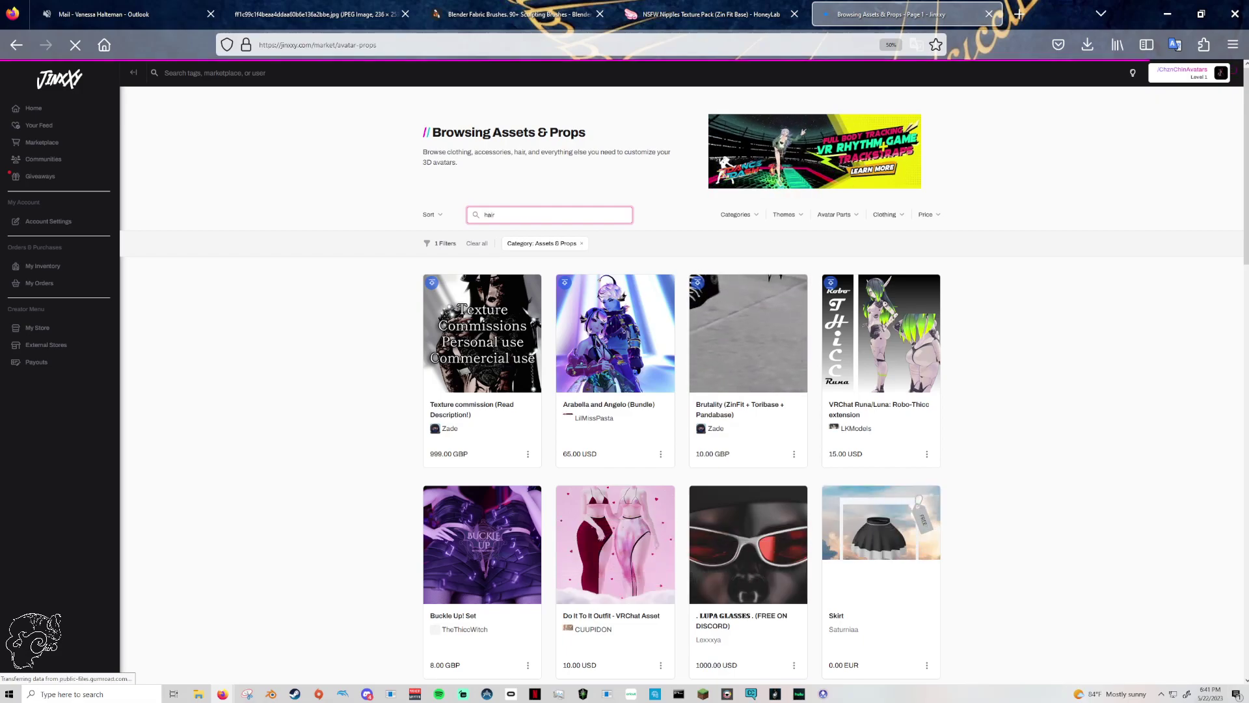
pyautogui.press('Return')
pyautogui.click(927, 214)
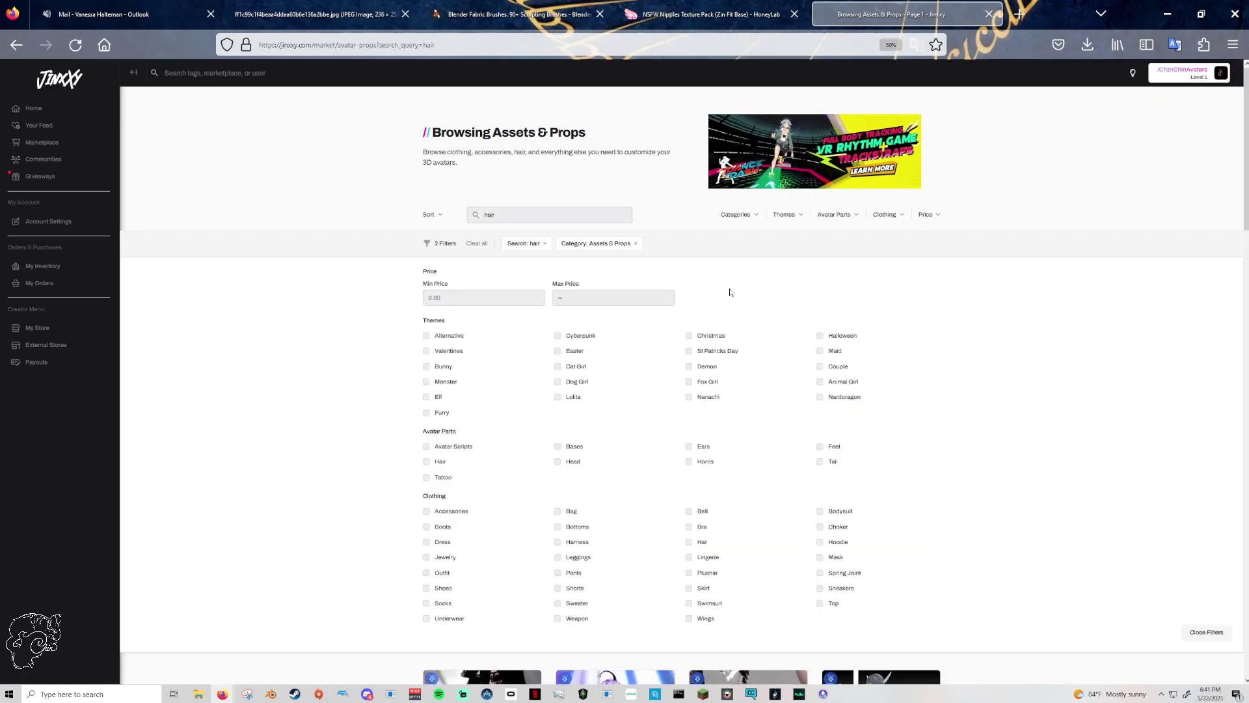
pyautogui.click(558, 297)
pyautogui.write('0')
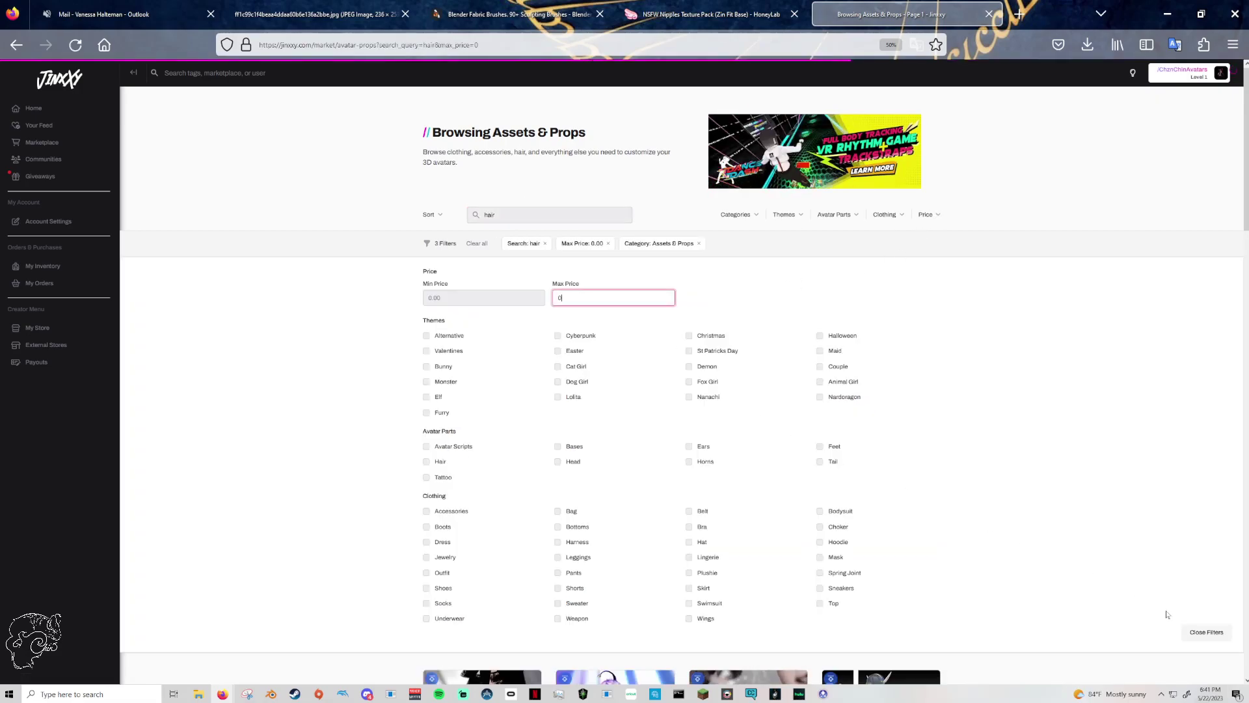
pyautogui.click(1204, 632)
# Look through the free hair listings and open the second Starlight Hair product from the sleepy creator page.
pyautogui.scroll(-5, 1040, 455)
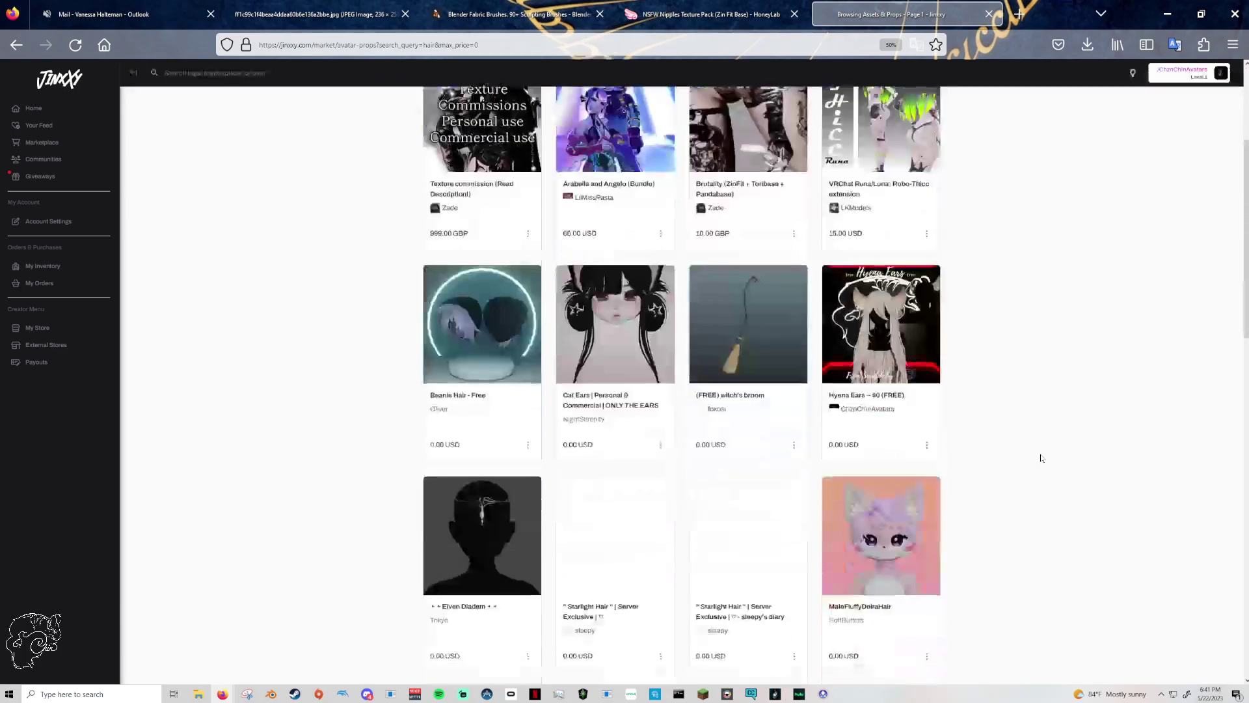
pyautogui.scroll(-13, 1041, 458)
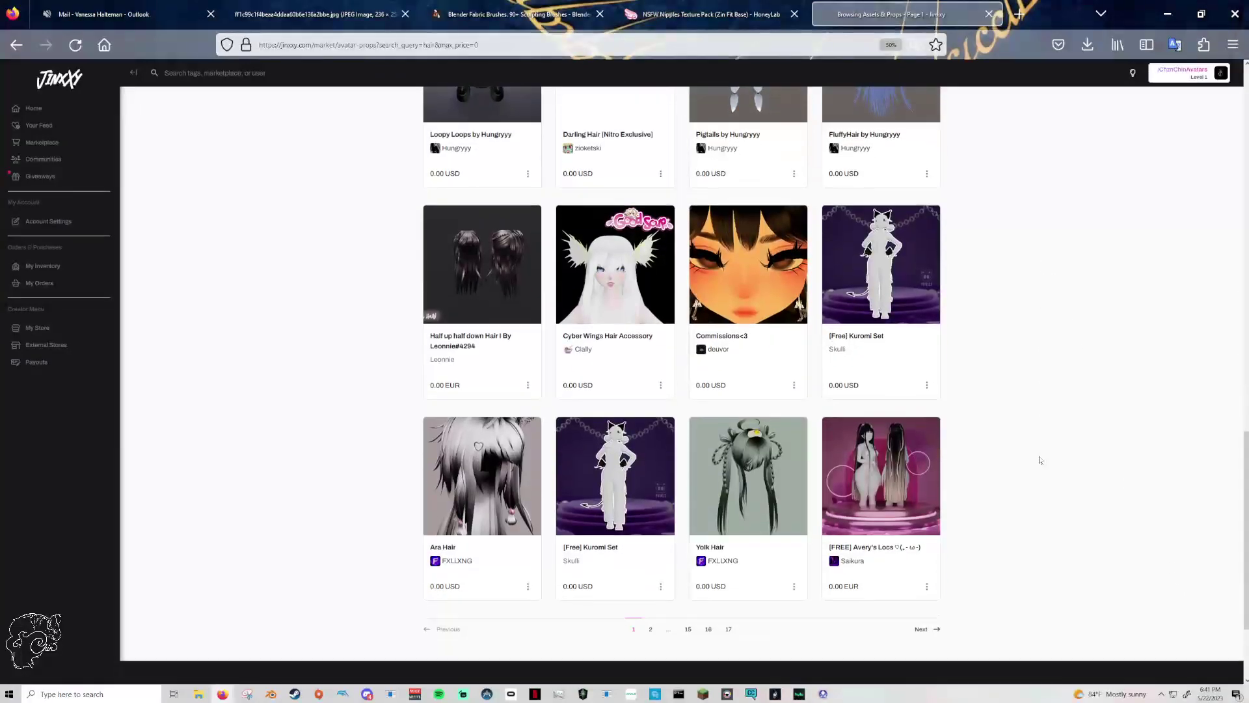
pyautogui.scroll(-1, 1028, 475)
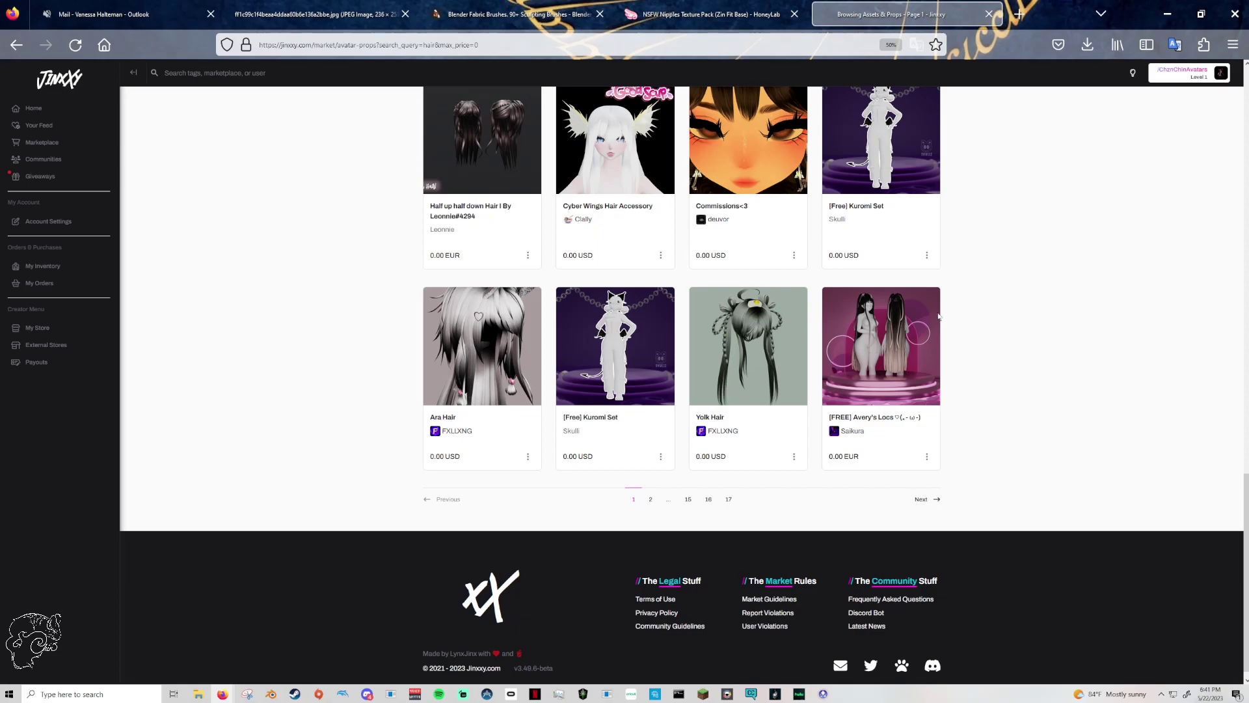
pyautogui.scroll(10, 1020, 381)
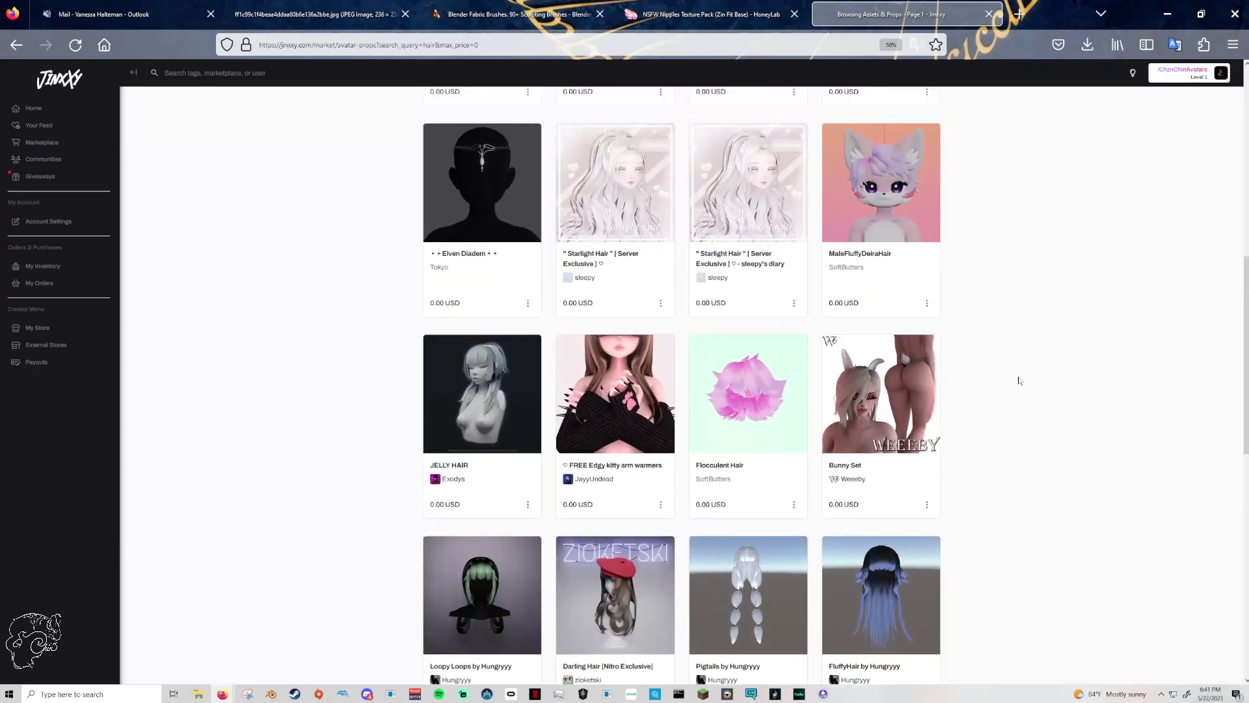
pyautogui.scroll(1, 1015, 381)
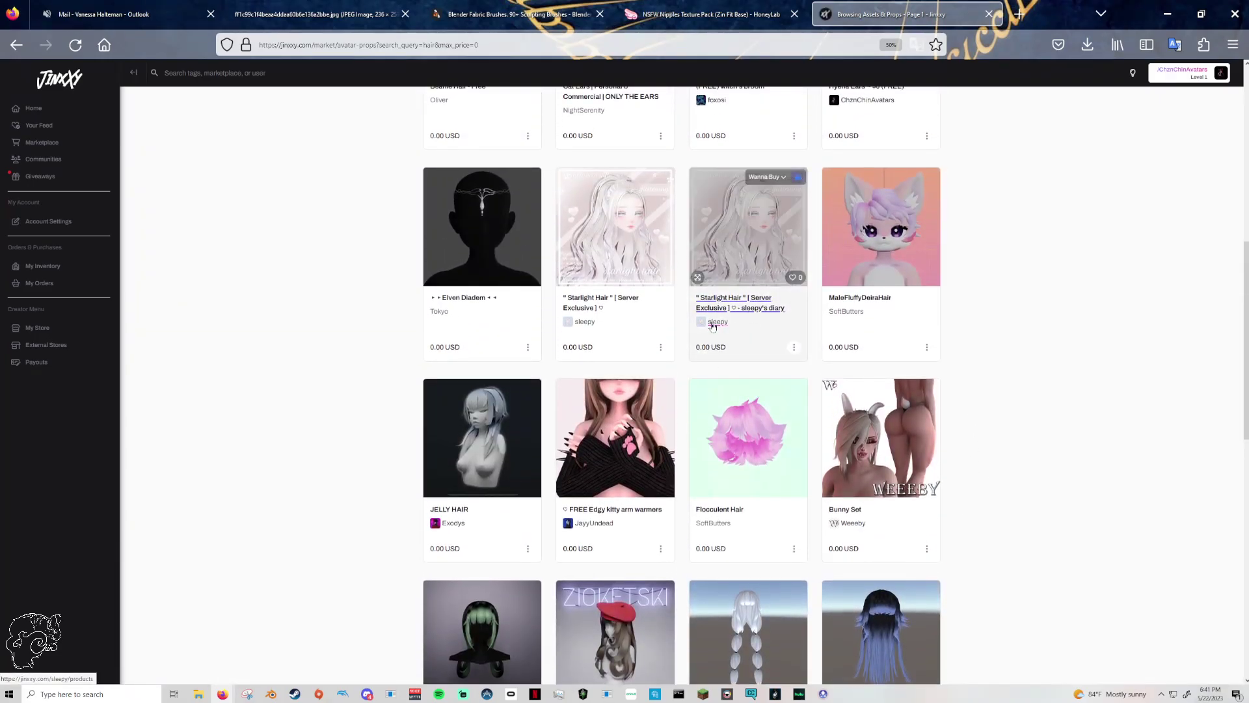
pyautogui.click(713, 322)
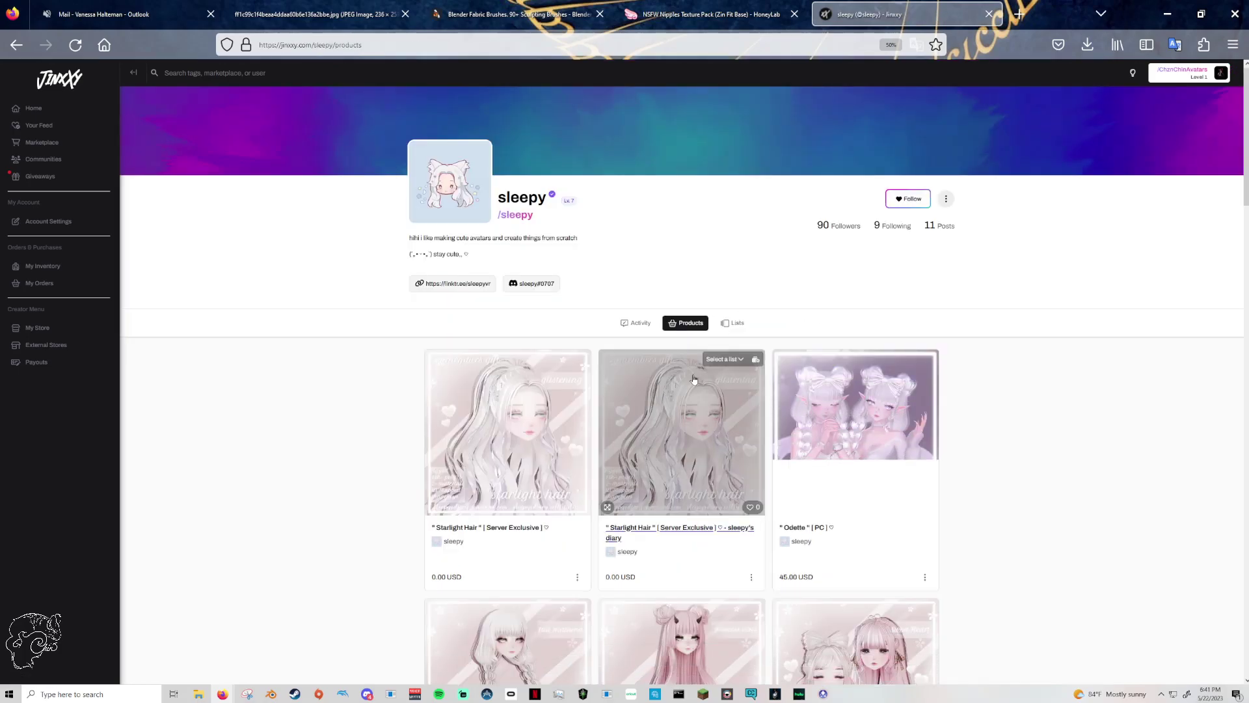
pyautogui.click(694, 379)
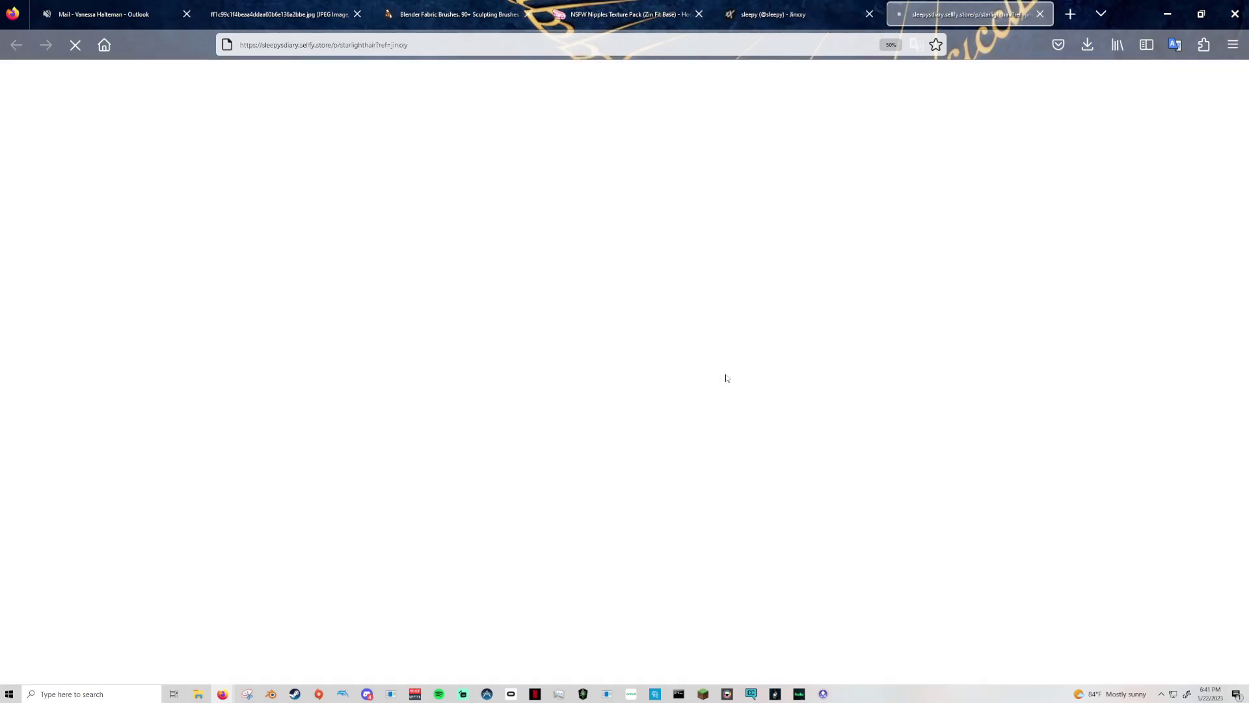
# Check the download details and preview images of Starlight Hair on the sleepy's diary store, and close the page.
pyautogui.click(869, 15)
pyautogui.scroll(-8, 1075, 327)
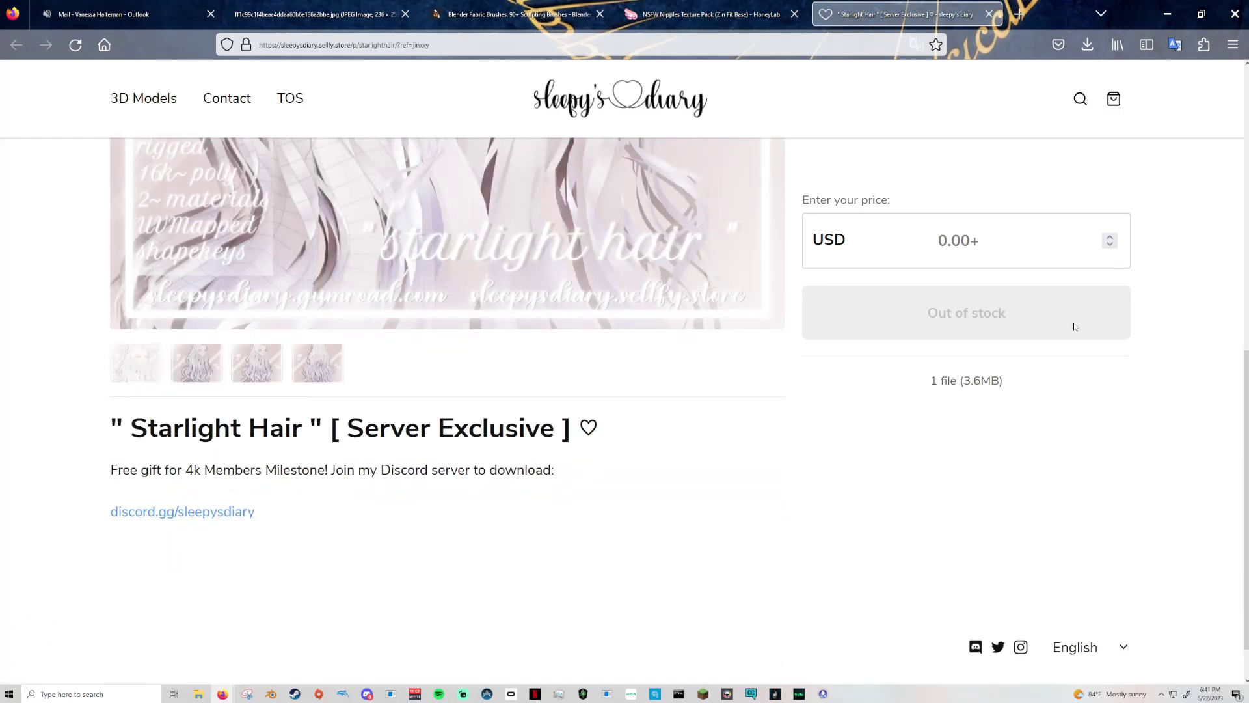
pyautogui.scroll(6, 1075, 325)
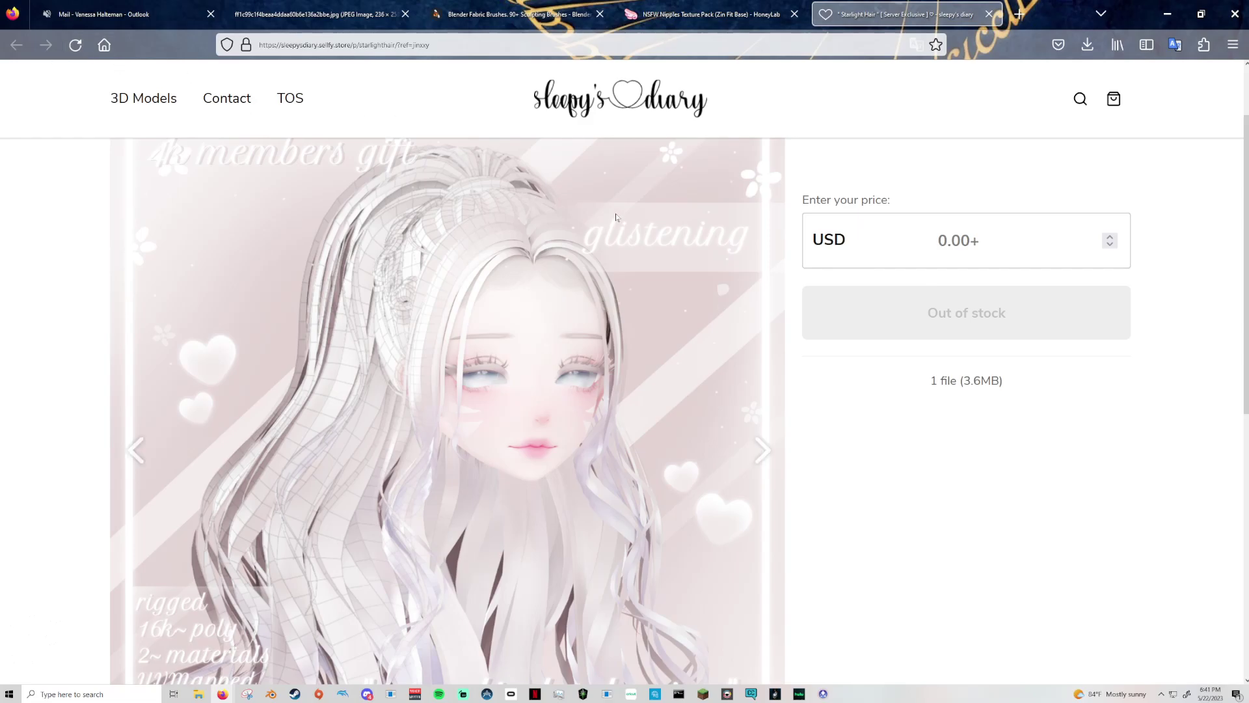
pyautogui.scroll(-7, 616, 217)
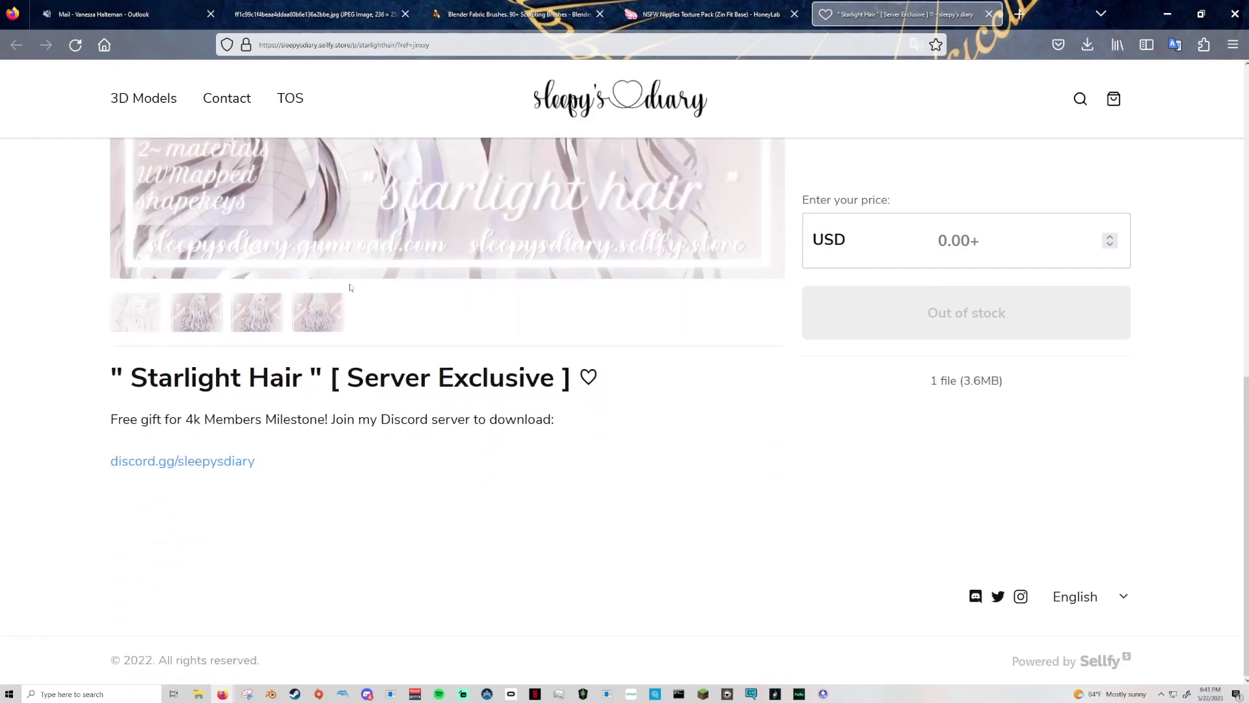
pyautogui.click(313, 314)
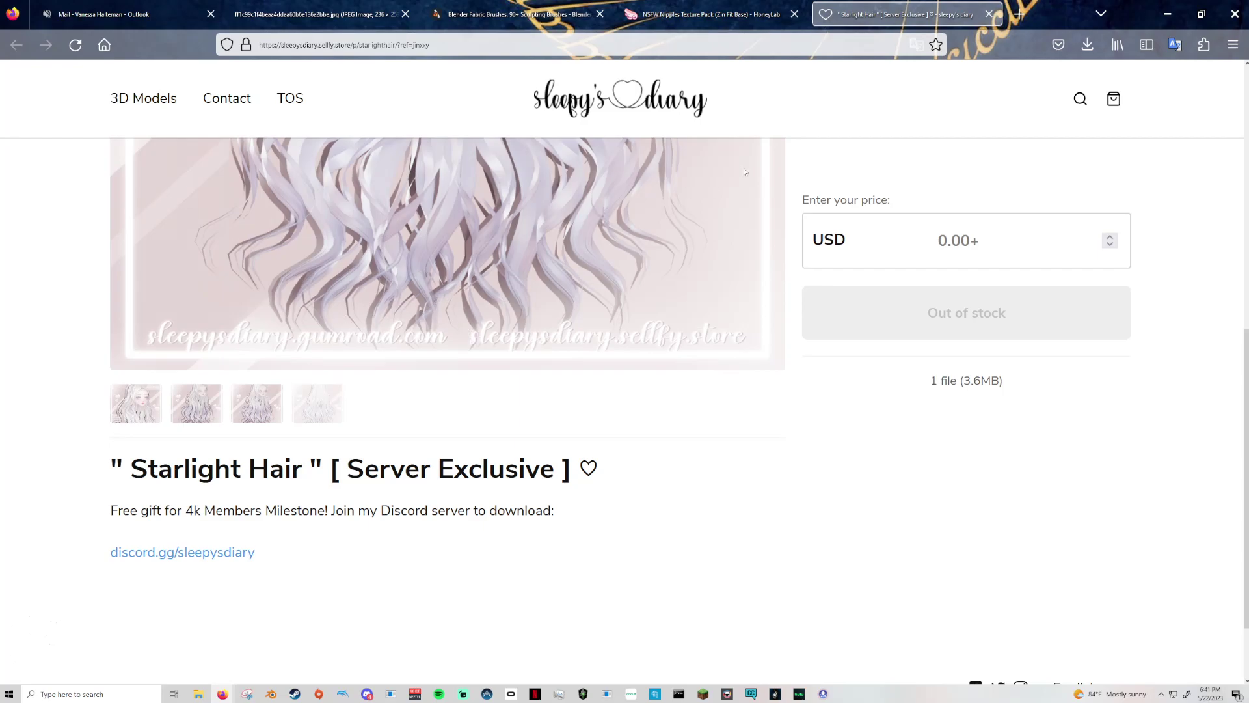
pyautogui.click(990, 15)
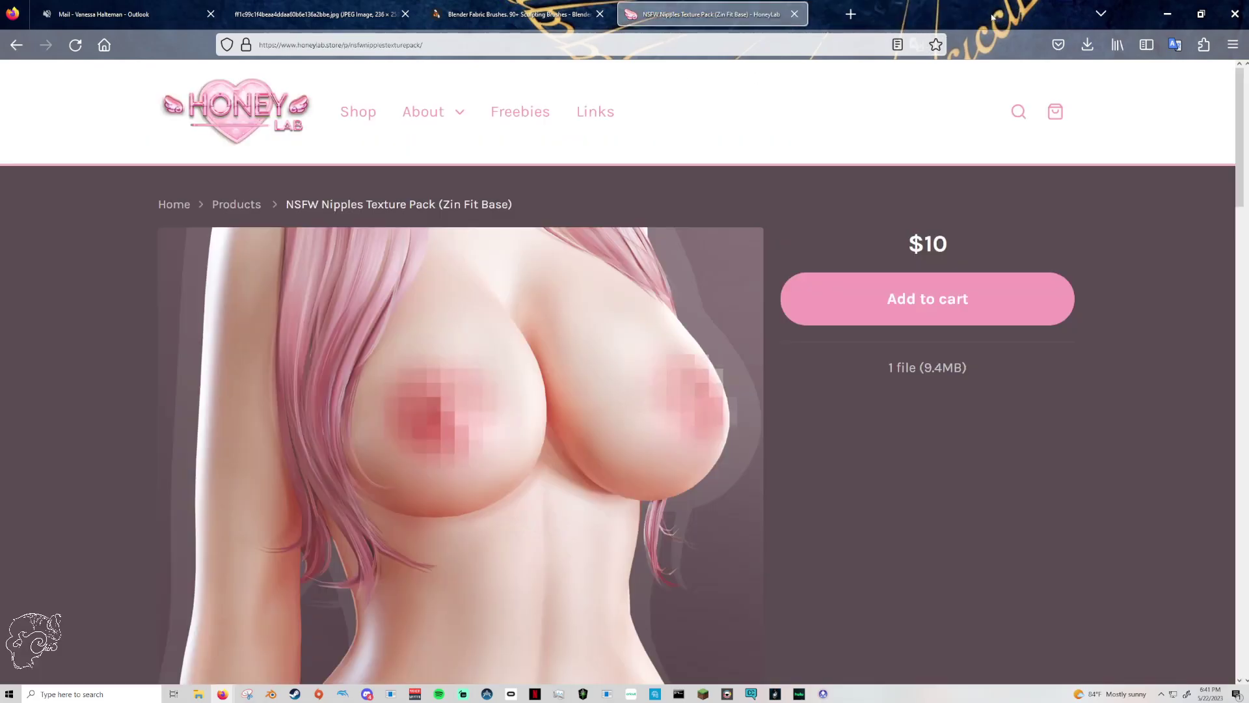
# Reopen the Assets & Props category of the Jinxxy marketplace in a new tab.
pyautogui.click(825, 15)
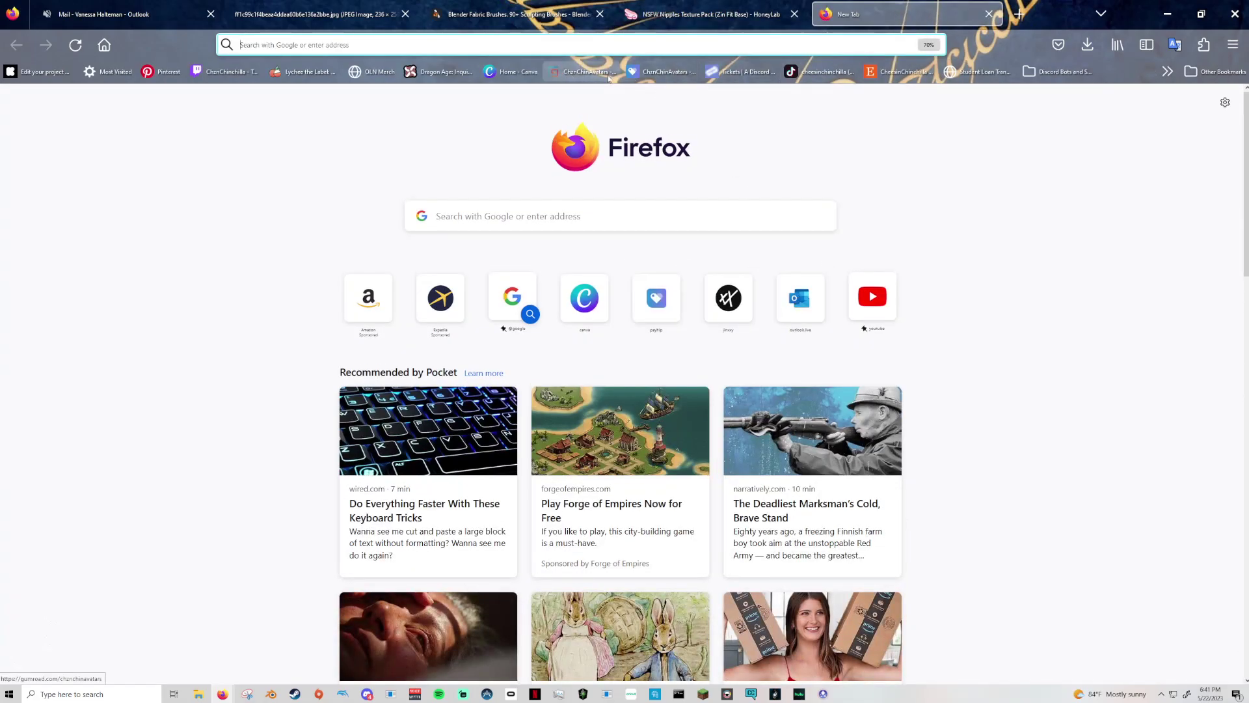
pyautogui.click(728, 298)
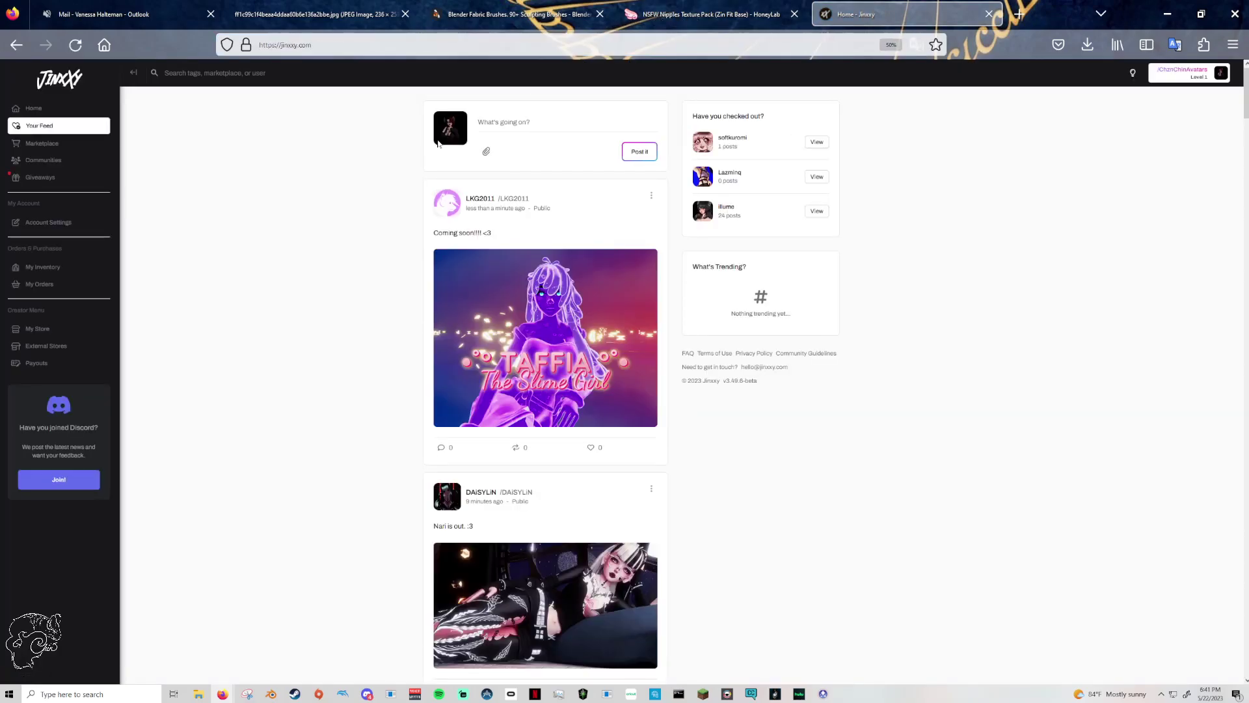
pyautogui.click(42, 143)
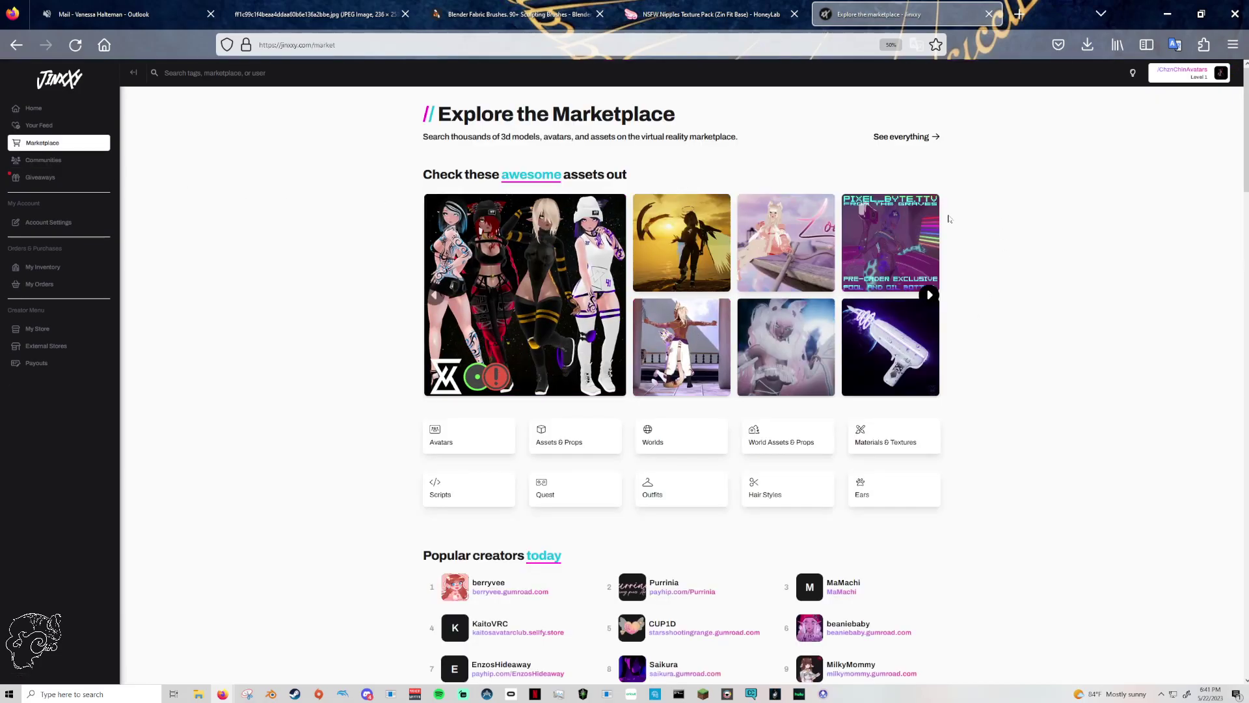
pyautogui.click(569, 436)
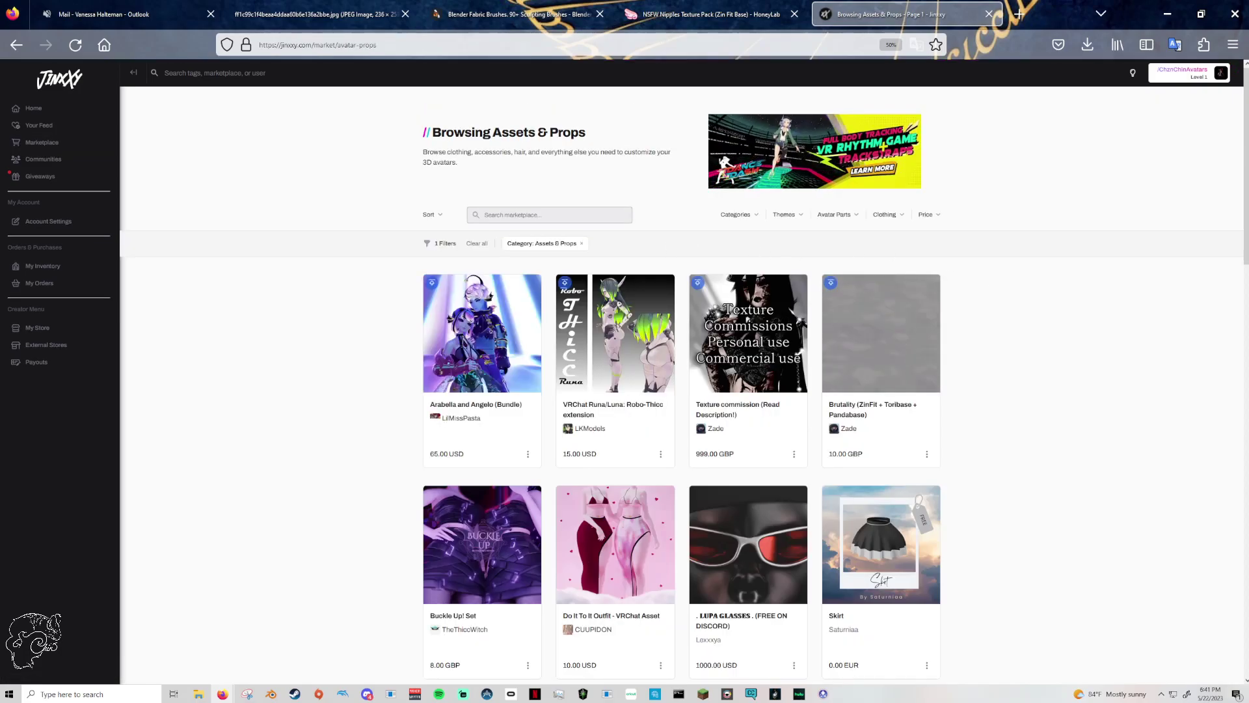
# Filter the Assets & Props listings by the search word hair and a maximum price of 0.
pyautogui.write('hair')
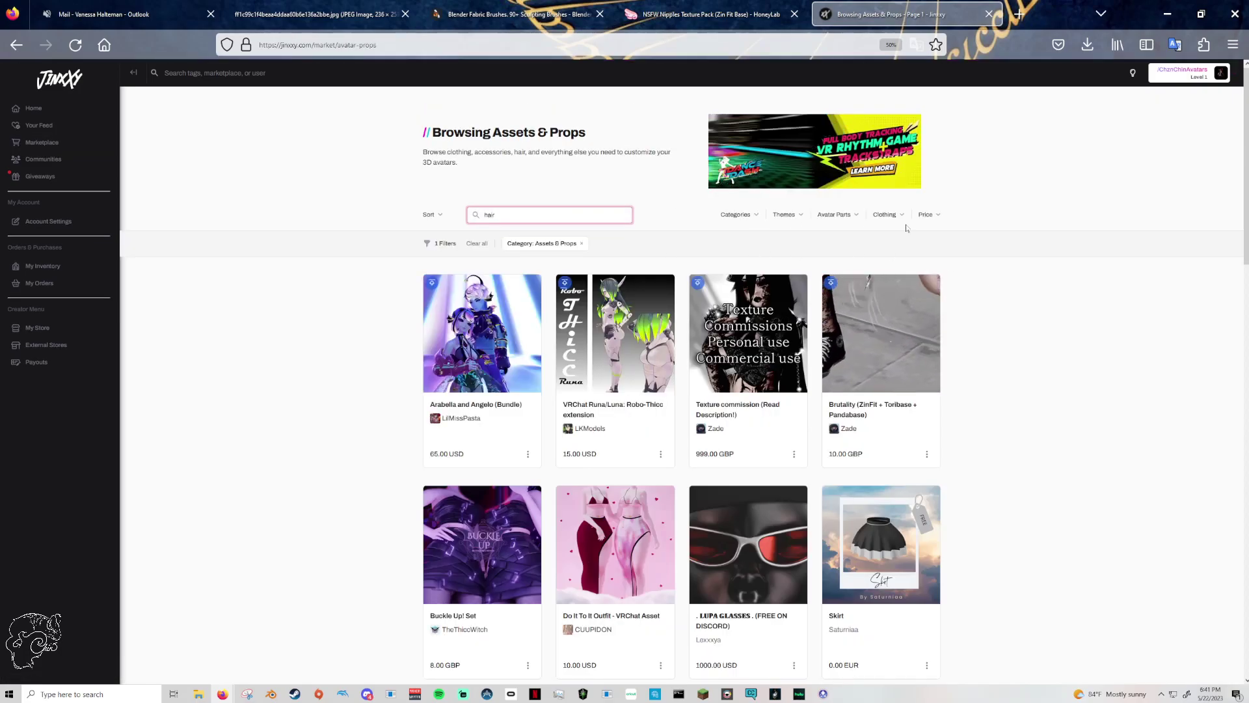
pyautogui.click(886, 214)
pyautogui.click(614, 297)
pyautogui.write('0')
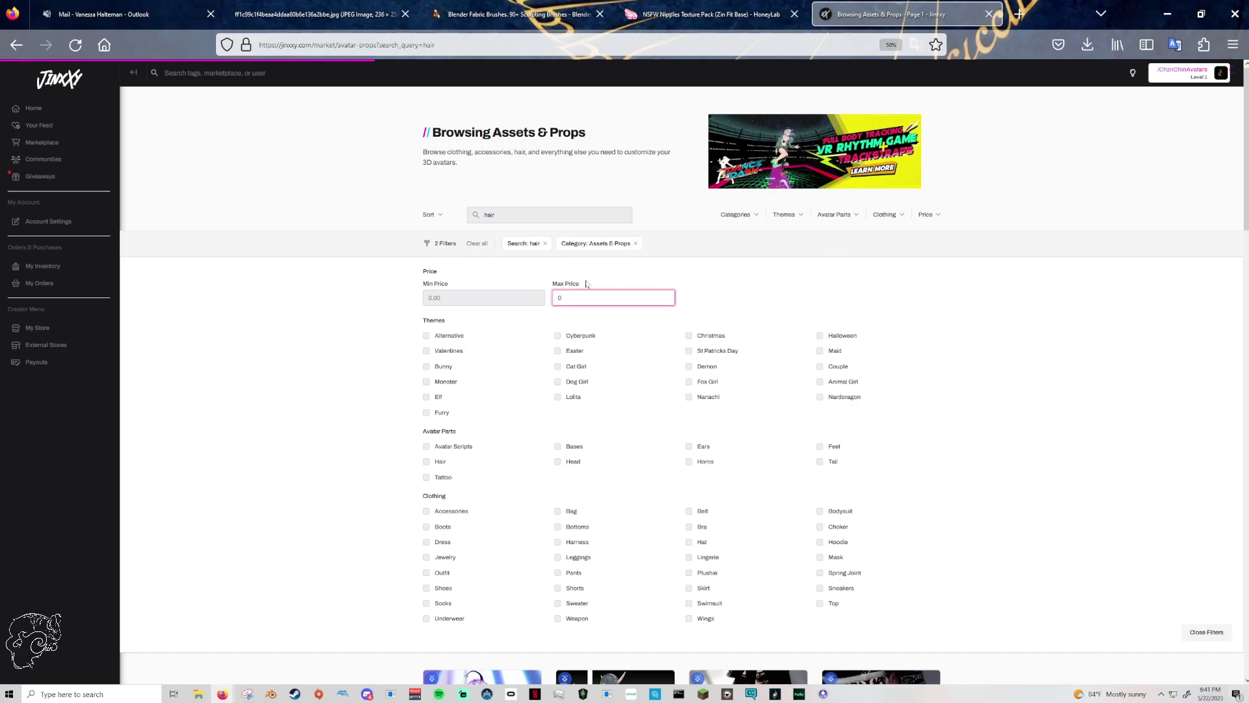
pyautogui.click(1117, 520)
pyautogui.scroll(-3, 1006, 410)
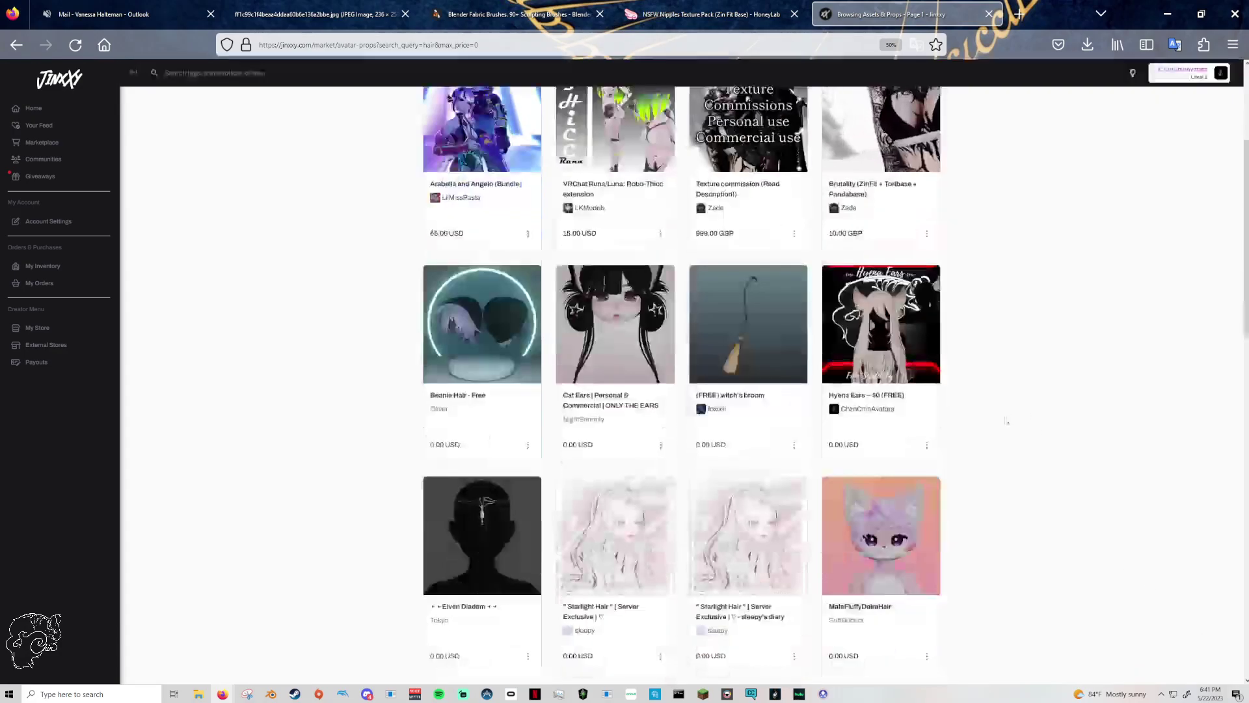
# Open the first Starlight Hair listing on Gumroad and read its price, size and download details.
pyautogui.click(604, 611)
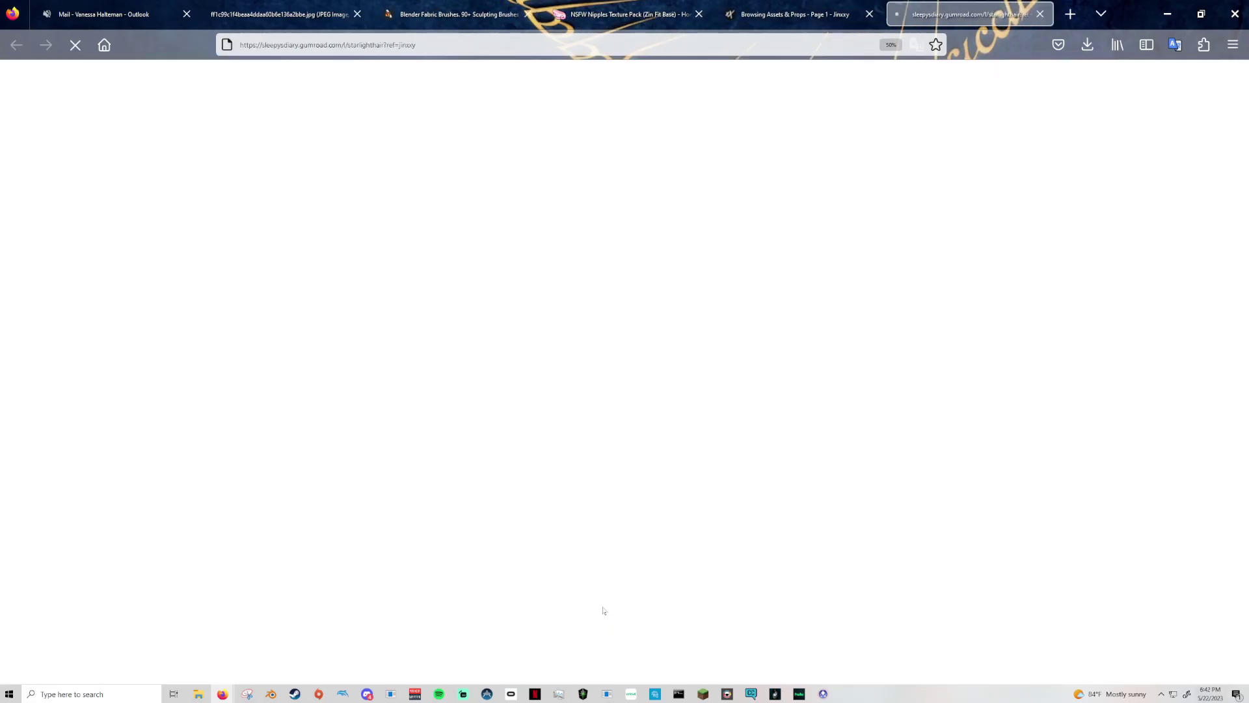
pyautogui.scroll(-10, 663, 576)
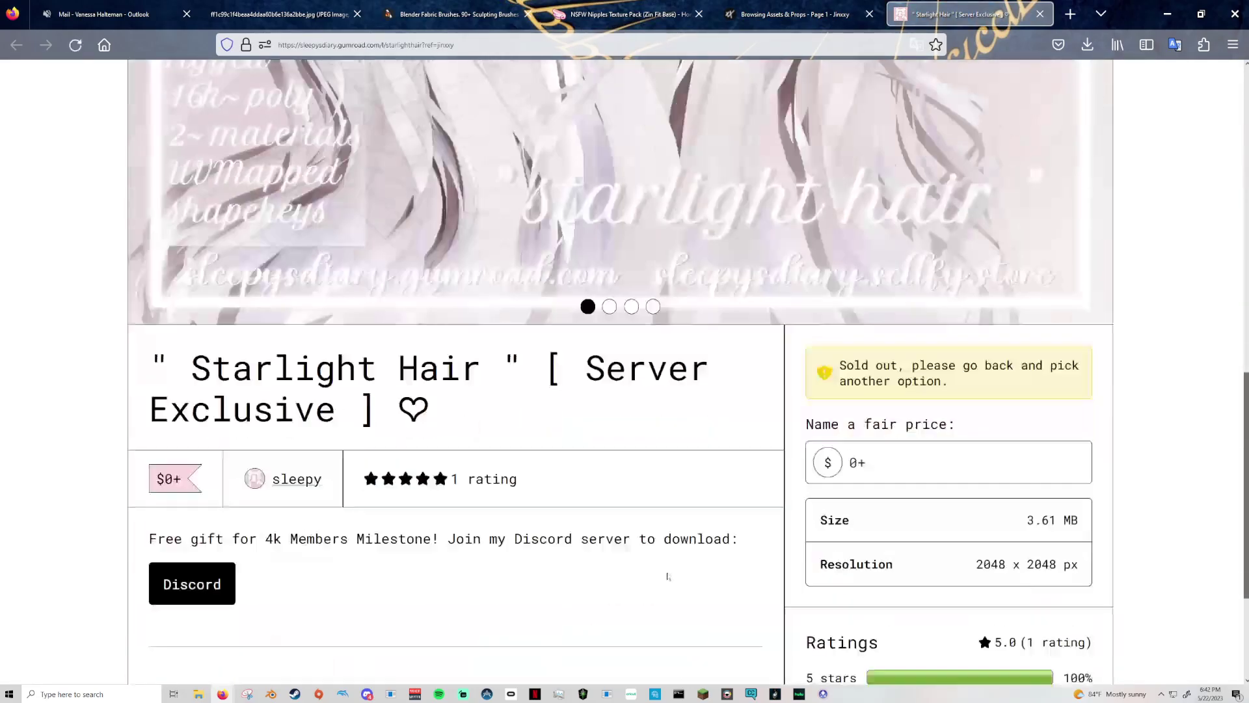
pyautogui.scroll(5, 651, 563)
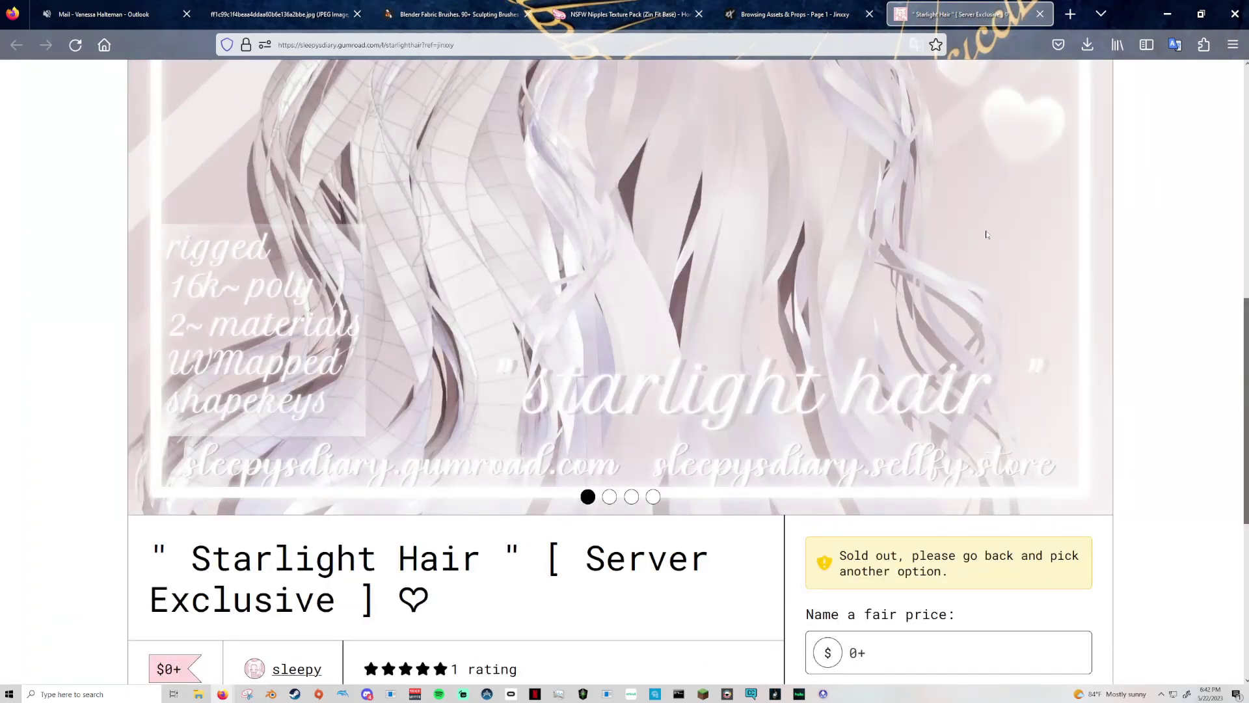
# Examine the Gumroad listing's Starlight Hair preview images from front and back, and close the listing.
pyautogui.scroll(7, 1017, 227)
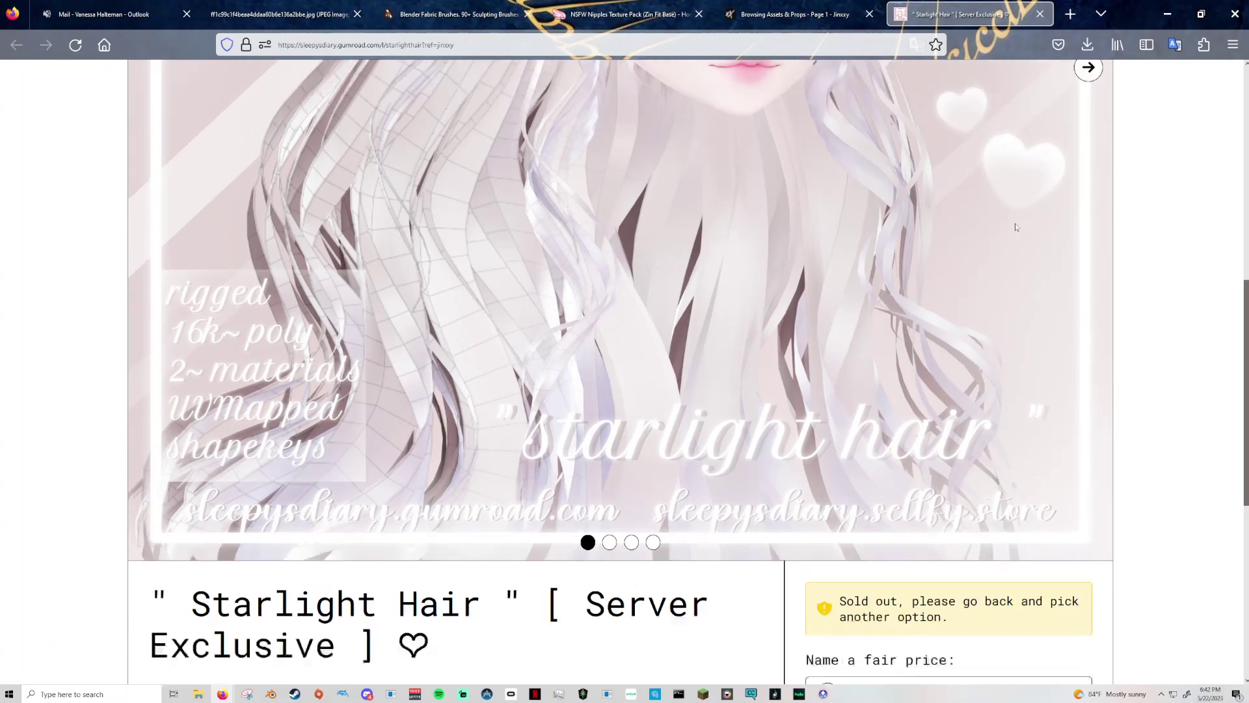
pyautogui.scroll(-7, 1094, 334)
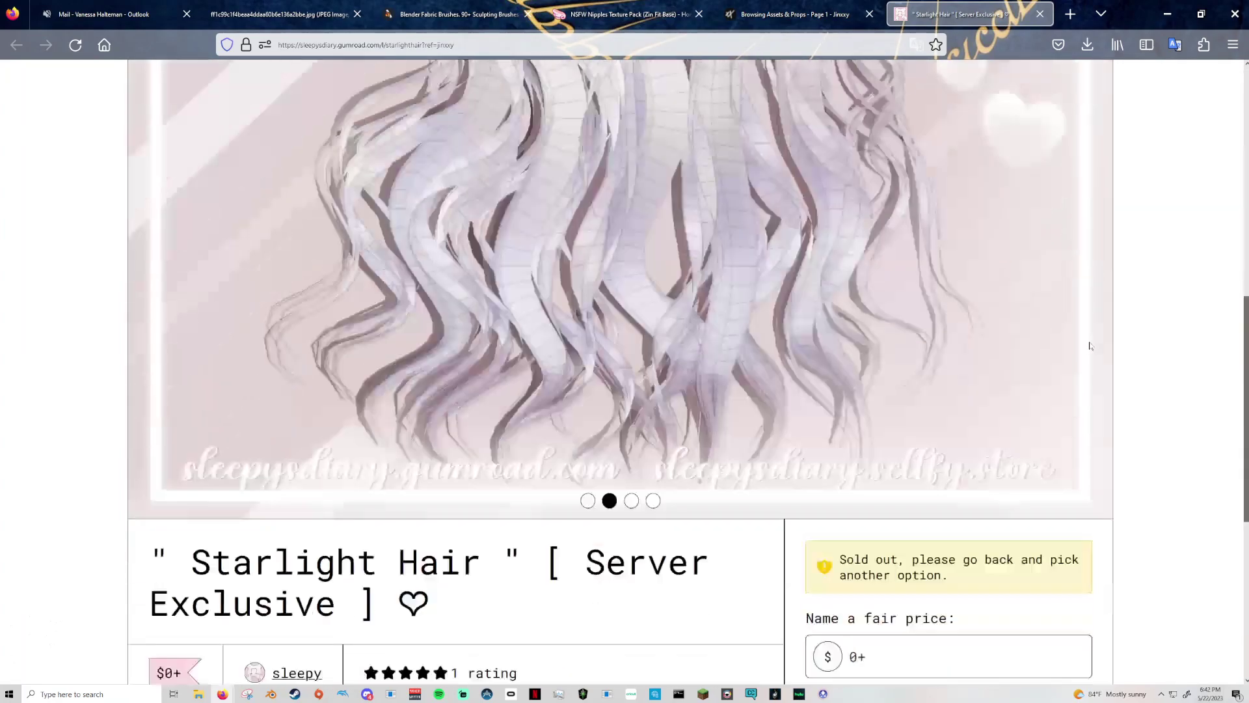
pyautogui.scroll(1, 1090, 335)
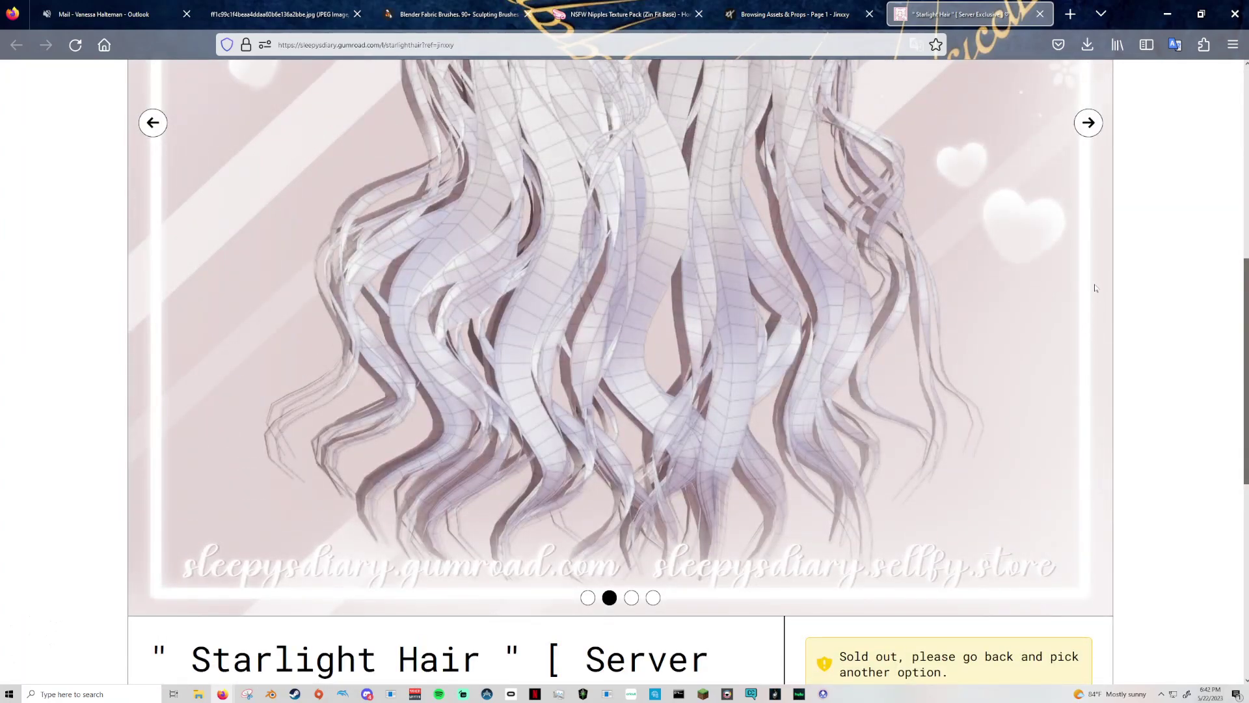
pyautogui.click(1088, 122)
pyautogui.scroll(-8, 1092, 280)
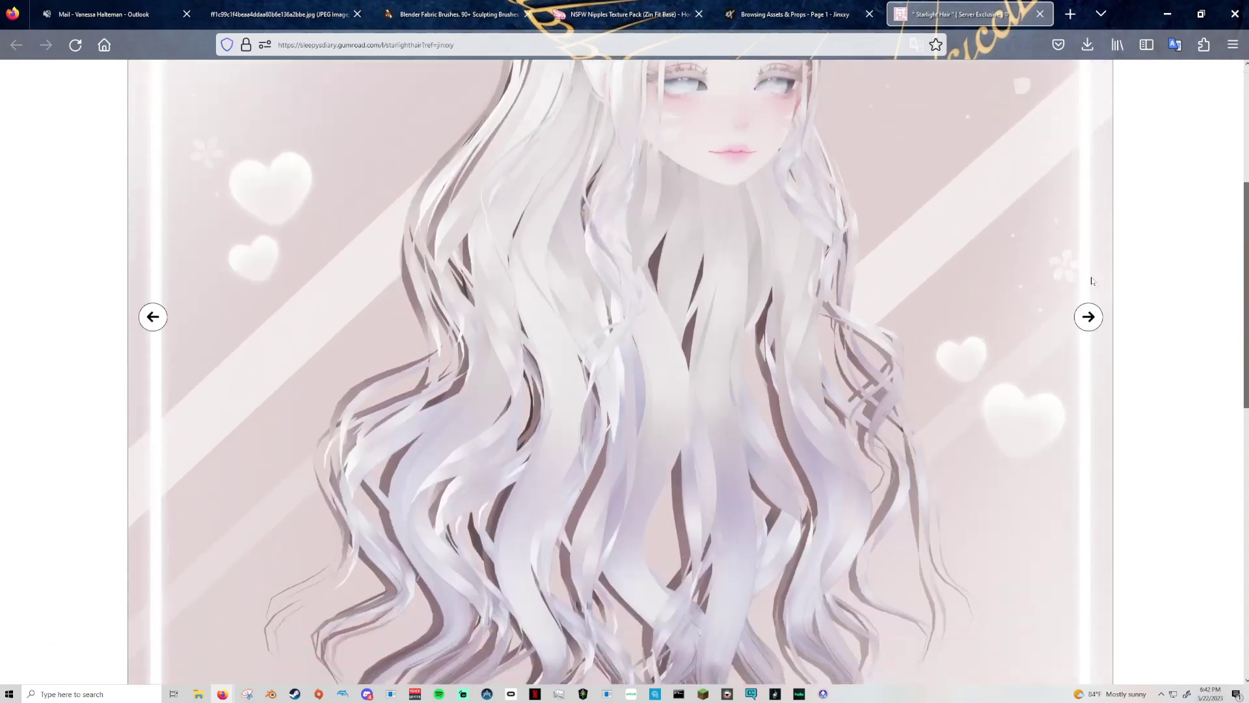
pyautogui.scroll(8, 1093, 281)
pyautogui.scroll(3, 1087, 300)
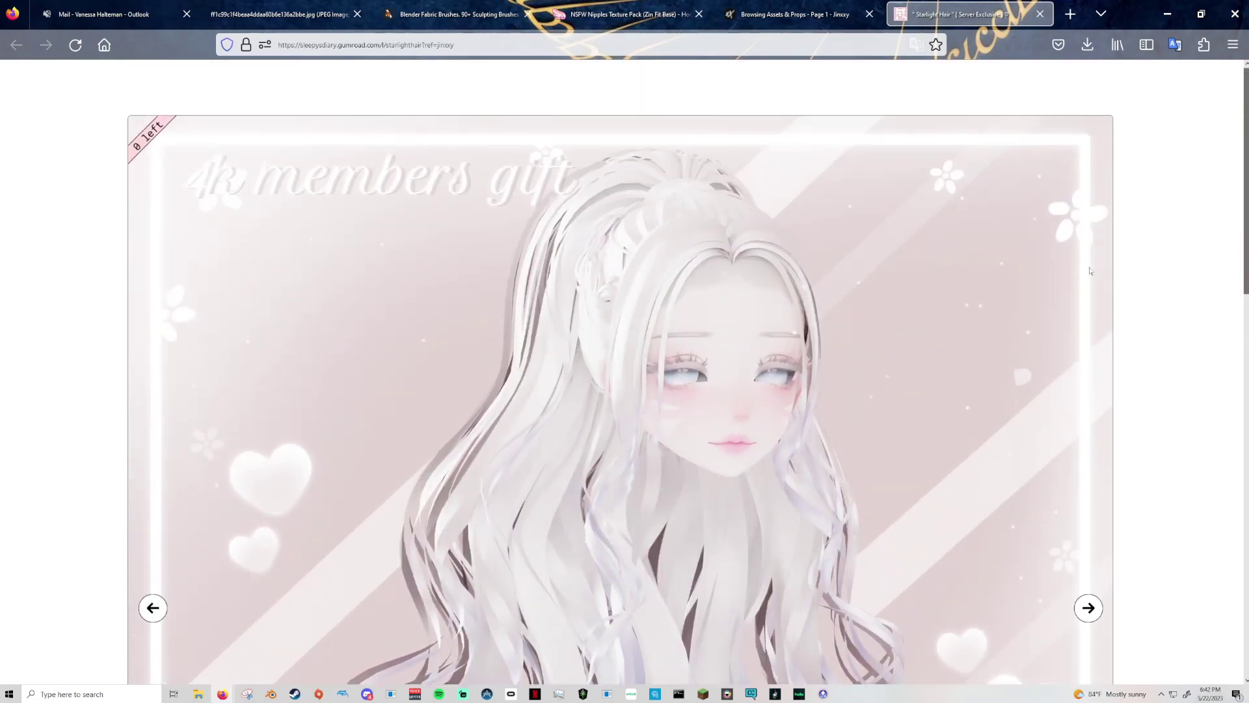
pyautogui.scroll(-3, 1086, 306)
pyautogui.click(1088, 410)
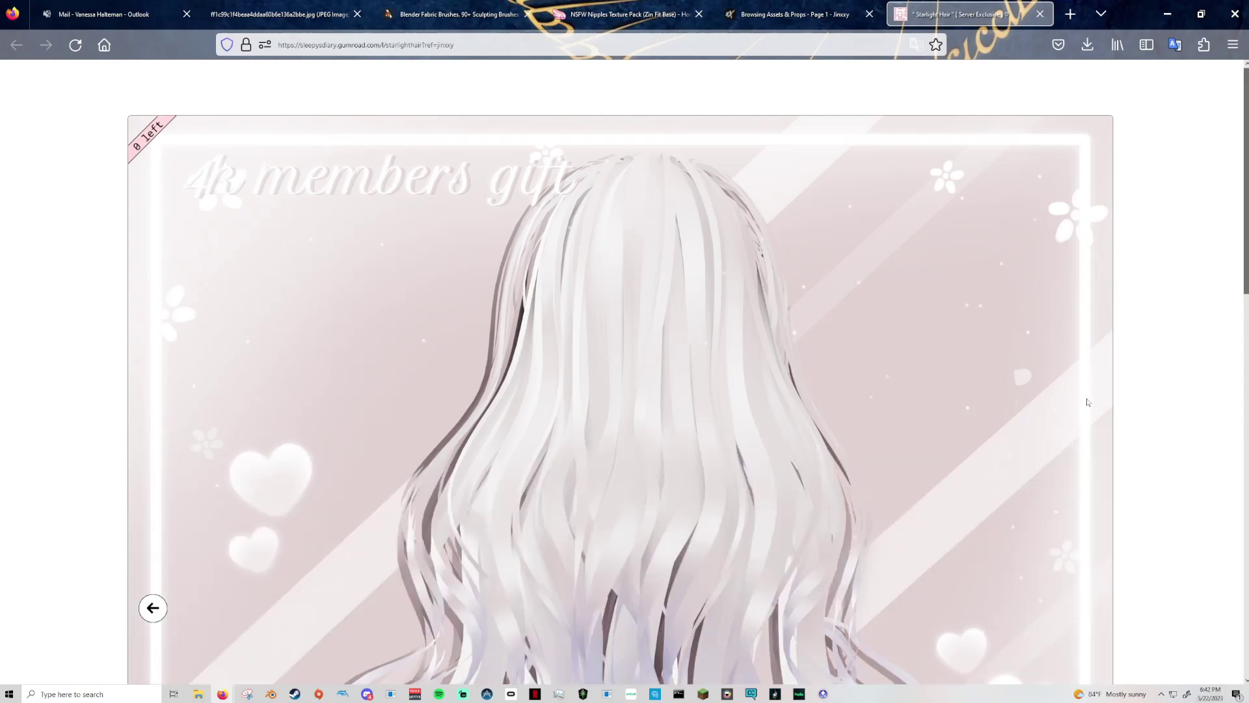
pyautogui.scroll(-10, 1086, 400)
pyautogui.scroll(6, 1086, 395)
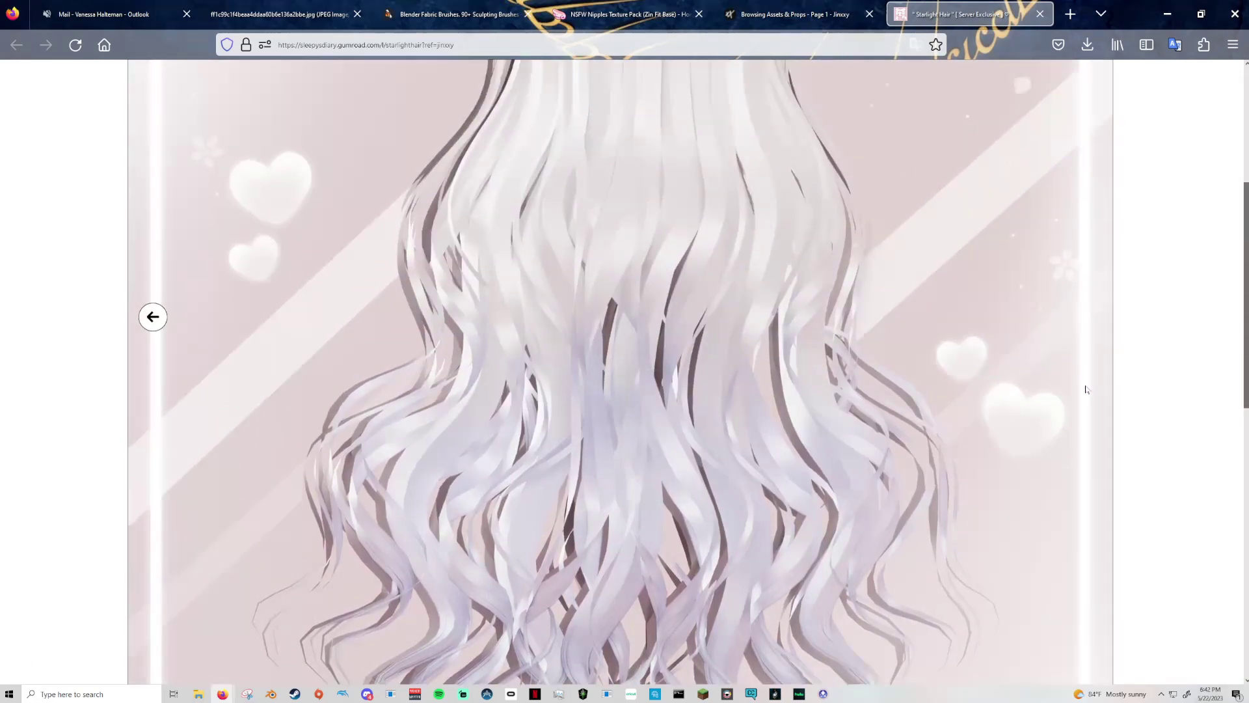
pyautogui.scroll(-6, 1086, 391)
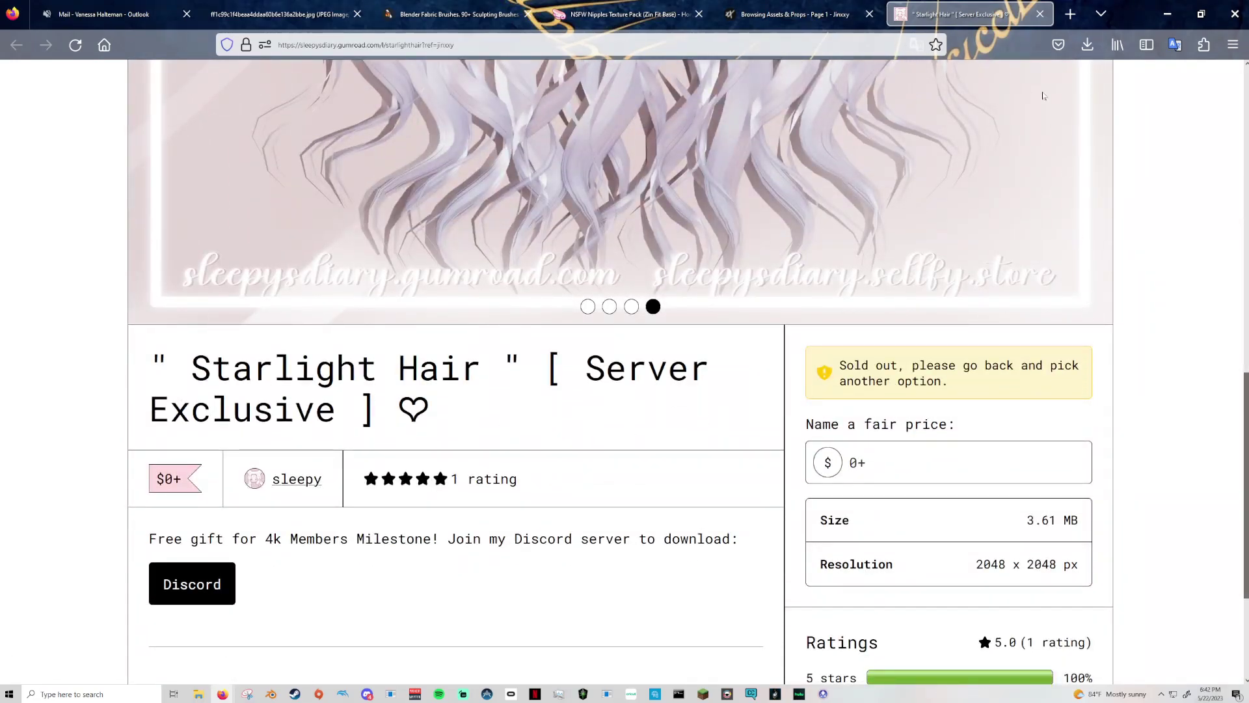
pyautogui.click(1041, 15)
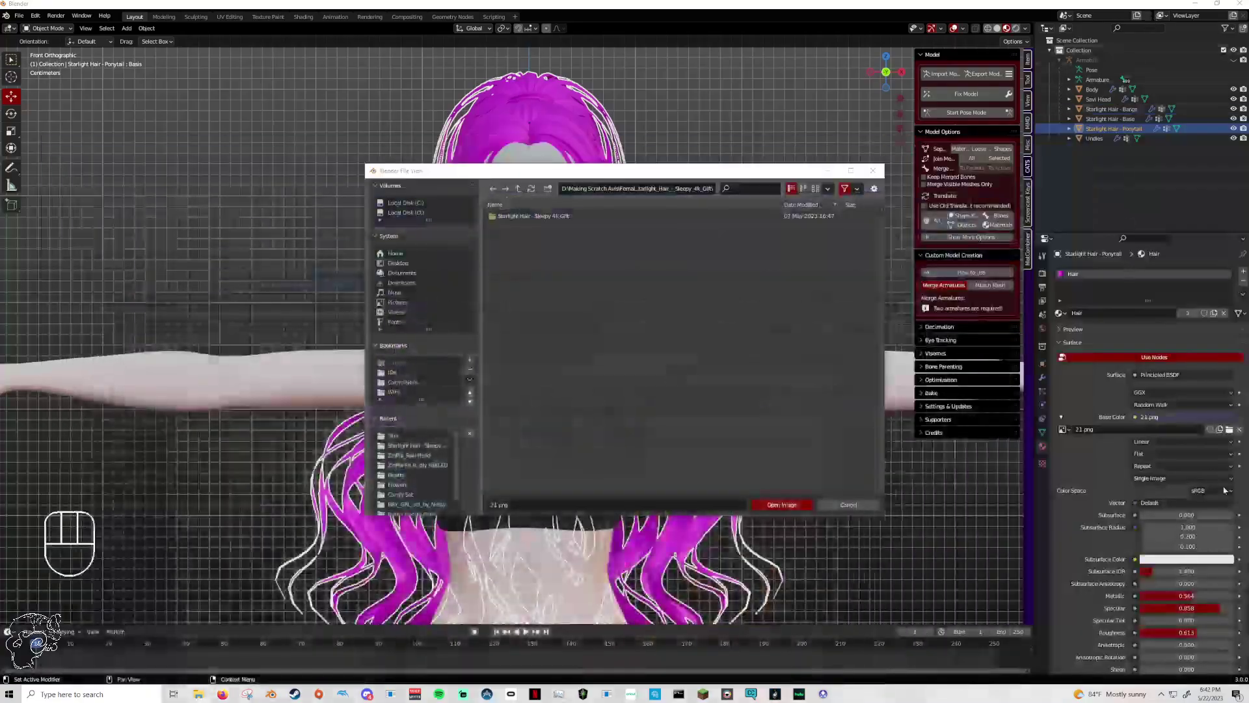
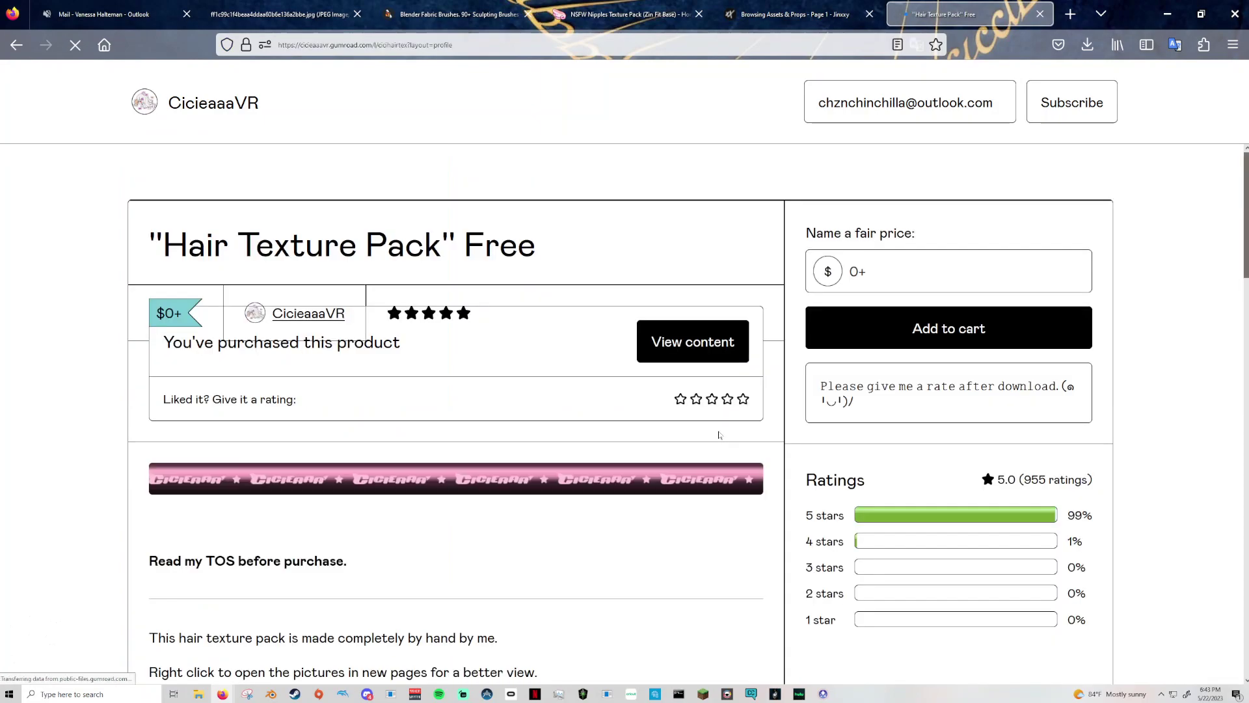
# Examine the preview images and usage notes of the free Hair Texture Pack by CicieaaaVR.
pyautogui.scroll(-5, 709, 430)
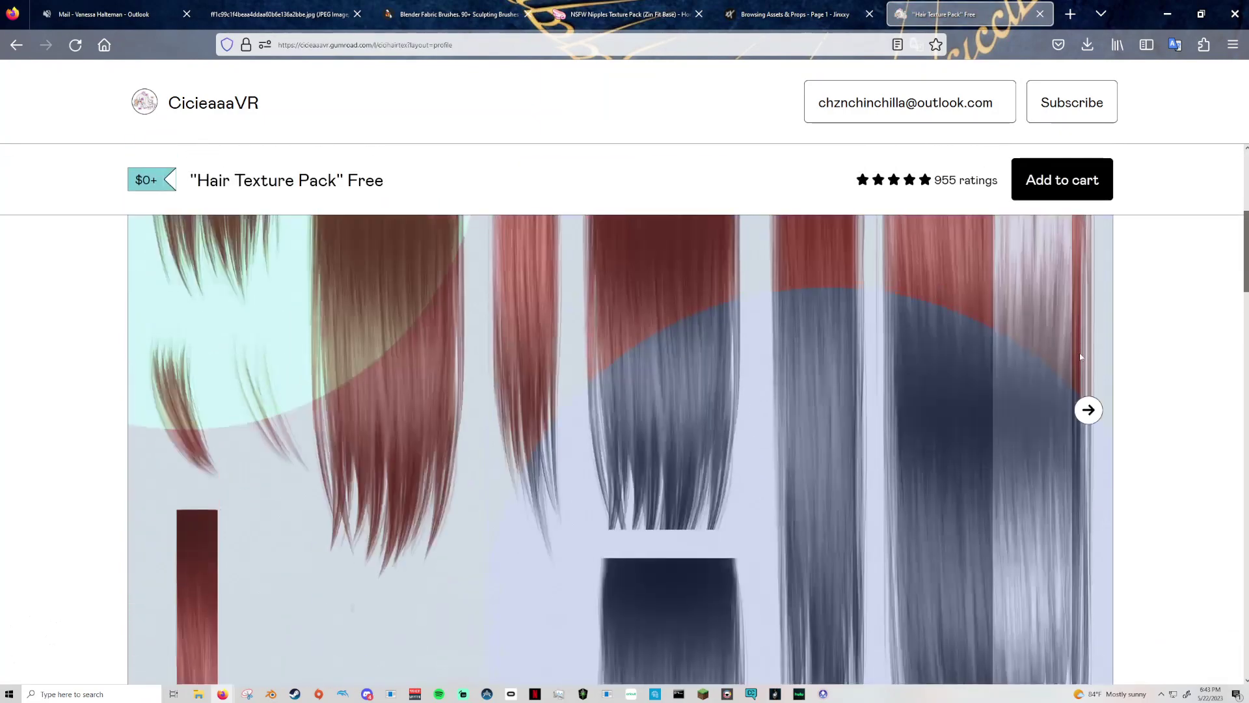
pyautogui.scroll(-8, 1079, 353)
pyautogui.scroll(-2, 675, 431)
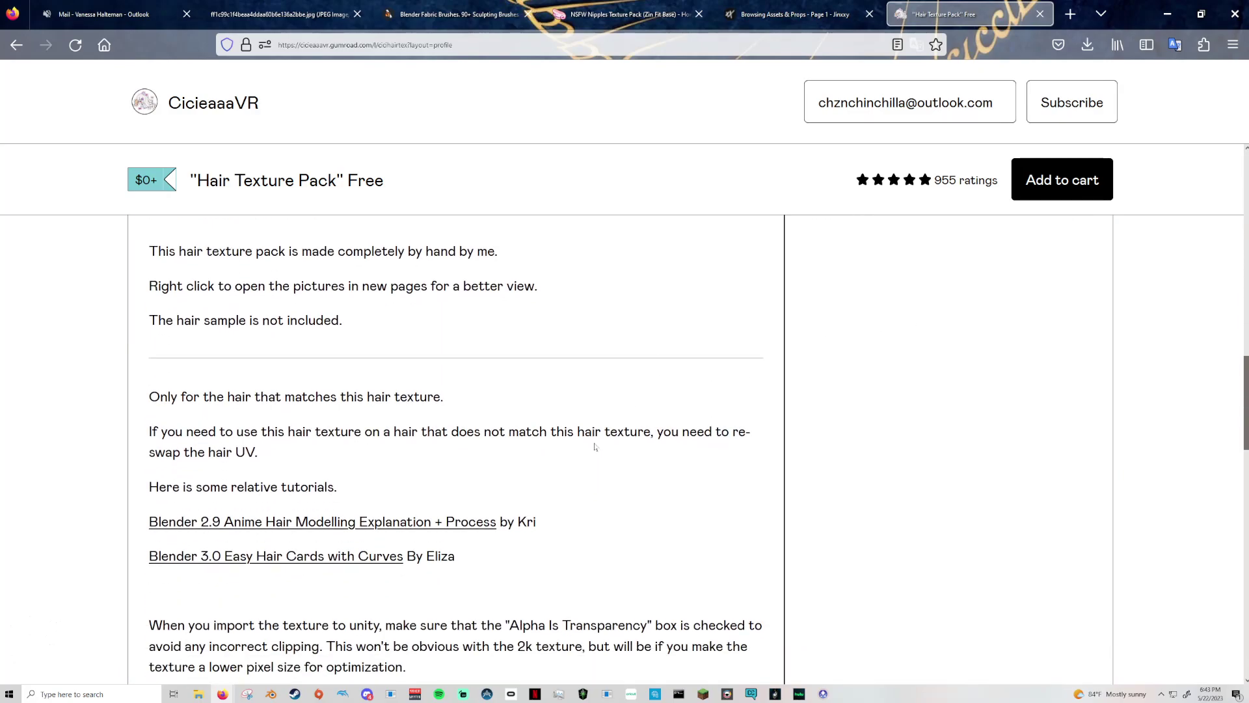
pyautogui.scroll(10, 490, 516)
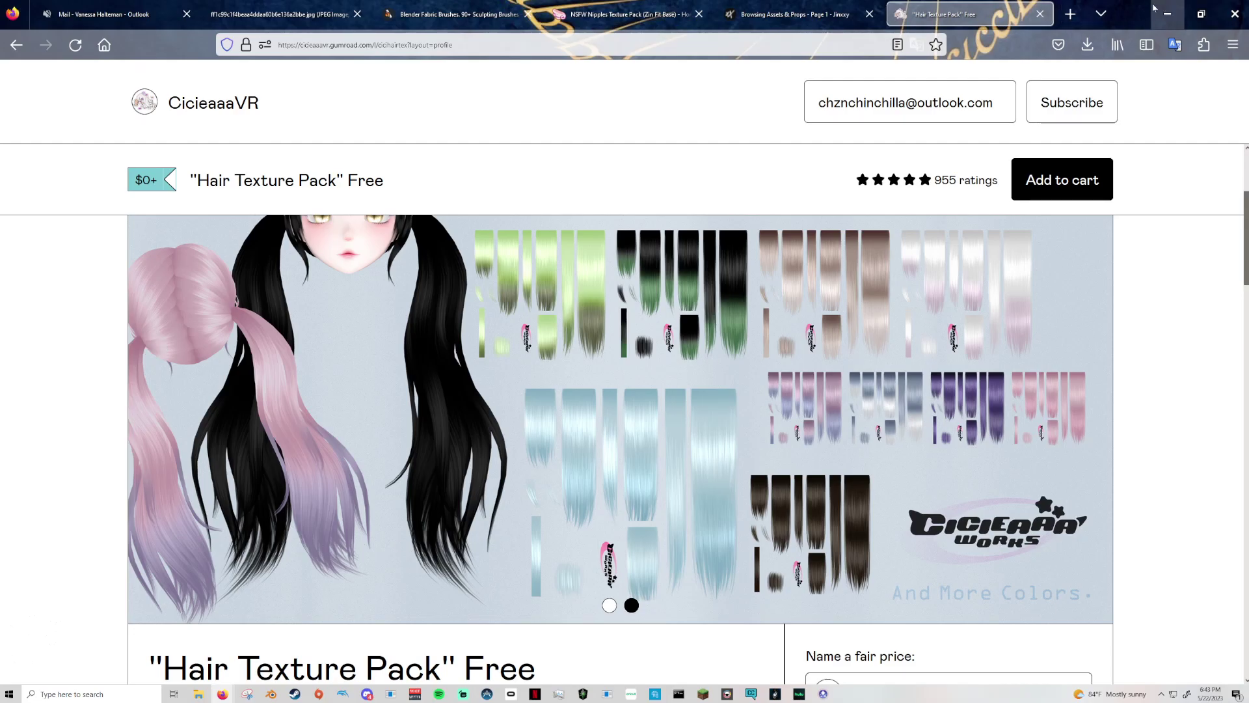
# Return to Blender and load No Saturation 01.png from the Tutorial Avatar folder as the Hair material's base colour image.
pyautogui.click(1168, 14)
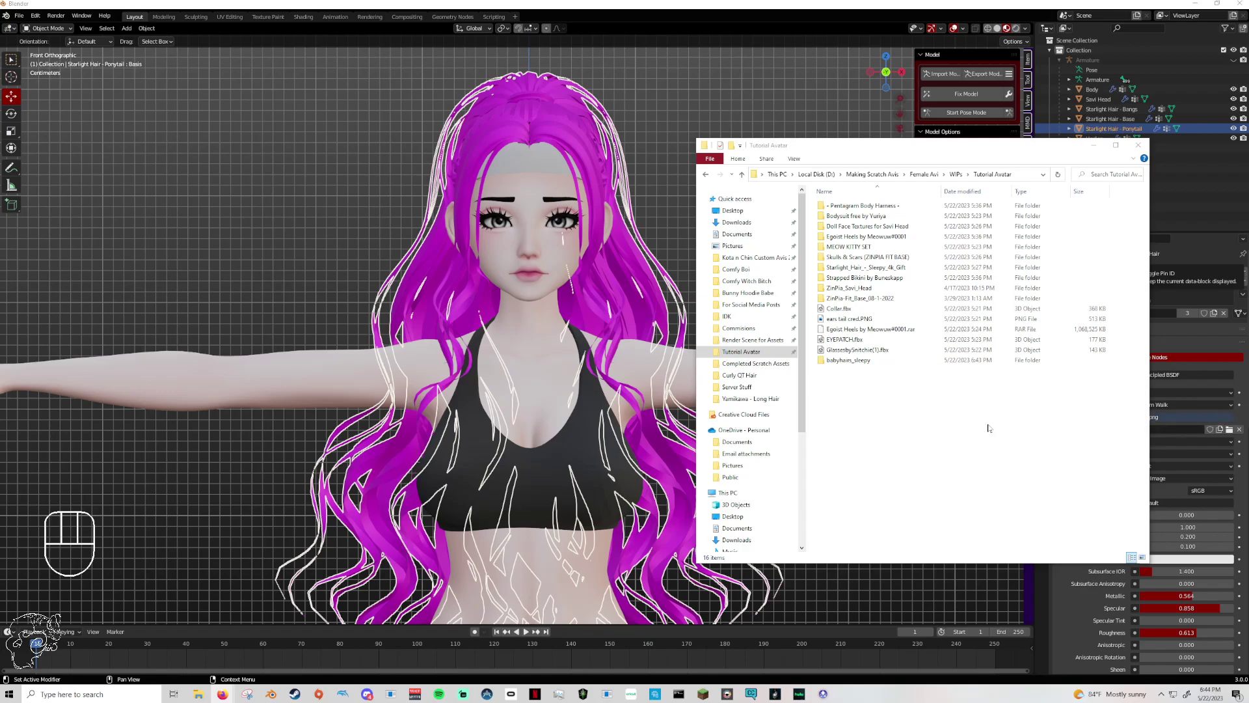
pyautogui.click(1138, 144)
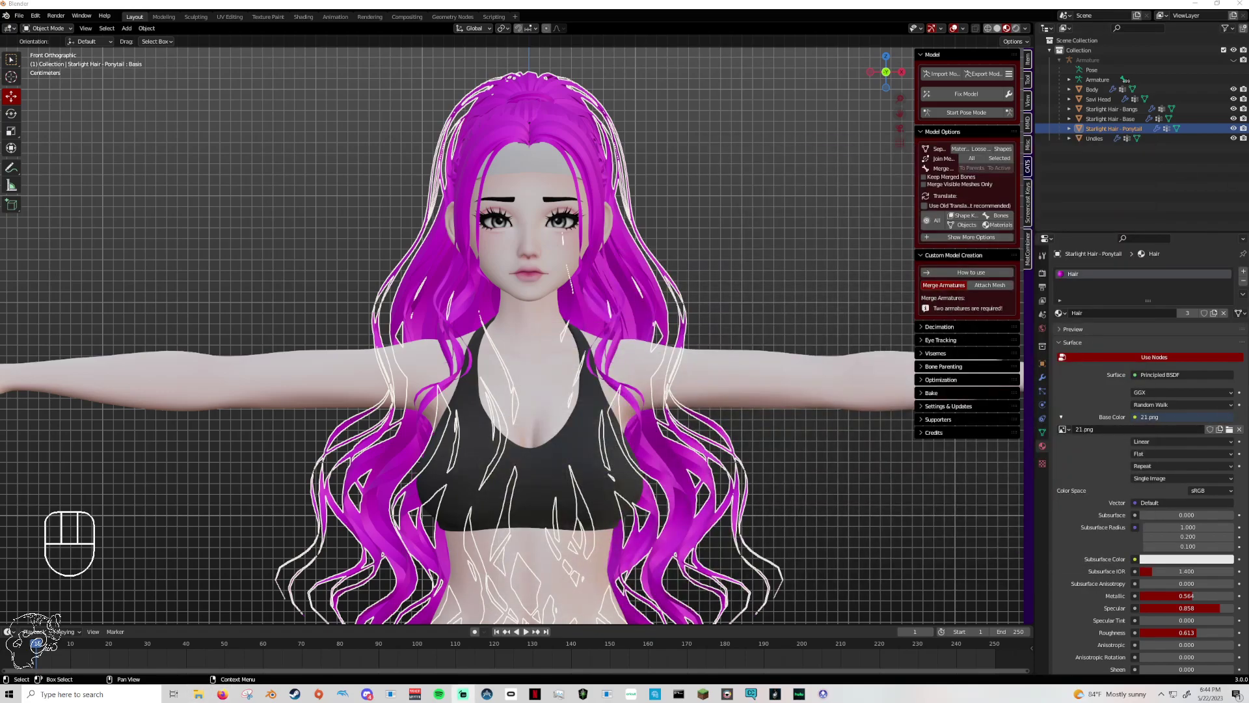
pyautogui.click(1229, 430)
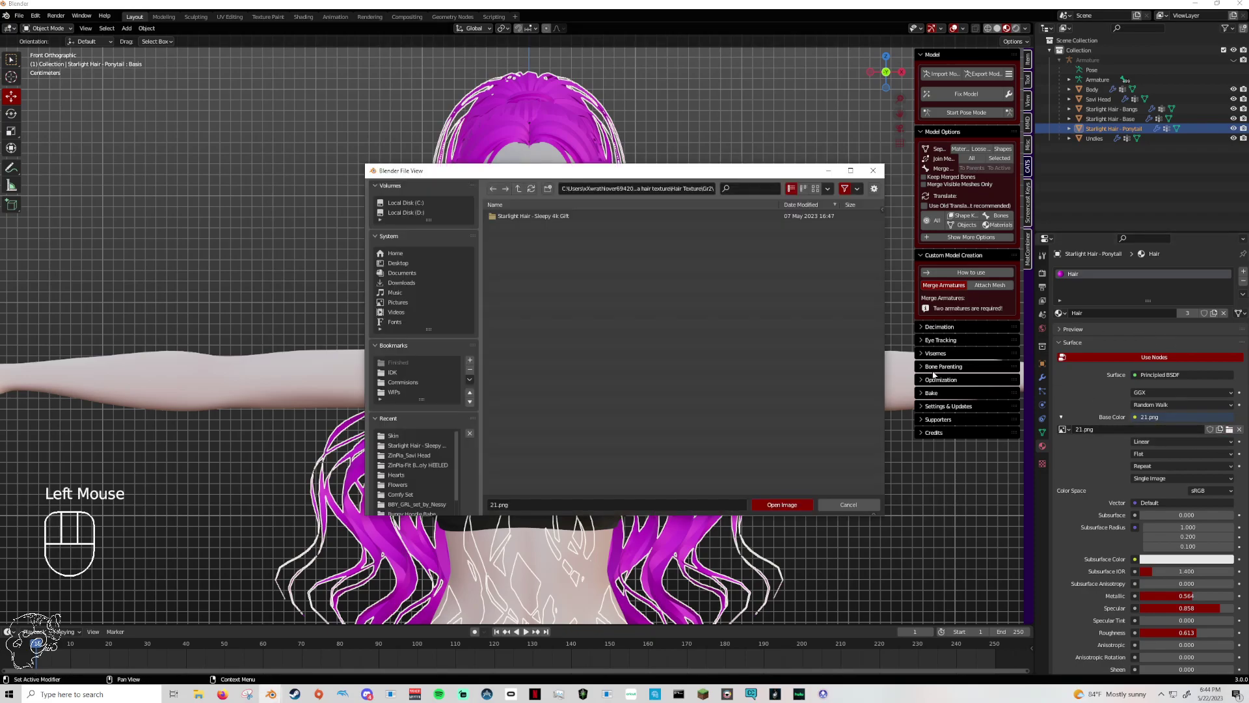
pyautogui.click(518, 189)
pyautogui.click(519, 189)
pyautogui.click(527, 323)
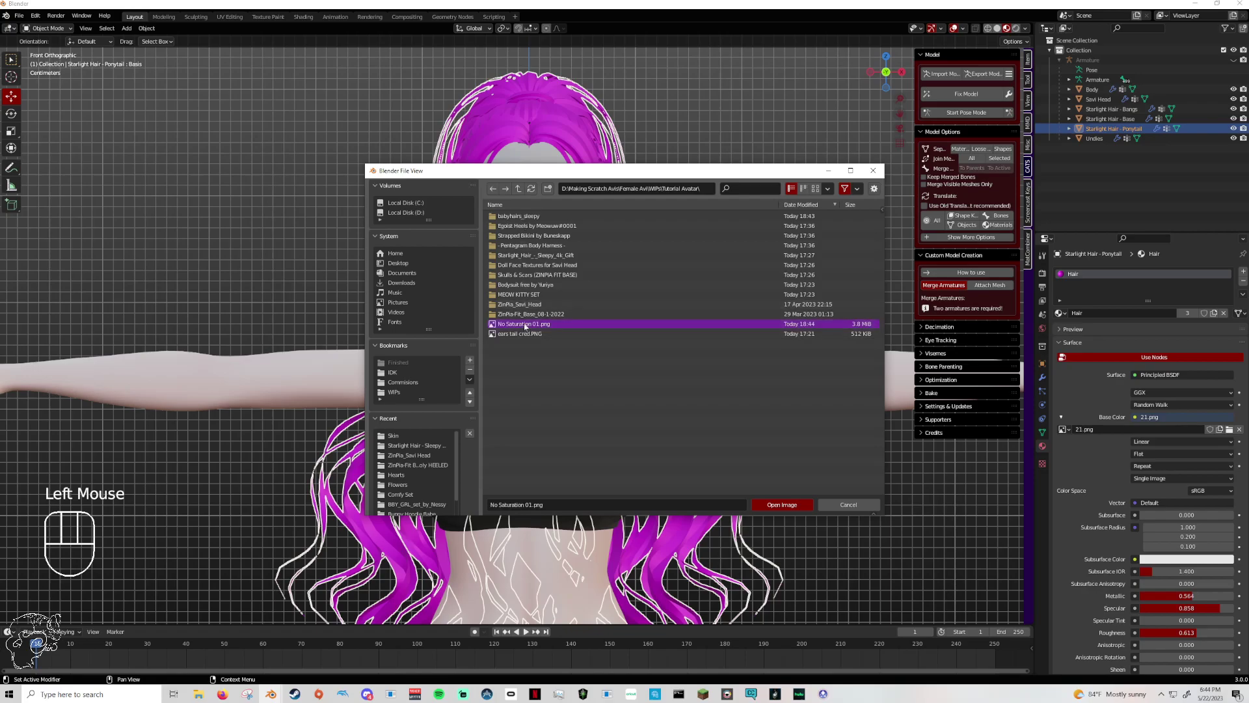
pyautogui.click(776, 507)
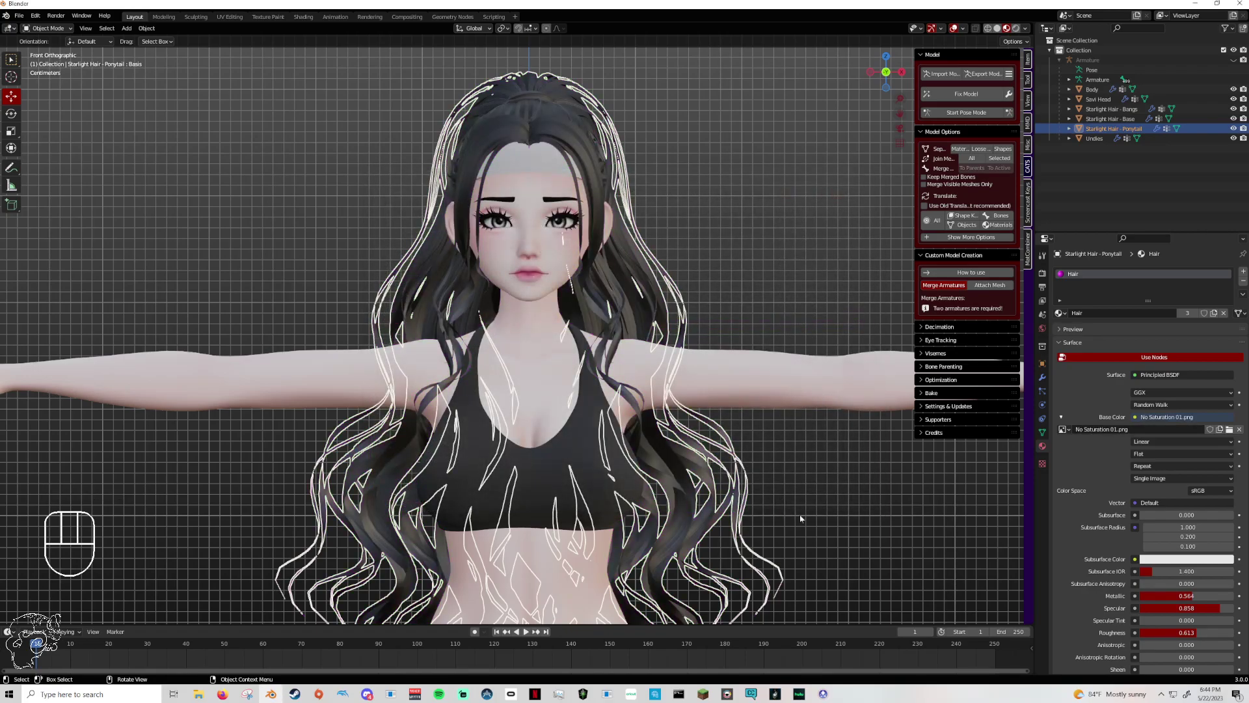
# Set the Hair material's blend mode to Alpha Clip.
pyautogui.moveTo(801, 519); pyautogui.dragTo(765, 394, button='middle')
pyautogui.scroll(3, 792, 371)
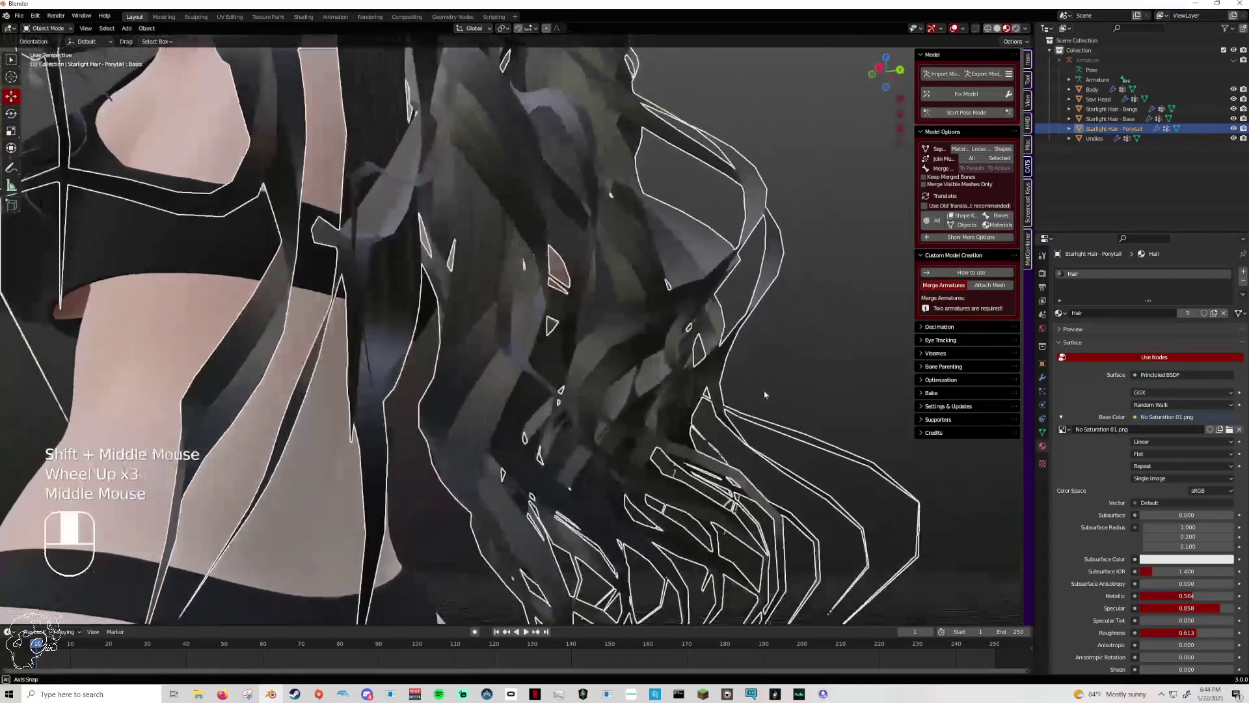
pyautogui.scroll(-1, 690, 530)
pyautogui.scroll(1, 731, 521)
pyautogui.moveTo(731, 522); pyautogui.dragTo(735, 526, button='middle')
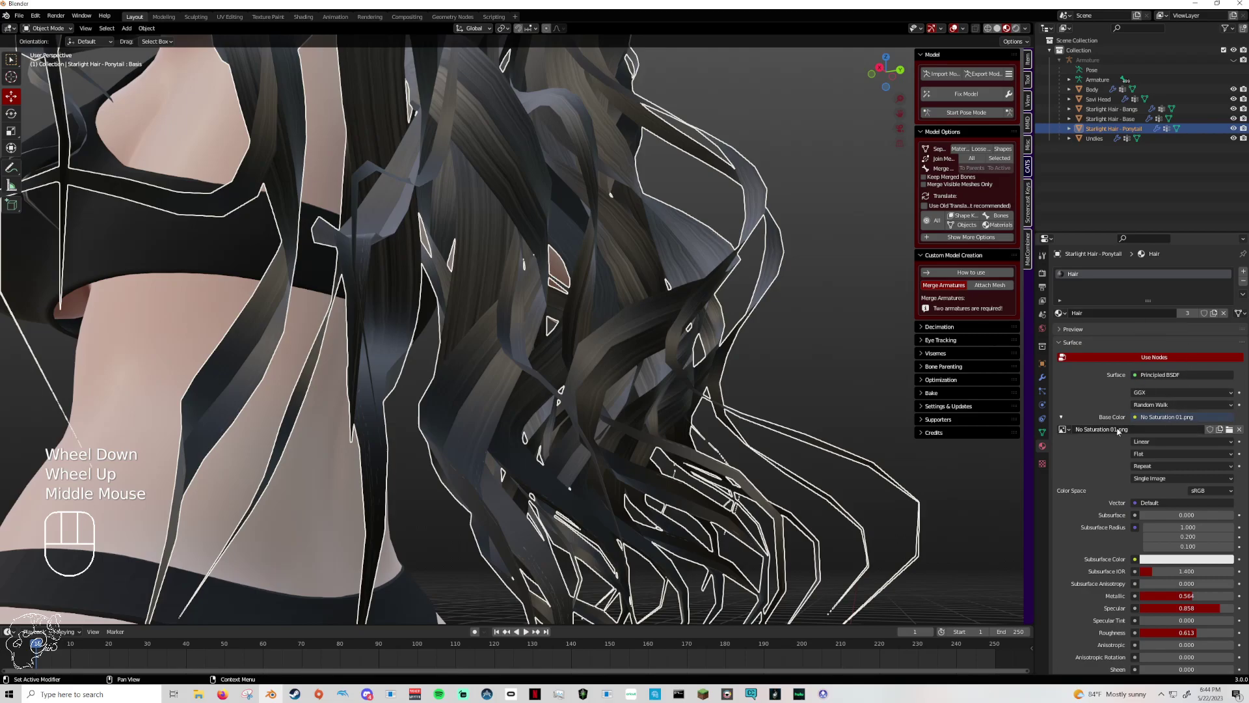
pyautogui.scroll(-5, 1150, 429)
pyautogui.scroll(-5, 1150, 430)
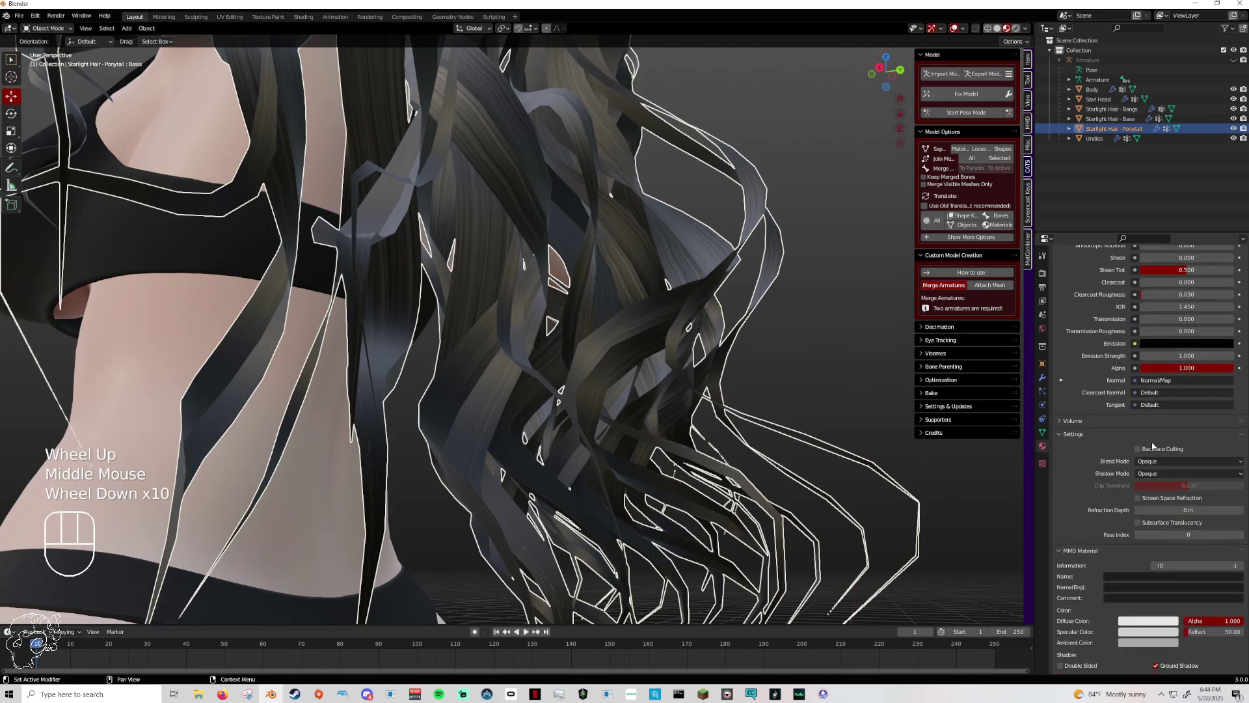
pyautogui.scroll(6, 1095, 434)
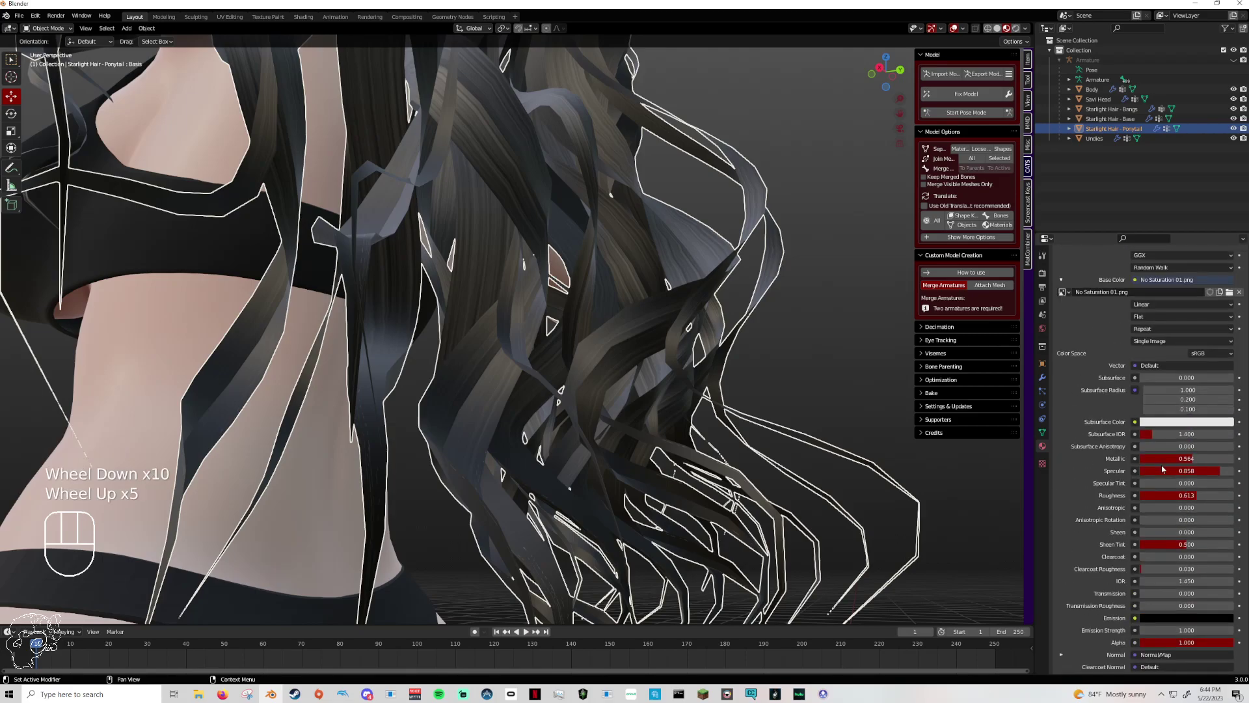
pyautogui.scroll(-4, 1159, 460)
pyautogui.scroll(-2, 1159, 461)
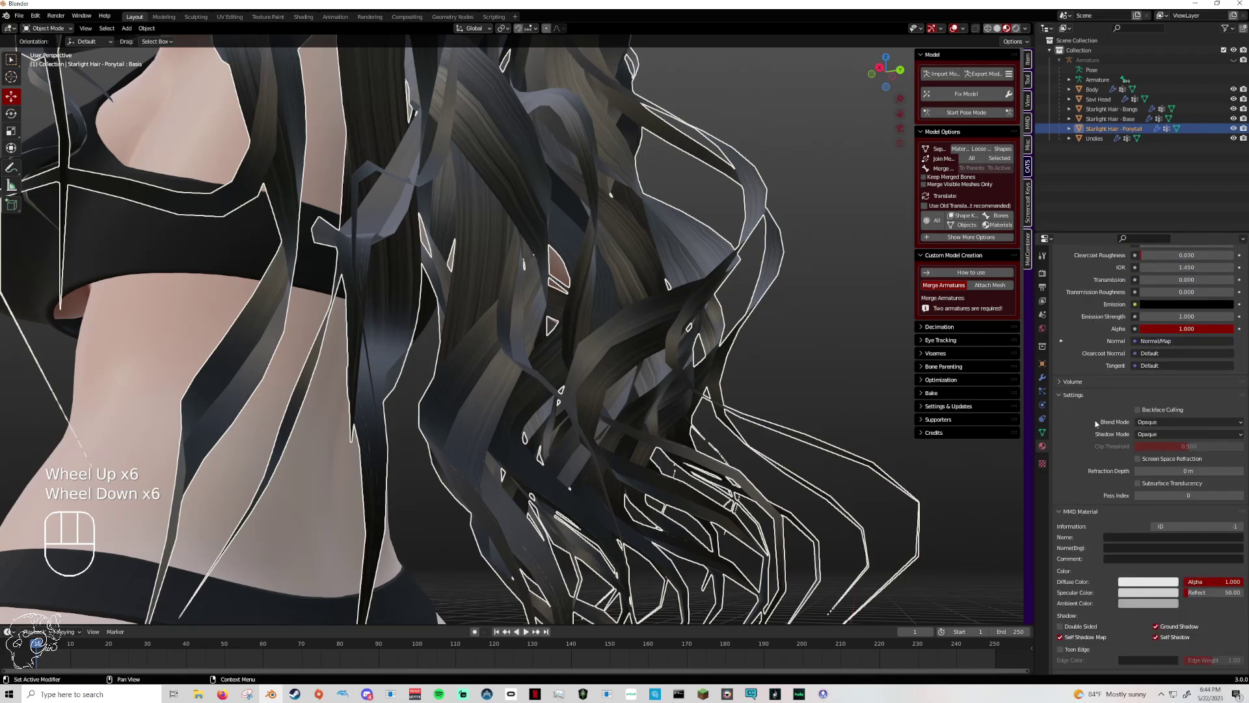
pyautogui.click(1140, 423)
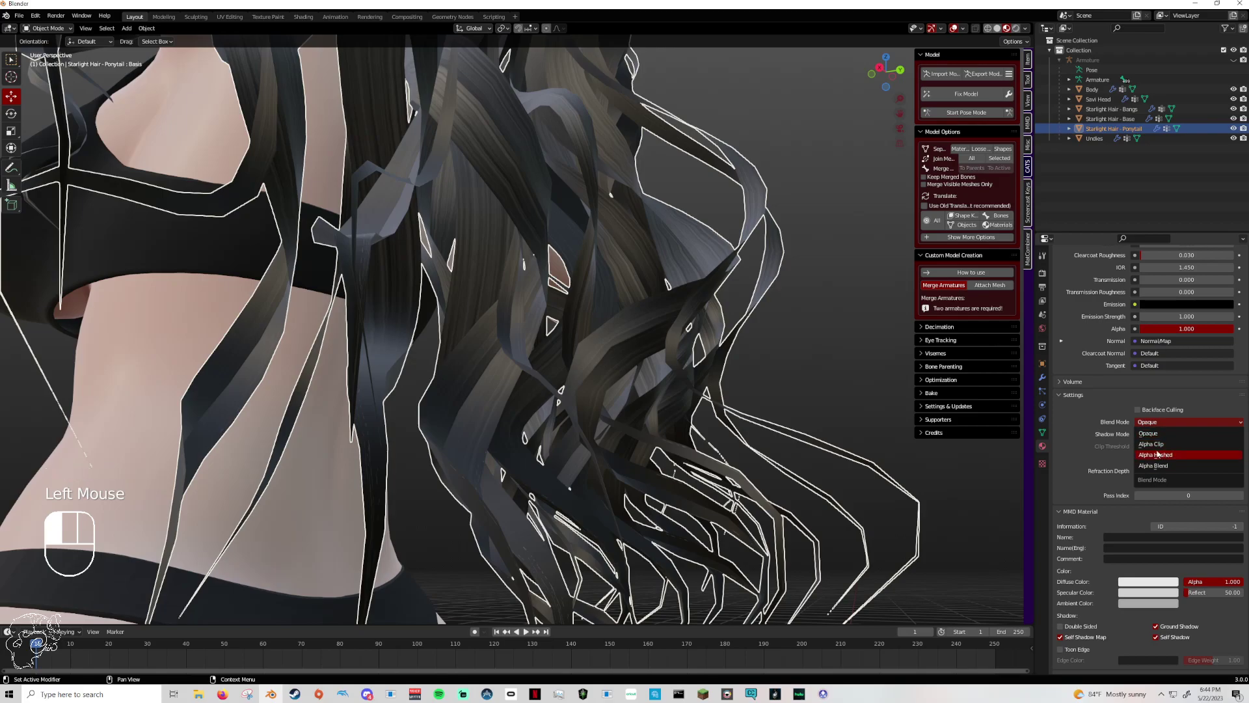
pyautogui.click(1150, 444)
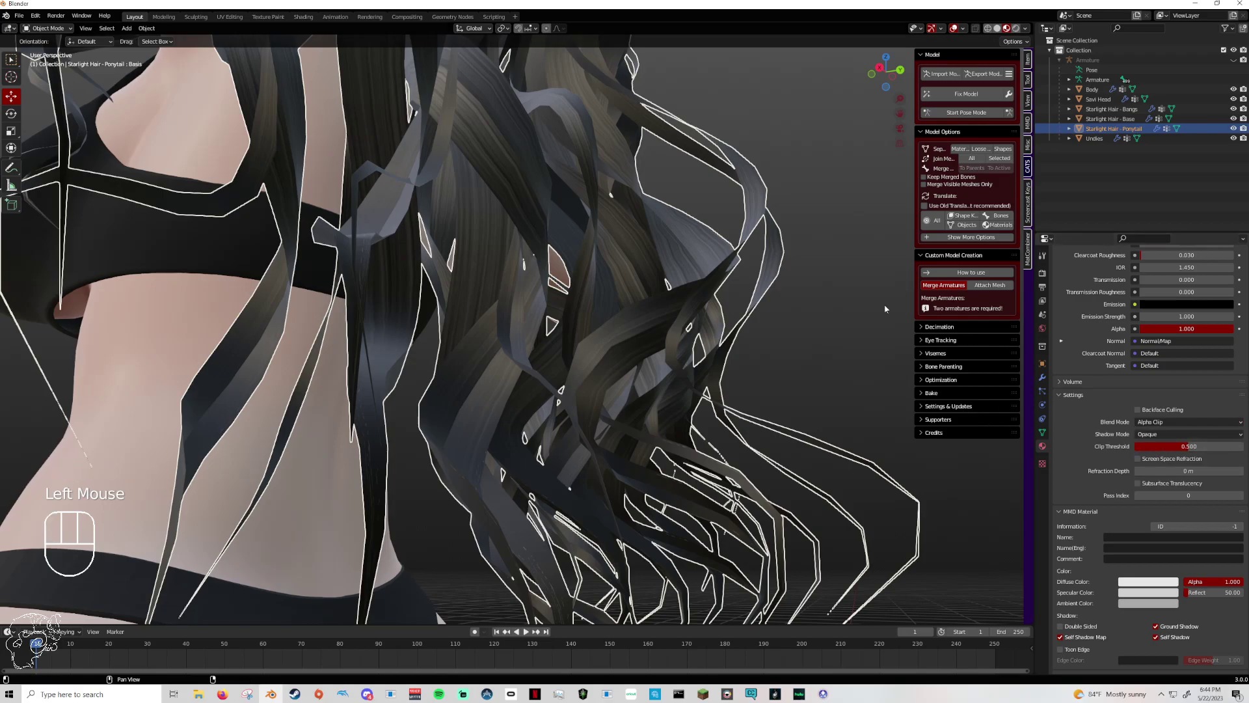
# Open the Hair material's nodes in the Shading workspace and place the image texture node level with the Principled BSDF's Base Color input.
pyautogui.click(303, 17)
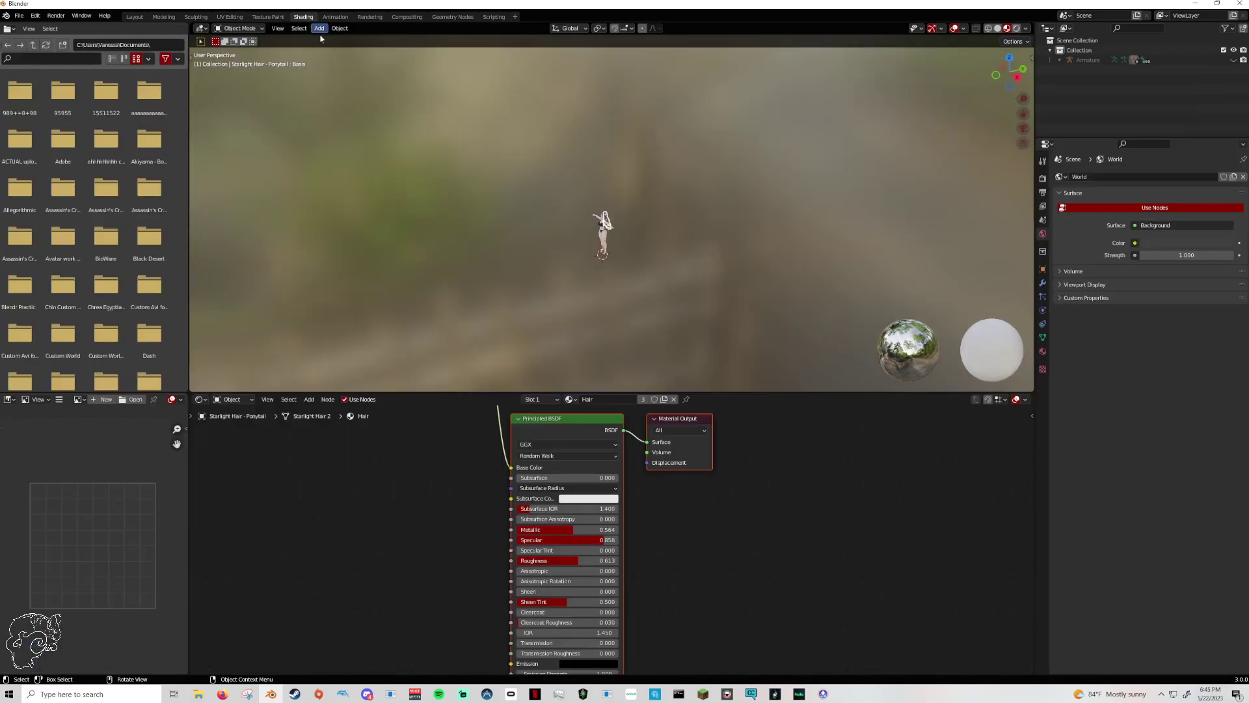
pyautogui.scroll(2, 423, 521)
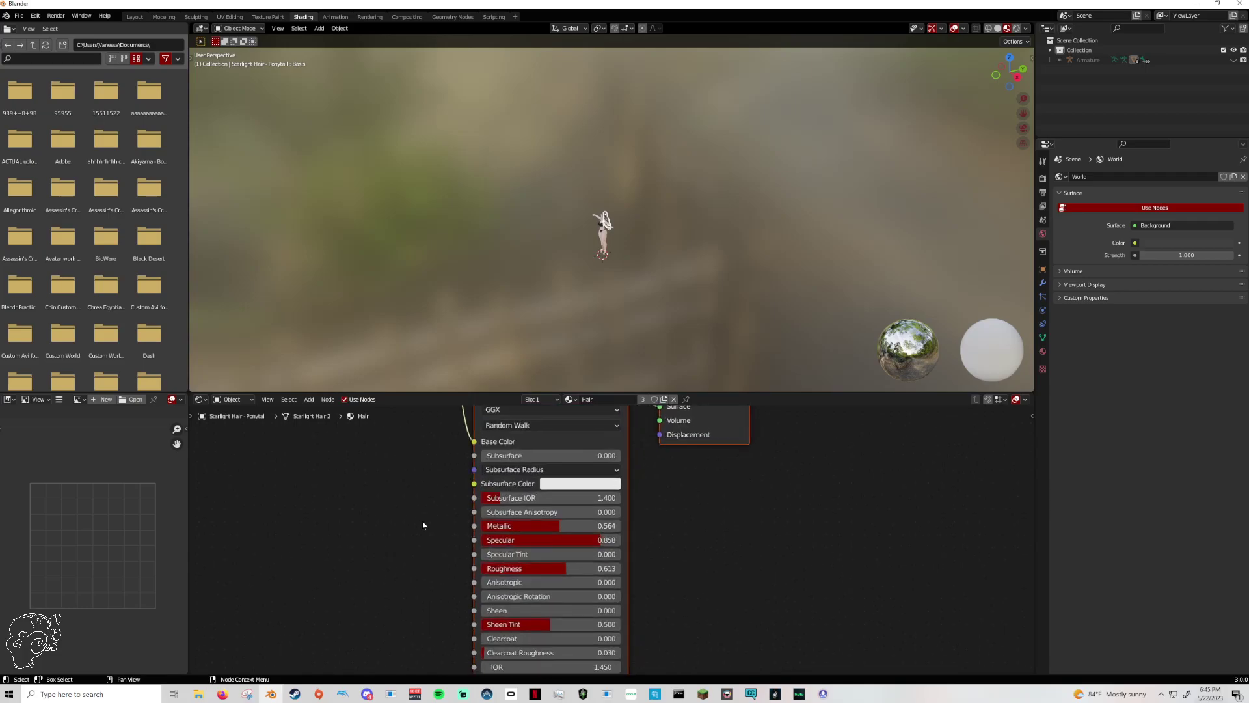
pyautogui.scroll(-4, 426, 521)
pyautogui.moveTo(488, 436); pyautogui.dragTo(435, 562)
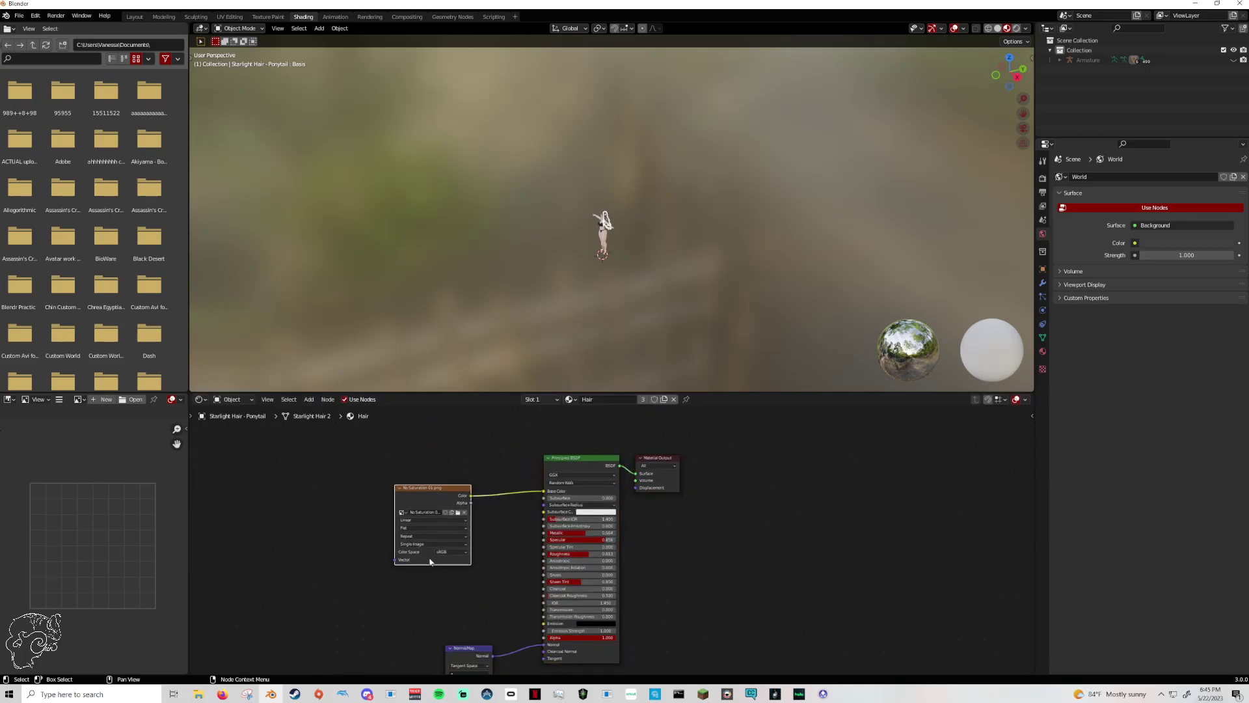
pyautogui.scroll(2, 550, 555)
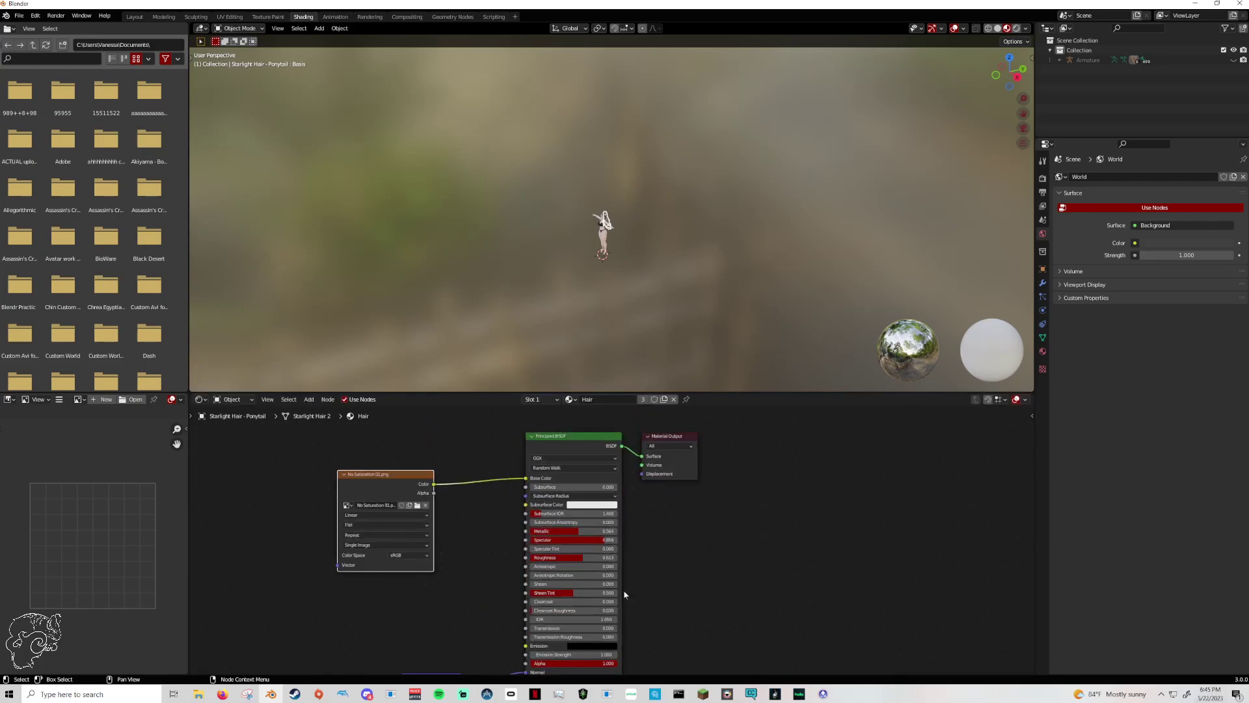
# Connect the No Saturation 01.png texture's Alpha output to the Principled BSDF's Alpha input, comparing the hair tips with and without the link.
pyautogui.scroll(10, 616, 304)
pyautogui.moveTo(615, 303); pyautogui.dragTo(689, 208, button='middle')
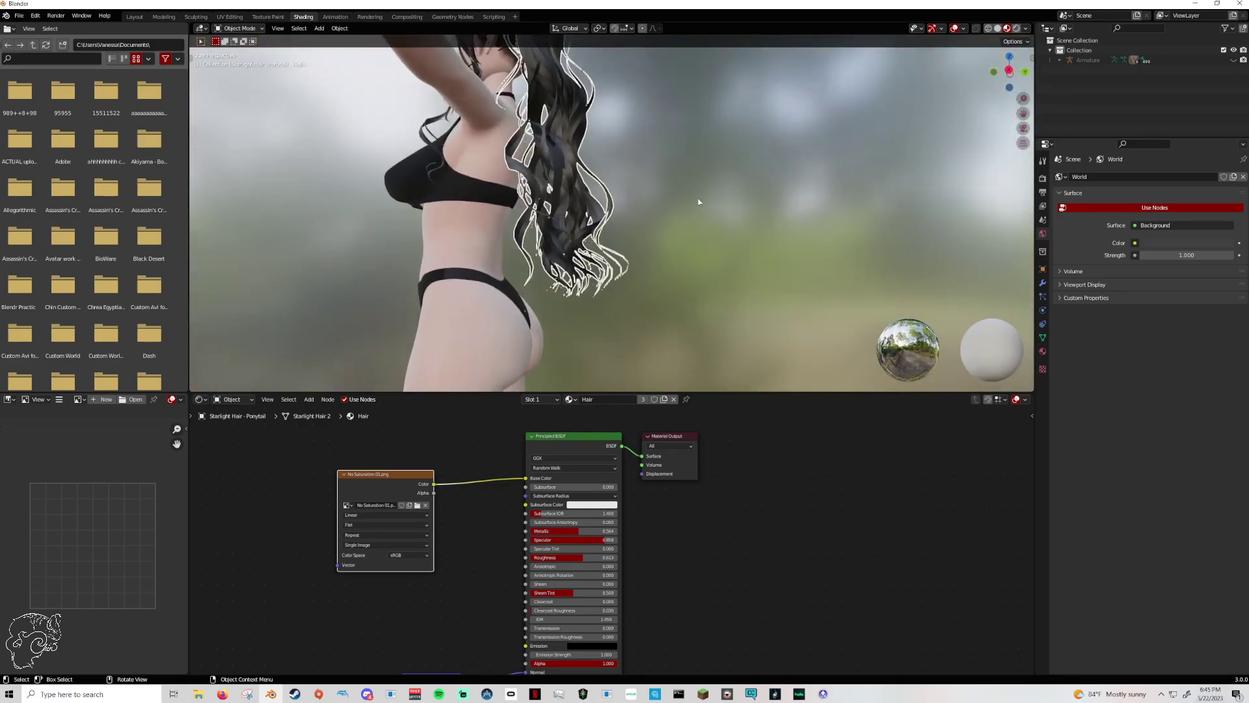
pyautogui.scroll(3, 690, 243)
pyautogui.click(684, 300)
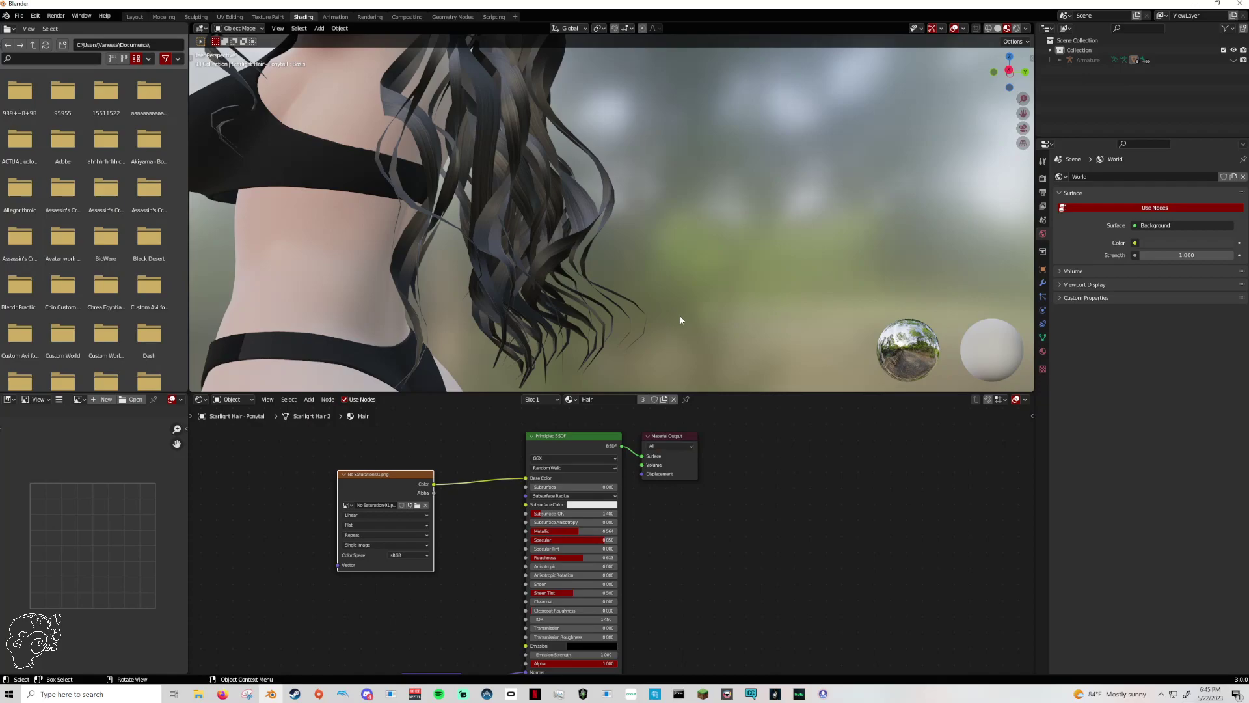
pyautogui.scroll(3, 680, 315)
pyautogui.moveTo(679, 318); pyautogui.dragTo(676, 298, button='middle')
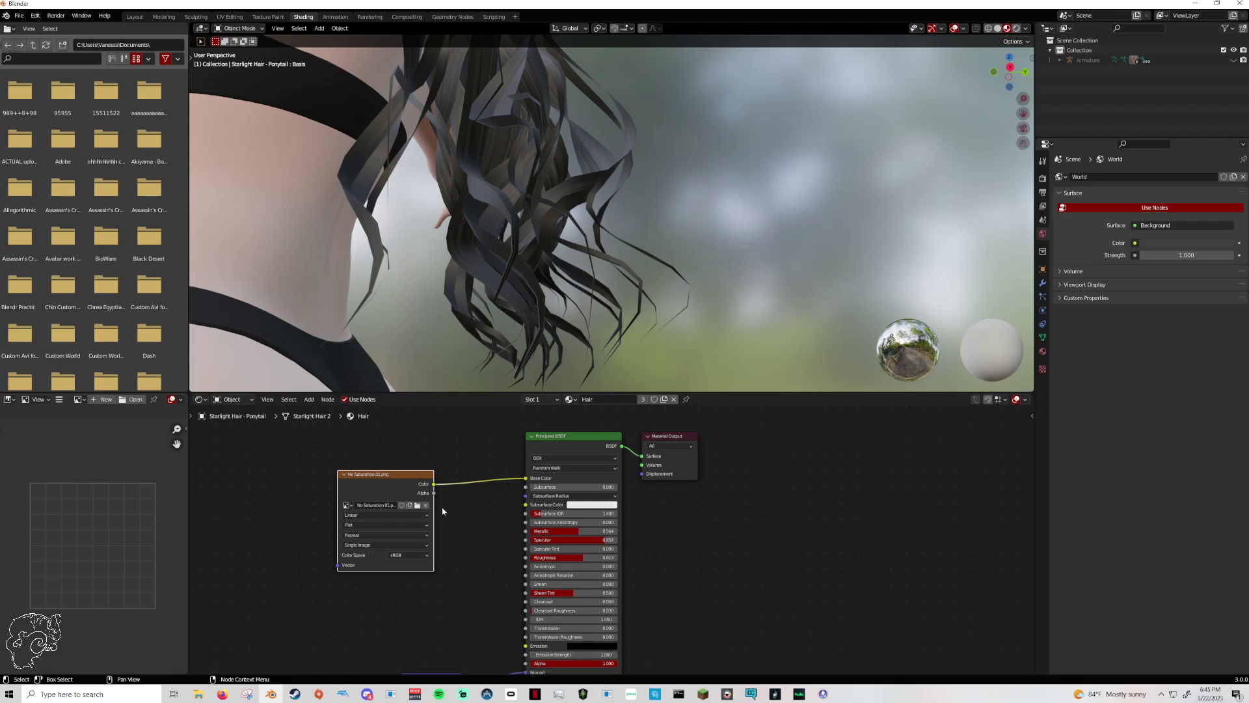
pyautogui.moveTo(434, 494); pyautogui.dragTo(524, 621)
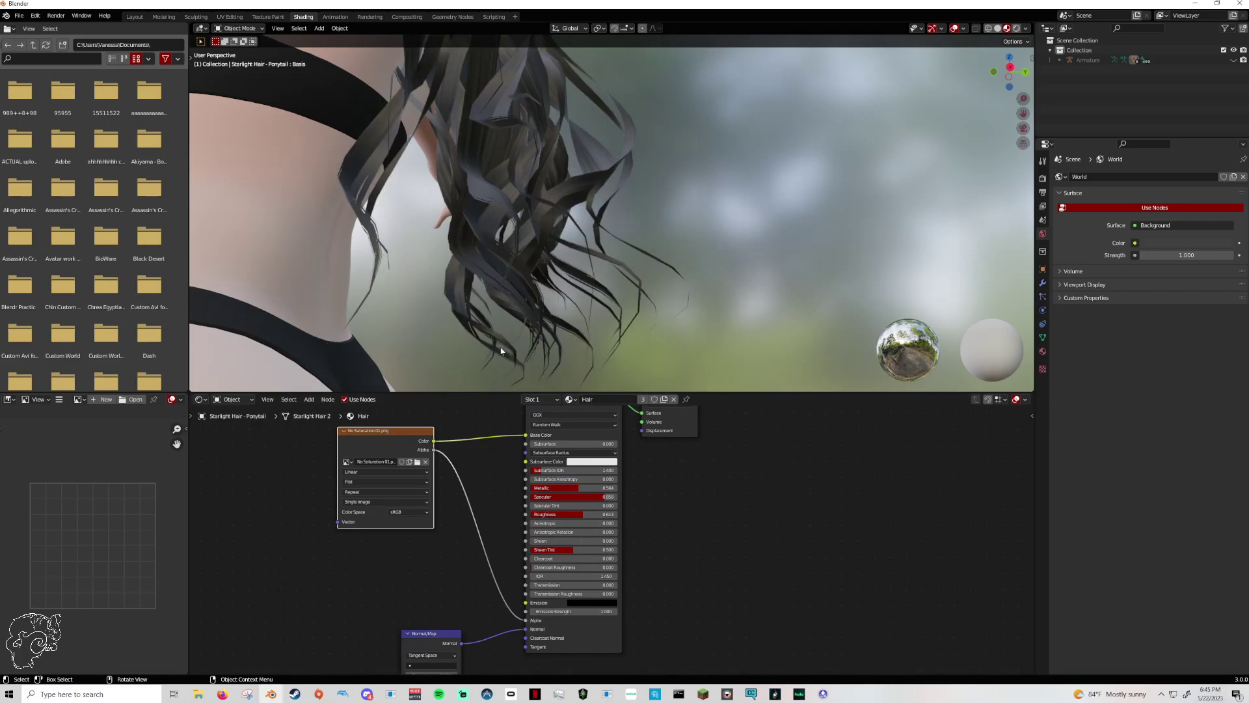
pyautogui.moveTo(525, 621); pyautogui.dragTo(511, 540)
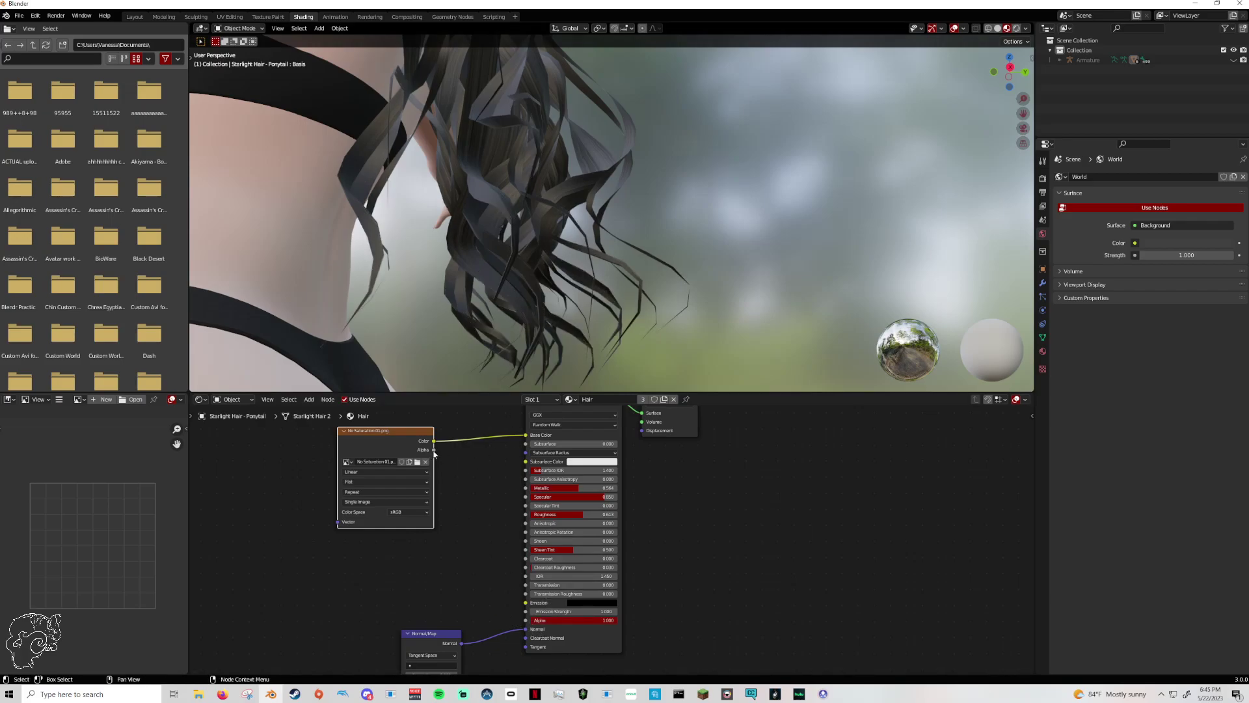
pyautogui.moveTo(434, 449); pyautogui.dragTo(525, 620)
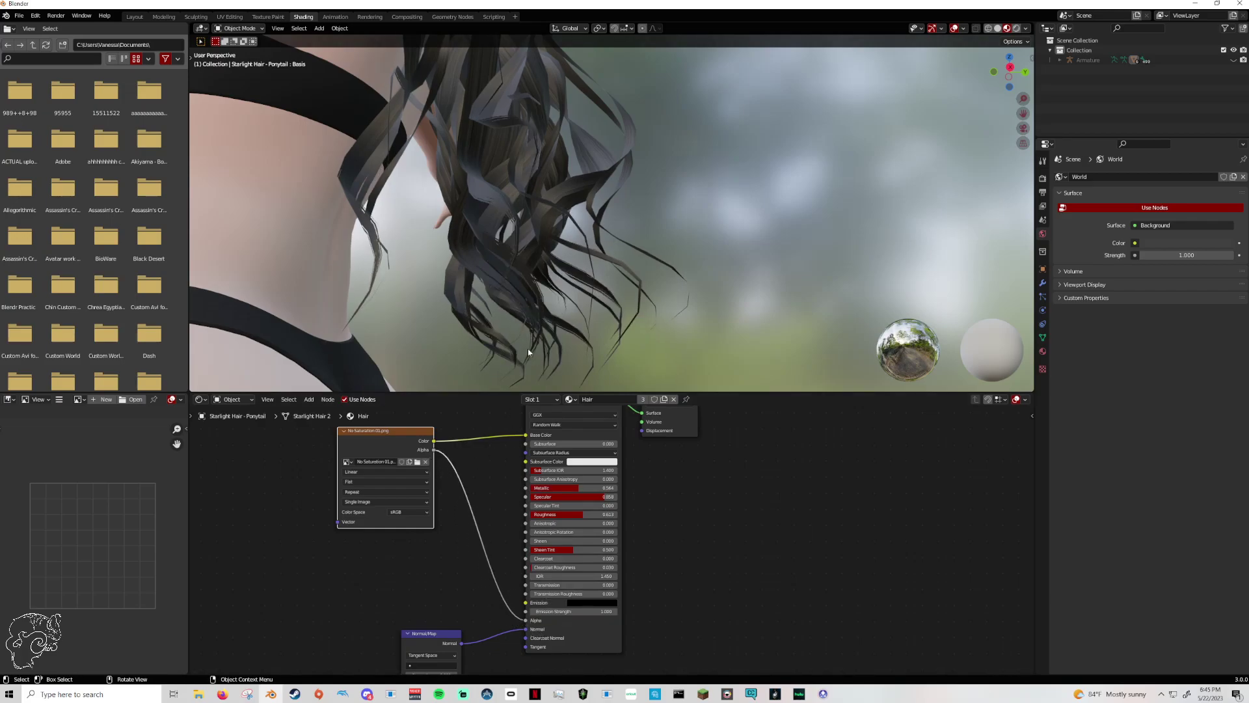
# Return to the Layout workspace and examine the transparent hair strands on the avatar from behind and in front.
pyautogui.scroll(-5, 355, 102)
pyautogui.moveTo(355, 101); pyautogui.dragTo(429, 34, button='middle')
pyautogui.click(134, 17)
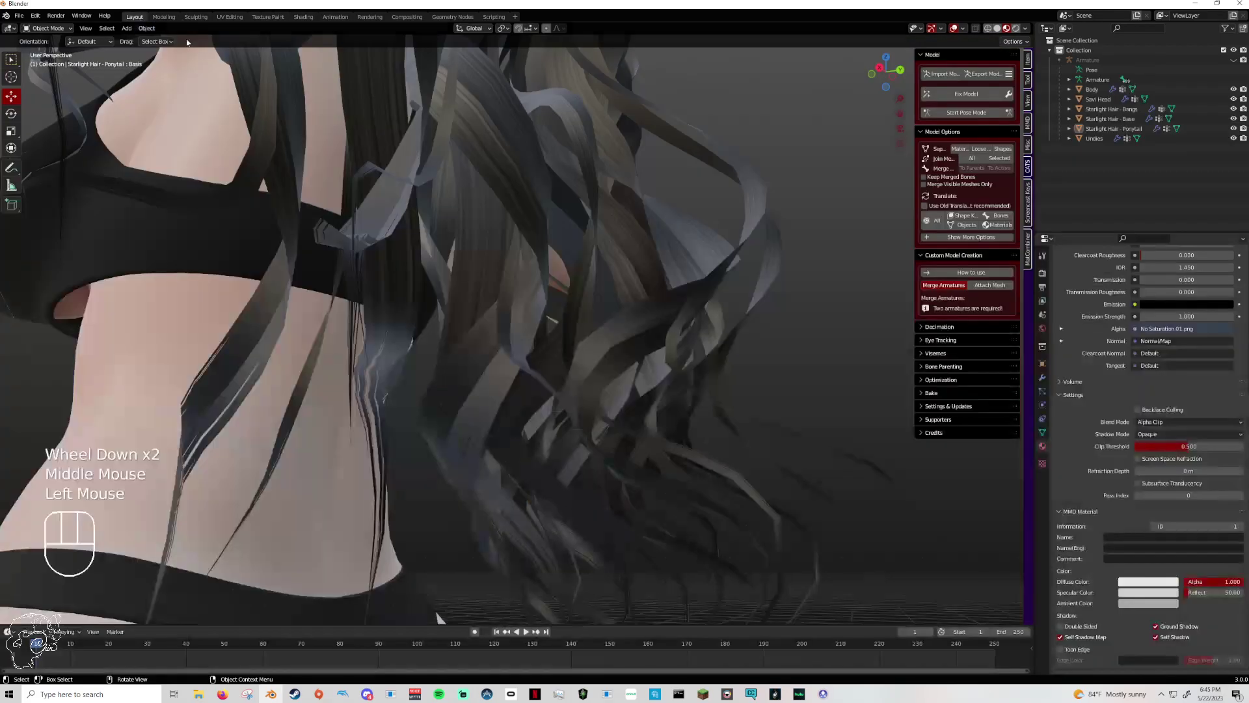
pyautogui.scroll(-2, 471, 193)
pyautogui.moveTo(471, 193); pyautogui.dragTo(846, 123, button='middle')
pyautogui.scroll(-1, 890, 116)
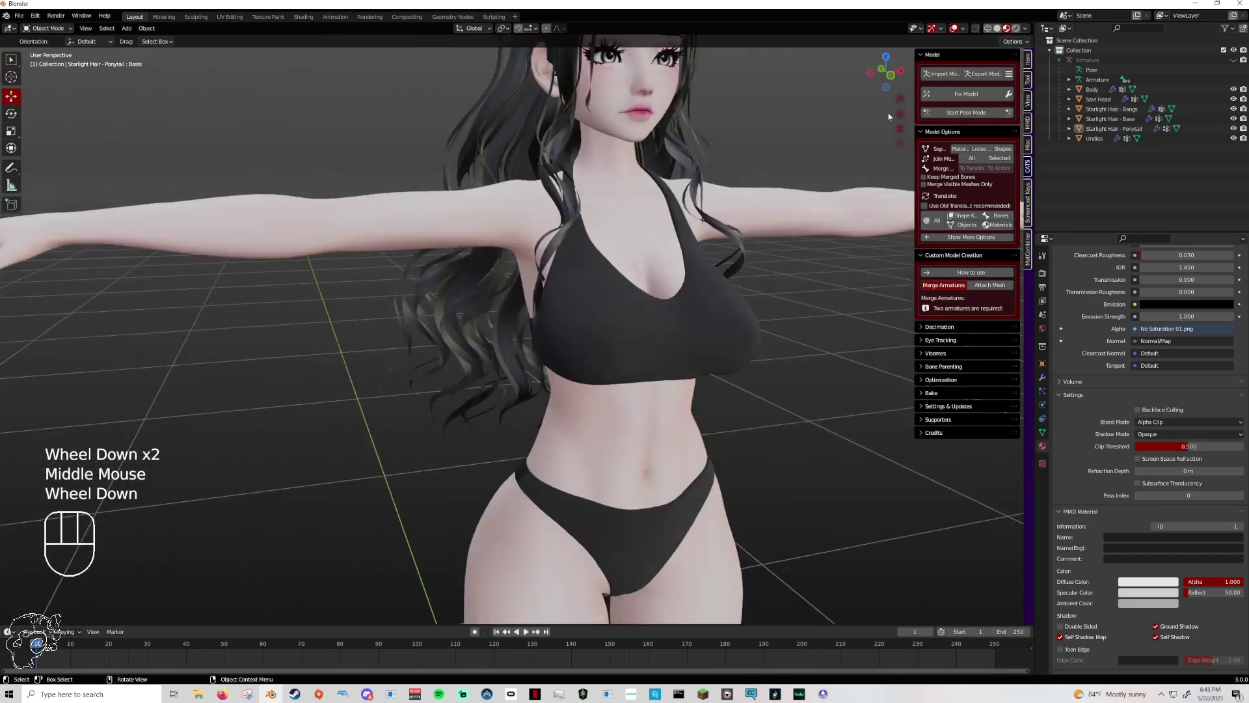
pyautogui.click(879, 127)
pyautogui.click(846, 196)
pyautogui.scroll(2, 716, 169)
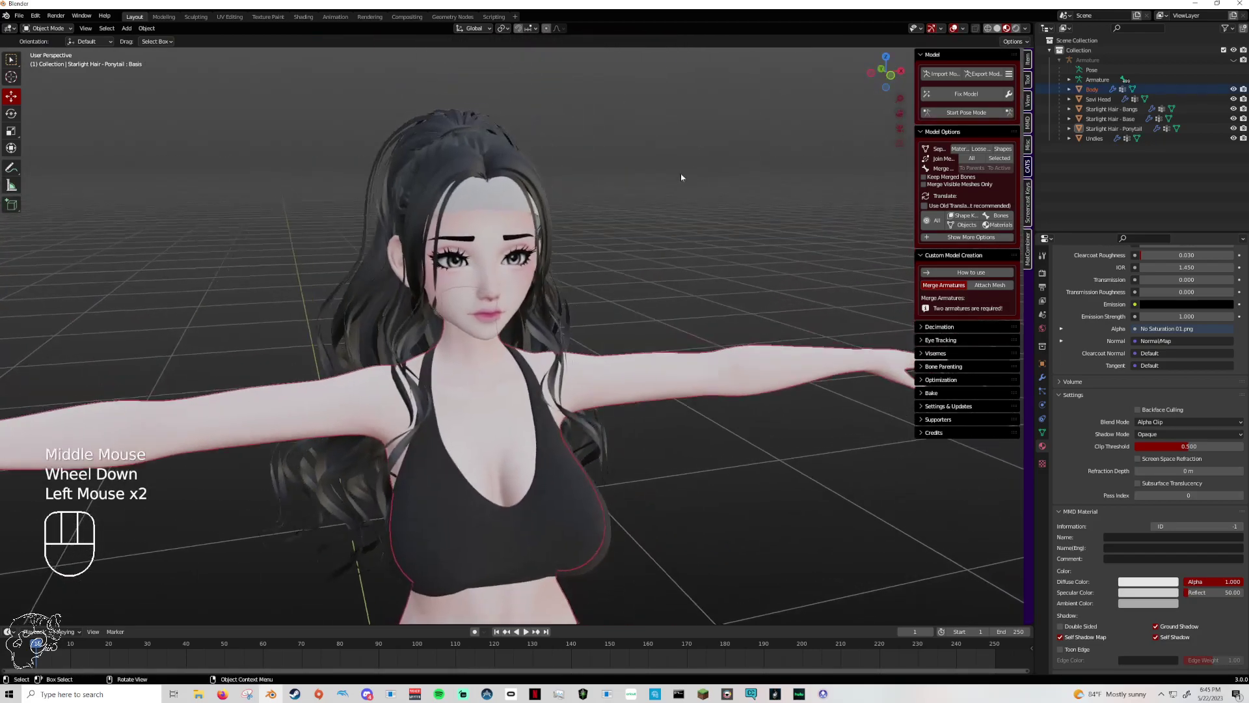
pyautogui.moveTo(715, 169); pyautogui.dragTo(613, 175, button='middle')
# Select the BabyHairs material slot of the Starlight Hair - Base object.
pyautogui.click(1110, 119)
pyautogui.scroll(6, 1078, 315)
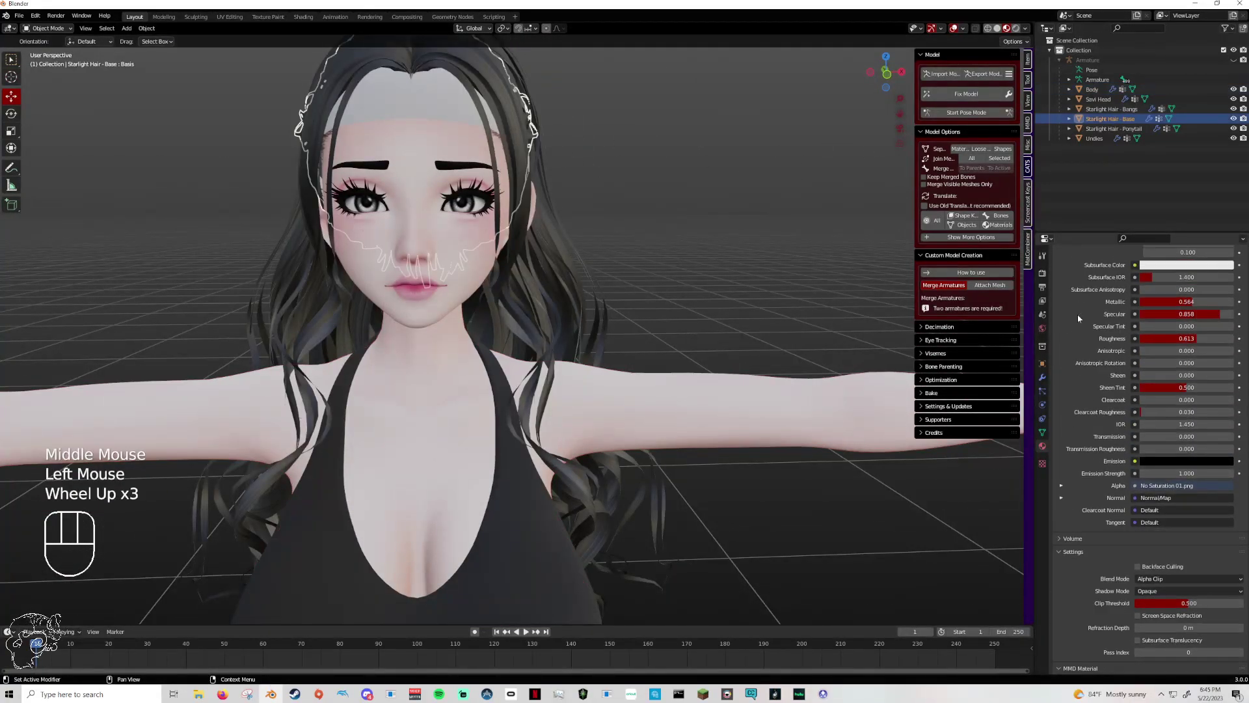
pyautogui.scroll(4, 1078, 314)
pyautogui.click(1099, 284)
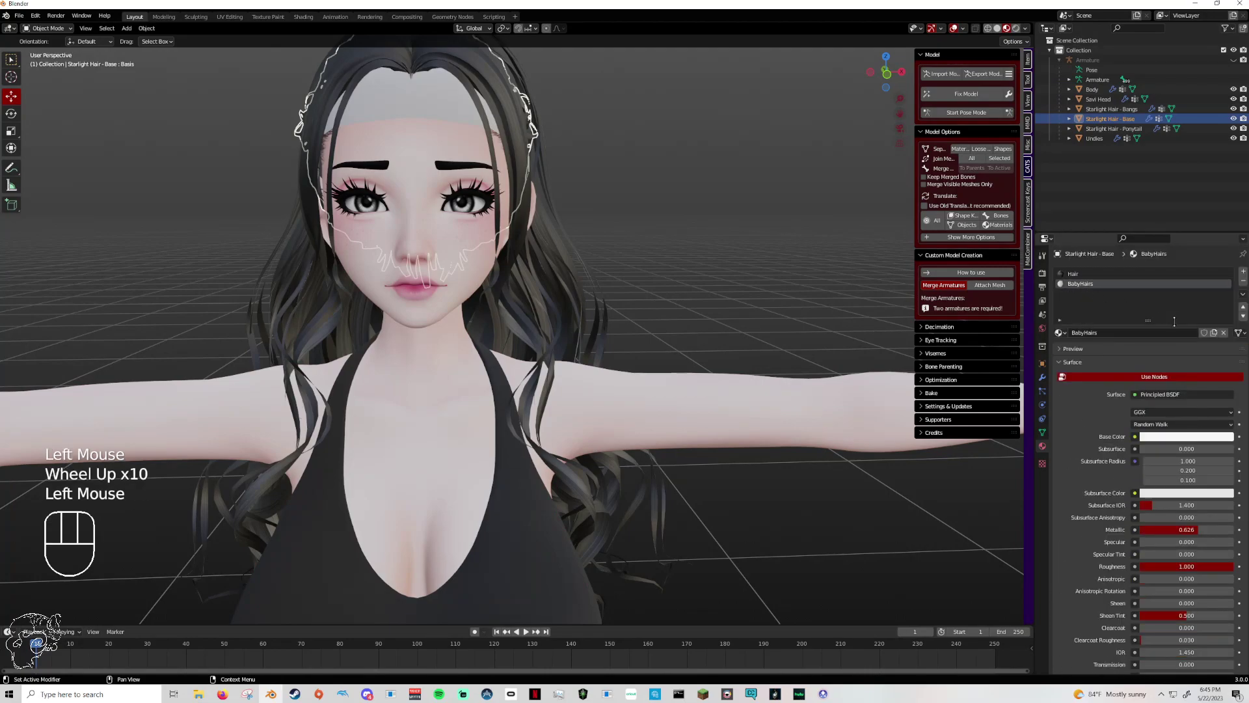
# Try a purple base colour on the BabyHairs material.
pyautogui.click(1144, 437)
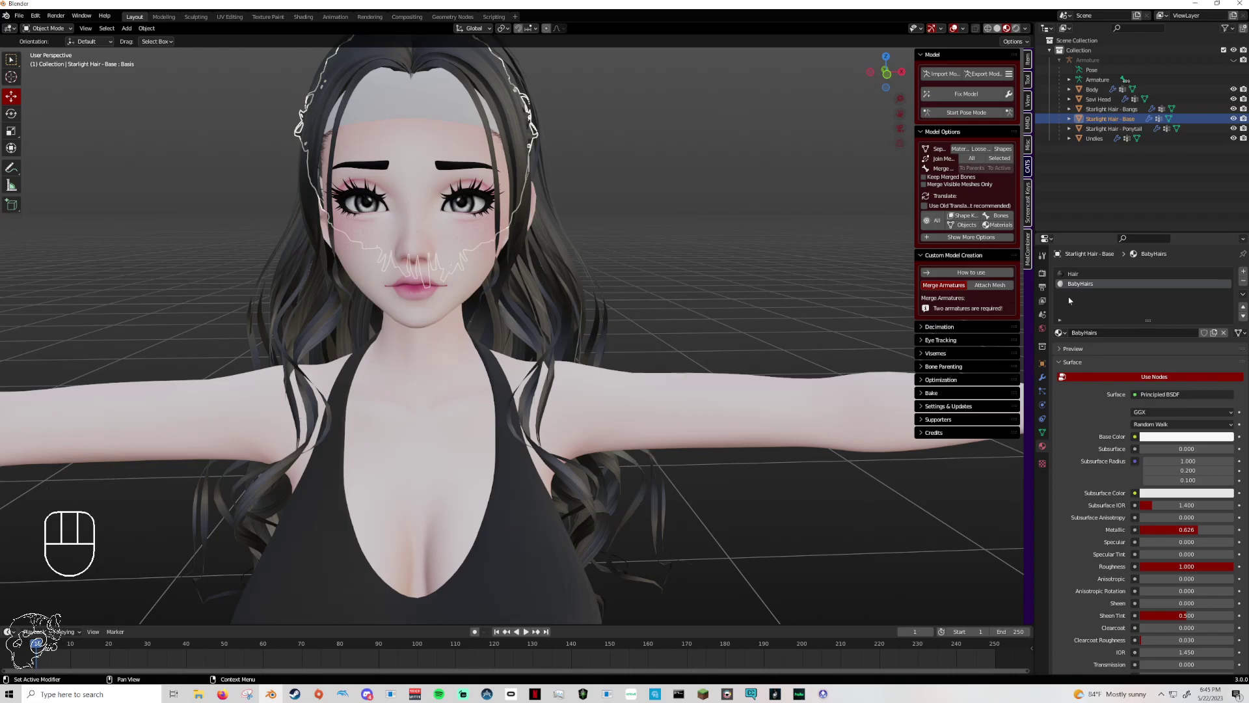
pyautogui.click(1164, 440)
pyautogui.moveTo(1183, 332); pyautogui.dragTo(1206, 337)
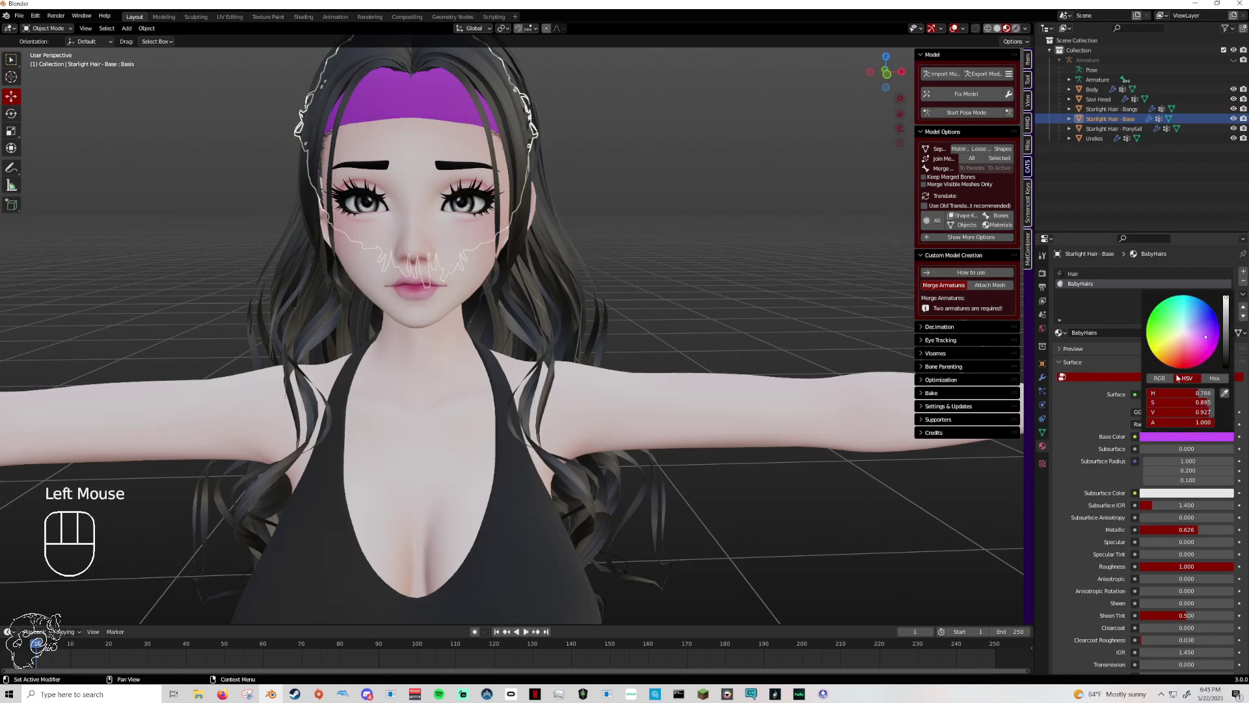
# Give the BabyHairs base colour an Image Texture and load babyhairs_sleepy.png from the babyhairs_sleepy folder.
pyautogui.click(1135, 437)
pyautogui.click(937, 502)
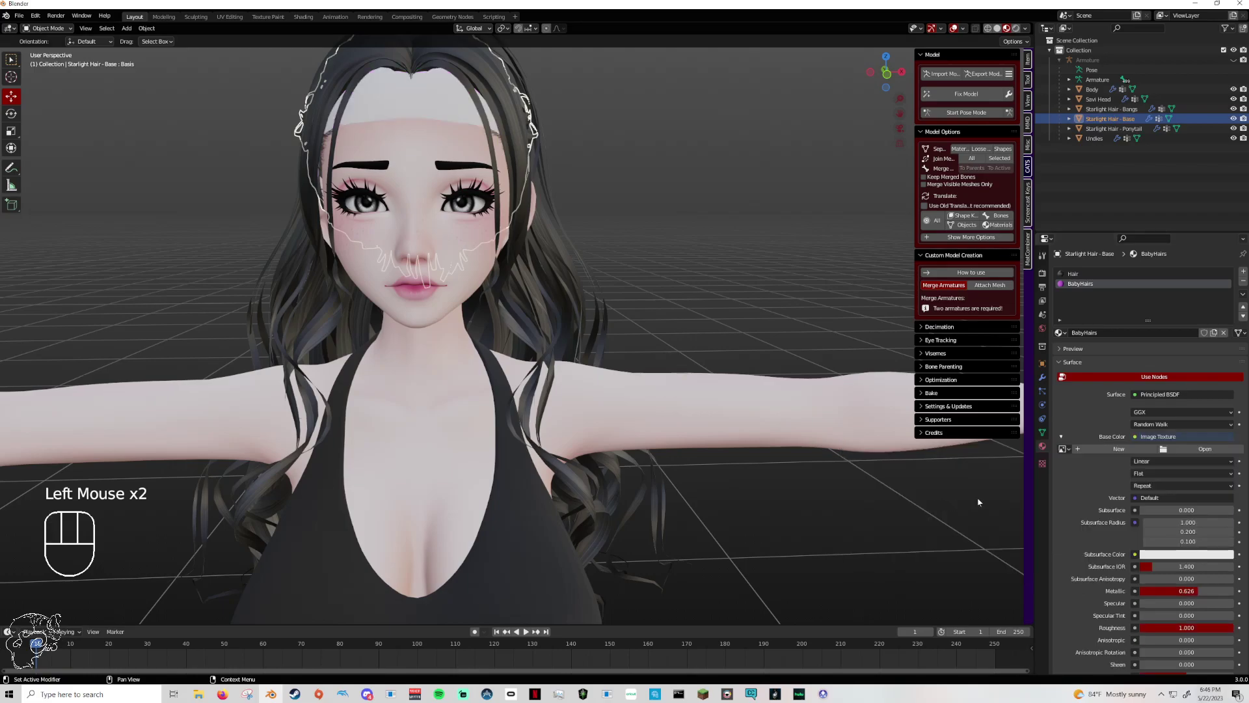
pyautogui.click(1201, 449)
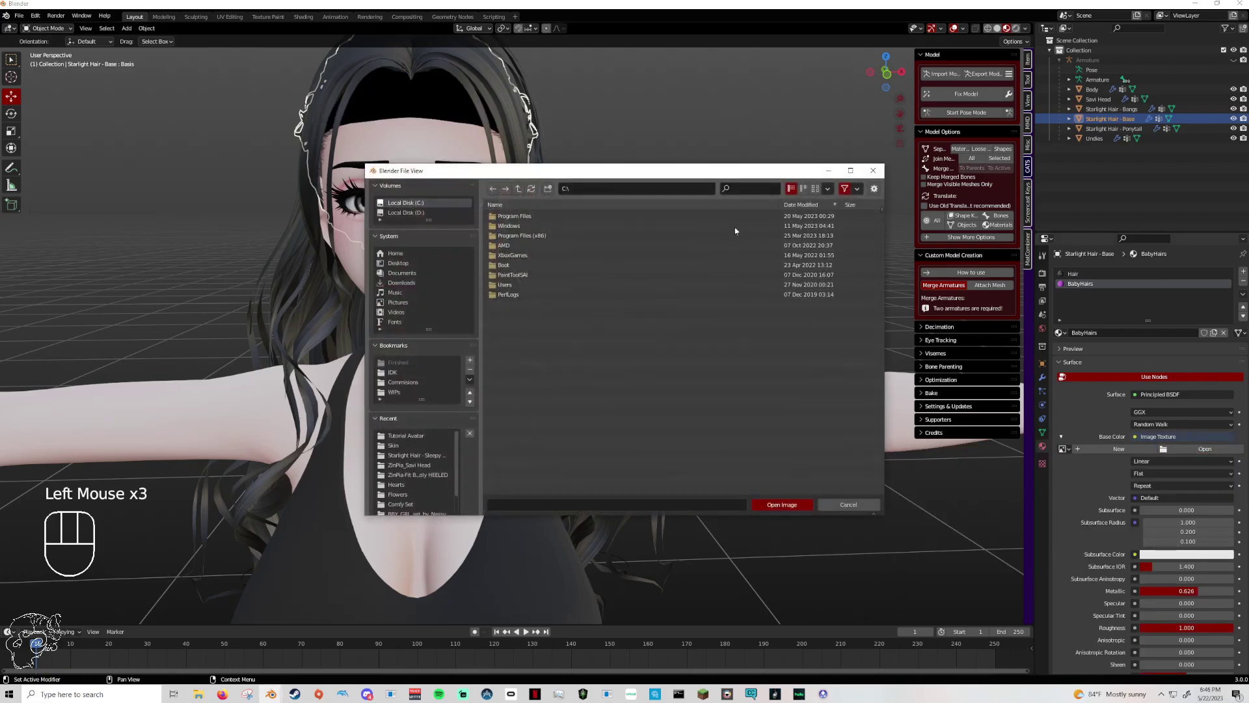
pyautogui.click(406, 436)
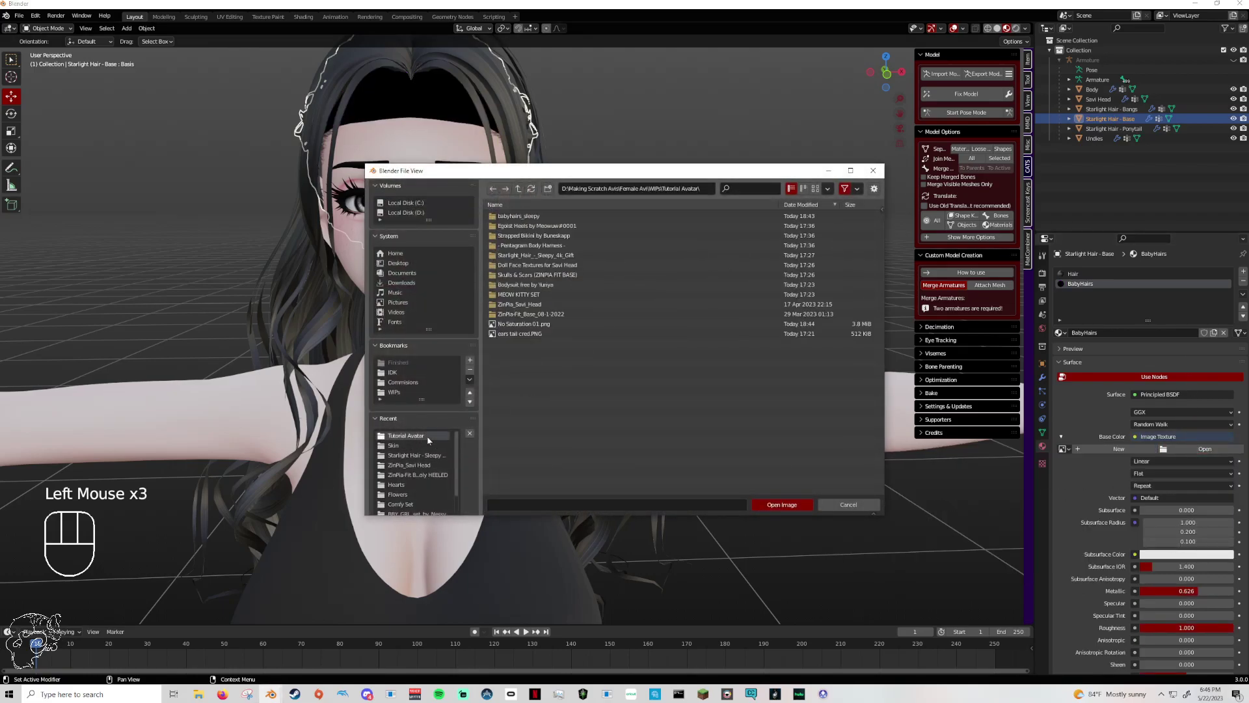
pyautogui.click(544, 284)
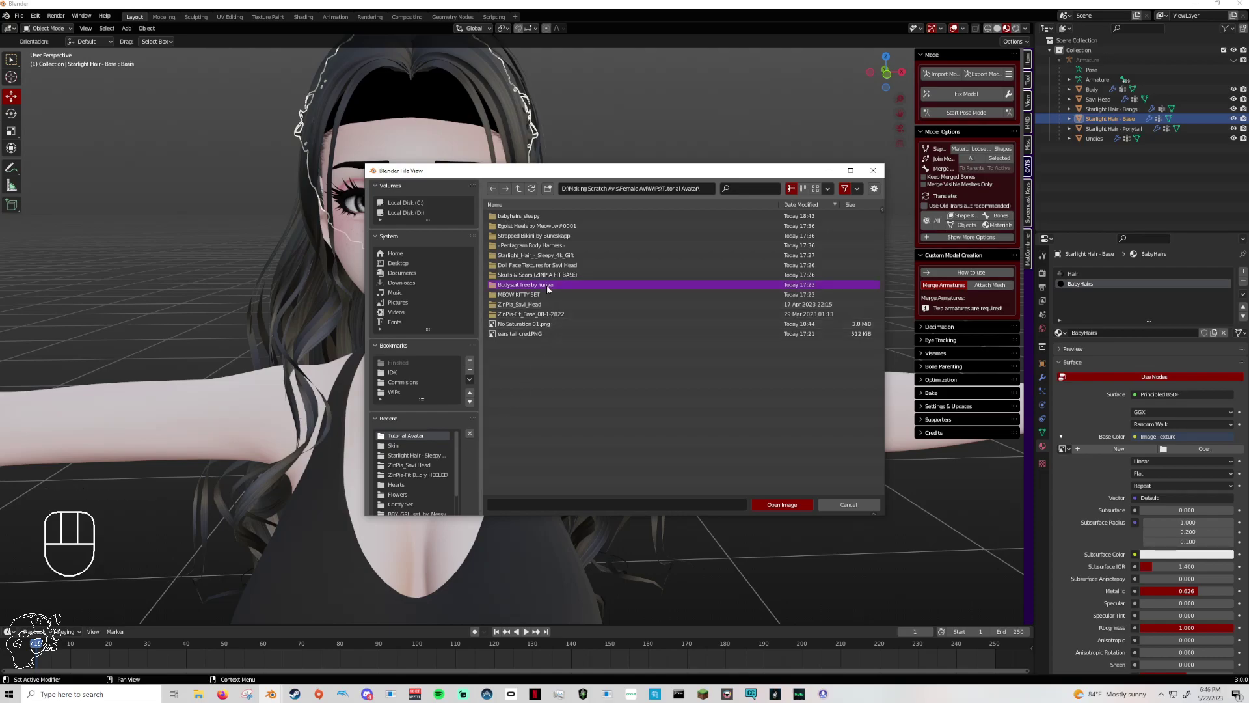
pyautogui.doubleClick(529, 216)
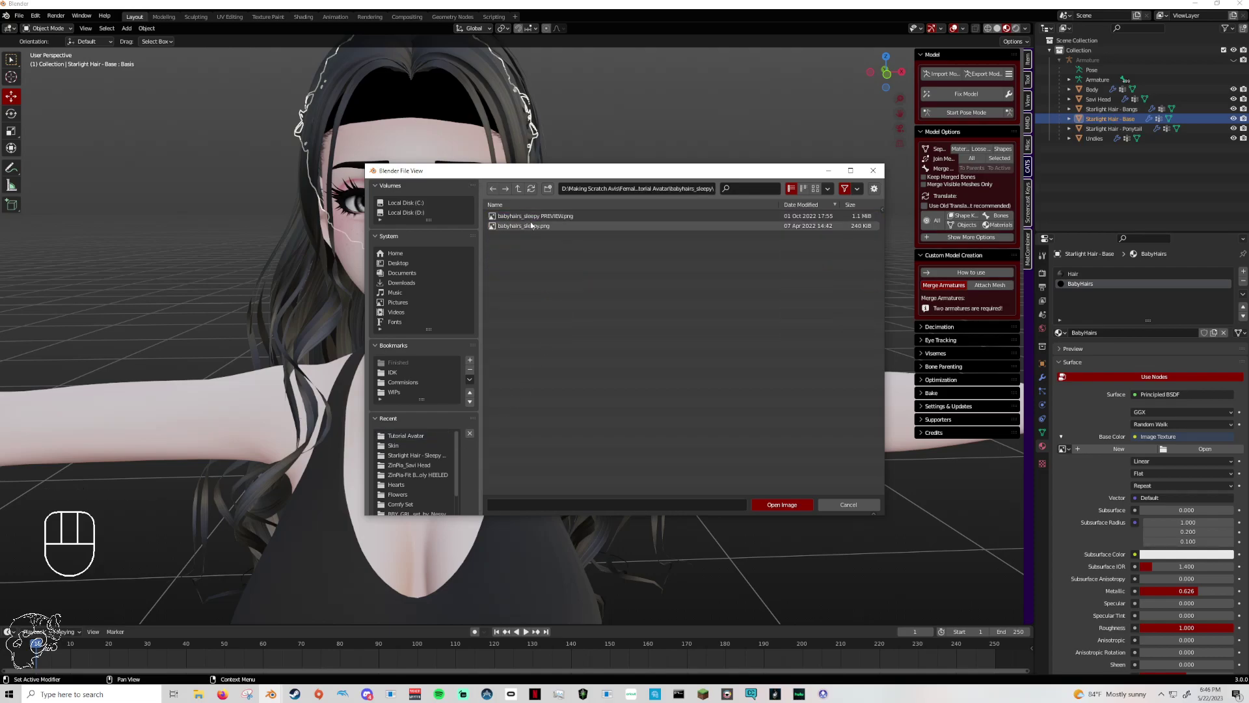
pyautogui.click(532, 226)
pyautogui.click(782, 505)
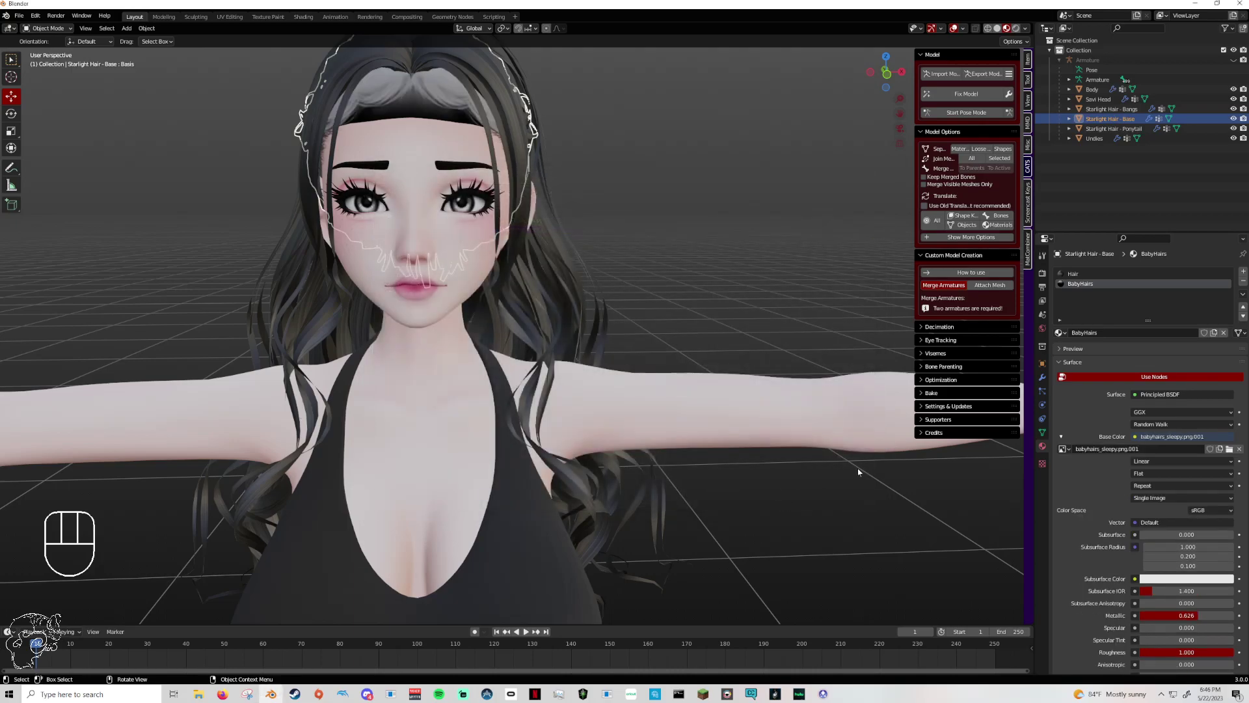
# Set the BabyHairs material's blend mode to Alpha Clip.
pyautogui.scroll(-8, 1166, 549)
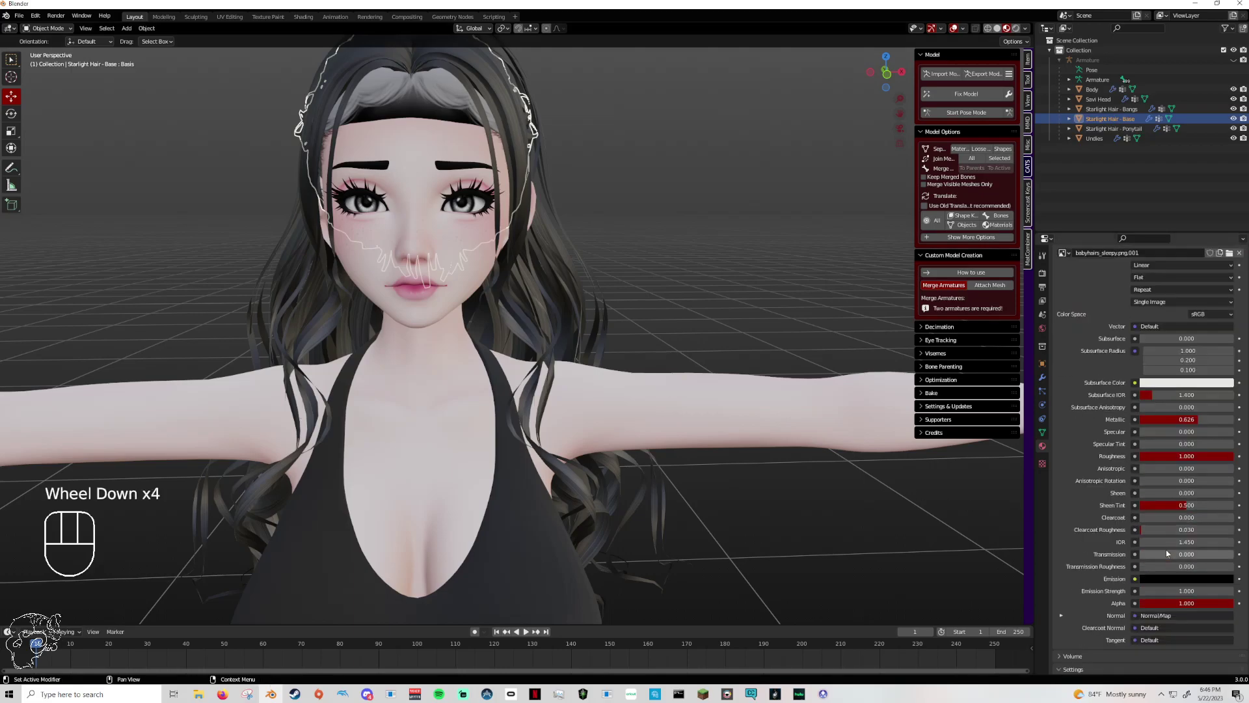
pyautogui.click(1165, 539)
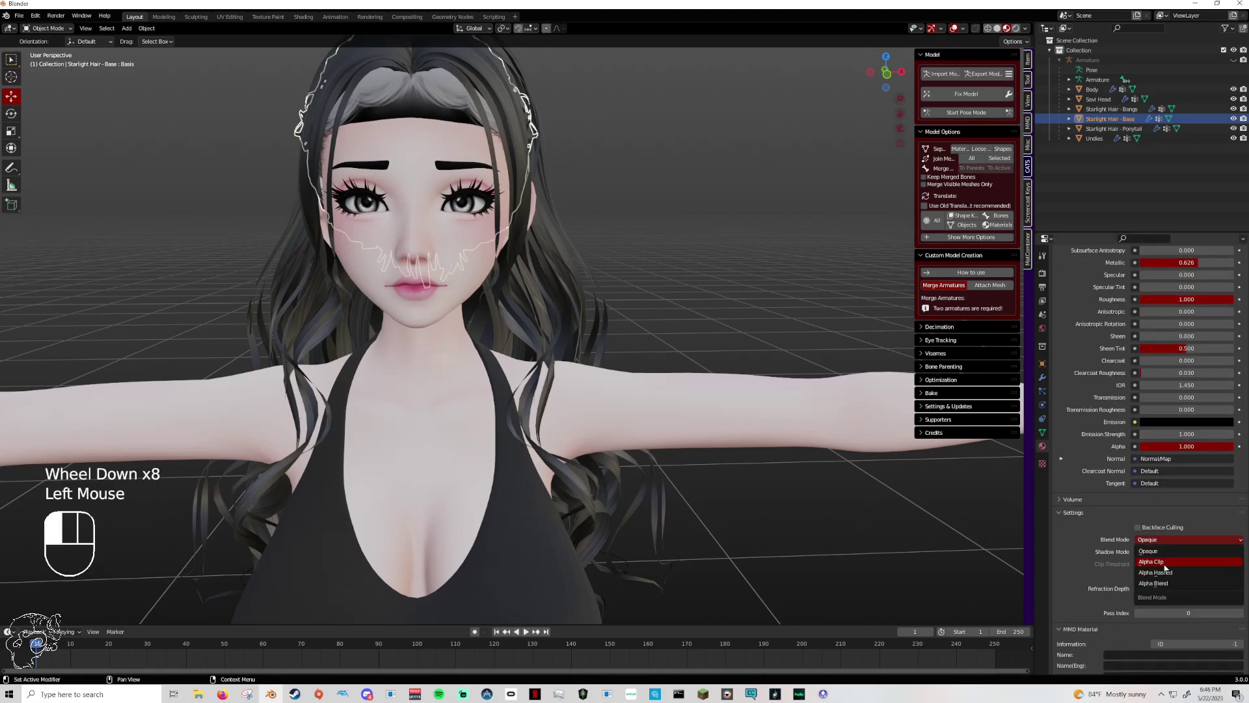
pyautogui.click(1164, 572)
# Connect the babyhairs_sleepy image texture's Alpha output to the Principled BSDF Alpha input in the Shading workspace, and return to the Layout workspace.
pyautogui.click(304, 16)
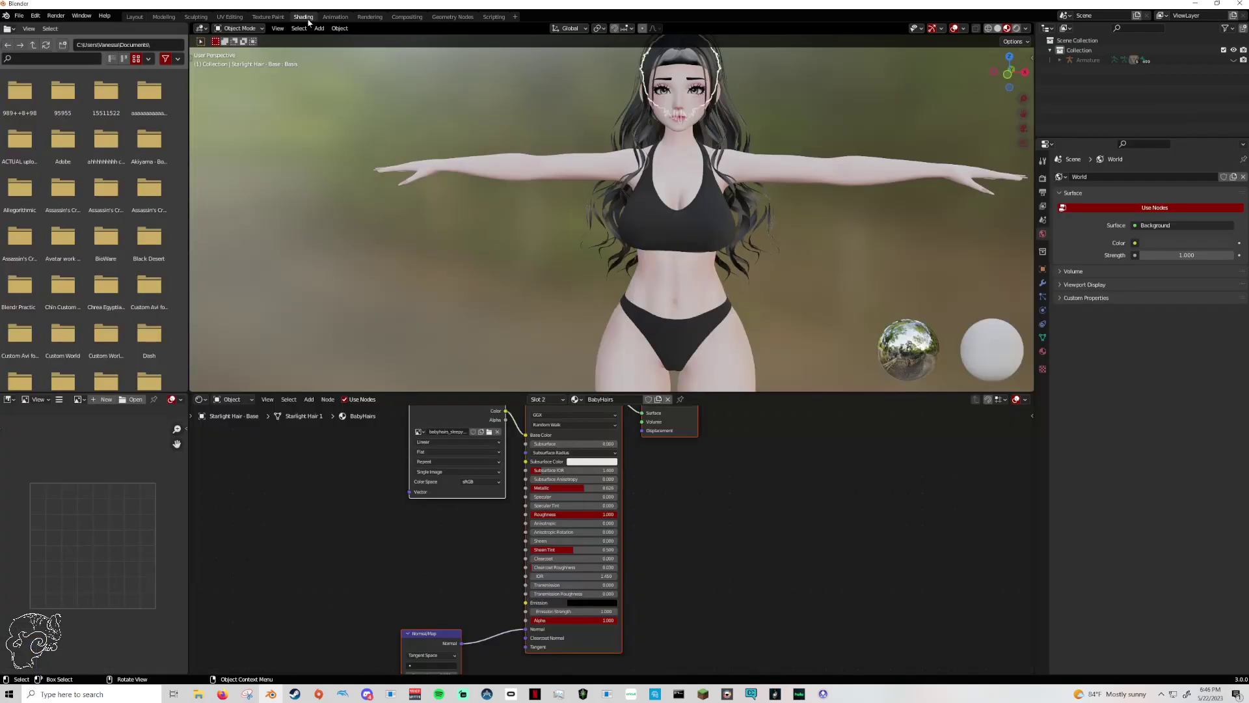
pyautogui.moveTo(458, 416); pyautogui.dragTo(525, 620)
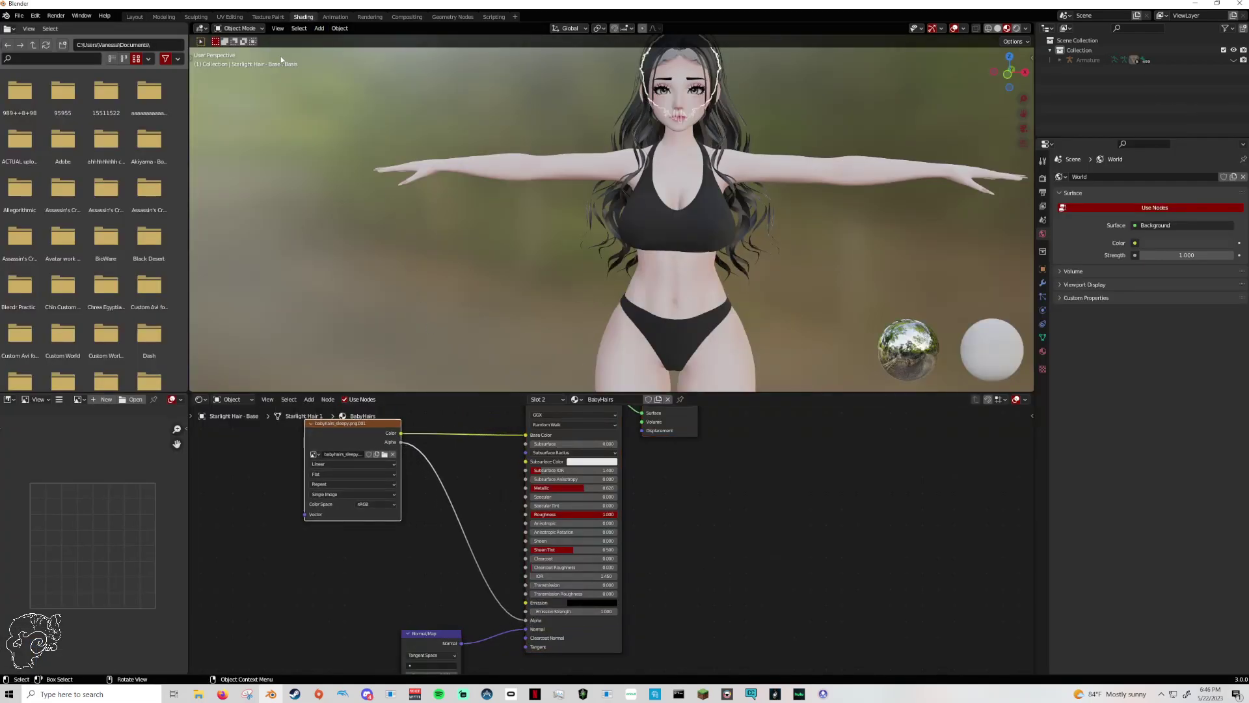
pyautogui.click(138, 18)
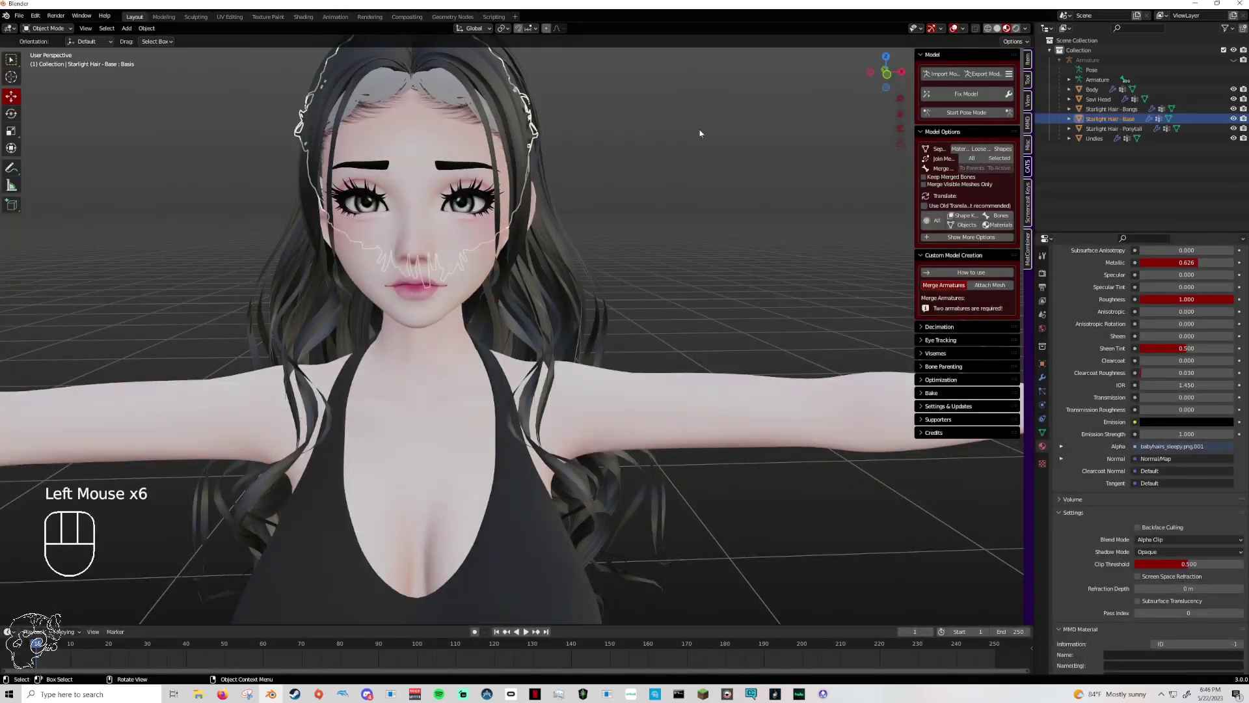
# Examine the baby hairs from an angle and from the front, and select the Savi Head object to check its material settings.
pyautogui.moveTo(701, 134); pyautogui.dragTo(865, 84, button='middle')
pyautogui.click(869, 91)
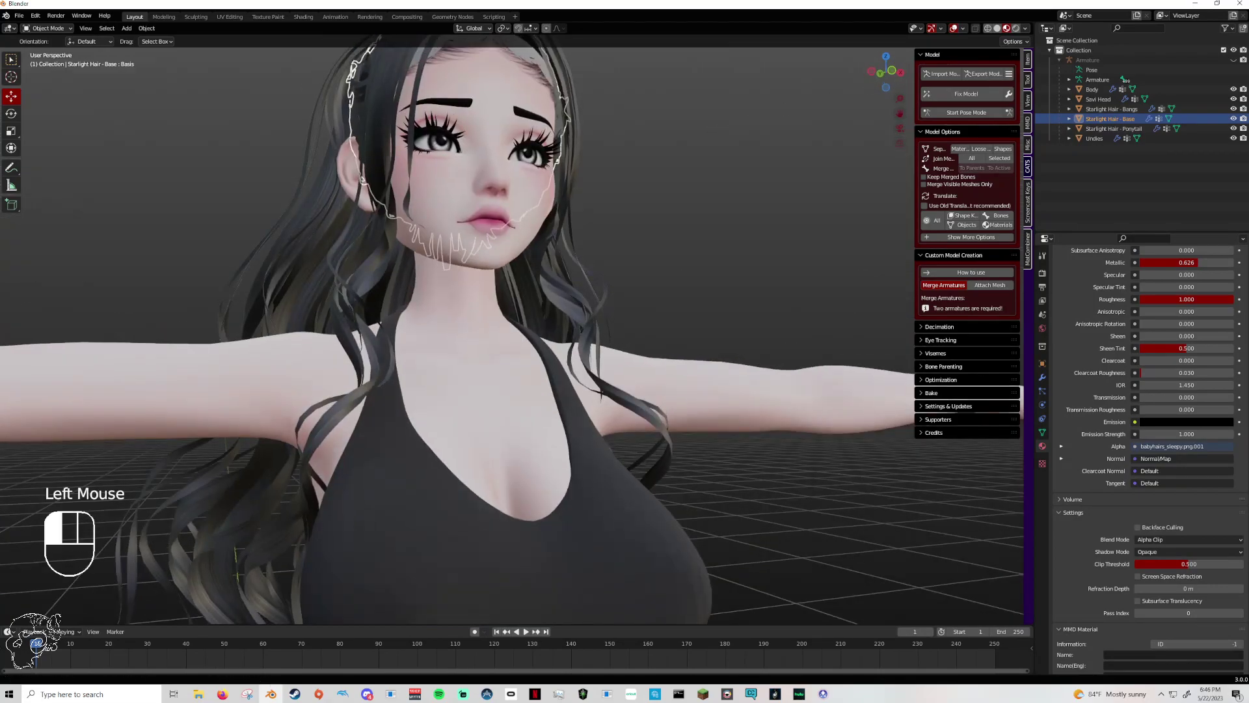
pyautogui.click(880, 74)
pyautogui.click(430, 221)
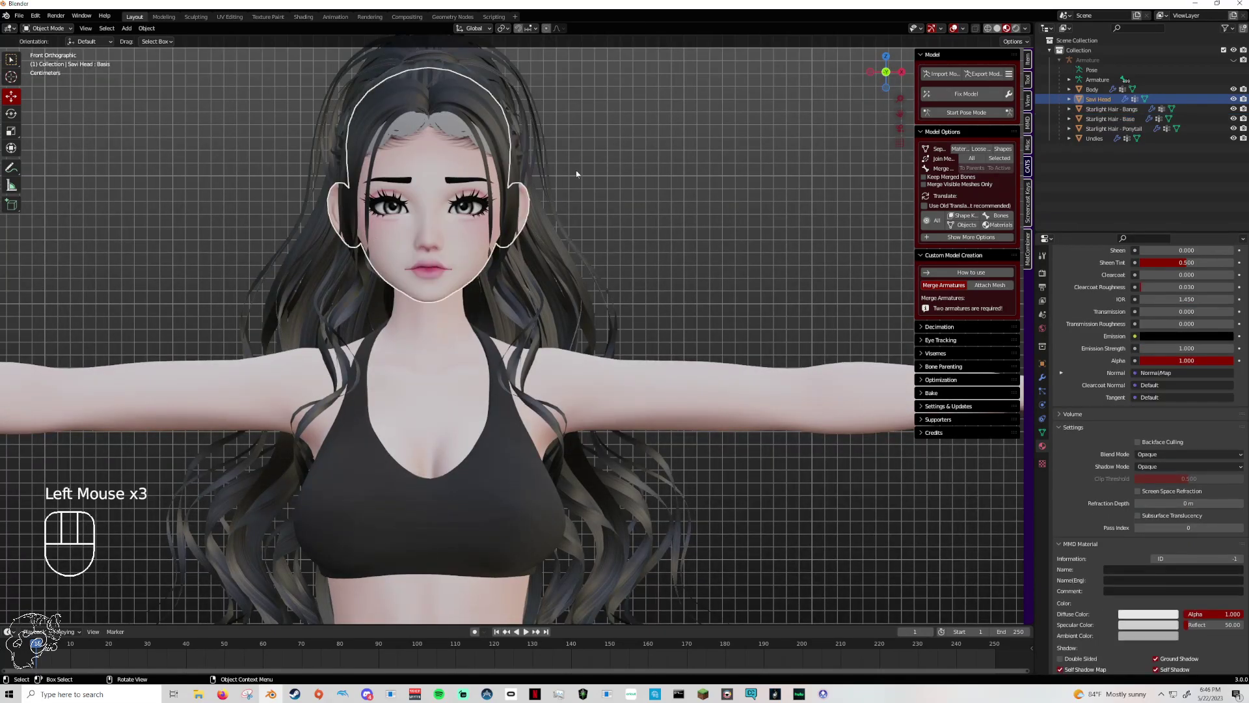
pyautogui.scroll(8, 1122, 331)
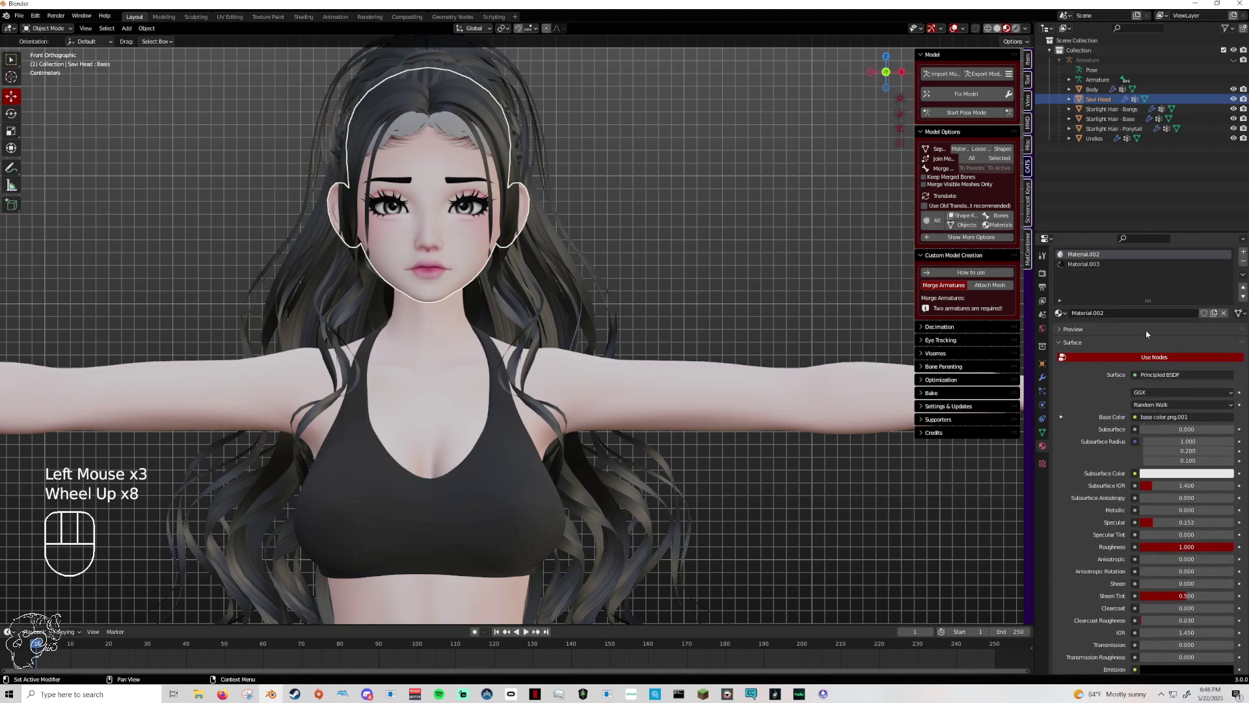
# Hide the Savi Head to inspect the hair base behind it, and show the head again to compare the forehead area.
pyautogui.click(1233, 99)
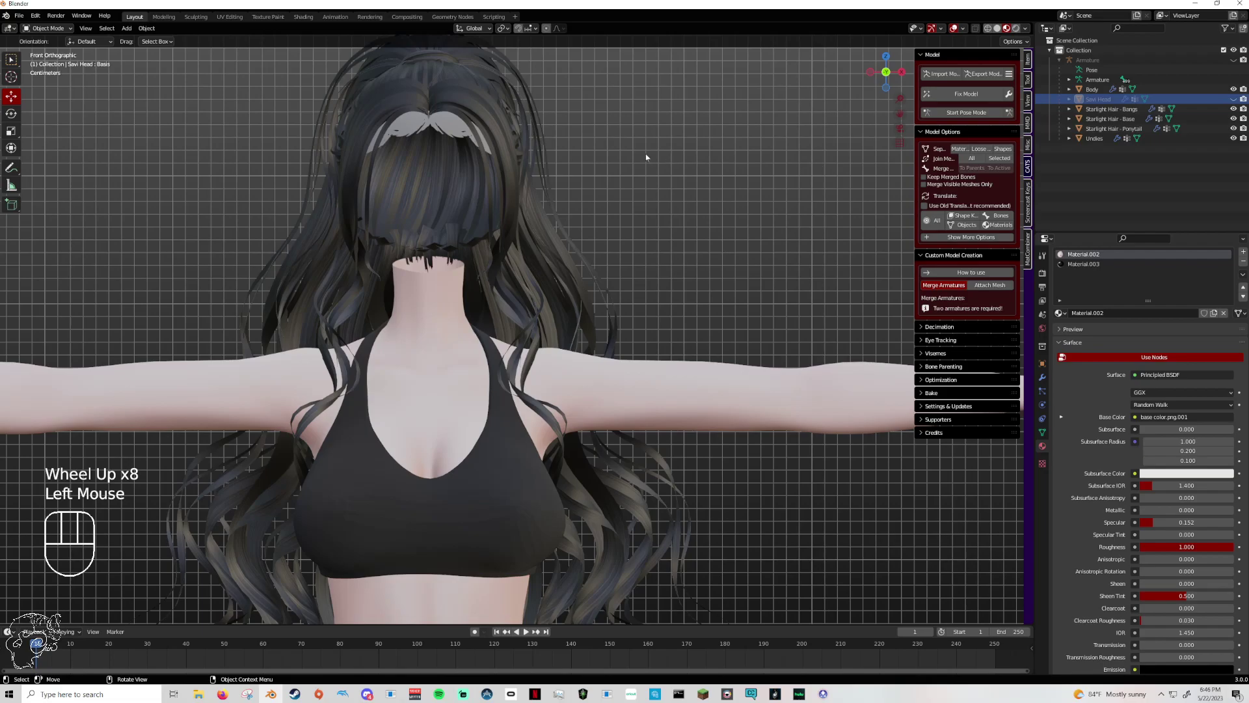
pyautogui.scroll(1, 646, 154)
pyautogui.moveTo(645, 154); pyautogui.dragTo(591, 128, button='middle')
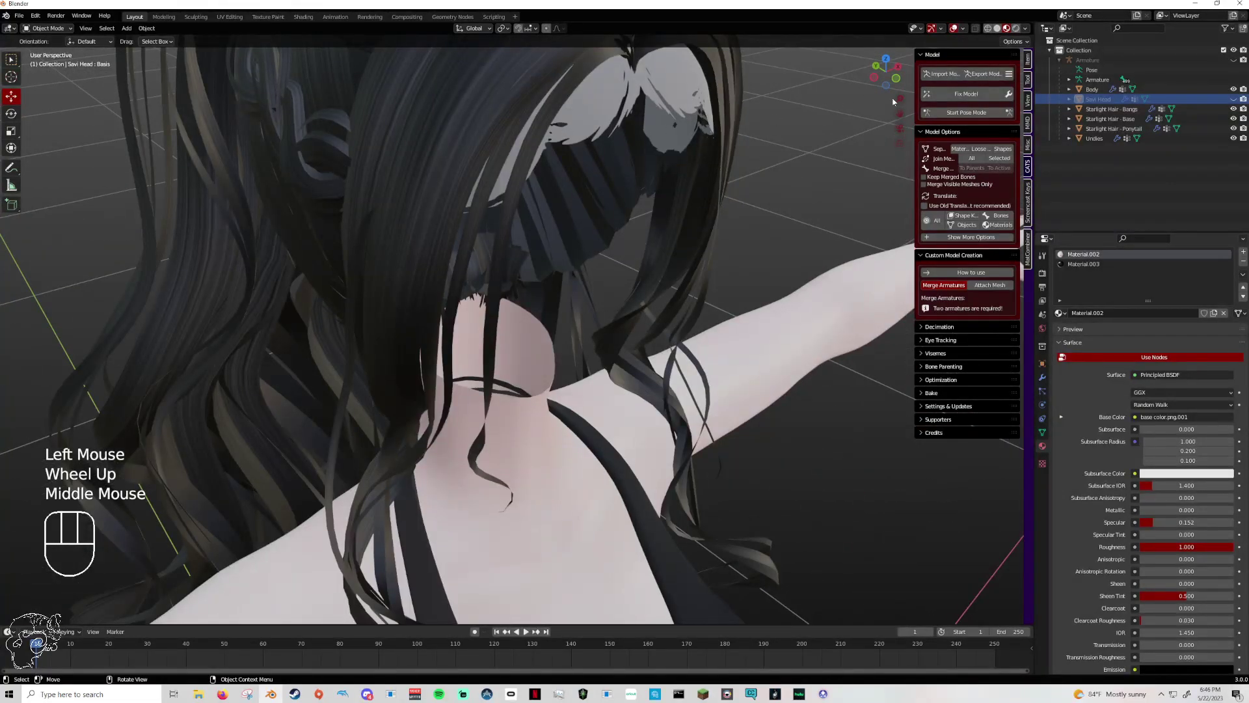
pyautogui.click(1233, 99)
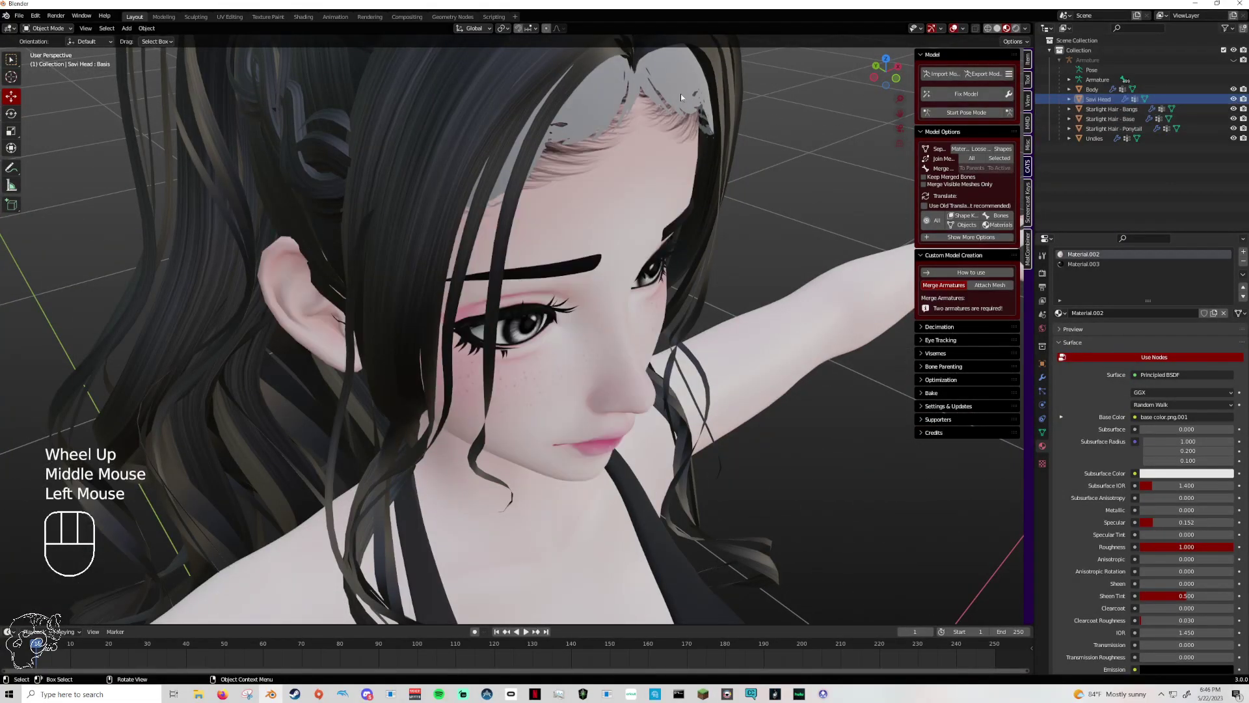
pyautogui.moveTo(680, 93); pyautogui.dragTo(605, 151, button='middle')
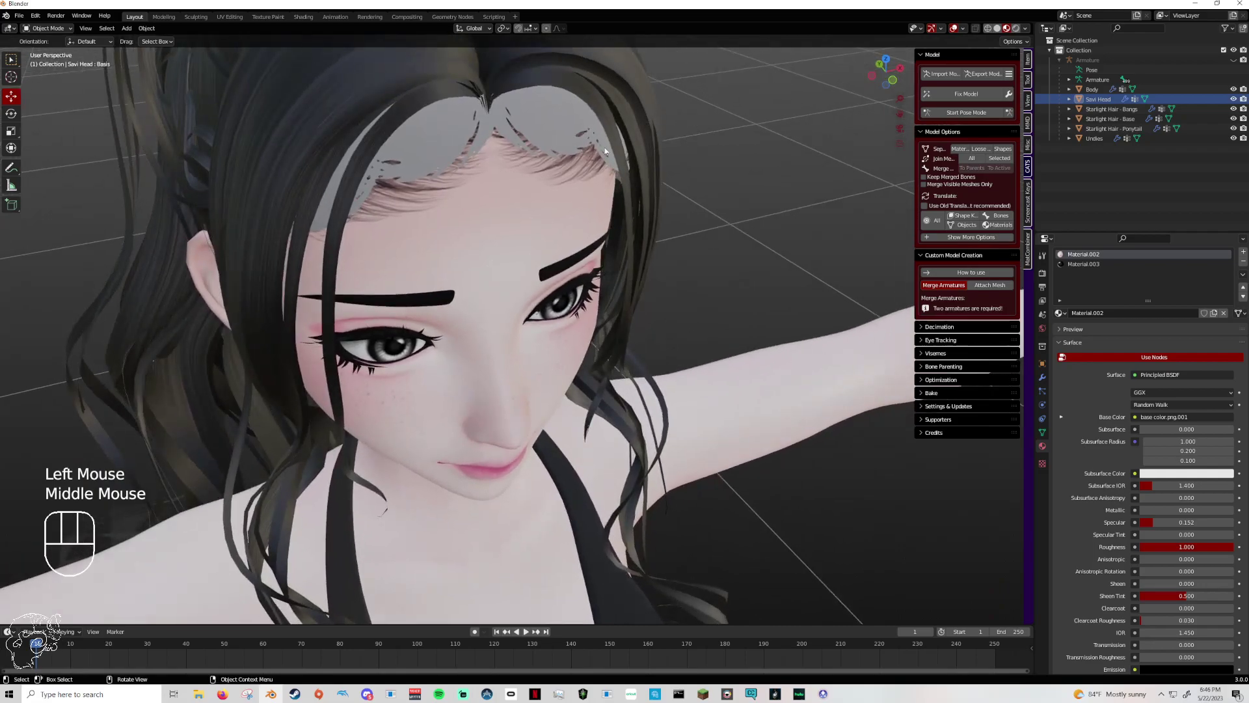
# Check the head's Material.003 slot, and review the BabyHairs material settings of the Starlight Hair - Base object.
pyautogui.click(1075, 265)
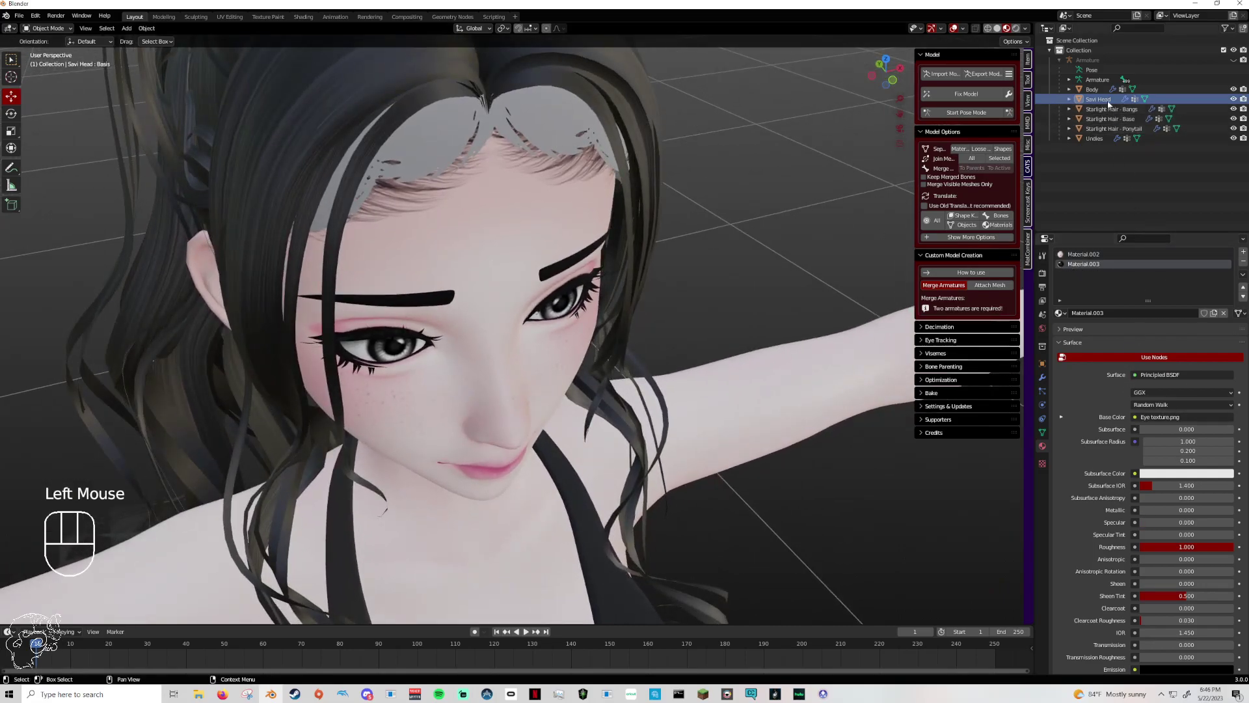
pyautogui.click(594, 137)
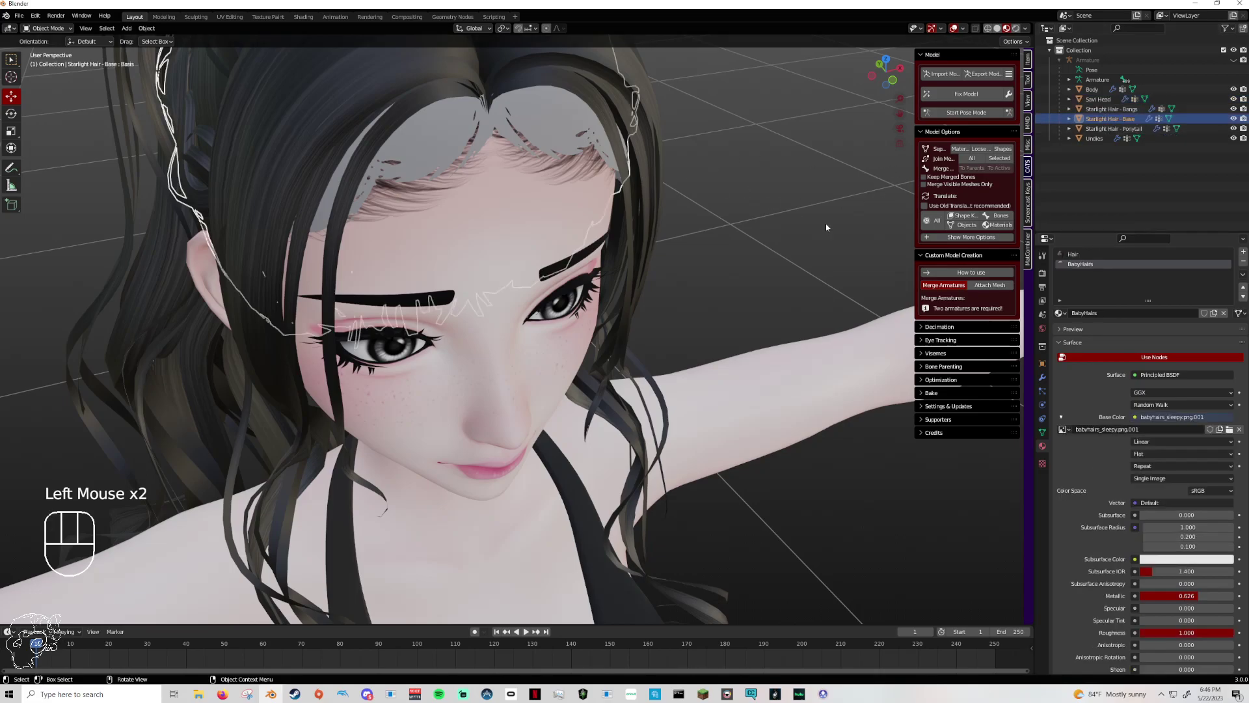
pyautogui.scroll(-9, 1110, 383)
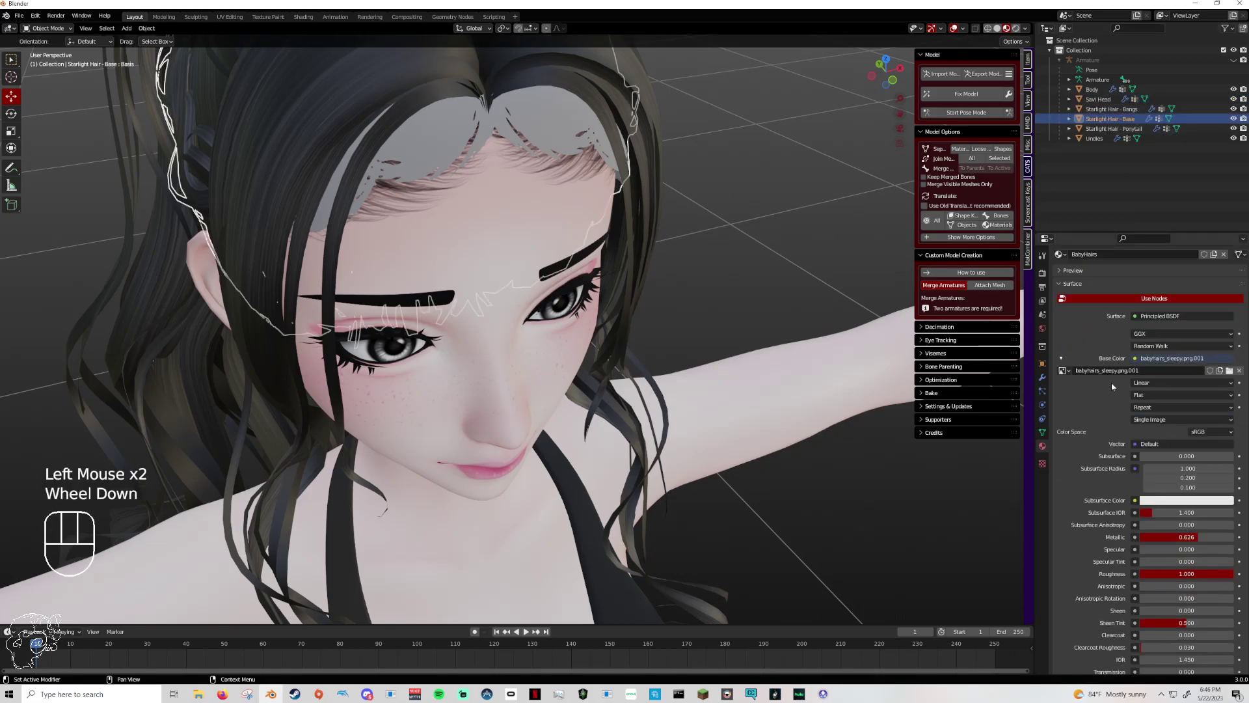
pyautogui.scroll(9, 1106, 369)
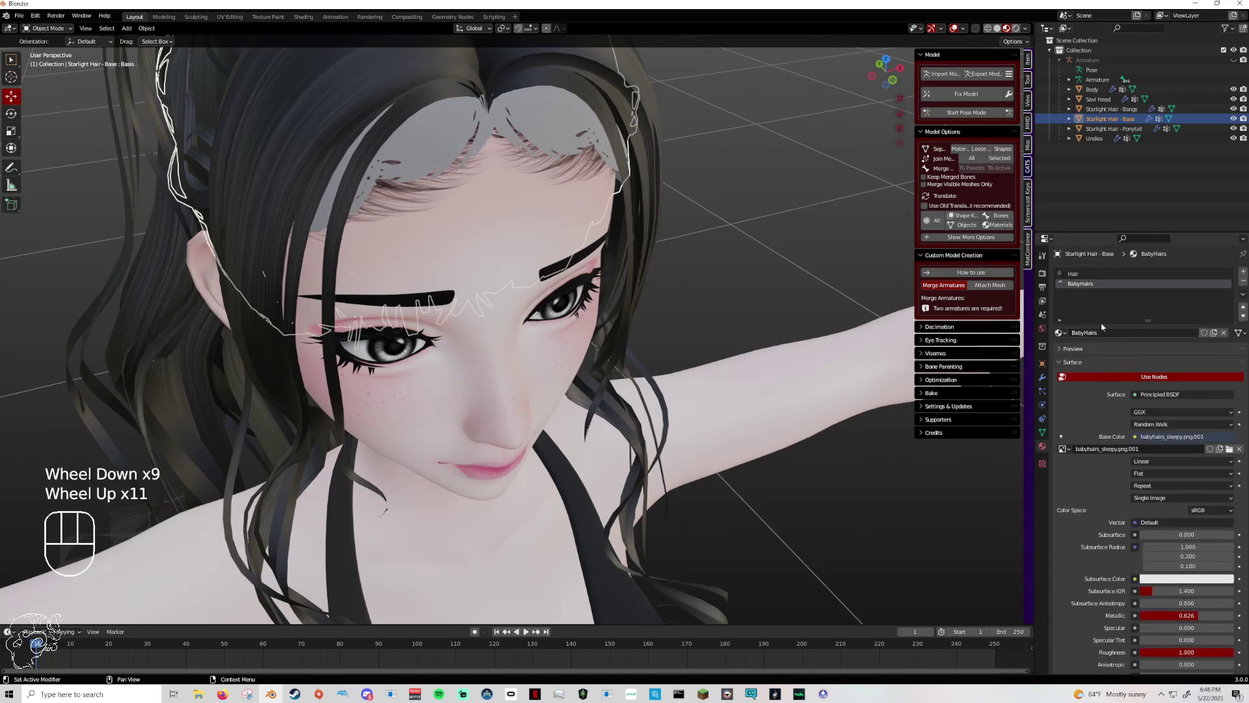
# Inspect the BabyHairs node setup, transparency settings and material preview in the Shading workspace.
pyautogui.click(303, 17)
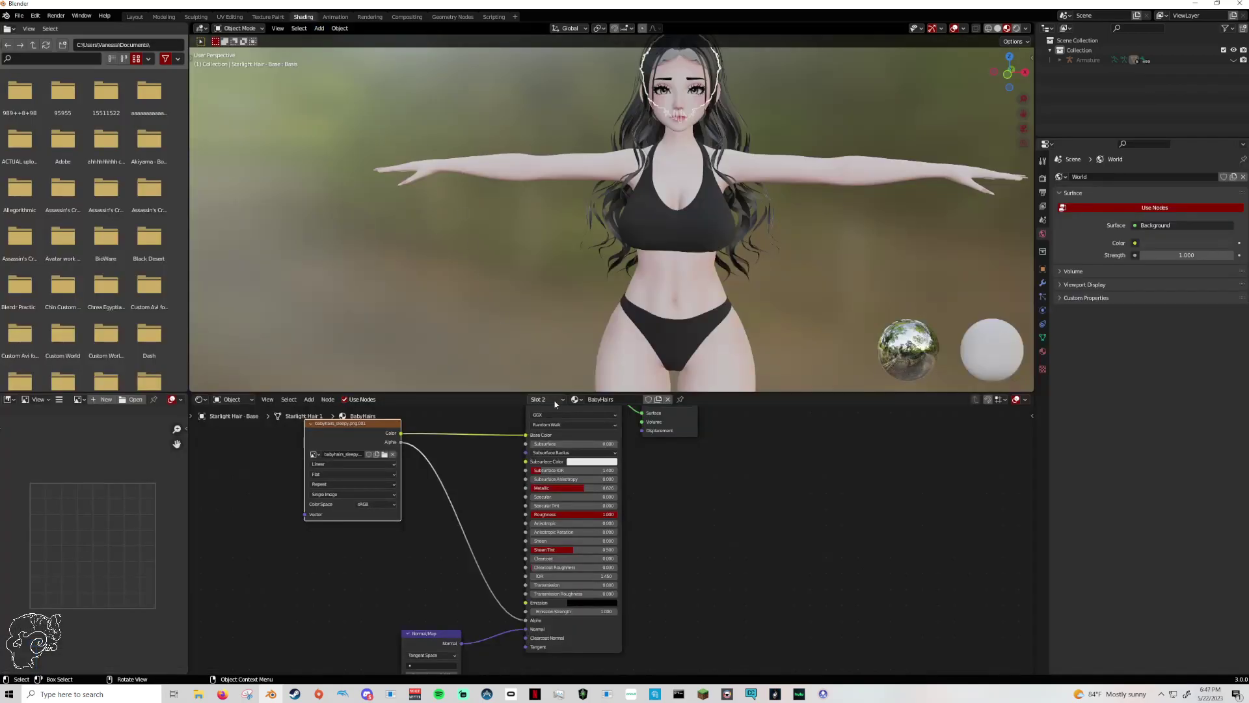
pyautogui.scroll(-2, 753, 514)
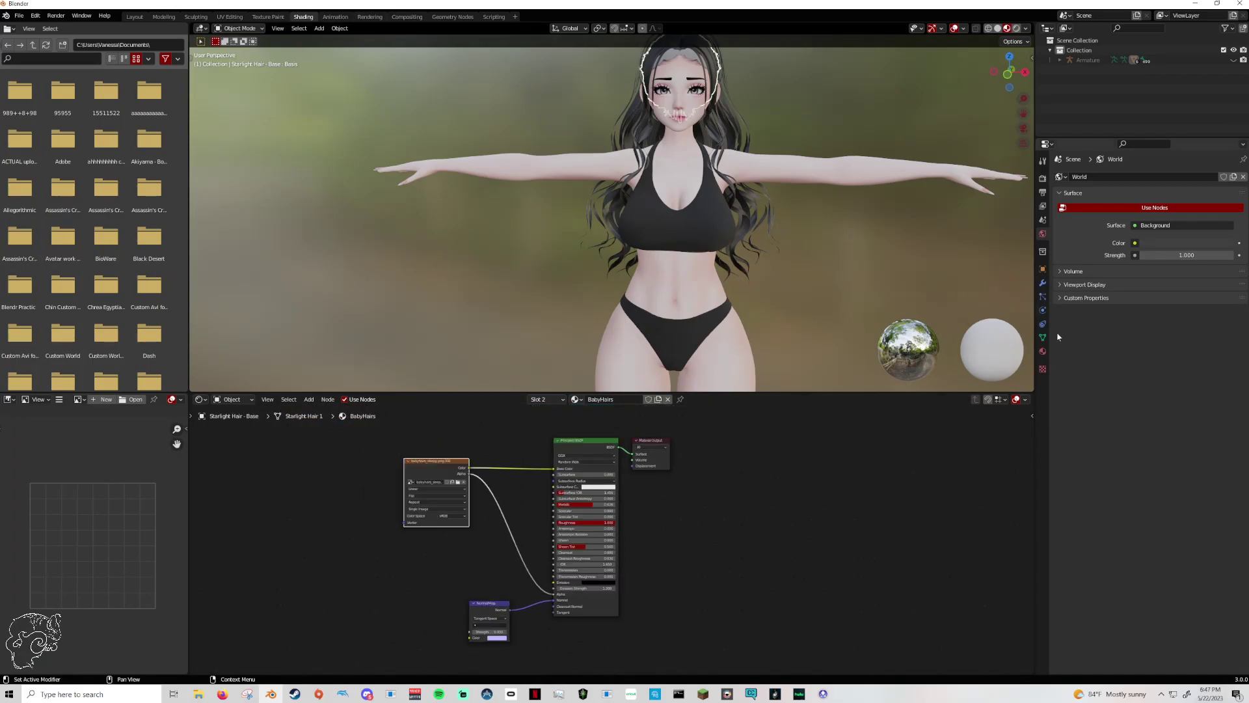
pyautogui.click(1043, 351)
pyautogui.scroll(-5, 1096, 364)
pyautogui.scroll(-10, 1094, 380)
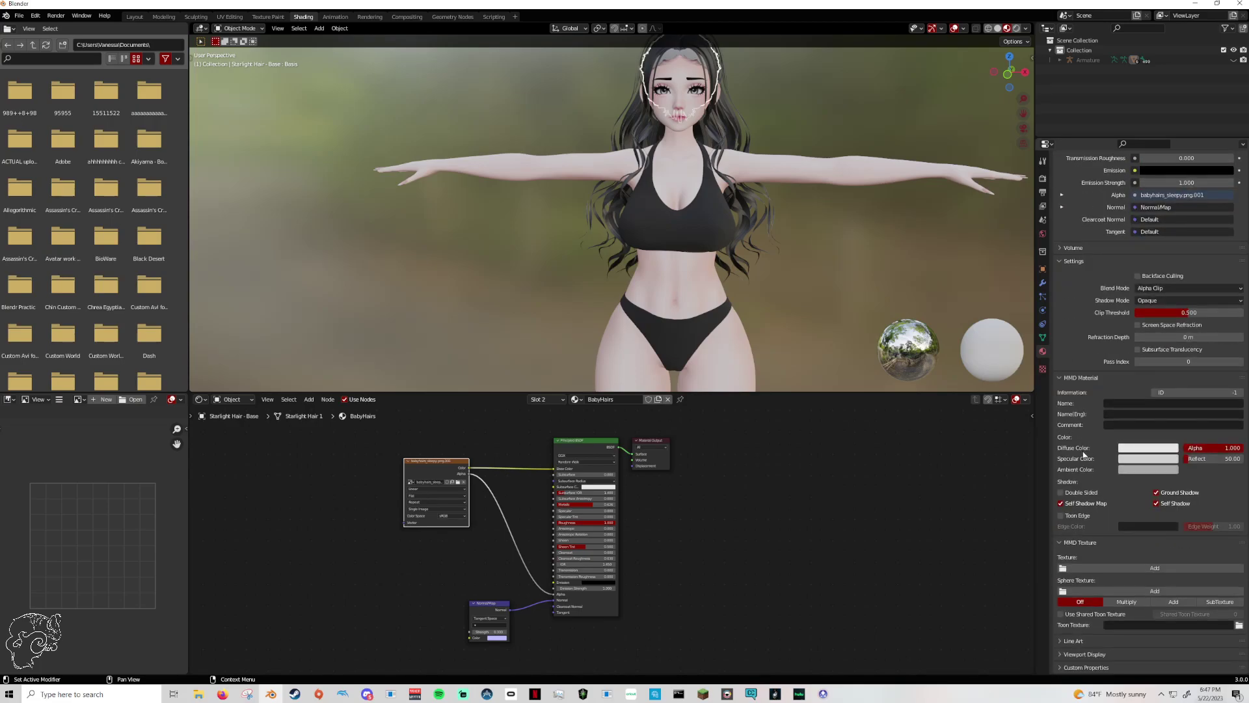
pyautogui.click(1063, 248)
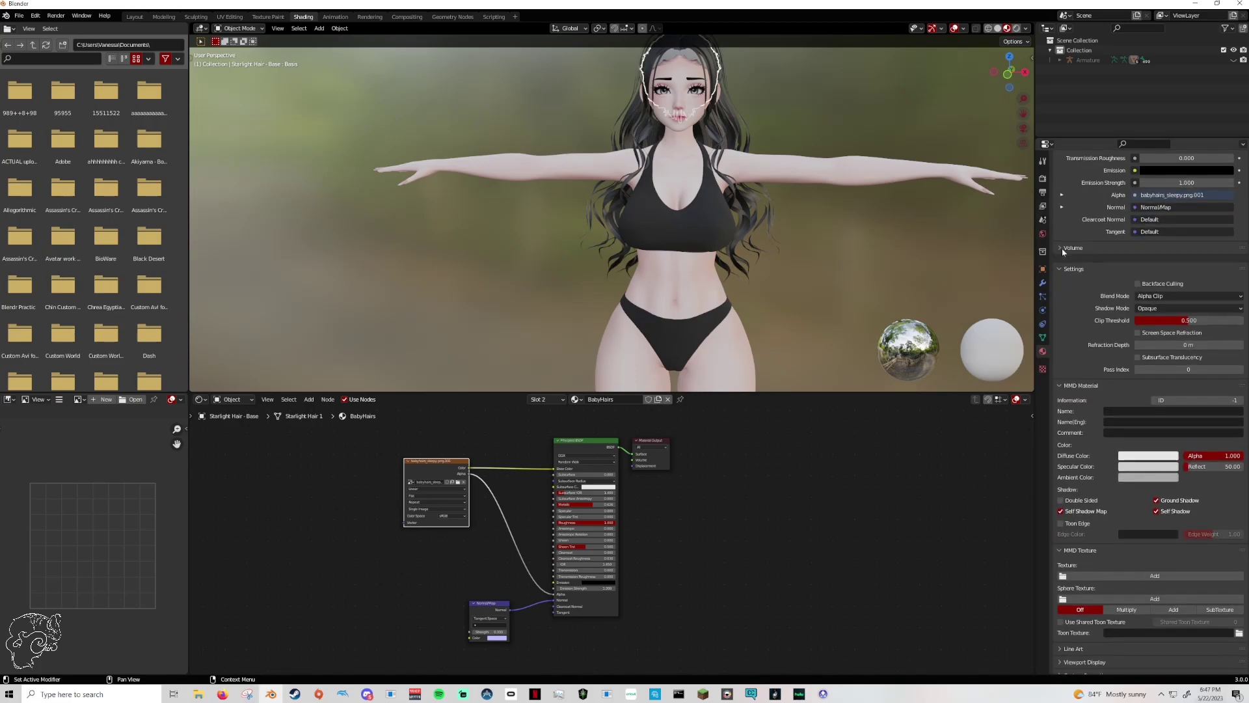
pyautogui.scroll(15, 1062, 249)
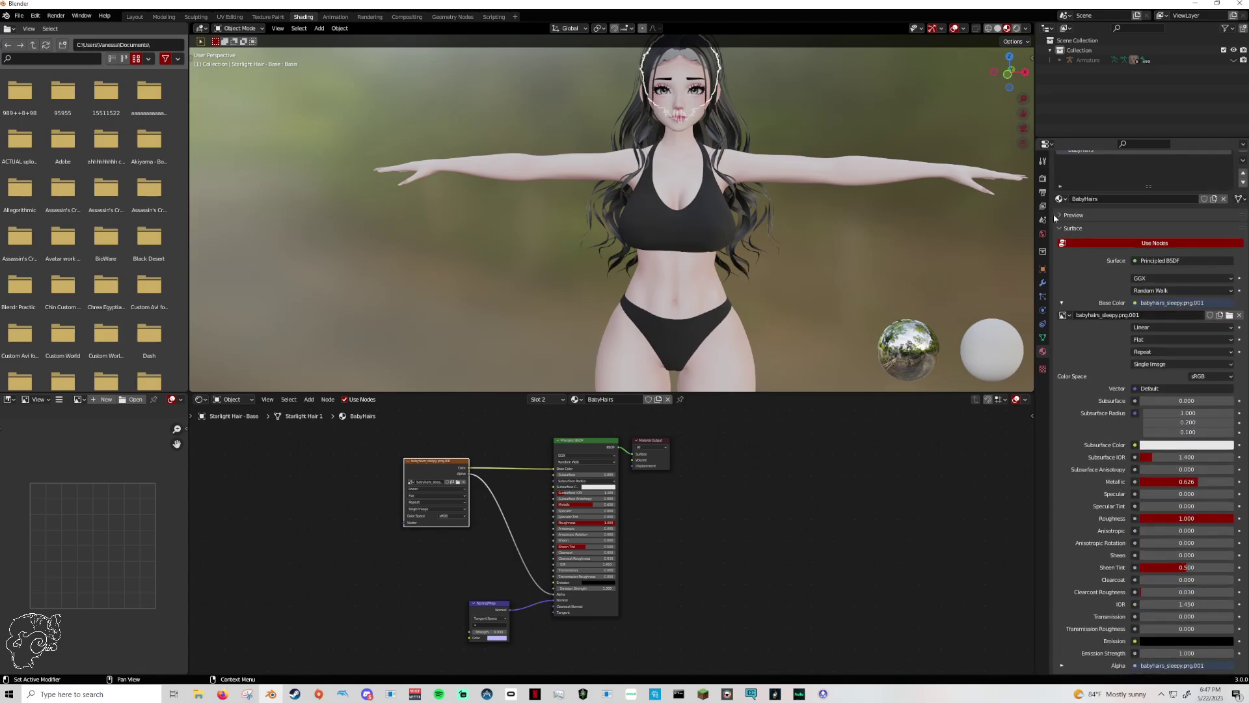
pyautogui.click(1057, 216)
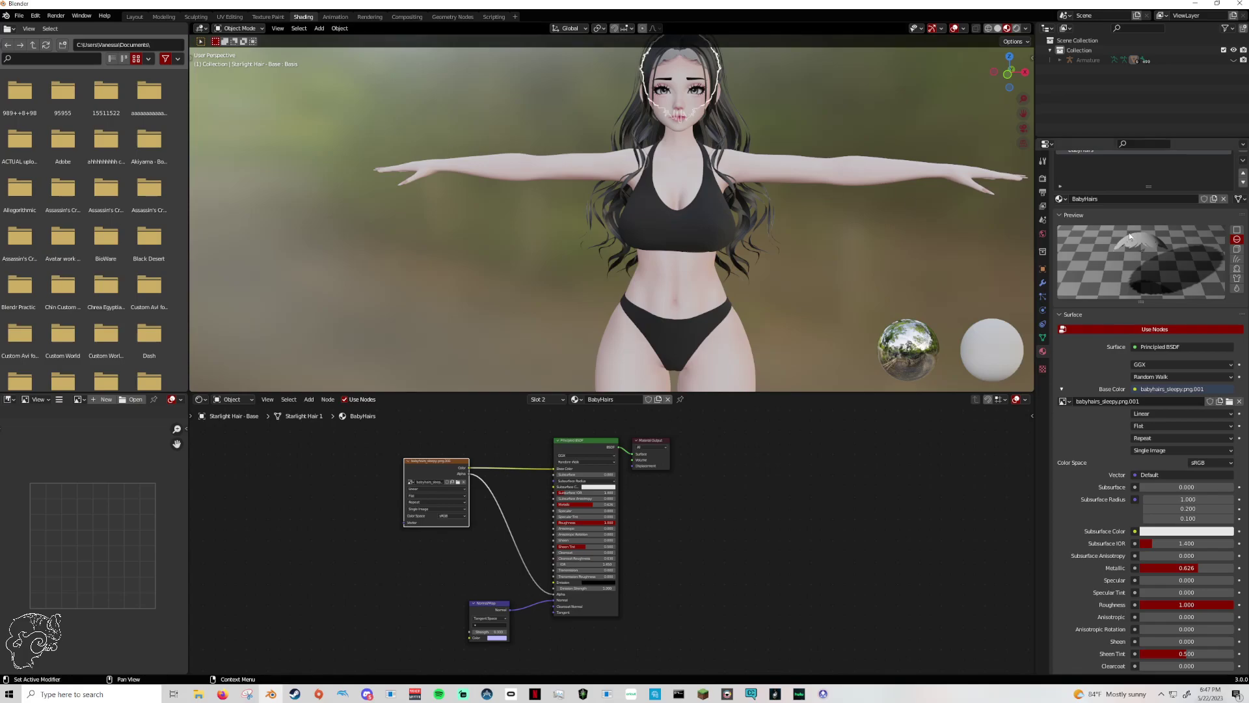
pyautogui.scroll(1, 1140, 262)
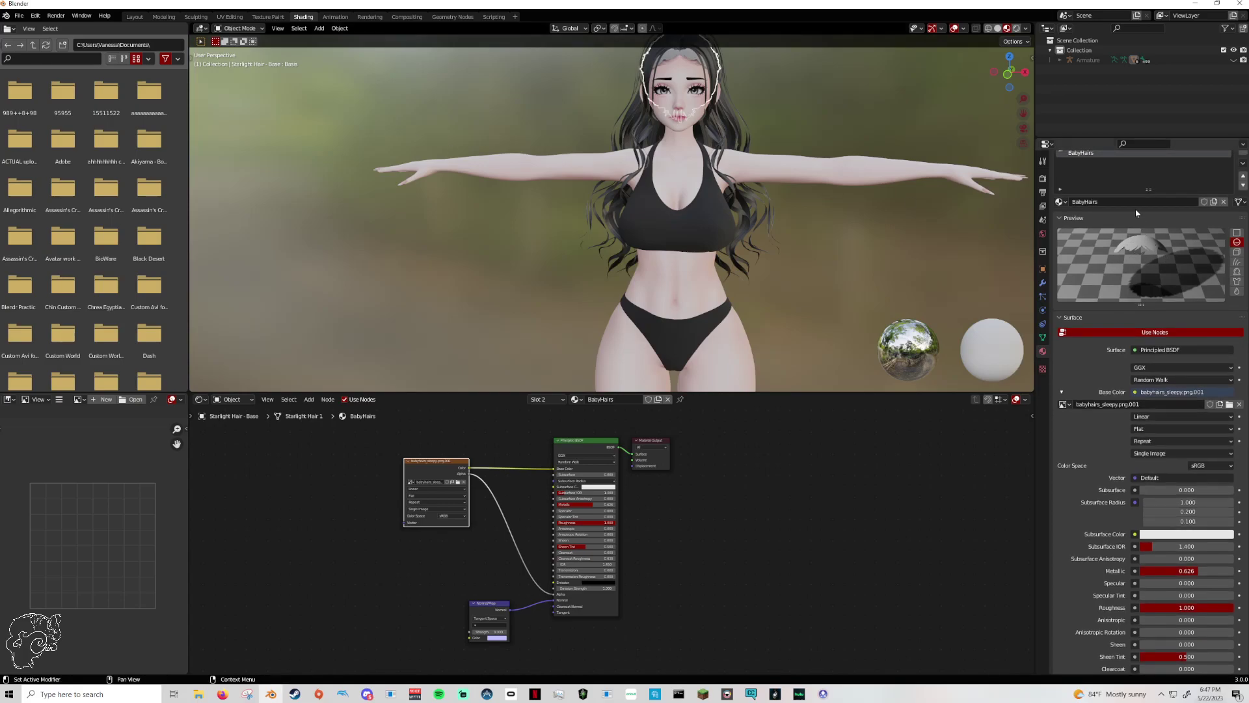
# Return to the Layout workspace, examine the baby hairs from the side and front, and deselect the hair base.
pyautogui.click(136, 17)
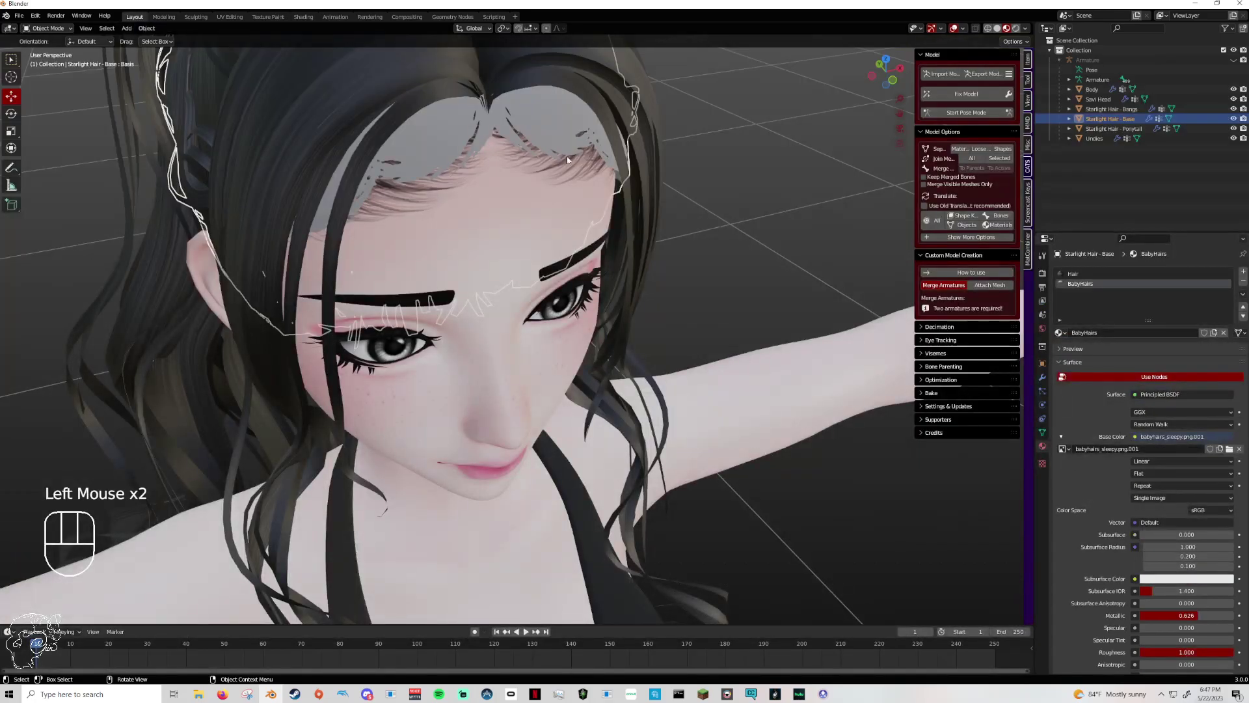
pyautogui.moveTo(568, 159); pyautogui.dragTo(673, 111, button='middle')
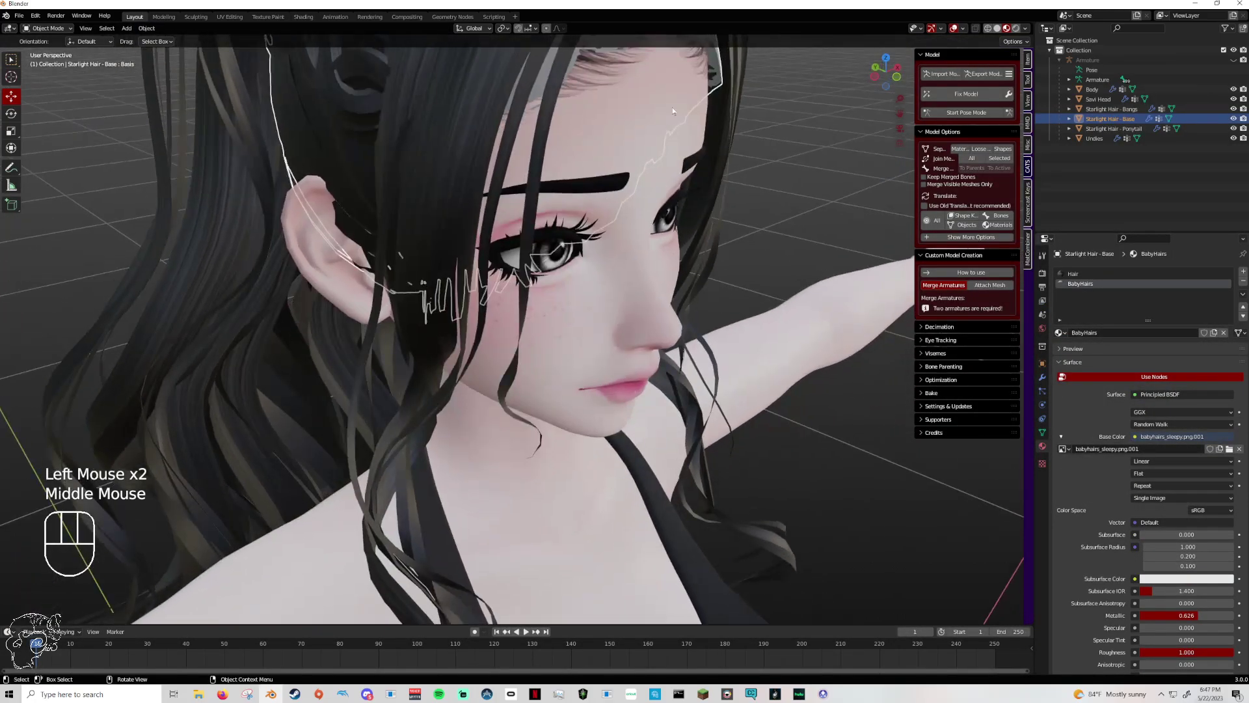
pyautogui.click(899, 113)
pyautogui.moveTo(900, 113); pyautogui.dragTo(900, 113, button='middle')
pyautogui.click(885, 78)
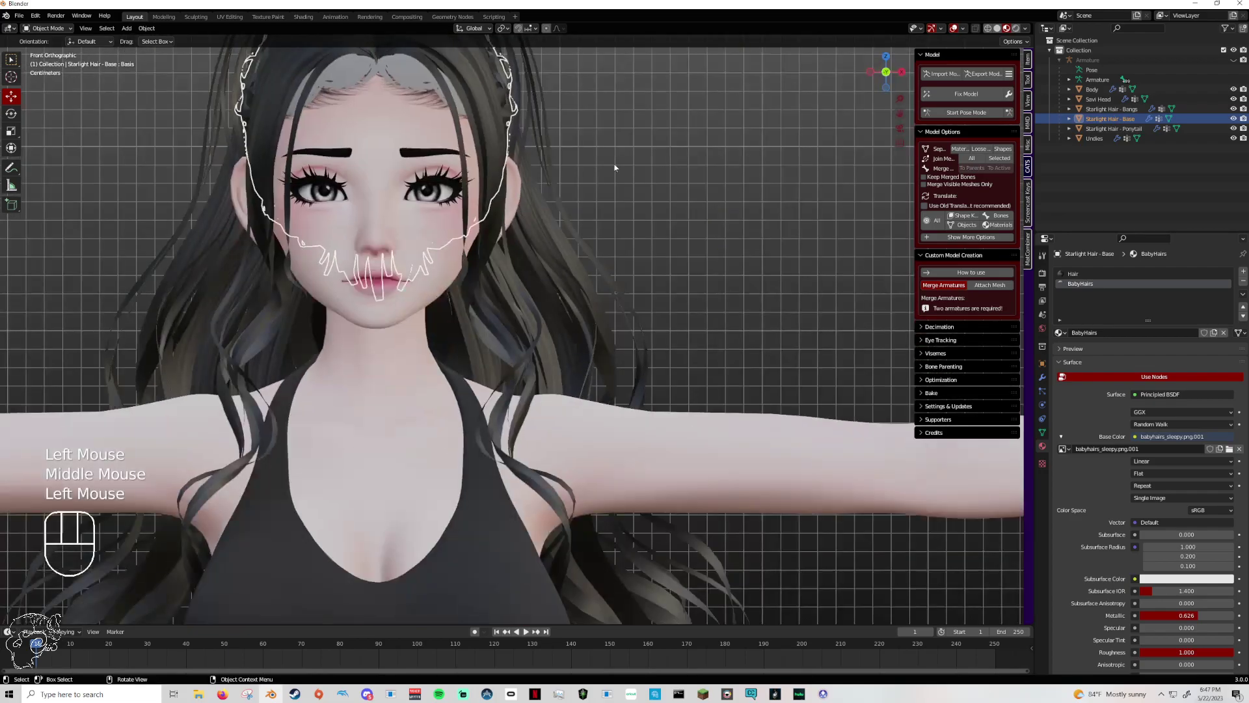
pyautogui.moveTo(900, 113); pyautogui.dragTo(1001, 231)
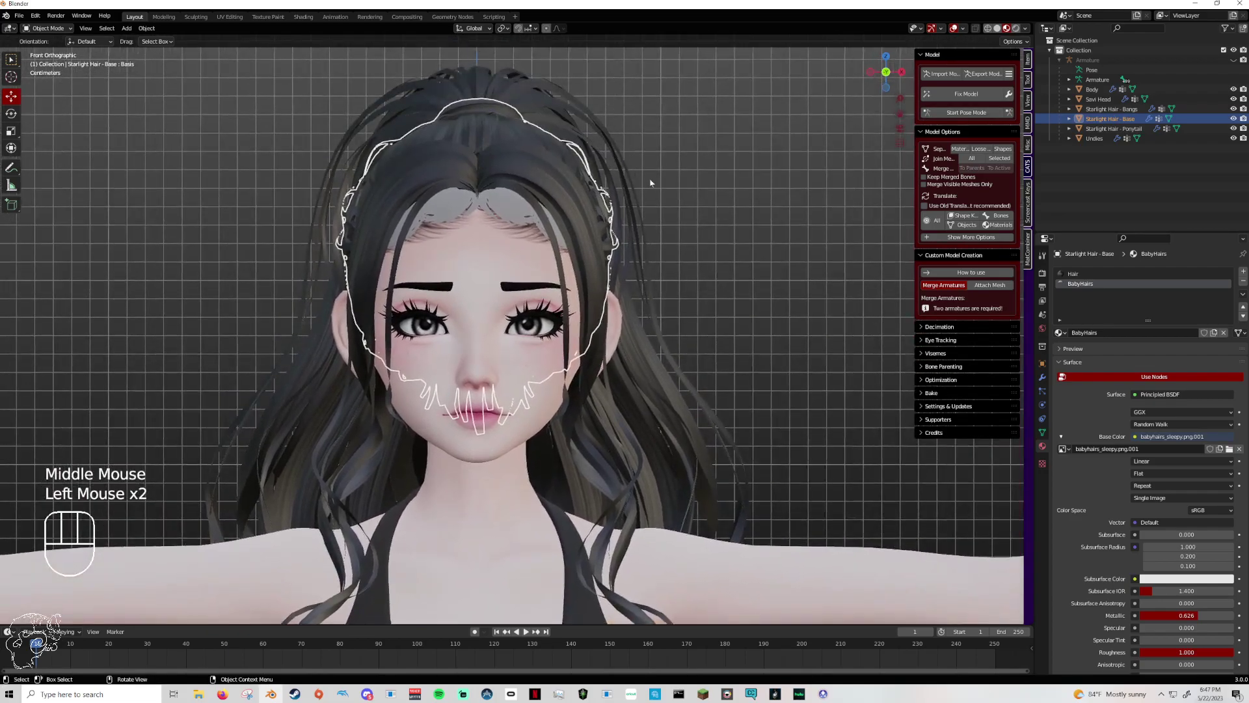
pyautogui.click(720, 219)
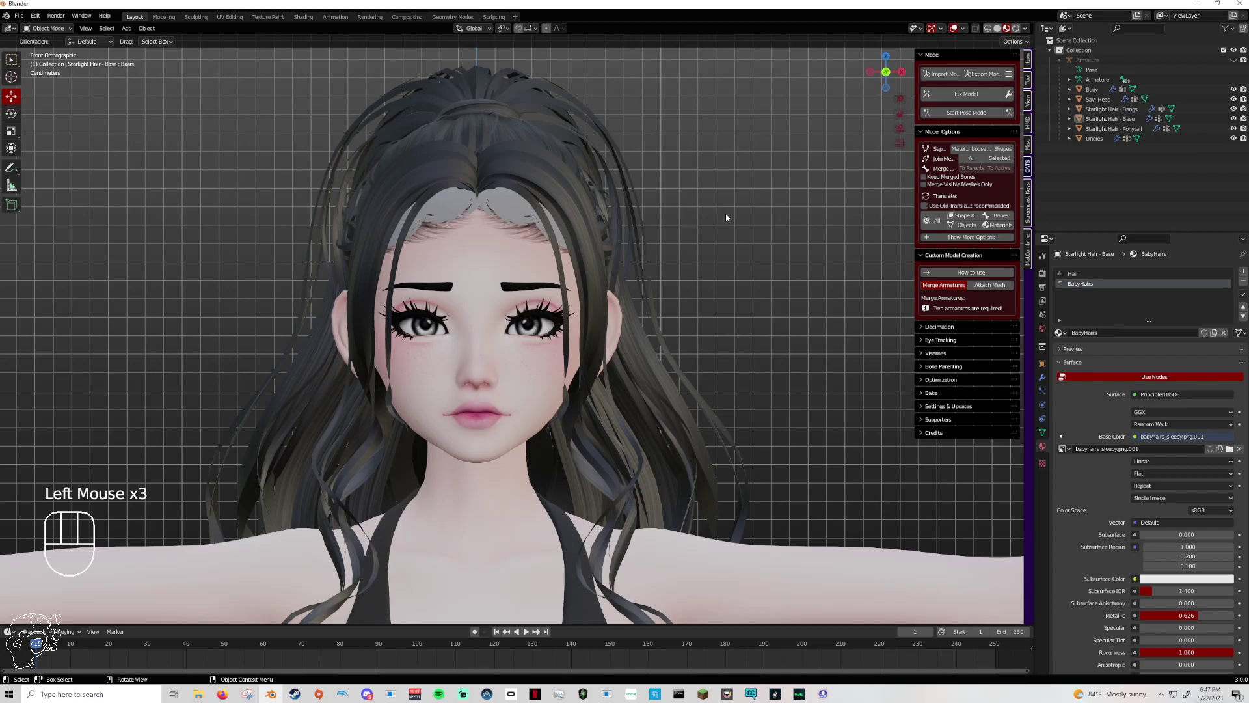
# Select the Starlight Hair - Bangs object and reduce its Hair material's Specular to 0.133.
pyautogui.click(525, 201)
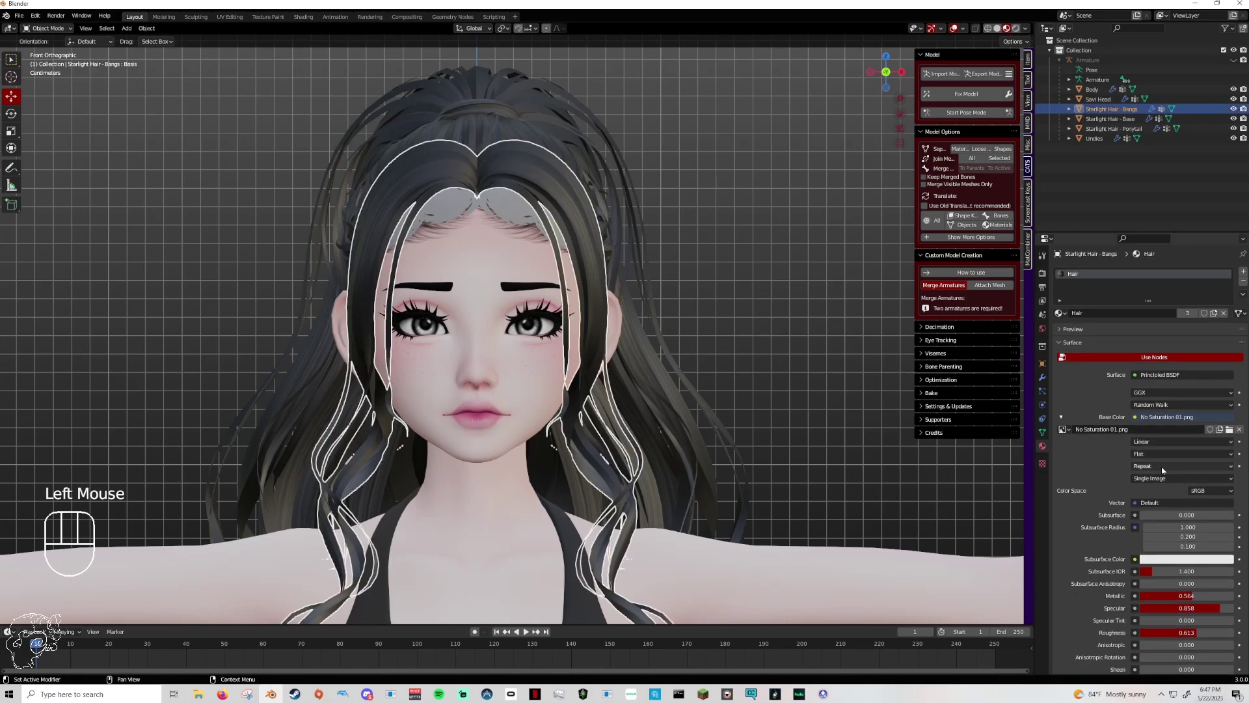
pyautogui.scroll(-2, 1163, 469)
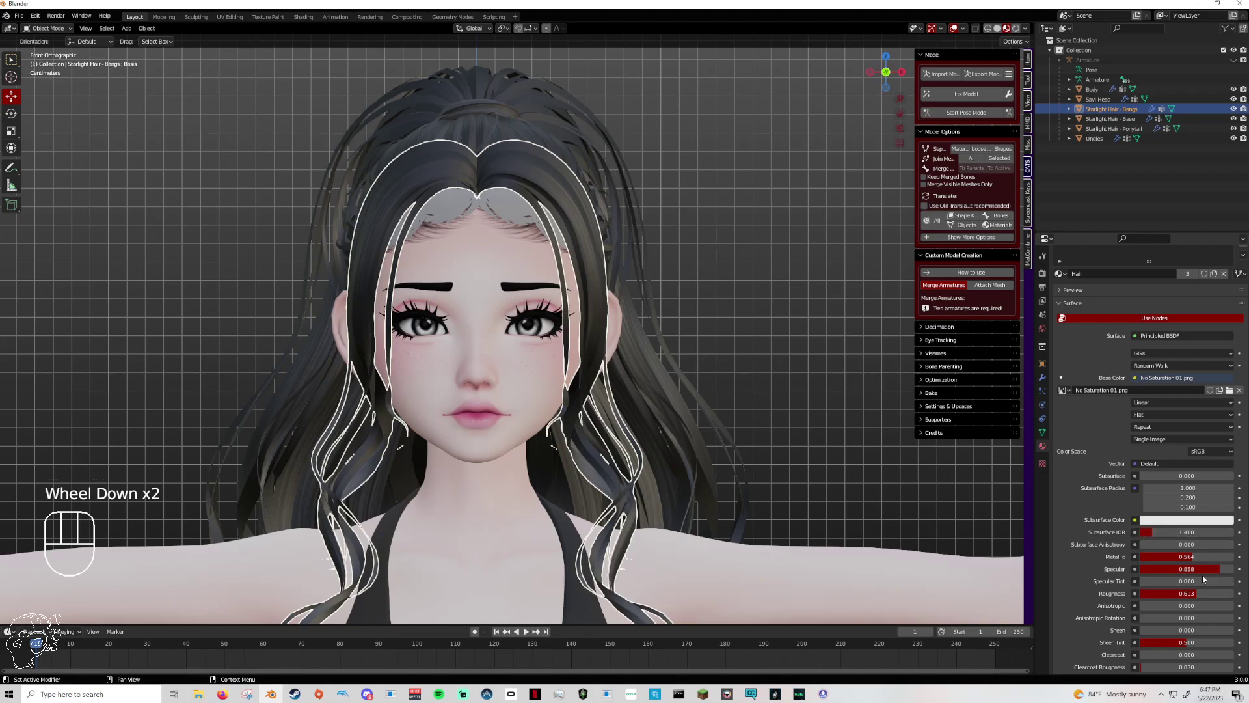
pyautogui.moveTo(1219, 569); pyautogui.dragTo(1153, 569)
pyautogui.click(850, 477)
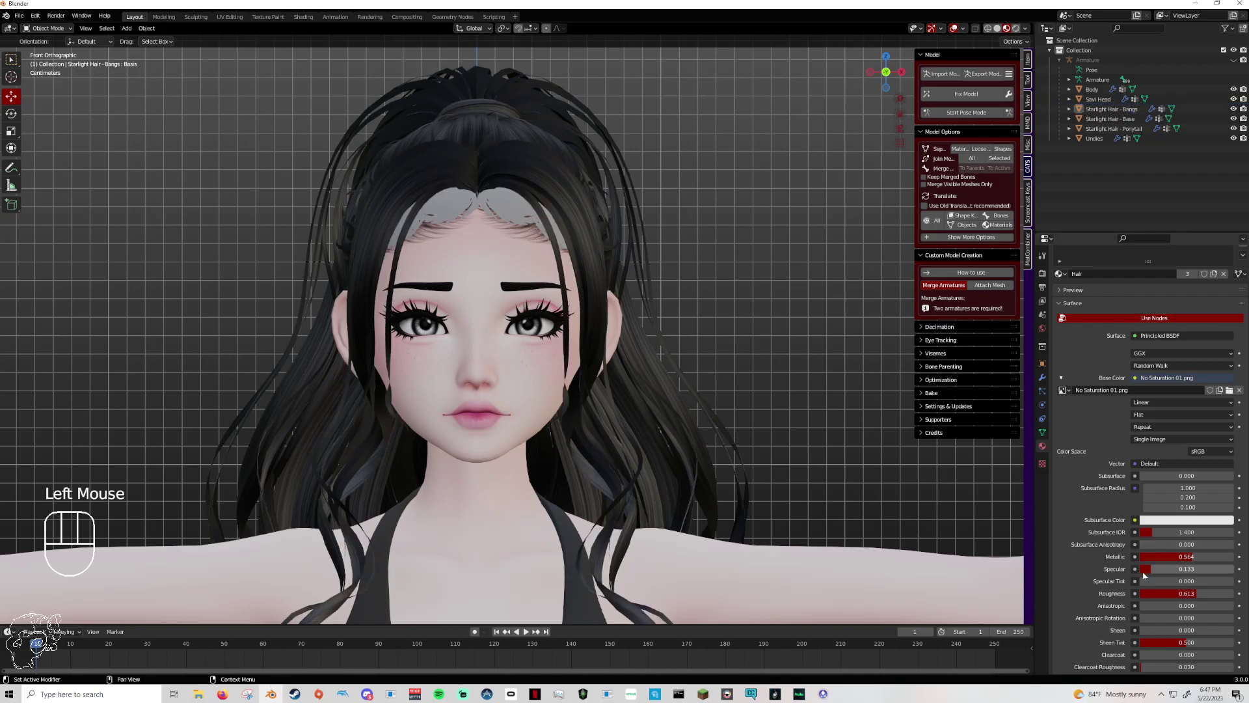
# Try a Specular value of 0.630 on the Hair material.
pyautogui.click(1191, 568)
pyautogui.moveTo(1191, 568); pyautogui.dragTo(1199, 569)
pyautogui.scroll(4, 1072, 412)
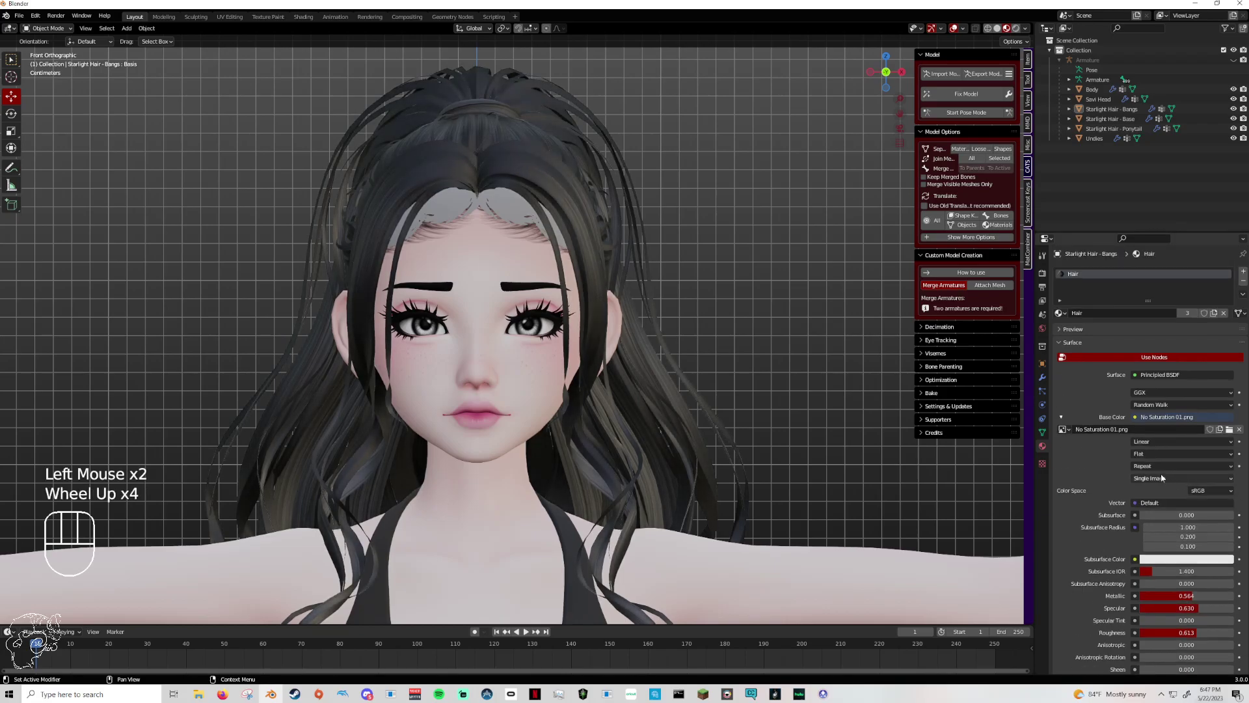
pyautogui.scroll(-2, 1072, 412)
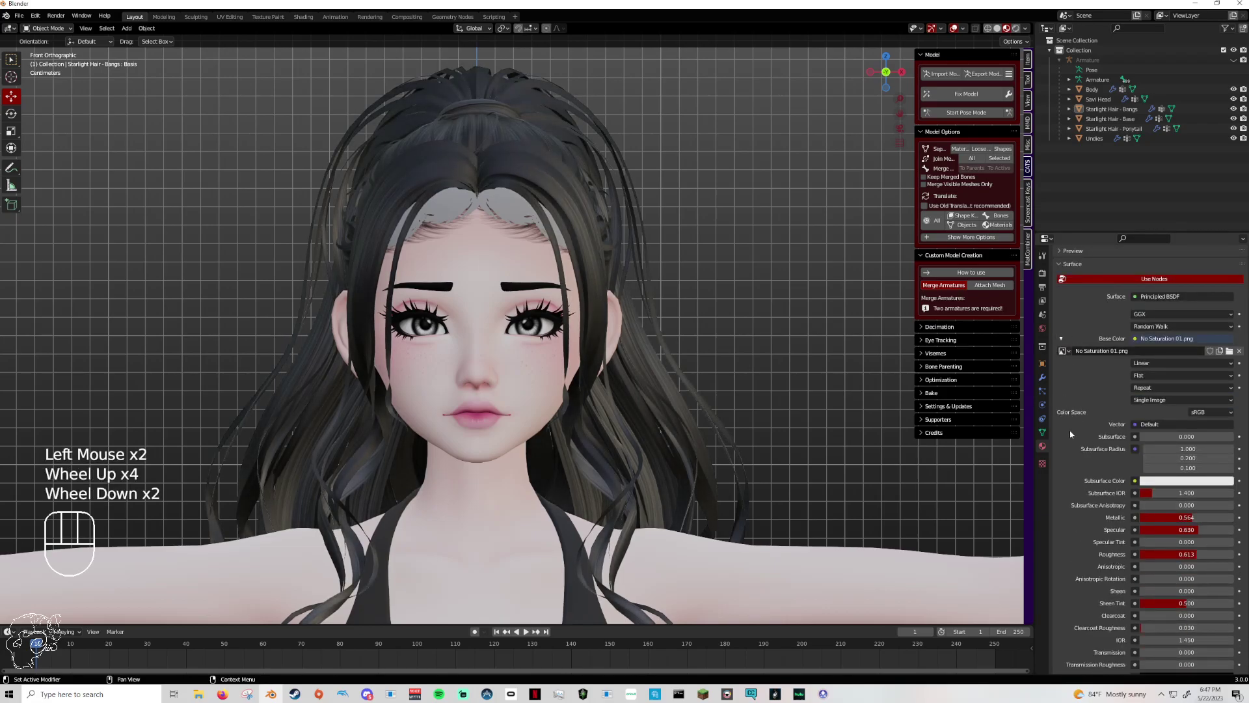
# Lower the Hair material's Specular to 0.055 and check the darker hair on the whole upper body.
pyautogui.moveTo(1187, 529); pyautogui.dragTo(1146, 529)
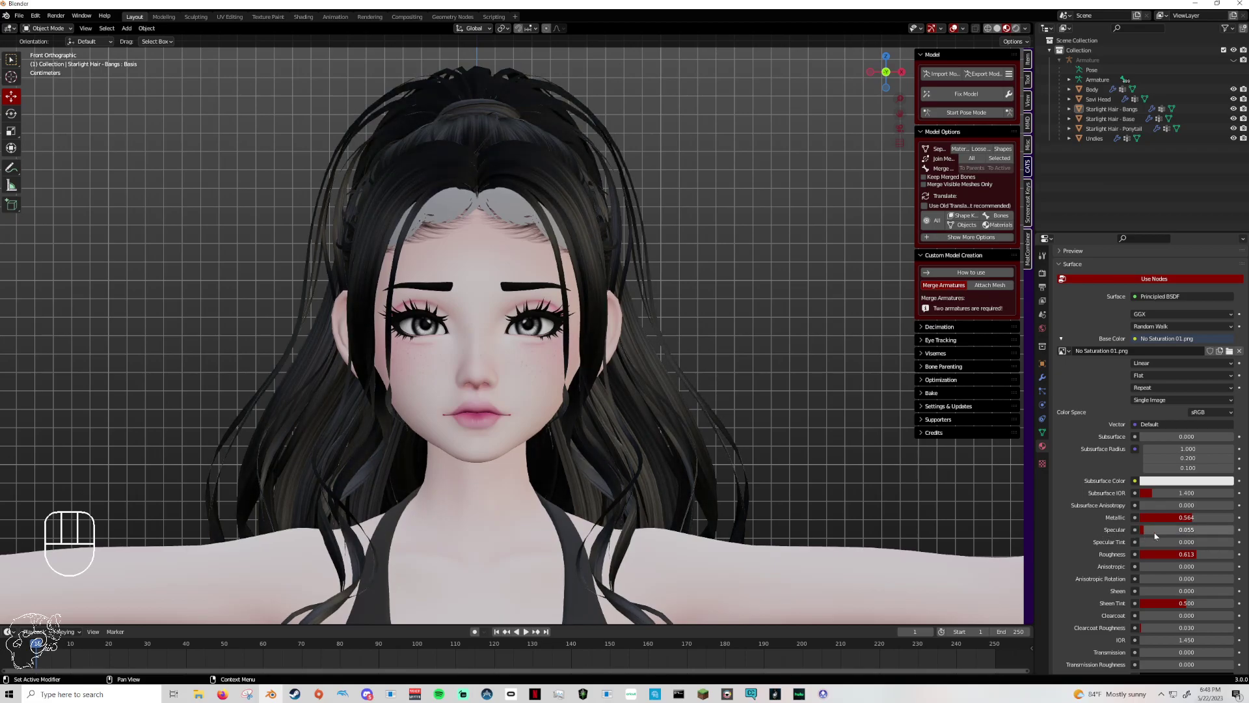
pyautogui.click(765, 503)
pyautogui.scroll(-3, 764, 503)
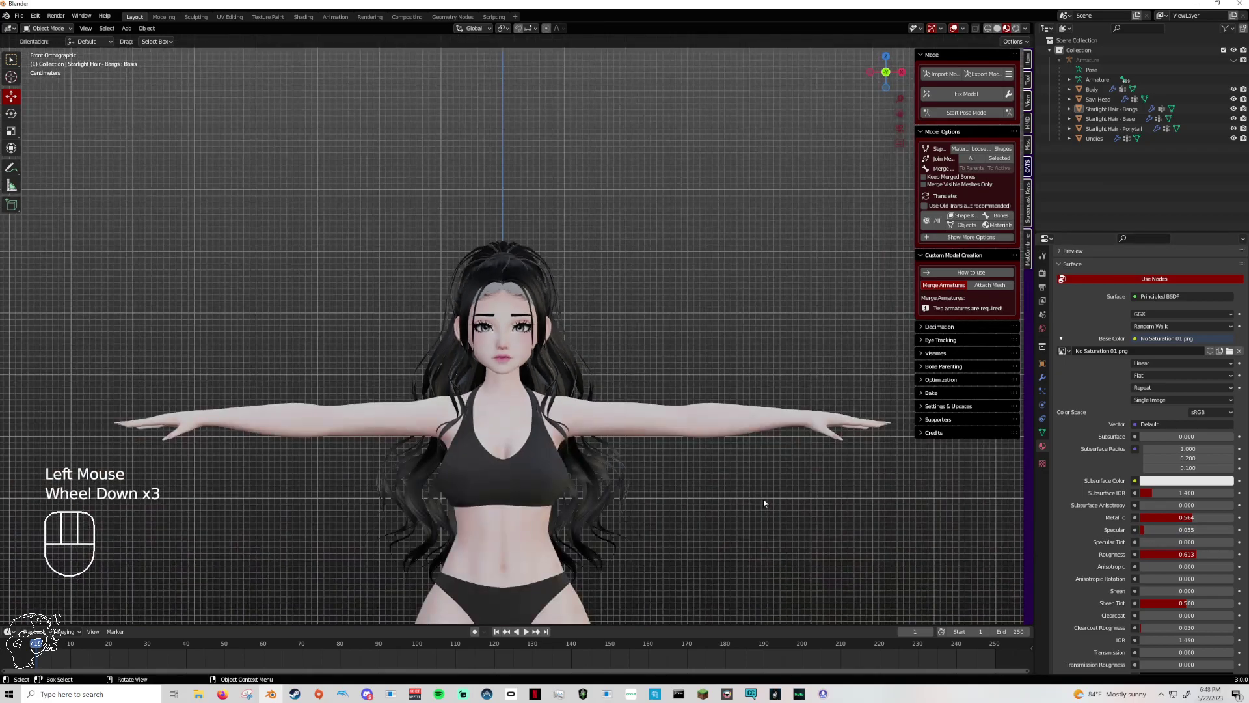
# Examine the avatar's hair and body from a slight angle and from the front, from the upper body to full length.
pyautogui.scroll(4, 763, 502)
pyautogui.moveTo(763, 503); pyautogui.dragTo(720, 501, button='middle')
pyautogui.scroll(-2, 770, 509)
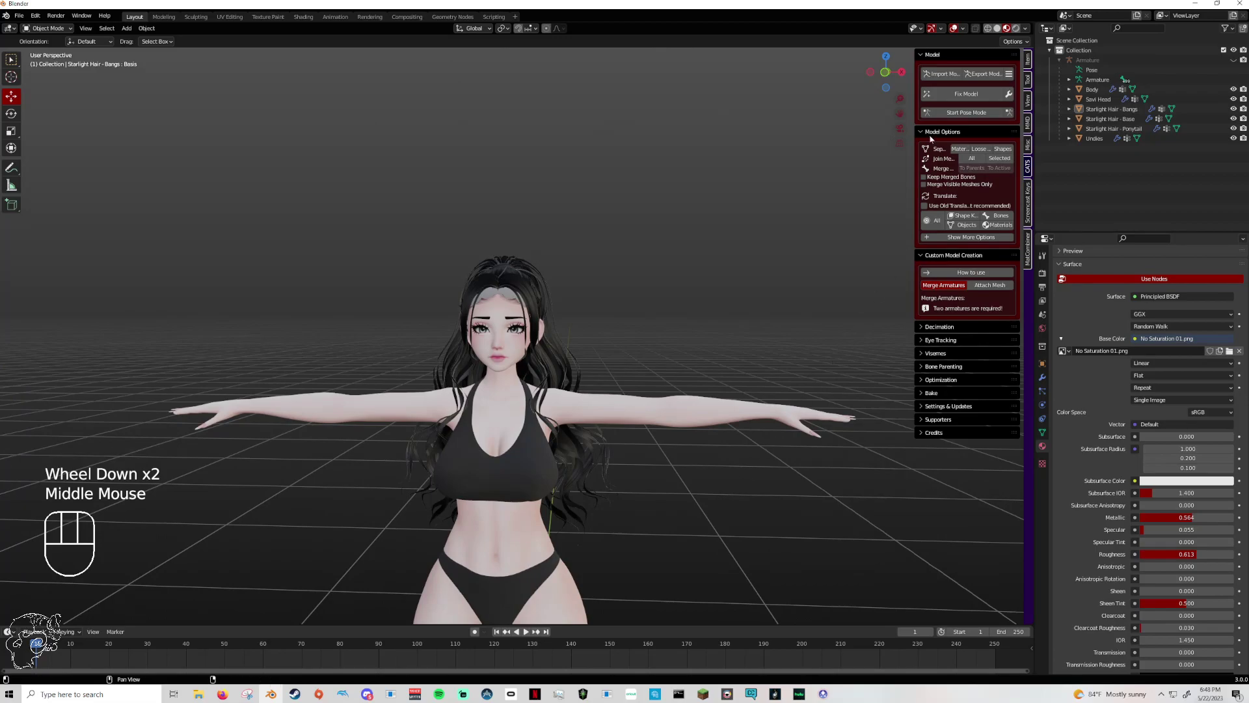
pyautogui.moveTo(900, 113); pyautogui.dragTo(948, 65)
pyautogui.scroll(1, 744, 413)
pyautogui.moveTo(744, 412); pyautogui.dragTo(753, 406, button='middle')
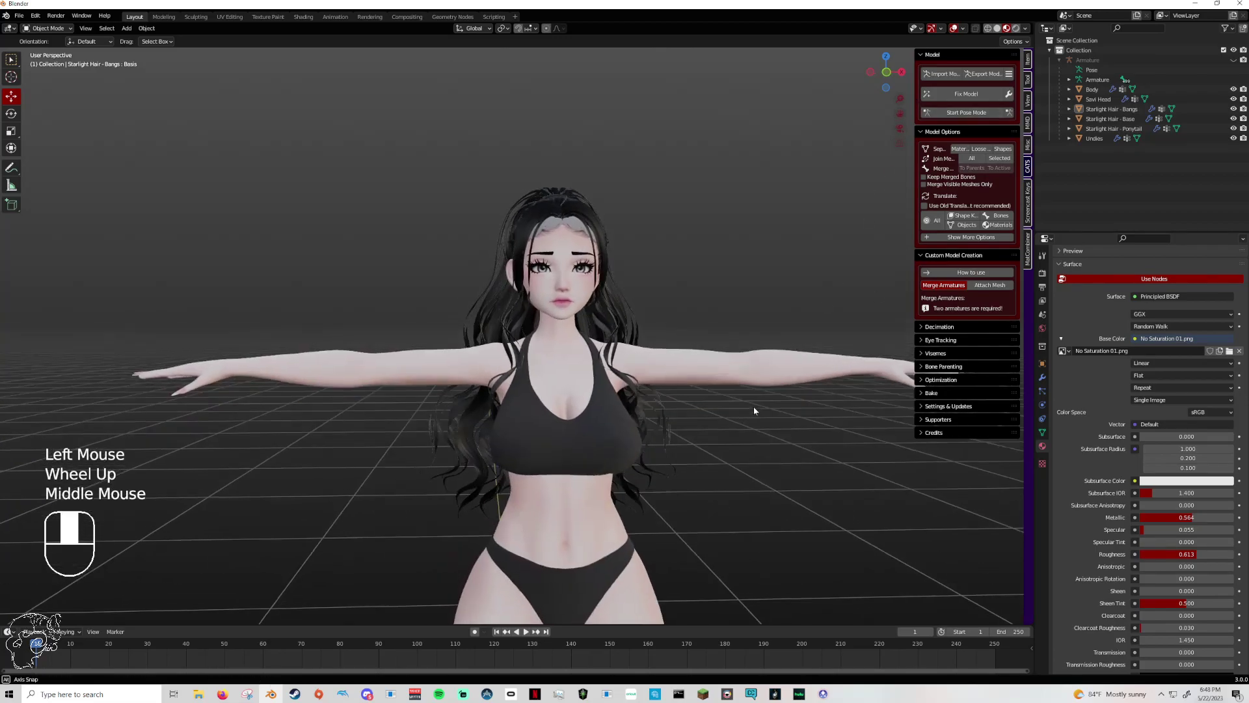
pyautogui.click(887, 75)
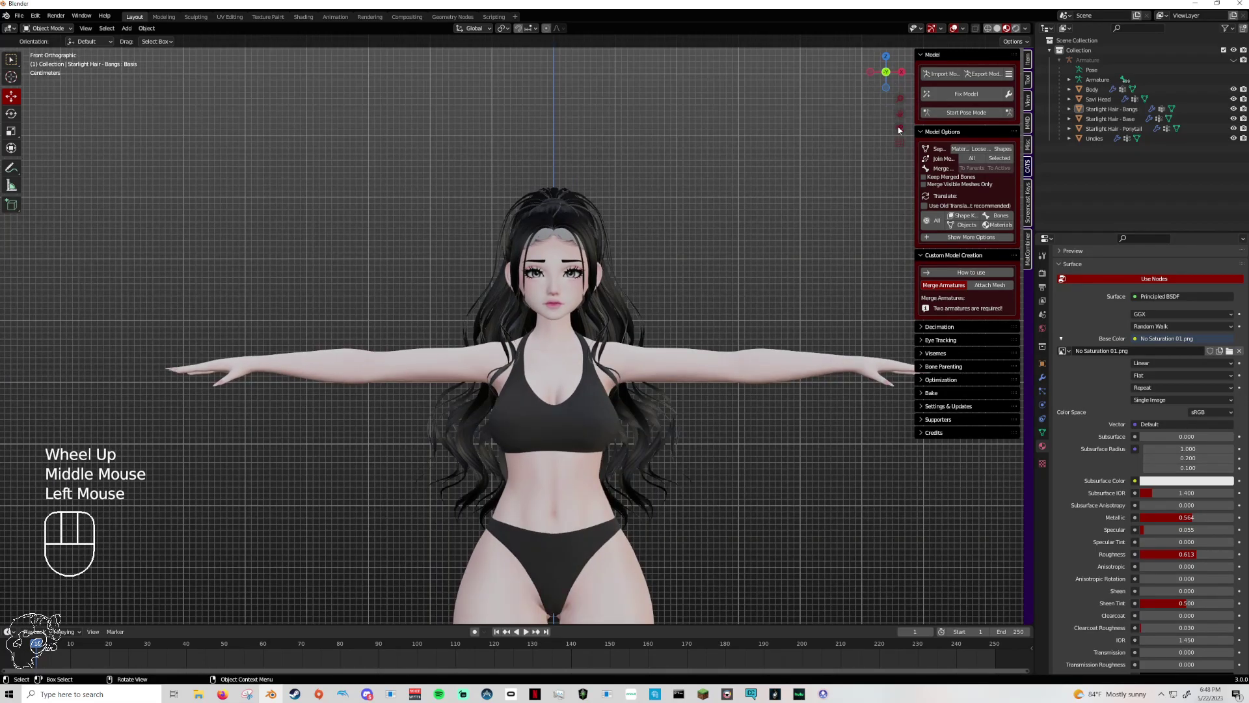
pyautogui.click(887, 75)
pyautogui.scroll(-3, 758, 503)
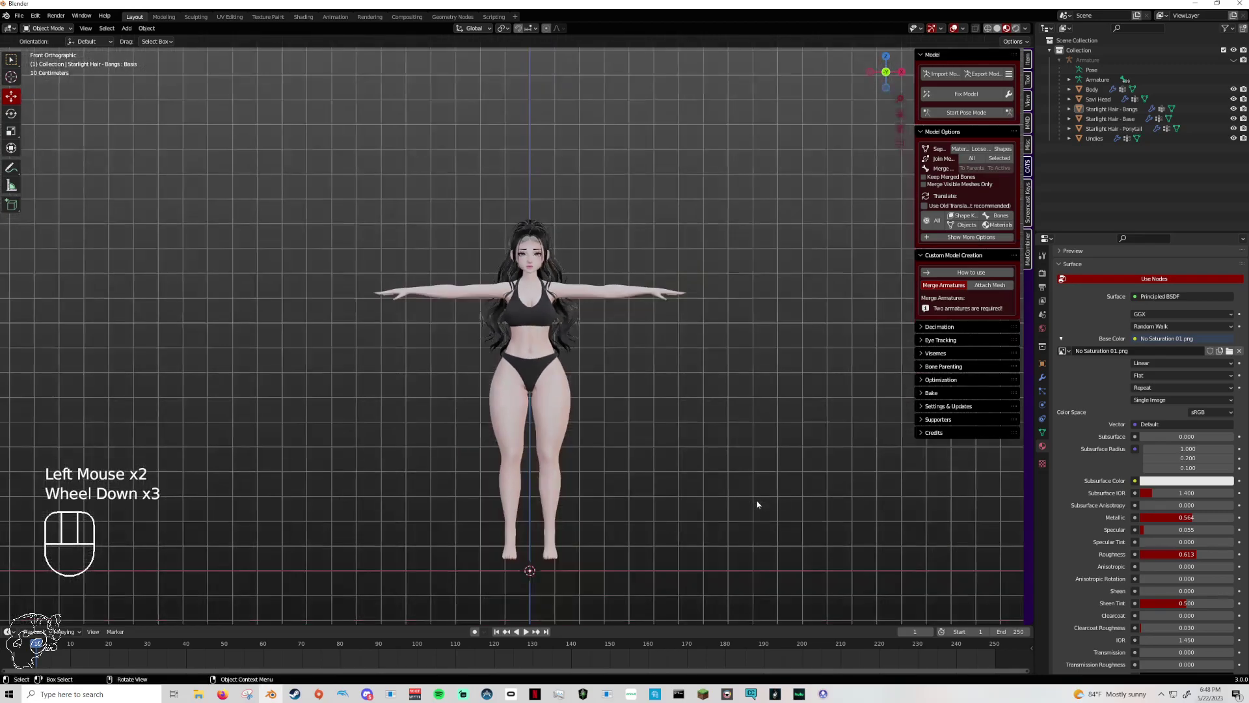
pyautogui.scroll(4, 758, 502)
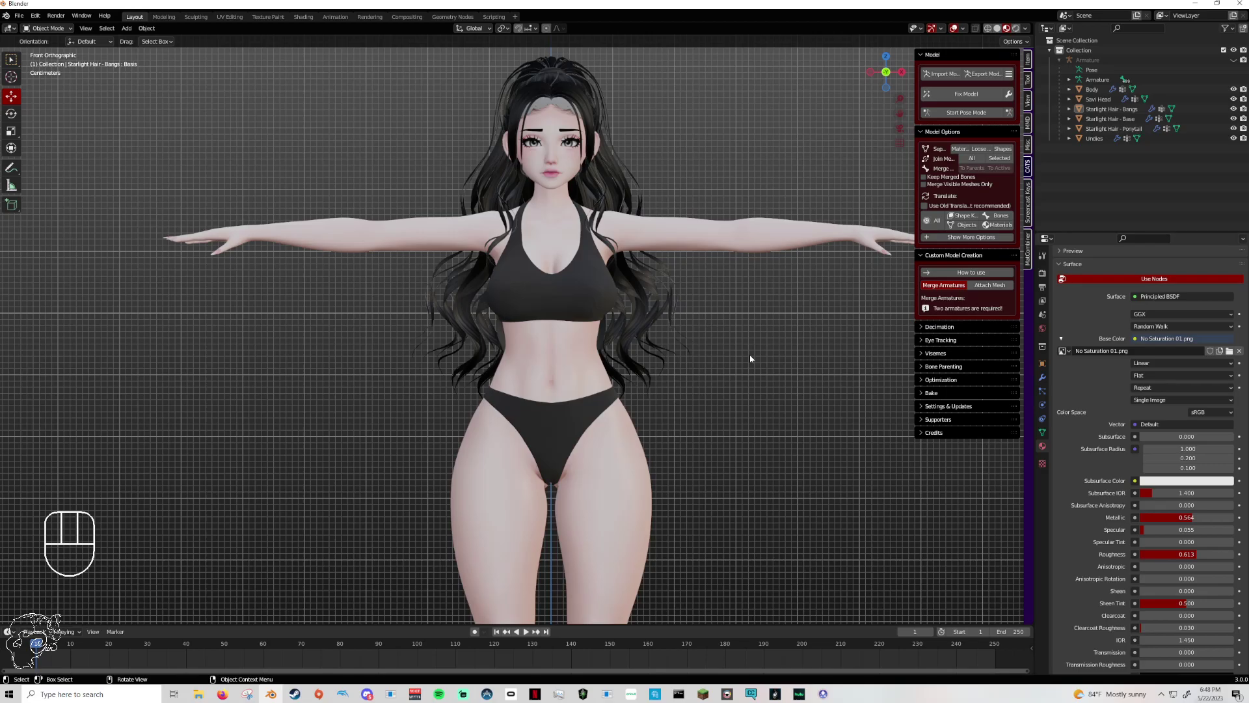
# Unhide the armature, start pose mode and select the Head bone.
pyautogui.click(1233, 59)
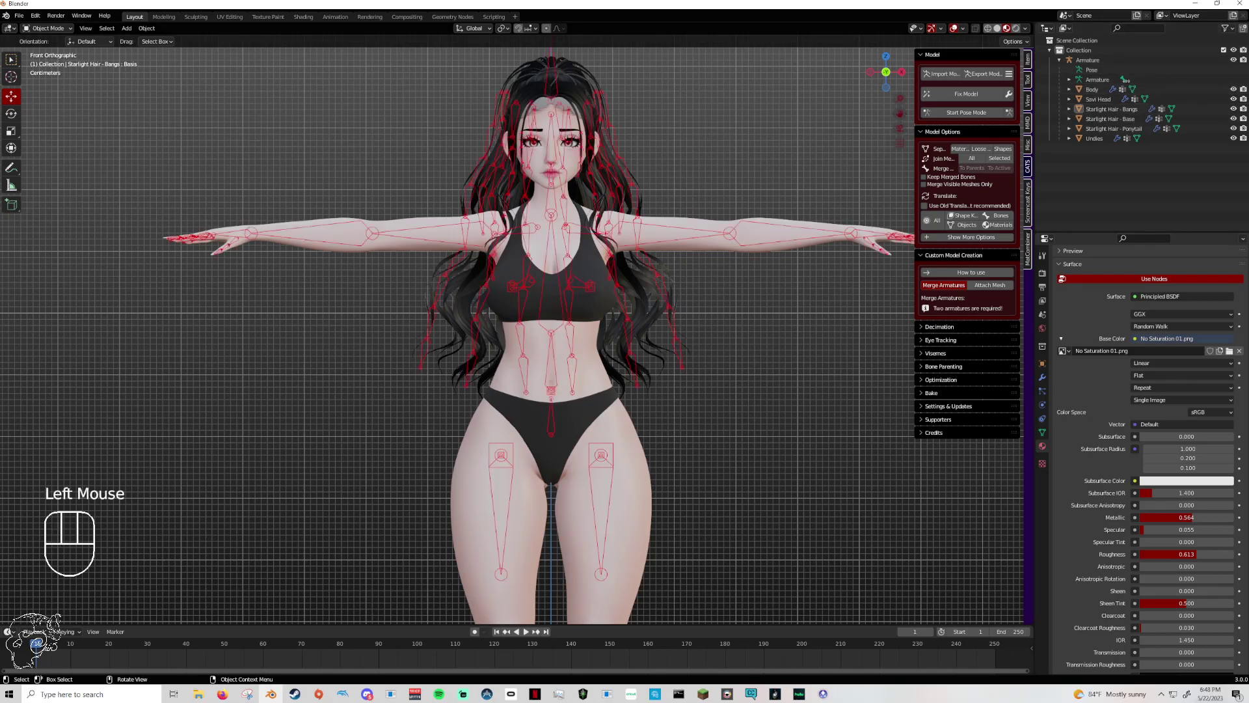
pyautogui.moveTo(901, 112); pyautogui.dragTo(812, 125)
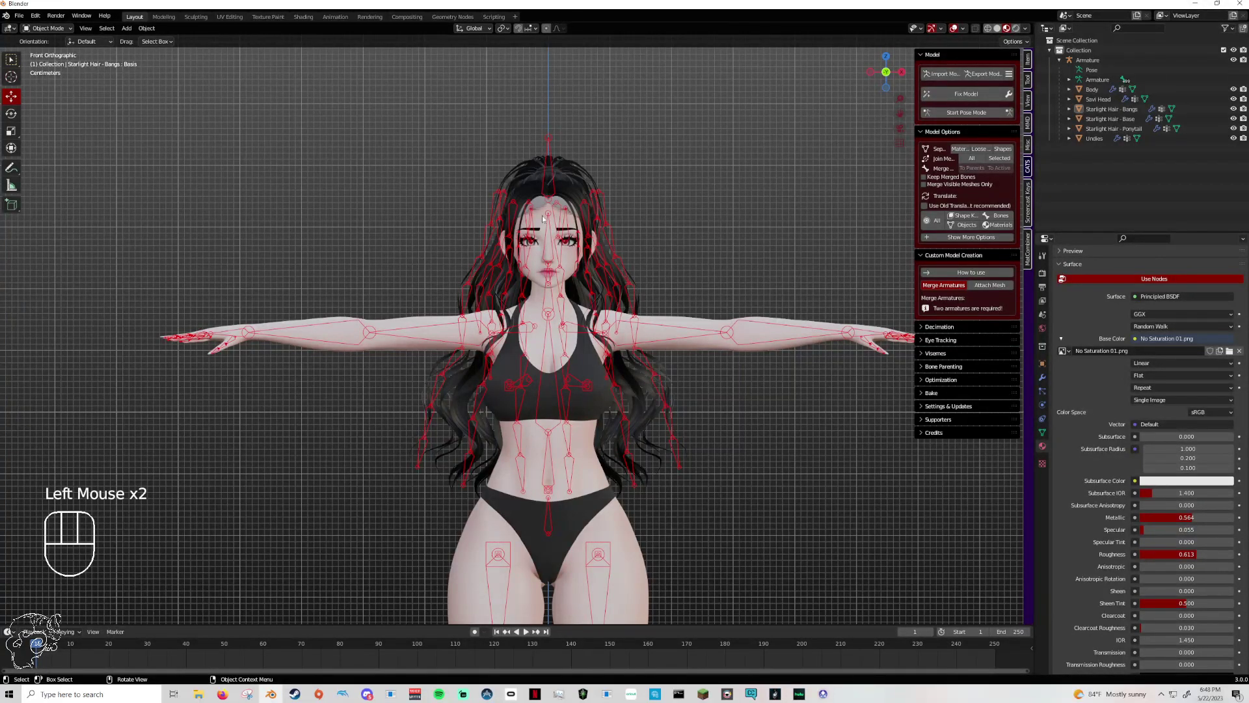
pyautogui.click(966, 112)
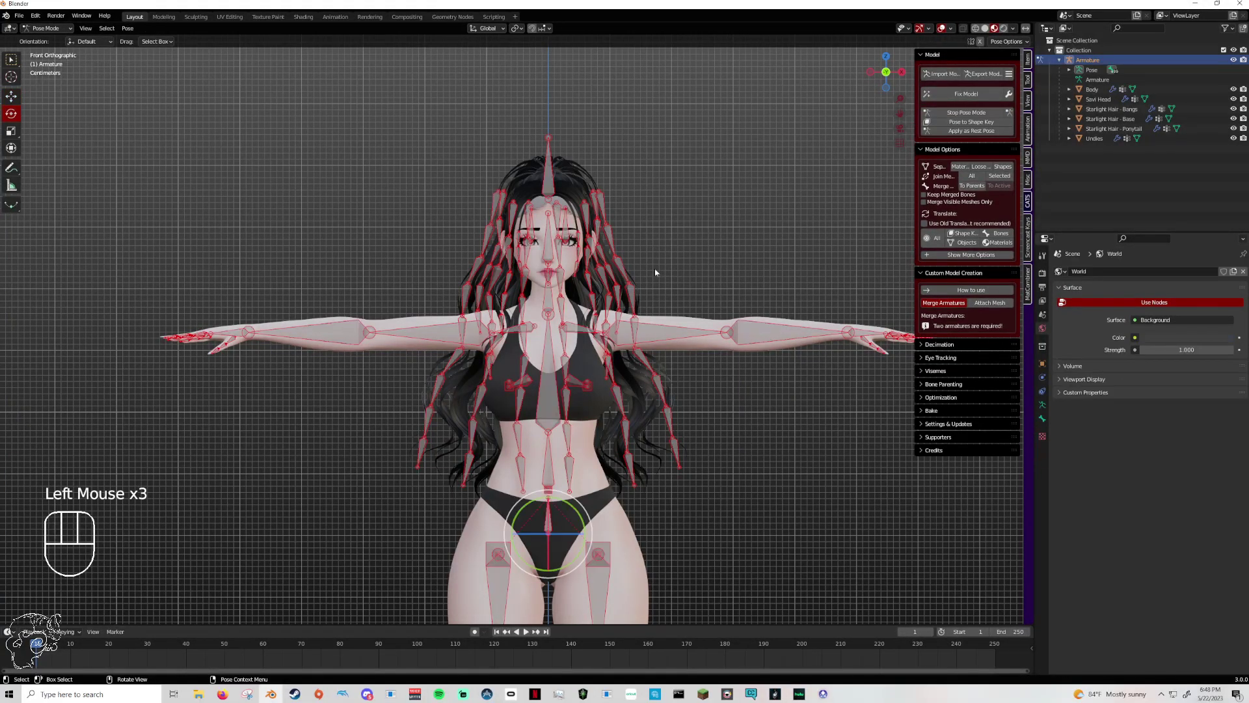
pyautogui.click(549, 251)
# Test-rotate the Head bone while checking how the hair follows from the side, and stop pose mode.
pyautogui.scroll(2, 655, 260)
pyautogui.moveTo(656, 260); pyautogui.dragTo(463, 268, button='middle')
pyautogui.moveTo(463, 268); pyautogui.dragTo(500, 216)
pyautogui.moveTo(500, 216); pyautogui.dragTo(508, 260, button='middle')
pyautogui.scroll(2, 514, 273)
pyautogui.moveTo(484, 165); pyautogui.dragTo(416, 264)
pyautogui.scroll(-2, 417, 263)
pyautogui.moveTo(455, 222); pyautogui.dragTo(531, 154, button='middle')
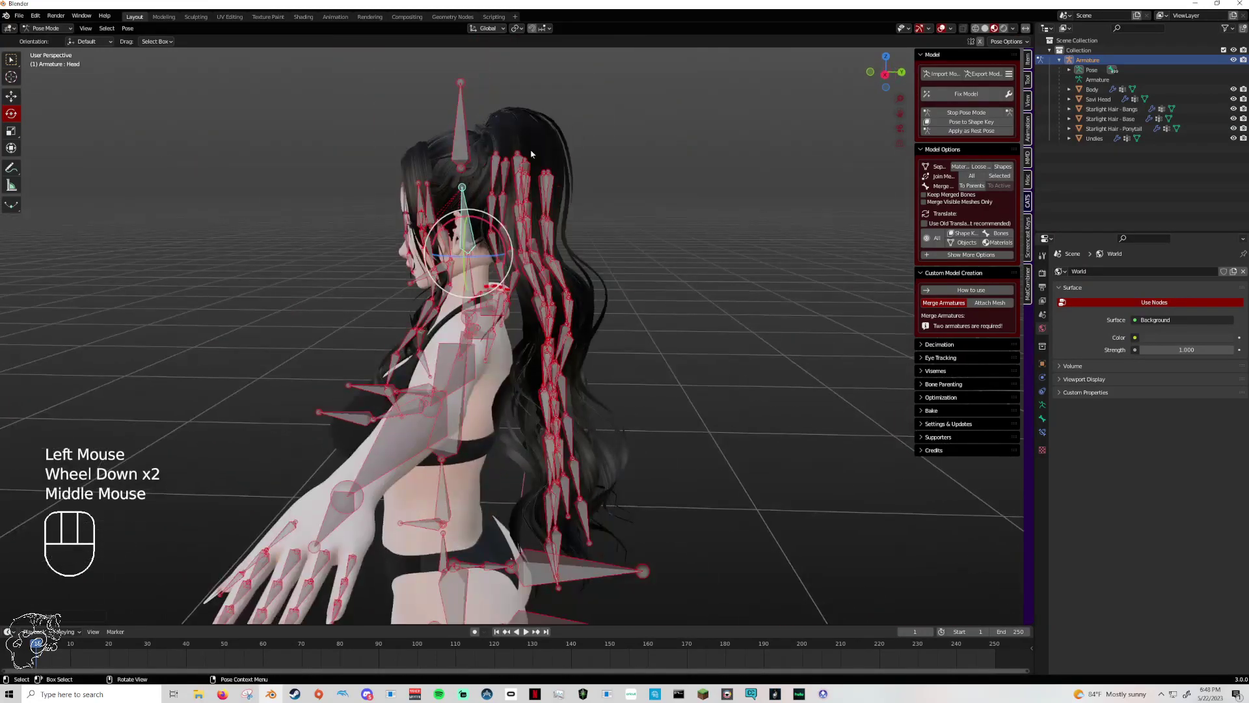
pyautogui.moveTo(486, 229); pyautogui.dragTo(494, 225)
pyautogui.click(967, 113)
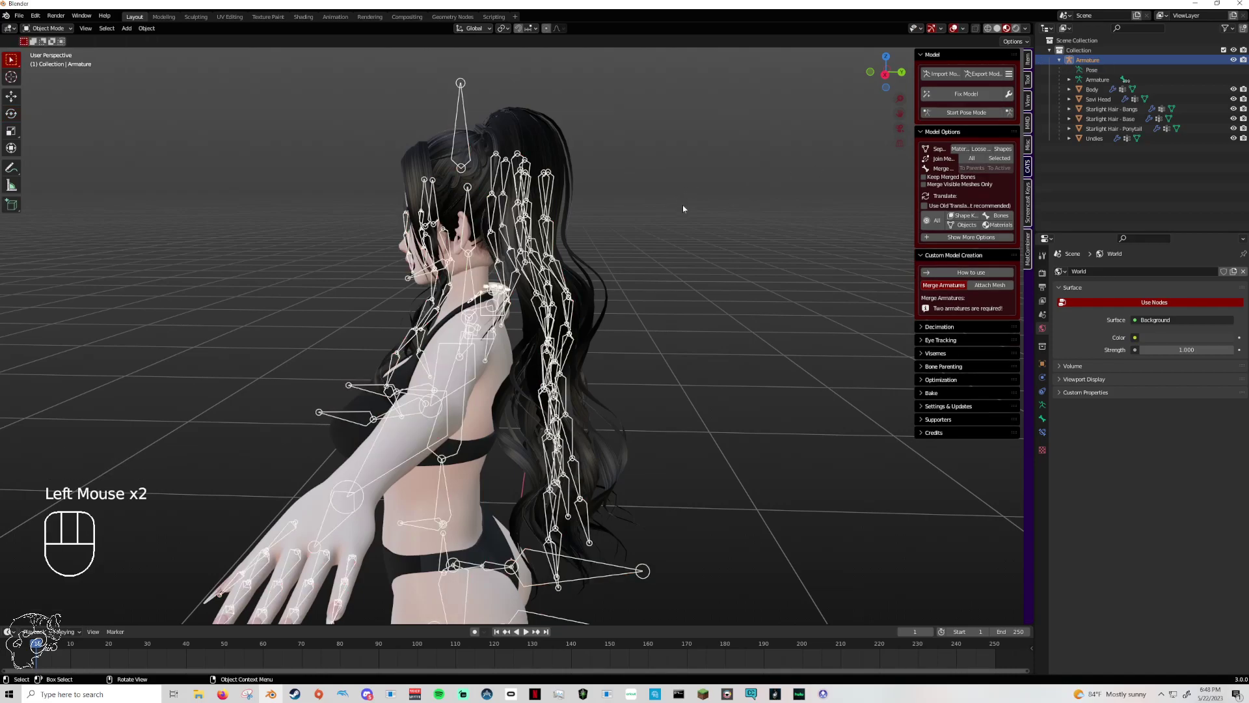
# Return to the front view of the avatar and hide the armature.
pyautogui.scroll(-2, 764, 178)
pyautogui.moveTo(764, 179); pyautogui.dragTo(893, 107, button='middle')
pyautogui.click(885, 73)
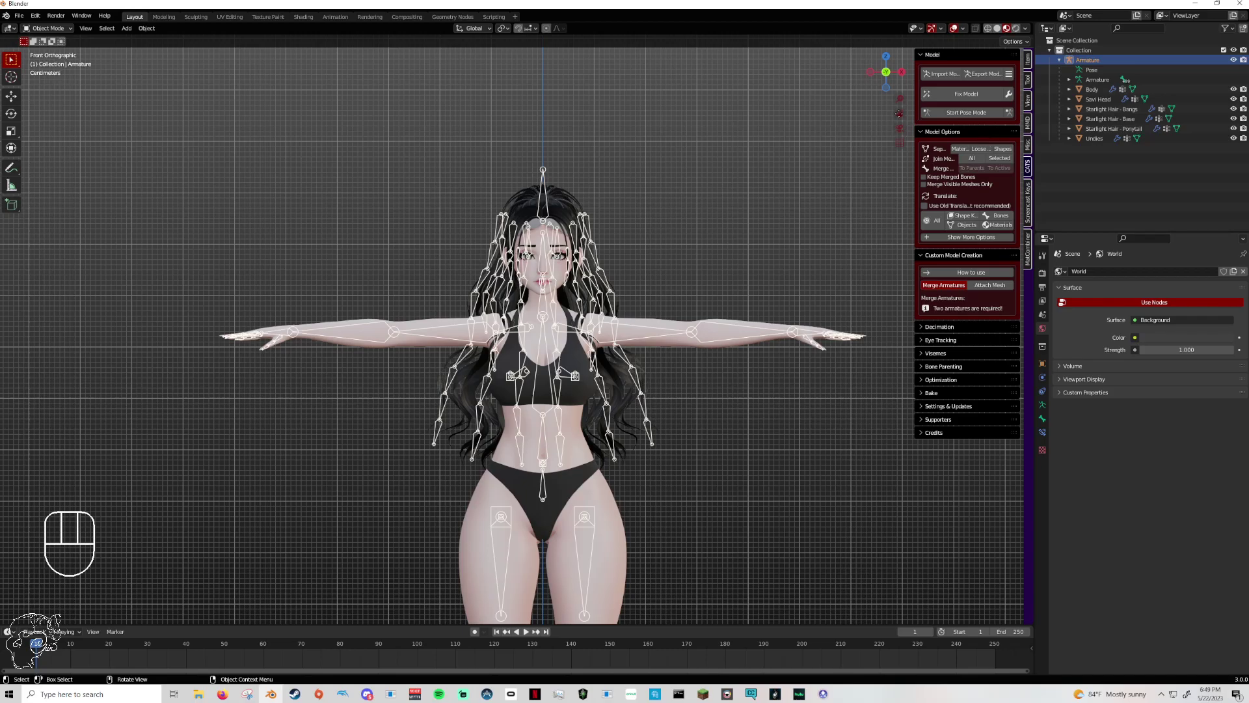
pyautogui.moveTo(900, 113); pyautogui.dragTo(887, 47)
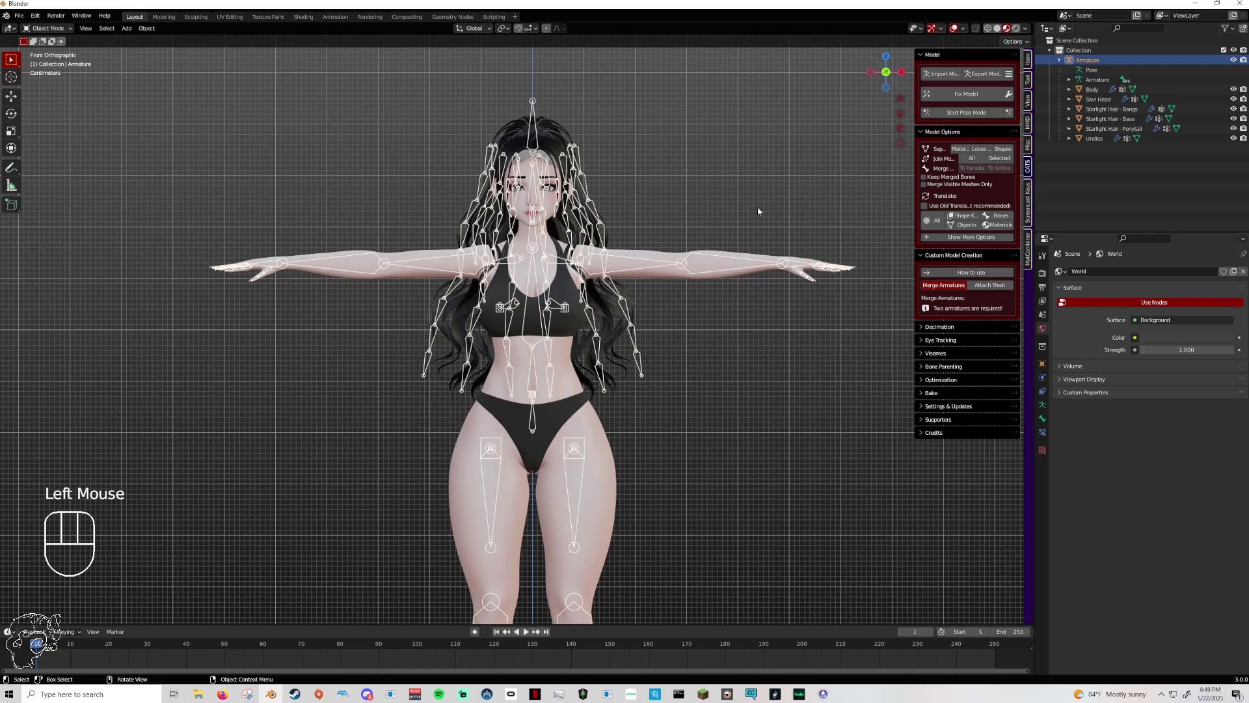
pyautogui.click(1233, 60)
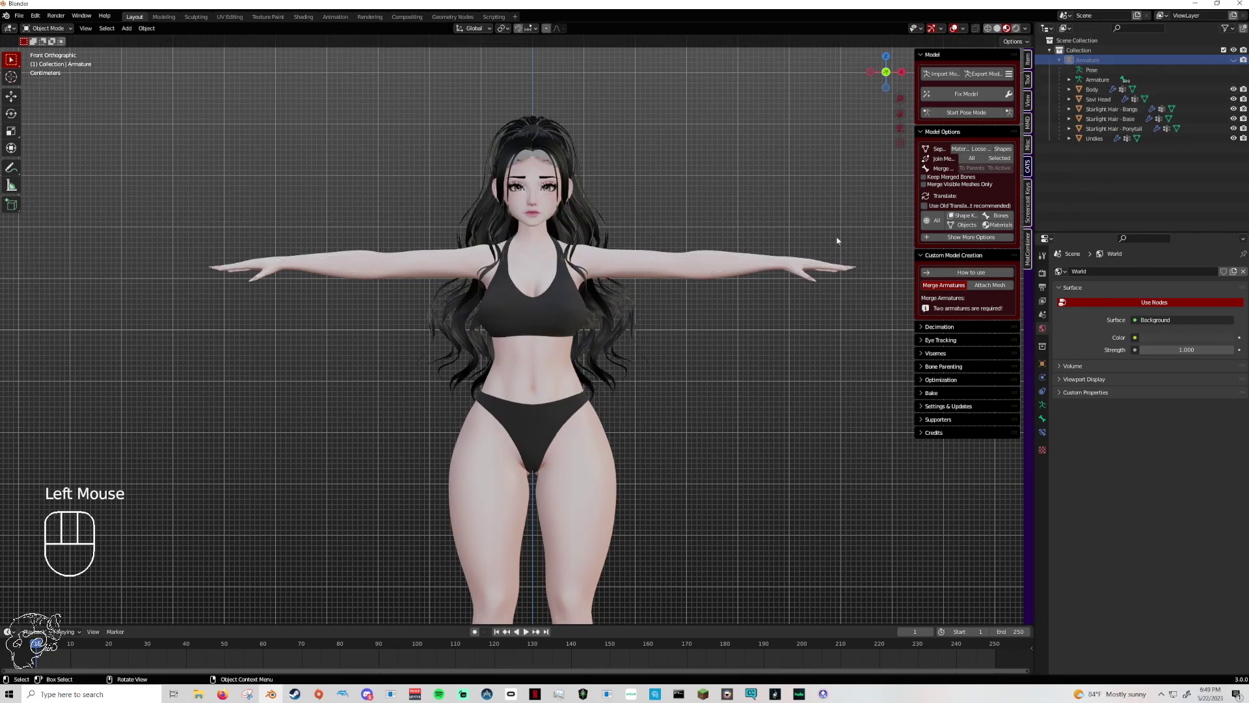
# Examine the avatar without its bones from several angles and from the front, checking the hair, face and upper body.
pyautogui.moveTo(693, 331)
pyautogui.mouseDown(button='middle')
pyautogui.moveTo(789, 338)
pyautogui.moveTo(689, 337)
pyautogui.mouseUp(button='middle')
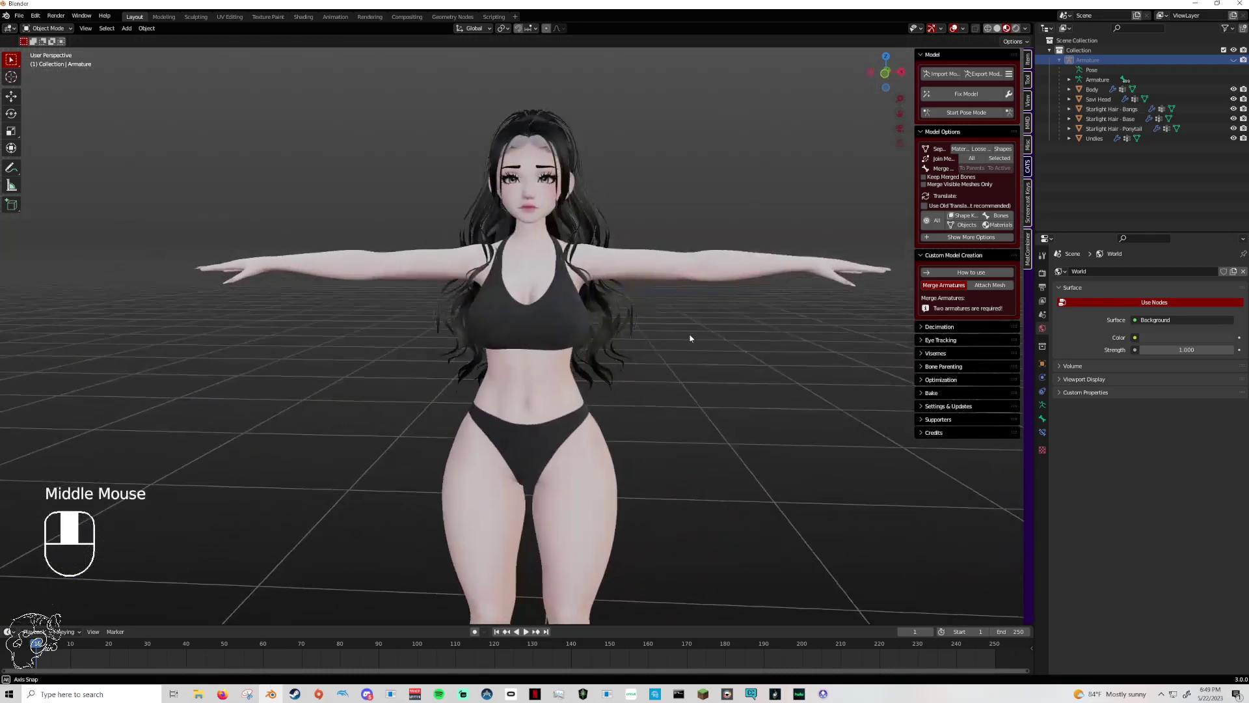
pyautogui.click(885, 75)
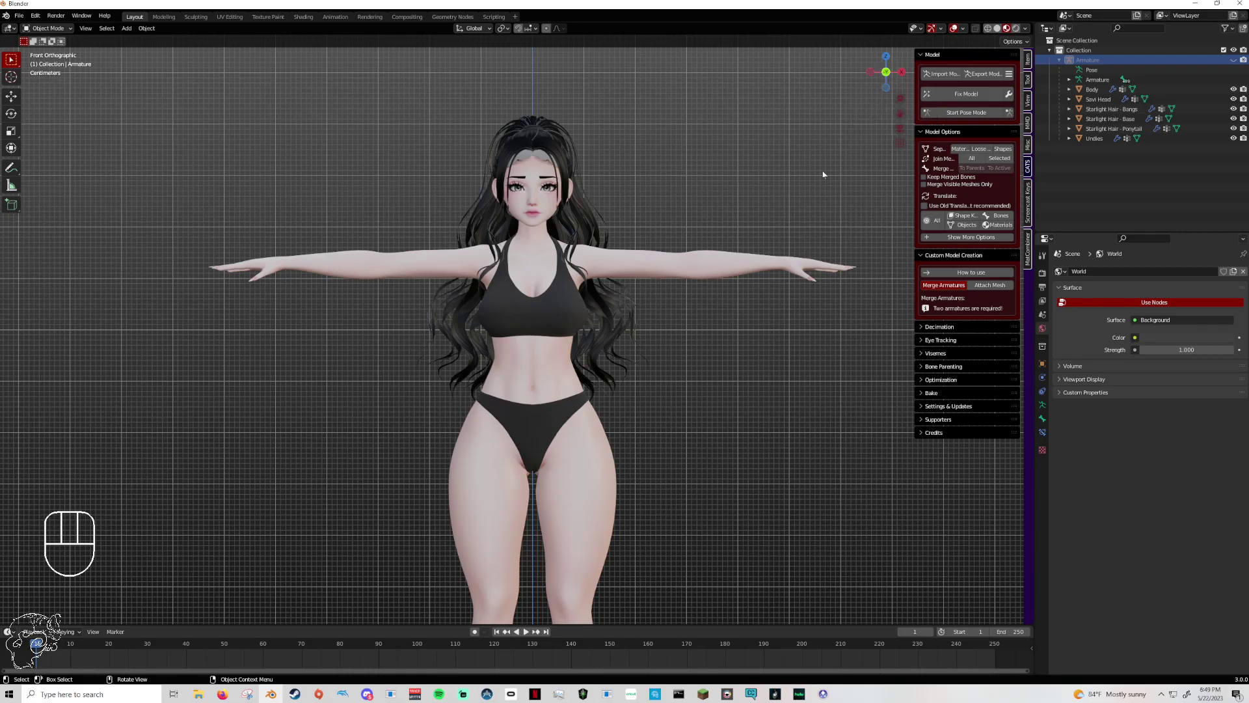
pyautogui.moveTo(823, 176); pyautogui.dragTo(783, 227, button='middle')
pyautogui.click(889, 74)
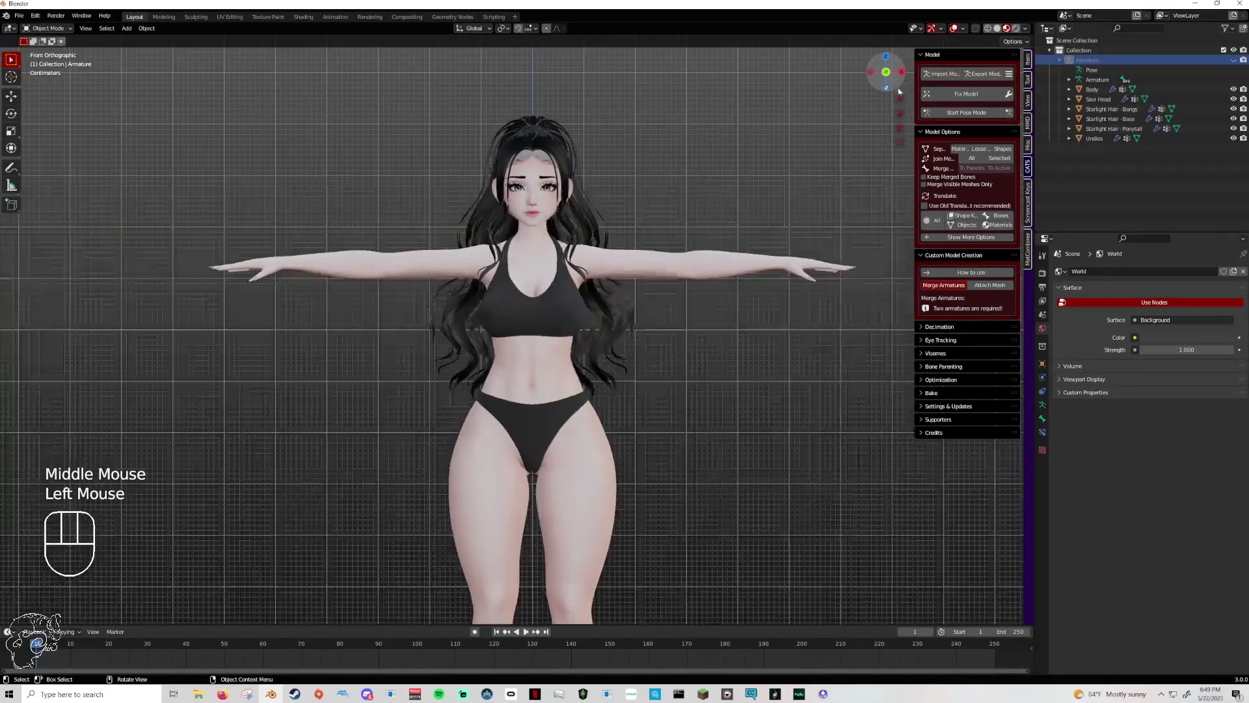
pyautogui.click(889, 75)
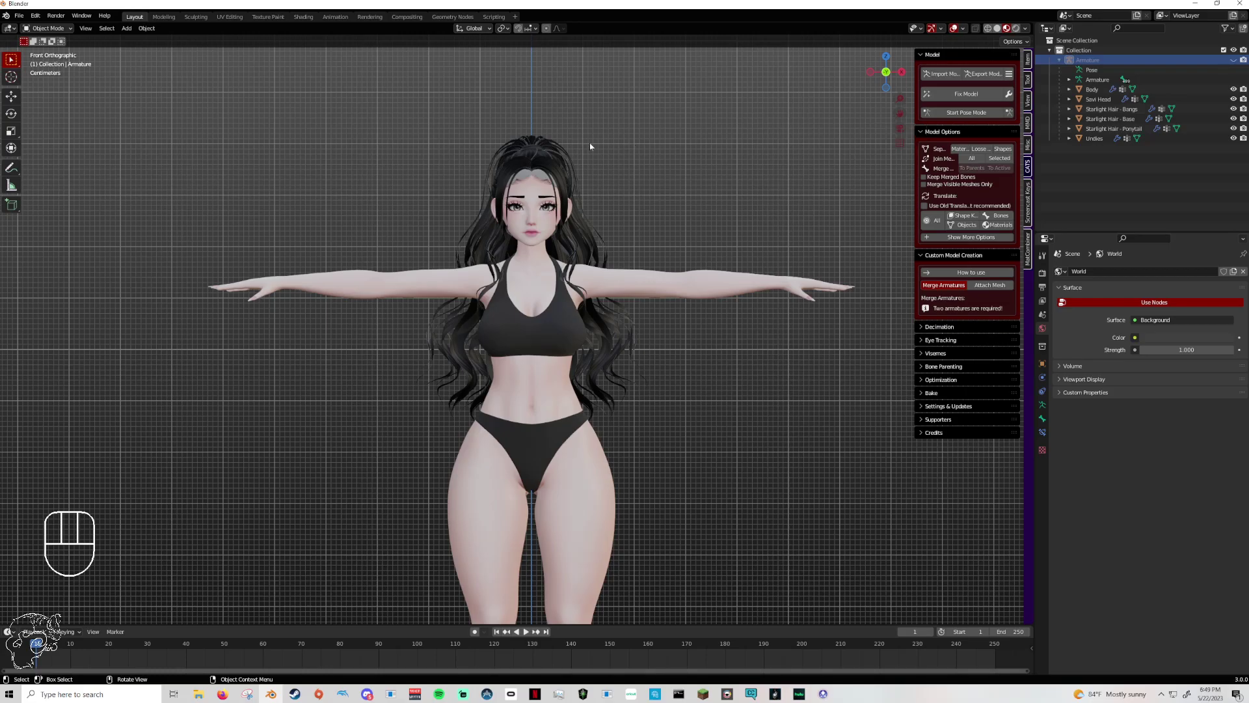
pyautogui.moveTo(590, 147); pyautogui.dragTo(826, 104, button='middle')
pyautogui.click(886, 71)
pyautogui.moveTo(790, 175)
pyautogui.mouseDown(button='middle')
pyautogui.moveTo(770, 212)
pyautogui.moveTo(660, 216)
pyautogui.moveTo(789, 209)
pyautogui.moveTo(733, 240)
pyautogui.moveTo(775, 237)
pyautogui.moveTo(801, 195)
pyautogui.mouseUp(button='middle')
pyautogui.scroll(-2, 785, 212)
pyautogui.scroll(4, 777, 238)
pyautogui.scroll(-1, 801, 195)
pyautogui.click(900, 112)
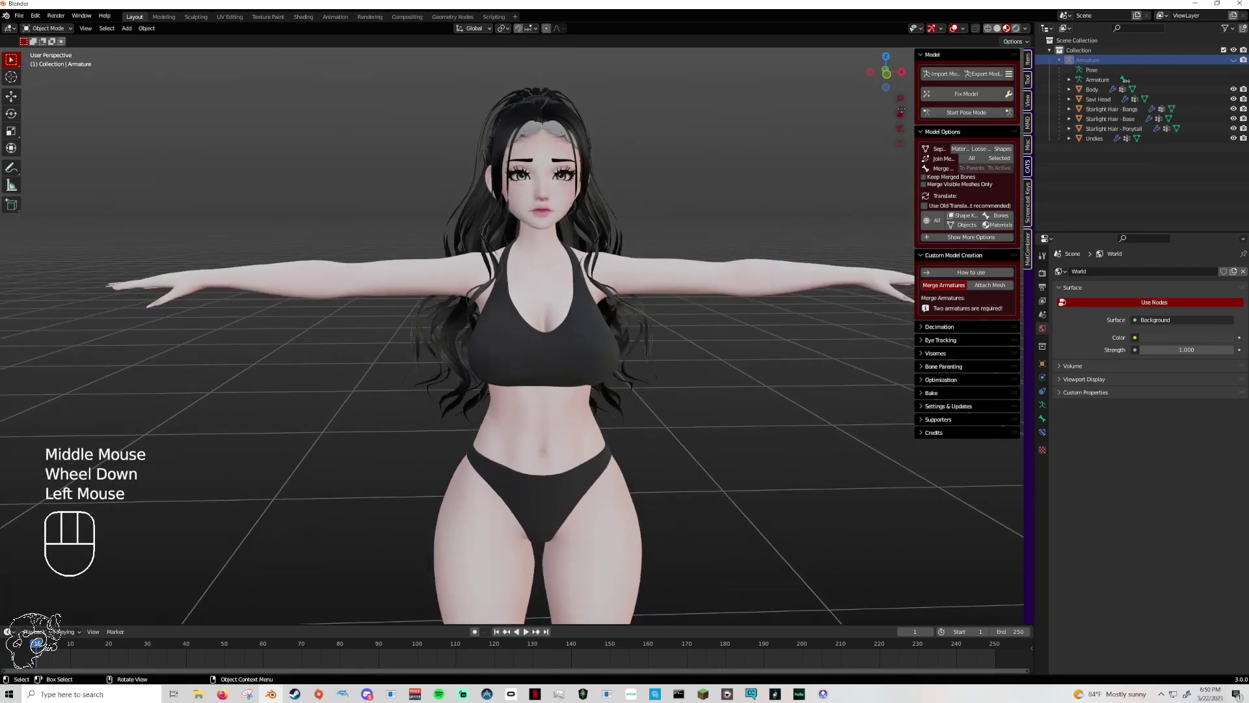
pyautogui.click(893, 86)
pyautogui.scroll(2, 783, 318)
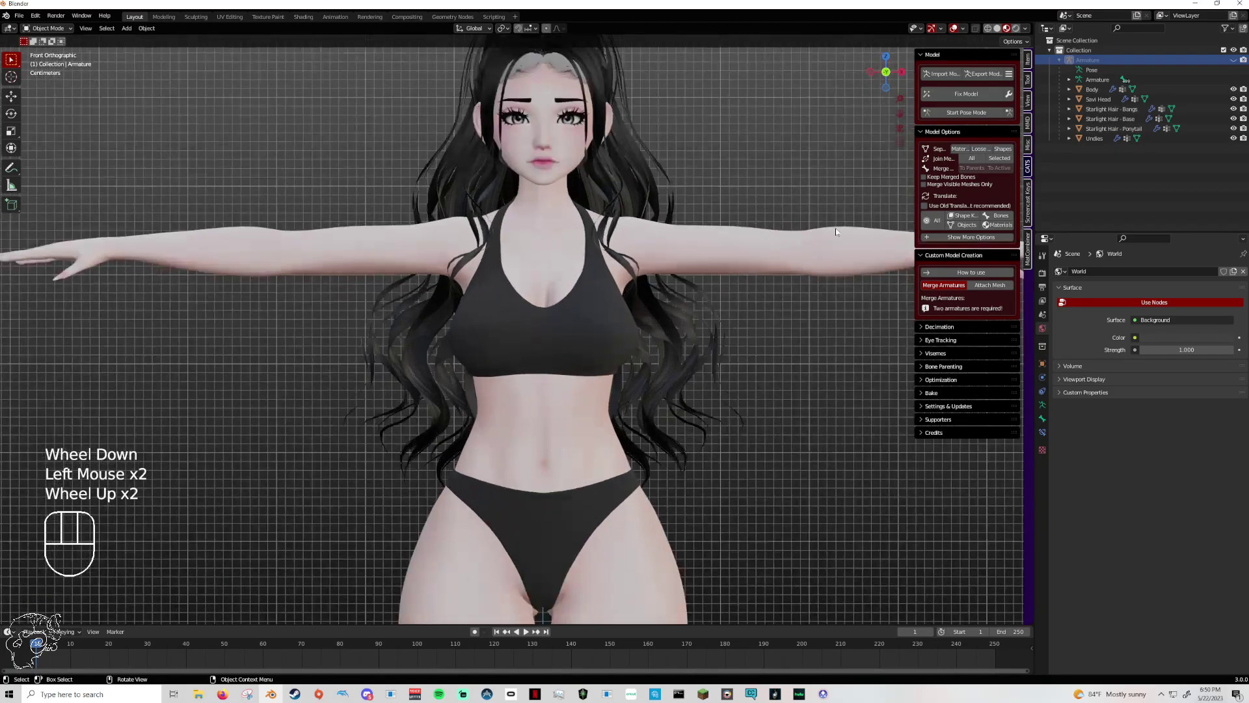
pyautogui.moveTo(899, 111); pyautogui.dragTo(884, 142)
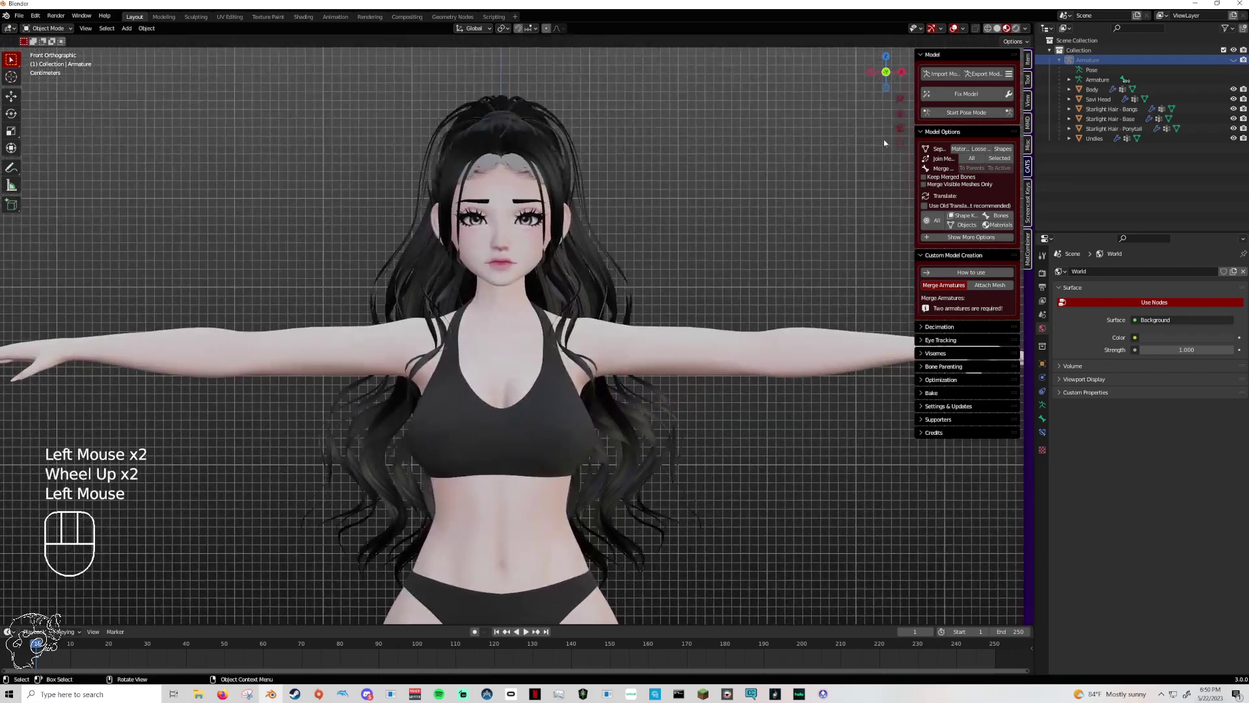